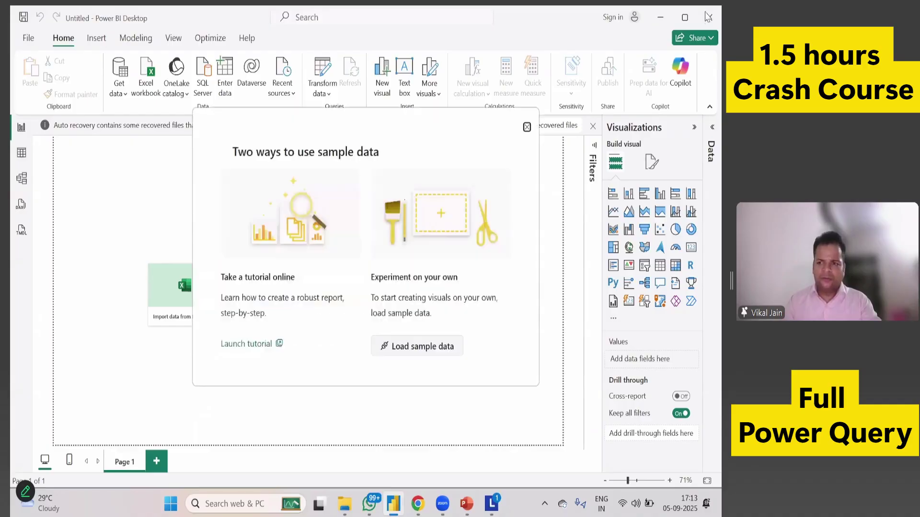
Dismiss the sample-data dialog, close the untitled report without saving, and relaunch Power BI Desktop.
left_click(526, 126)
left_click(708, 17)
left_click(404, 277)
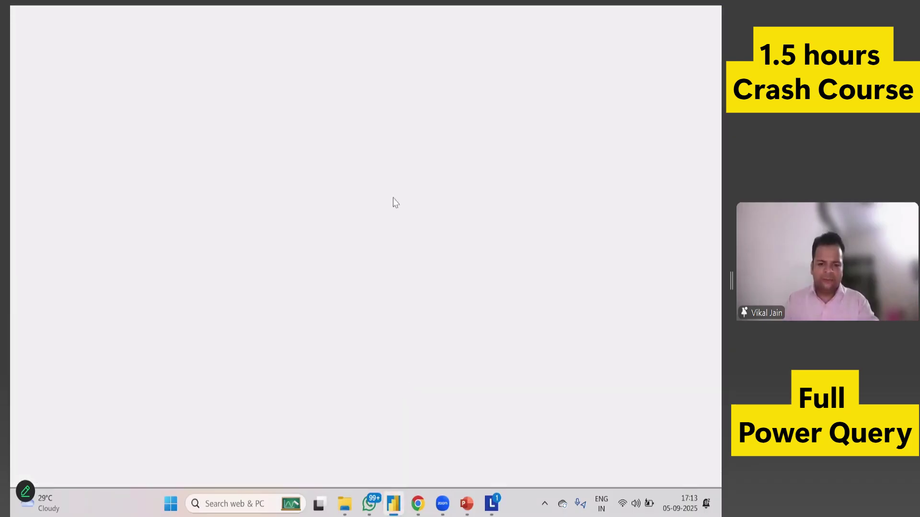
left_click(393, 512)
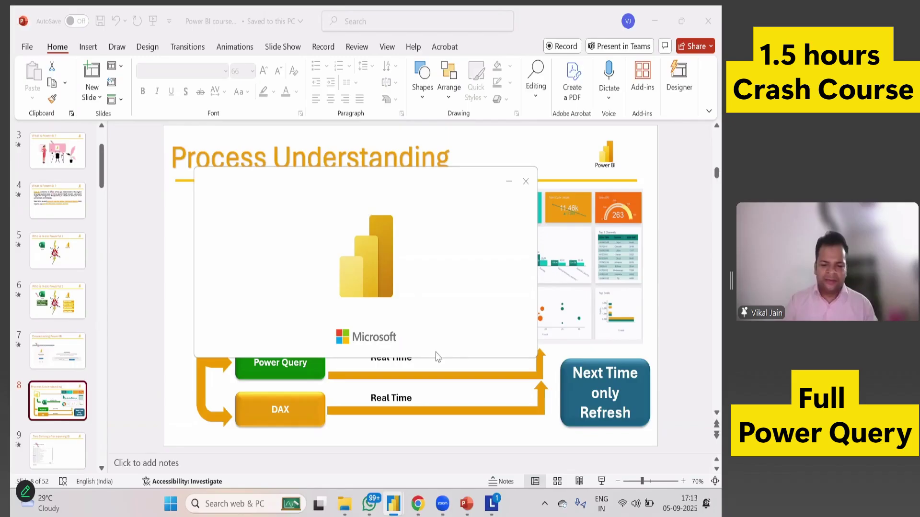
View the Power BI files folder in File Explorer, then return to the Power BI start screen.
mouse_move(345, 503)
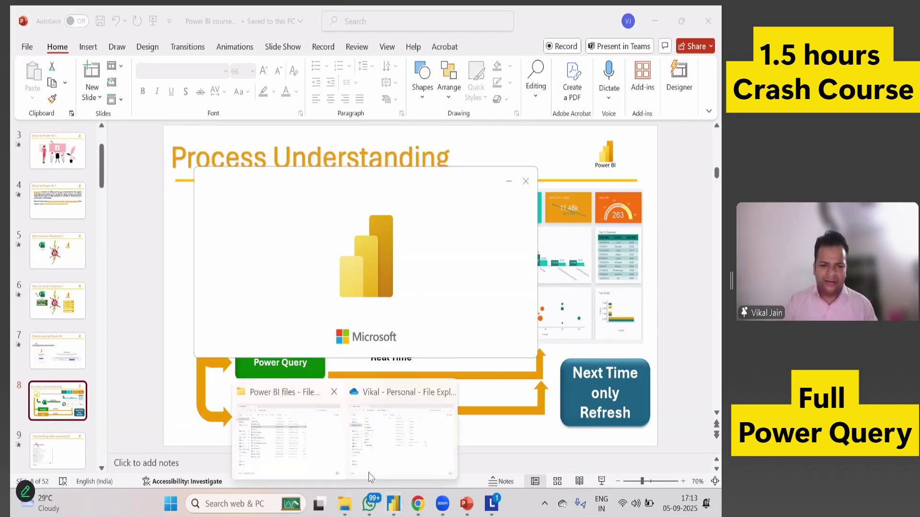
left_click(293, 431)
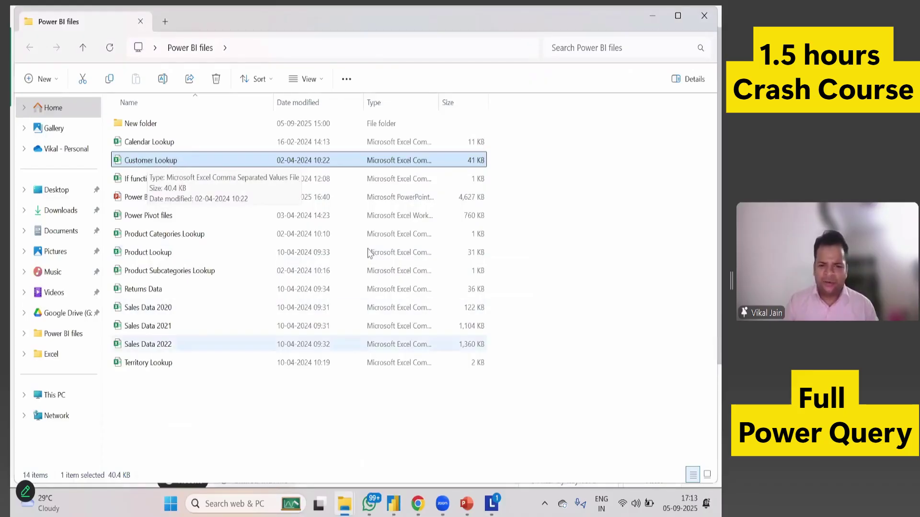
key("alt+Tab")
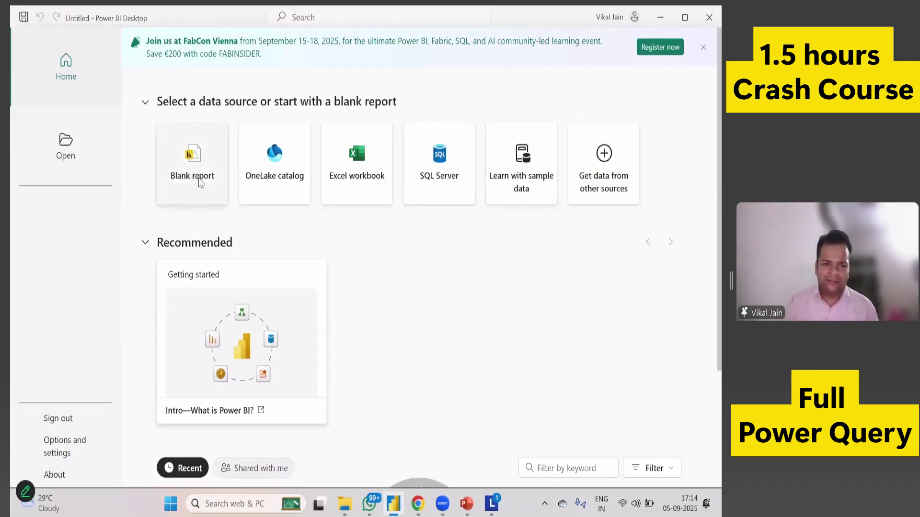
Start a blank report and open the full Get Data connector list through Get data > More.
left_click(199, 180)
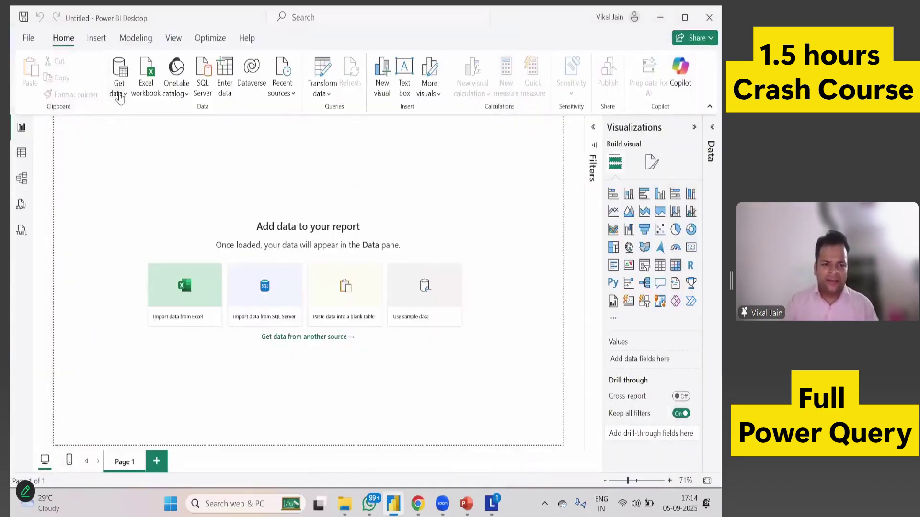
left_click(120, 98)
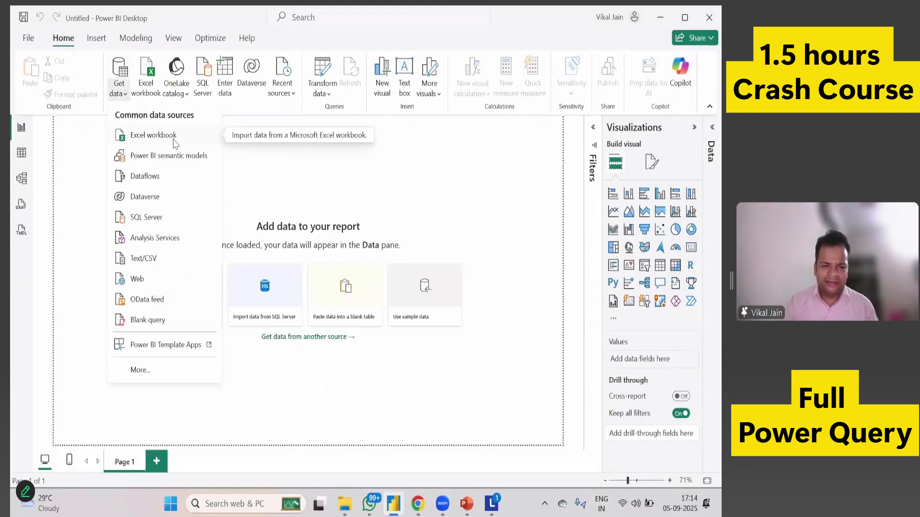
left_click(139, 371)
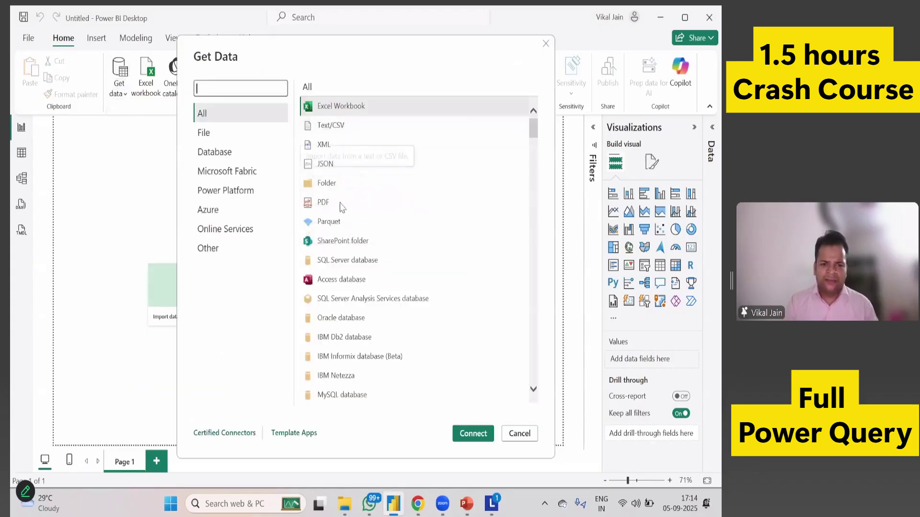
Browse the connectors, filter to Microsoft Fabric and back to All, then cancel Get Data.
scroll(352, 232, "down", 6)
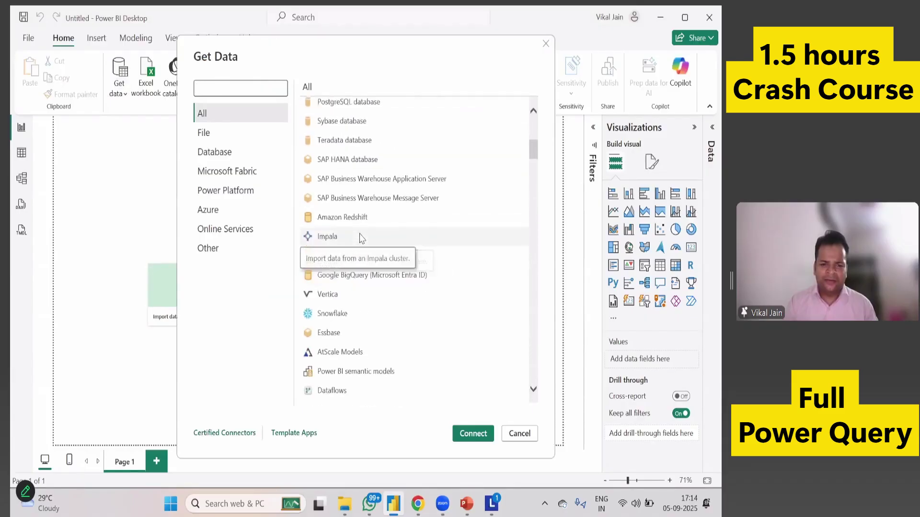
scroll(359, 253, "up", 1)
scroll(360, 277, "down", 5)
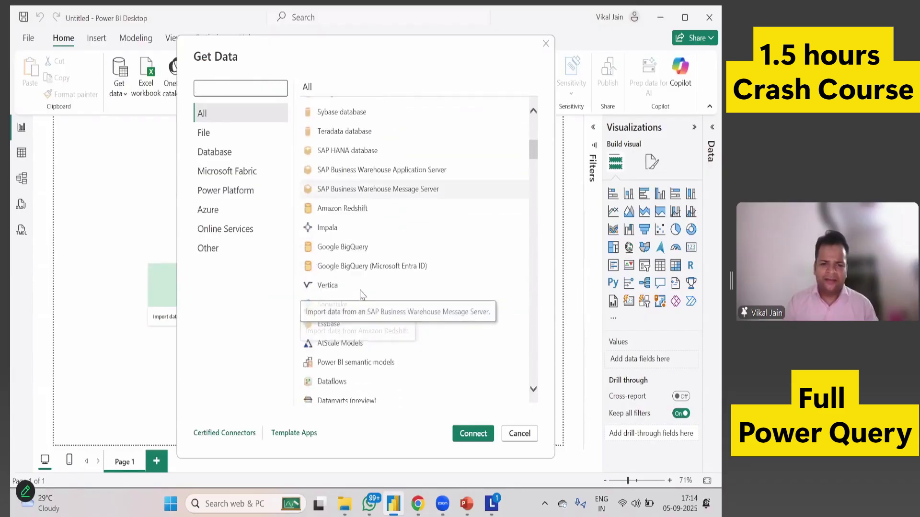
scroll(360, 297, "down", 4)
scroll(368, 290, "down", 2)
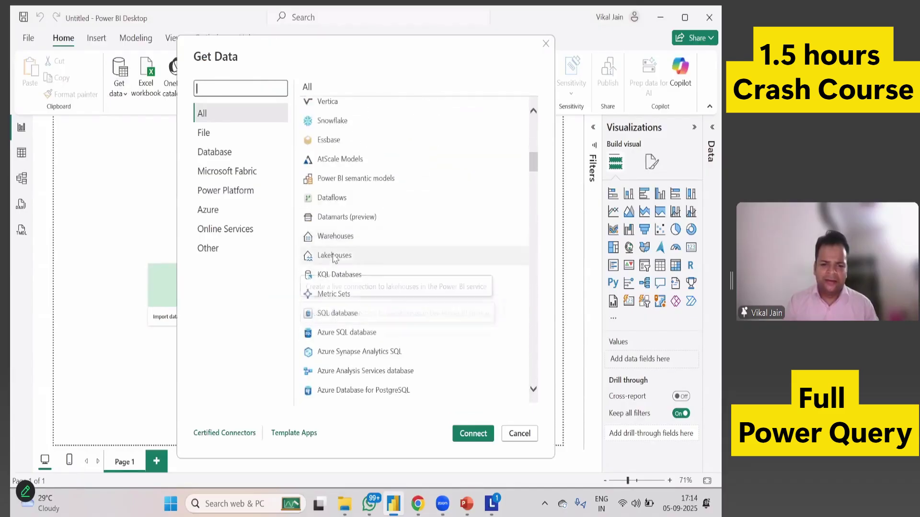
scroll(345, 292, "down", 2)
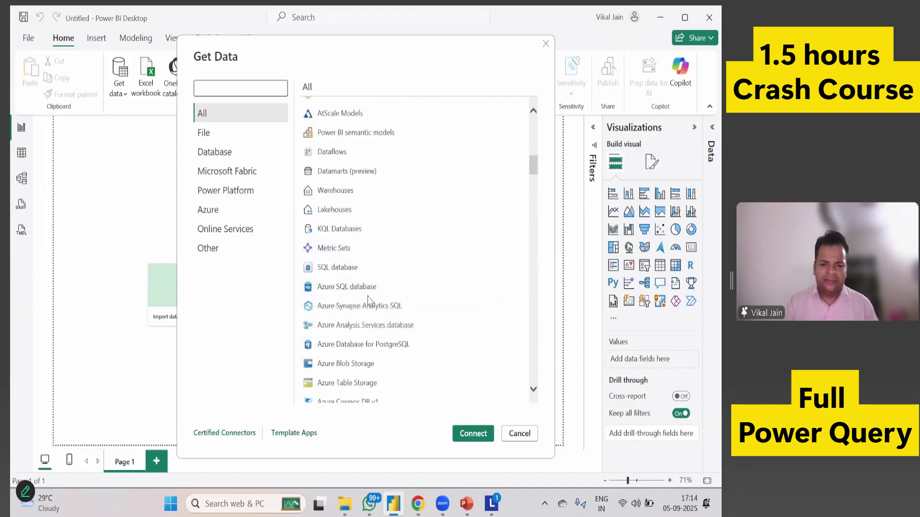
left_click(243, 172)
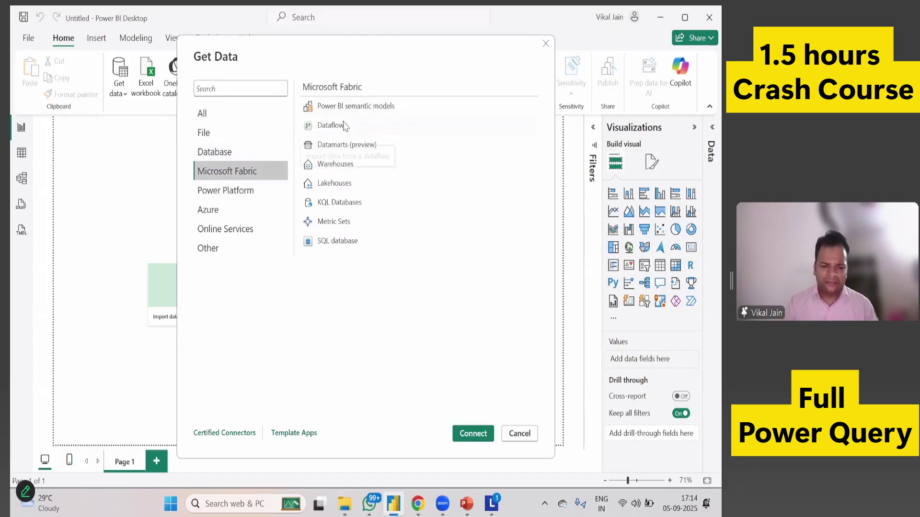
left_click(235, 120)
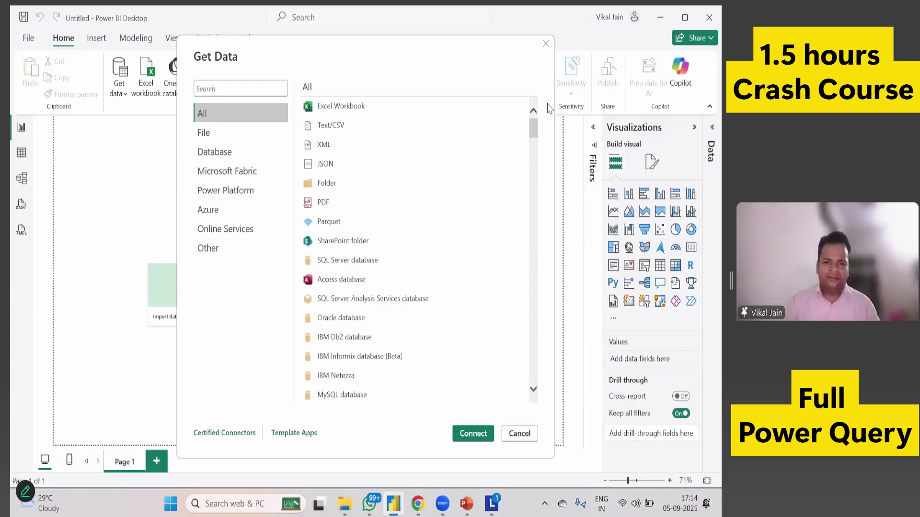
left_click(549, 45)
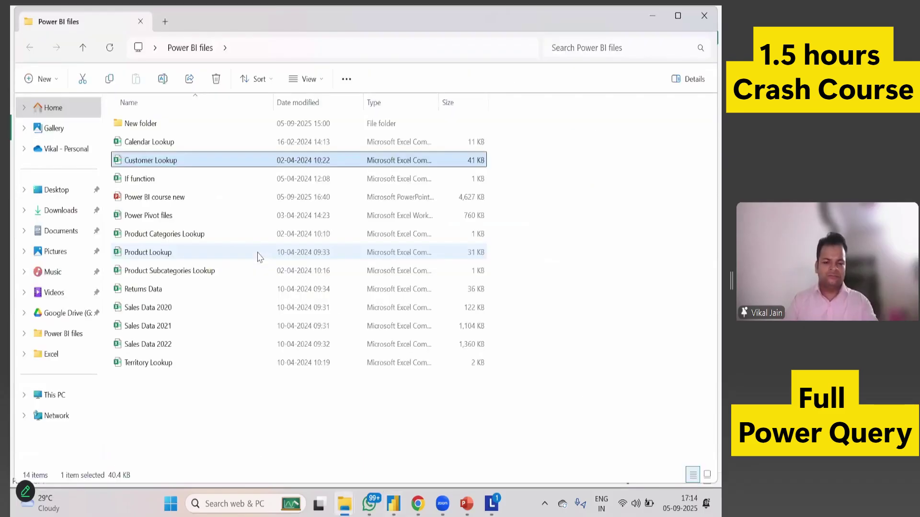
Open Customer Lookup.csv in Excel and autofit all of its columns.
key("Return")
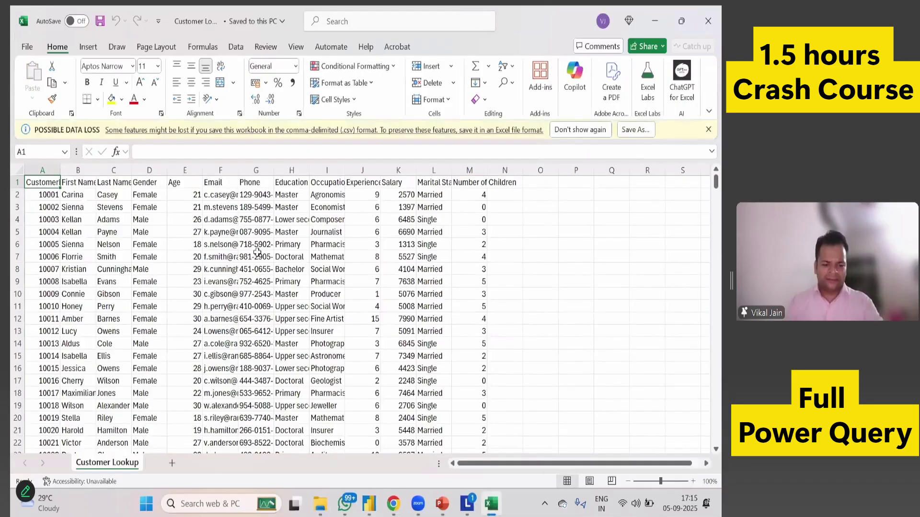
key("ctrl+a")
scroll(258, 253, "down", 20)
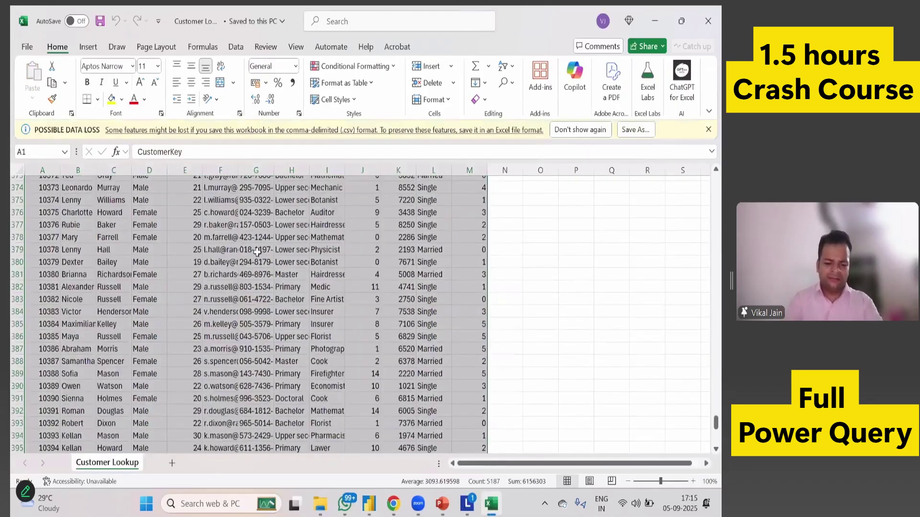
scroll(258, 252, "up", 20)
key("alt+h")
key("o")
key("i")
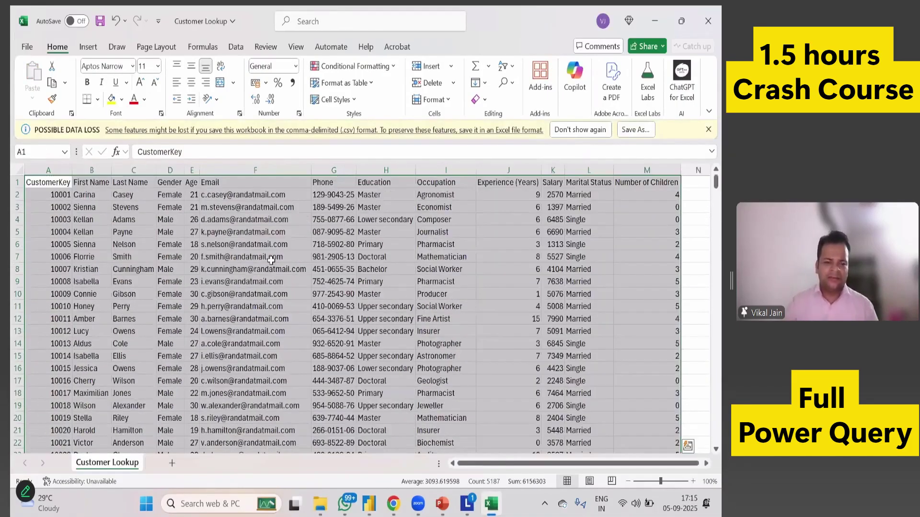
Inspect the email, name and customer key columns down to the last row, then close without saving.
left_click(231, 232)
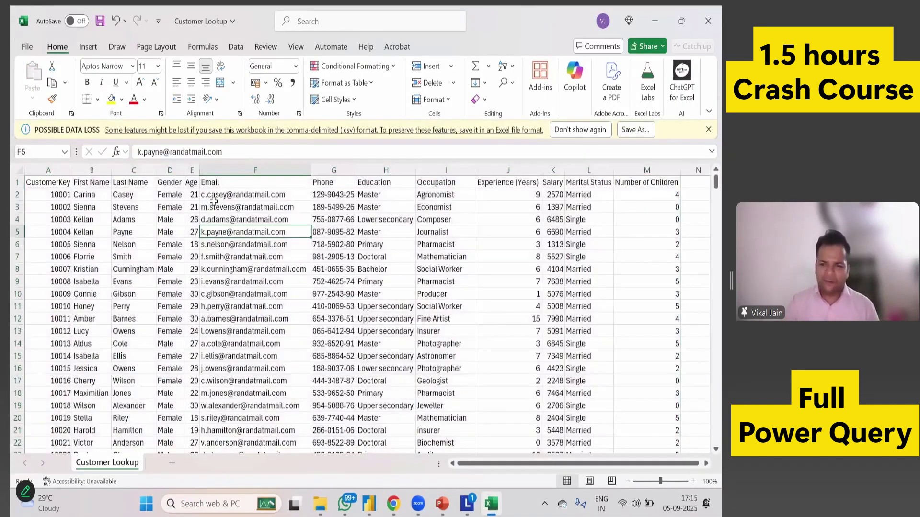
left_click(99, 197)
left_click(126, 198)
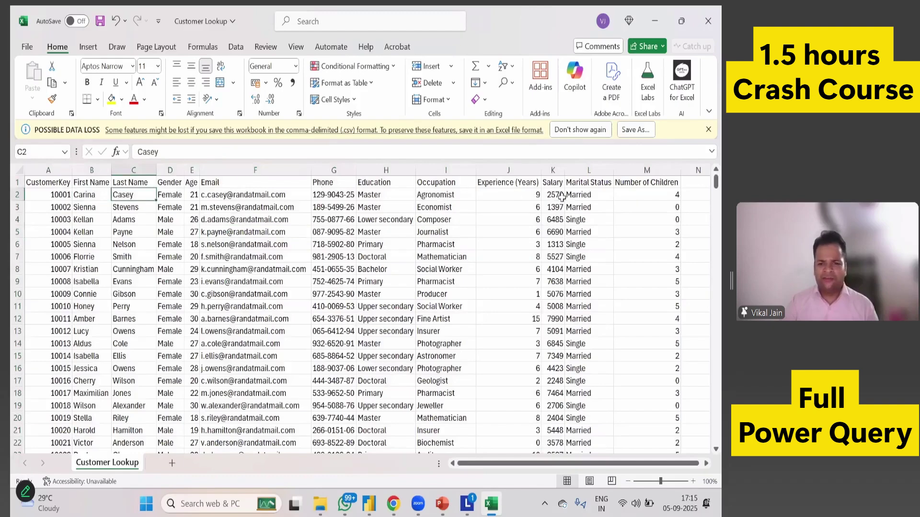
left_click(43, 254)
key("ctrl+Down")
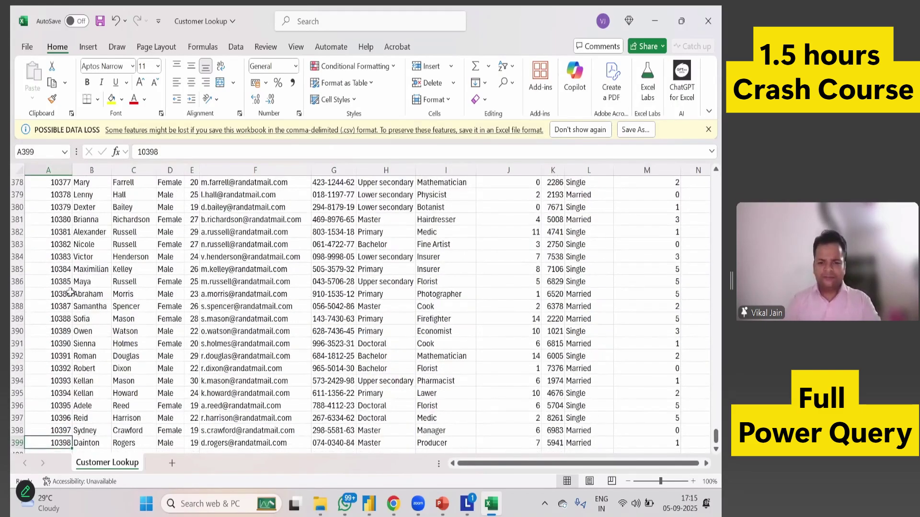
key("ctrl+Up")
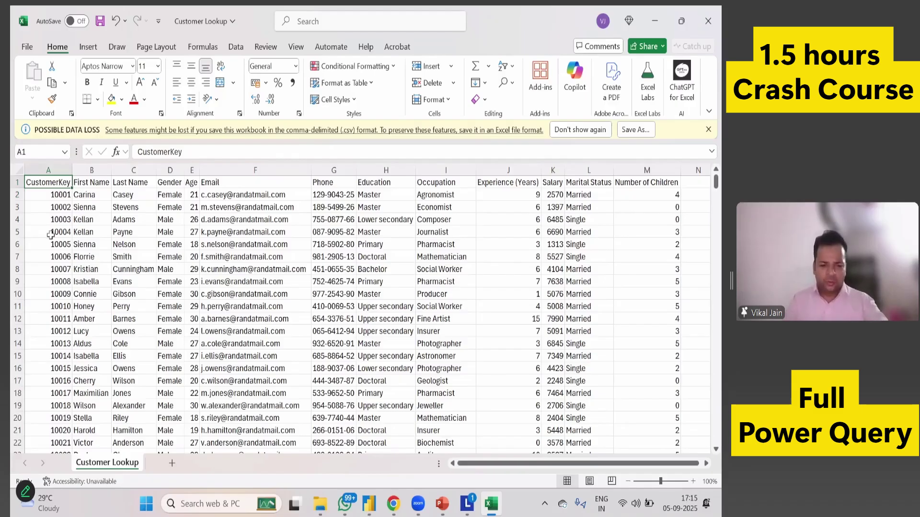
key("ctrl+w")
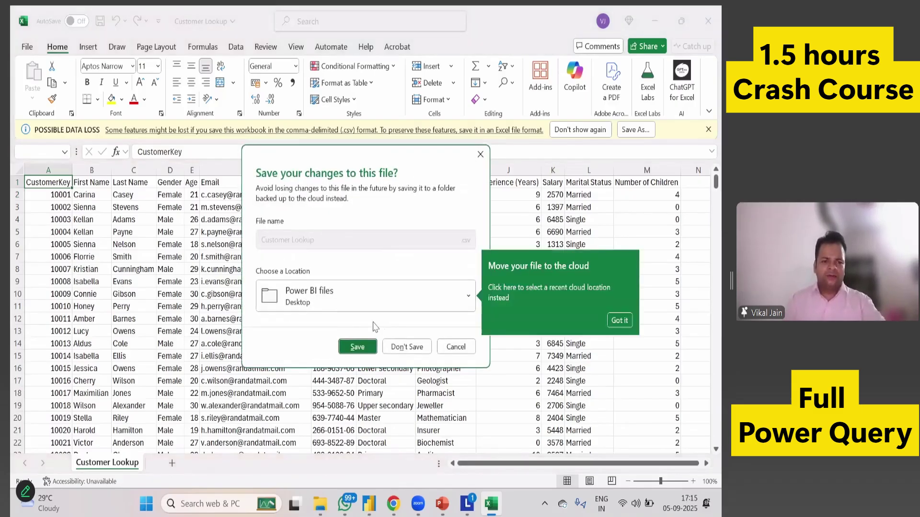
left_click(405, 347)
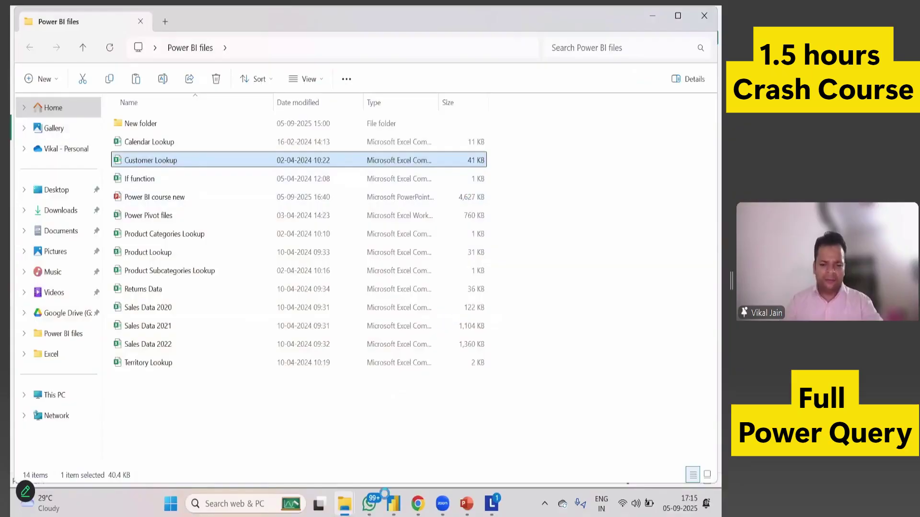
Show Power BI Desktop's Get data list of common sources, then switch back to the Power BI files folder.
left_click(389, 499)
left_click(120, 91)
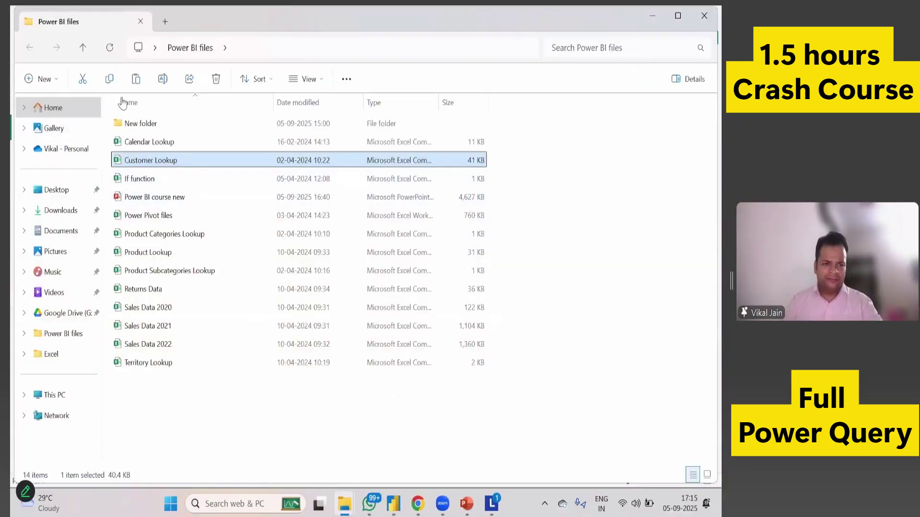
key("alt+Tab")
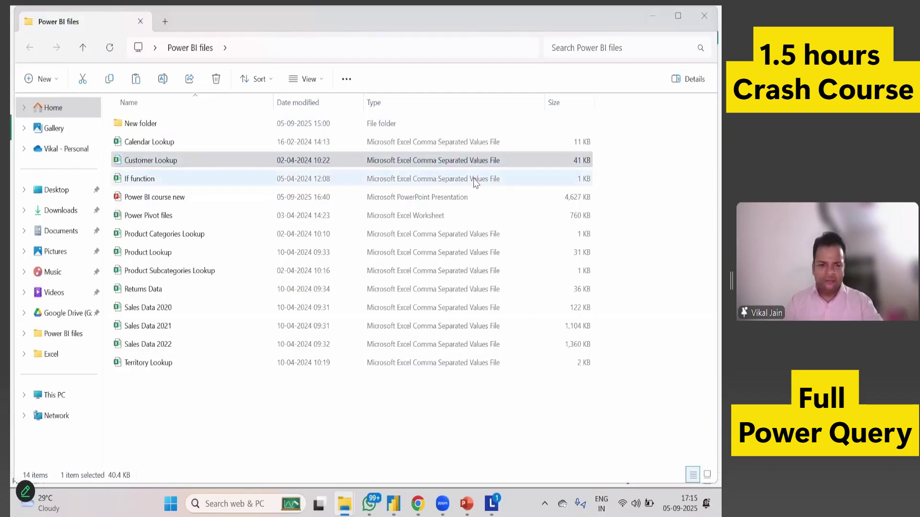
key("alt+Tab")
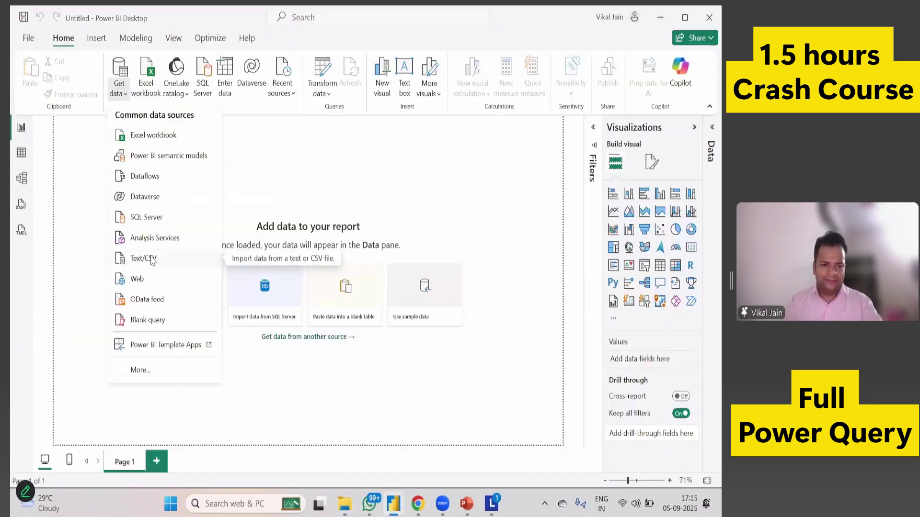
Import Customer Lookup.csv as a Text/CSV source by pasting its file path.
left_click(139, 260)
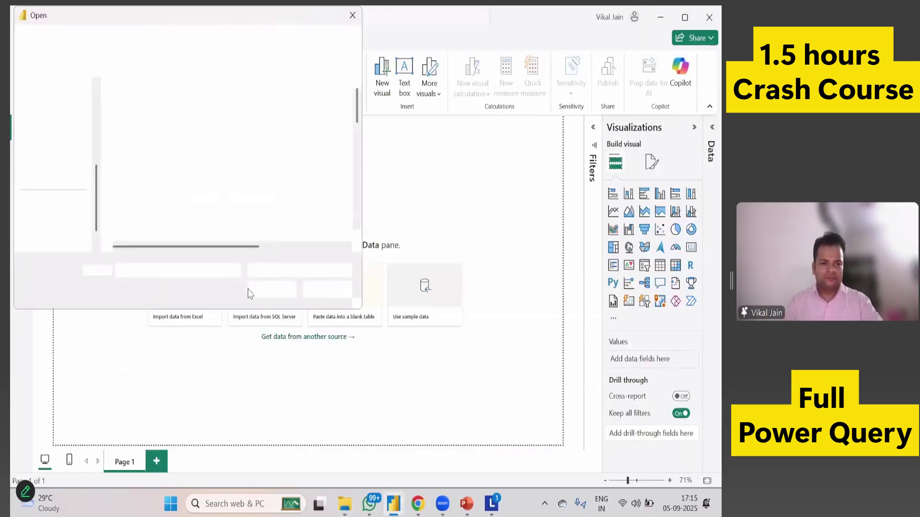
key("ctrl+v")
left_click(269, 292)
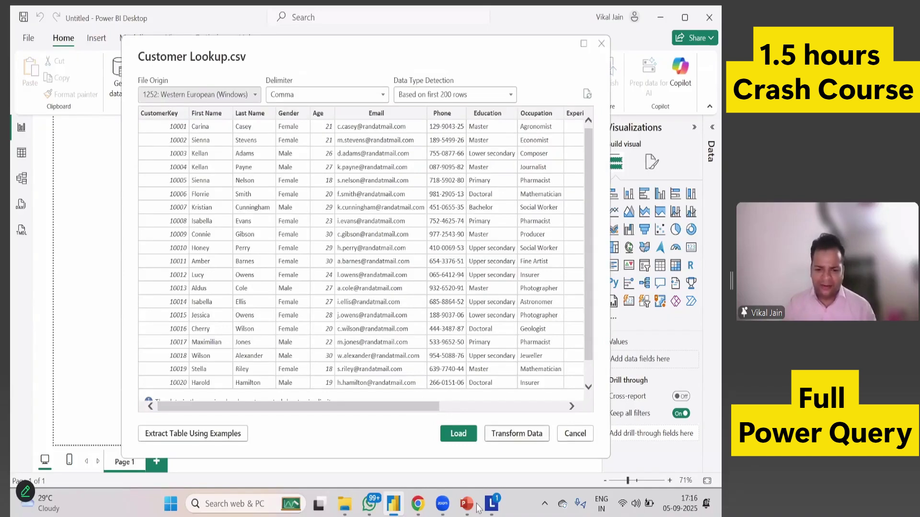
Glance at the course slides, then return and cancel the Customer Lookup.csv import preview.
left_click(434, 472)
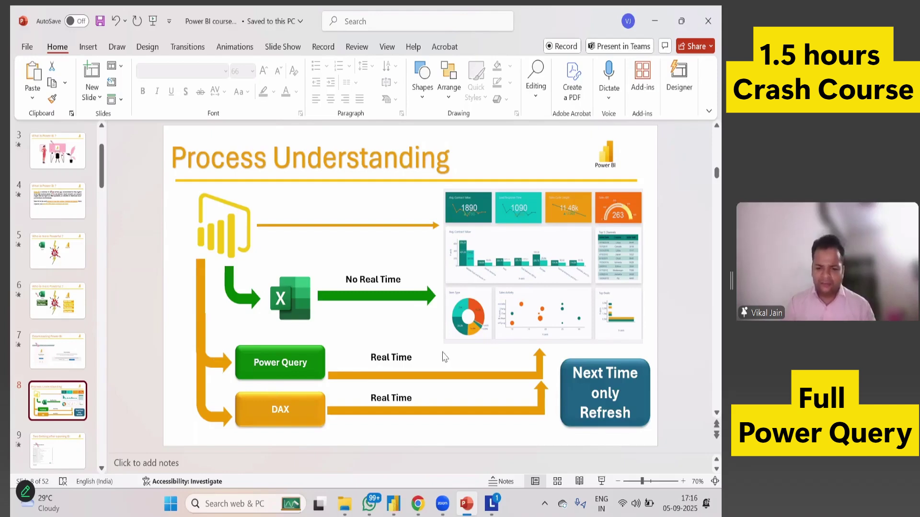
key("alt+Tab")
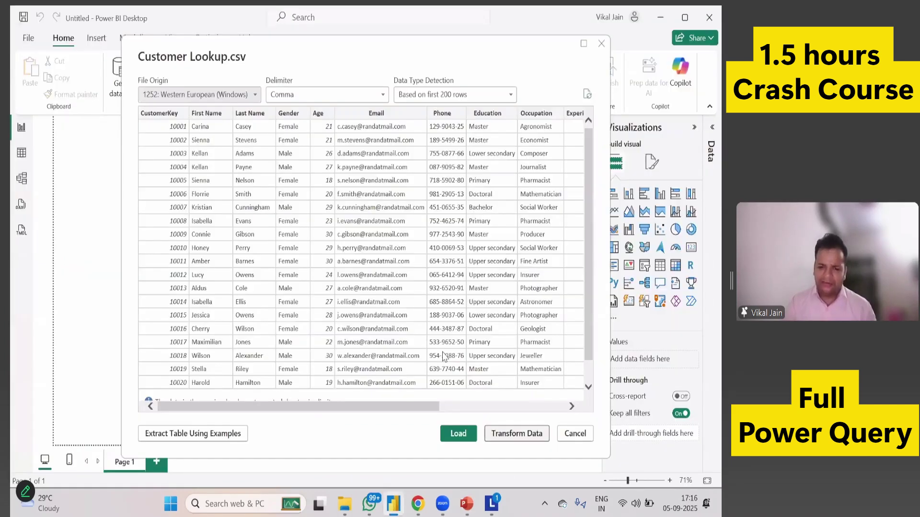
key("Escape")
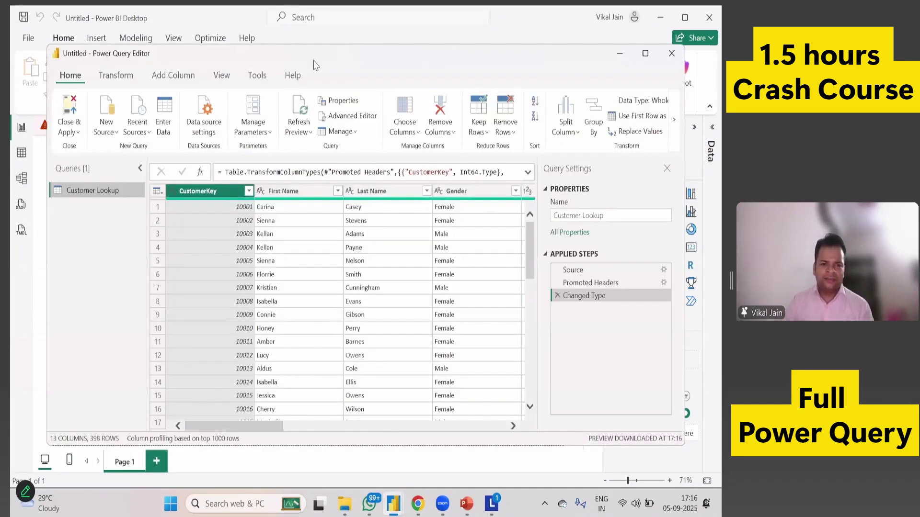
Maximize the Power Query Editor, scroll across to the Email column, then bring up the Power BI files folder.
left_click(645, 54)
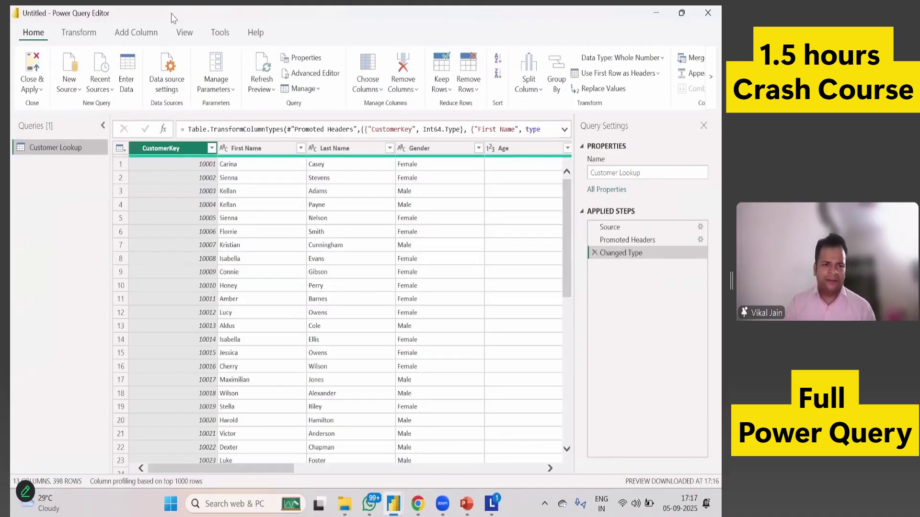
double_click(527, 9)
left_click(615, 25)
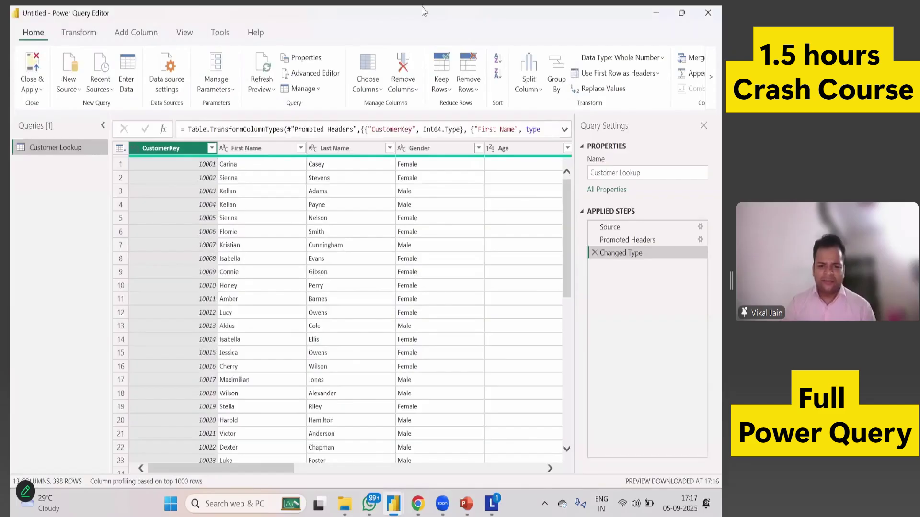
left_click_drag(241, 469, 363, 479)
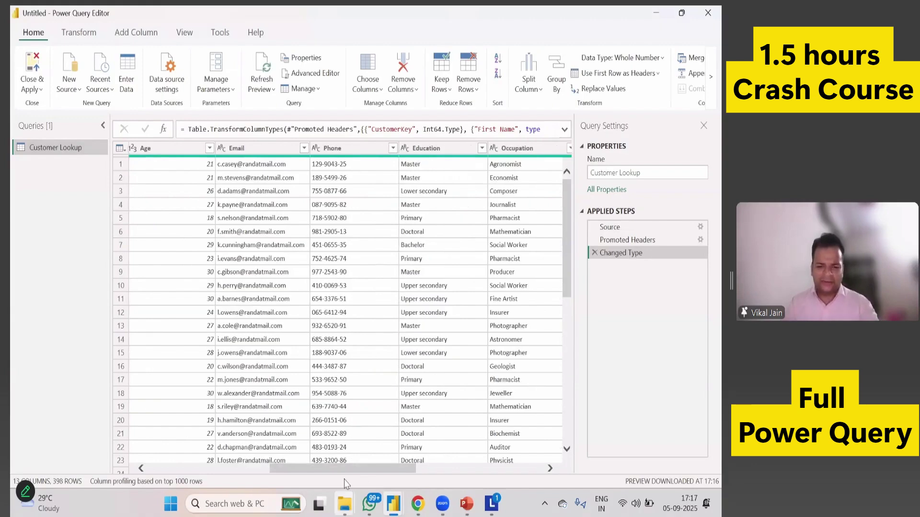
mouse_move(345, 501)
left_click(330, 431)
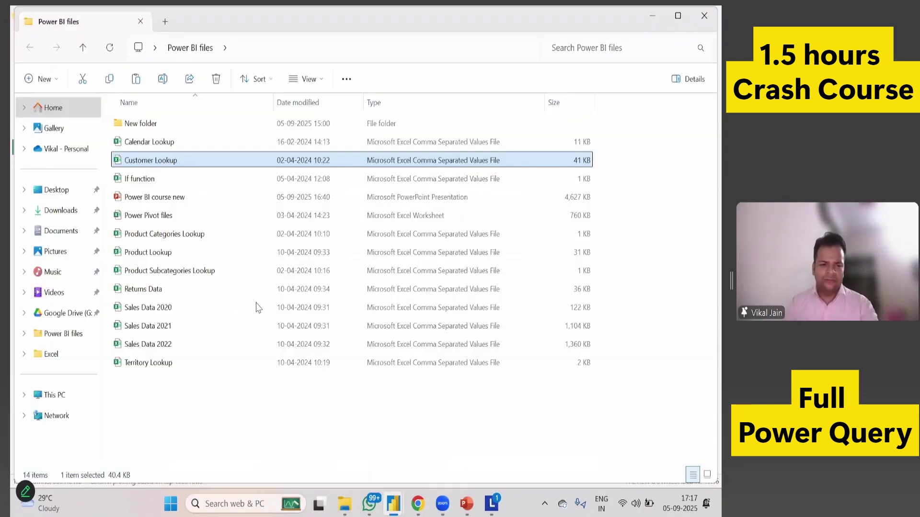
Launch Excel by entering excel in the Win+R Run box.
key("super+r")
type("excel")
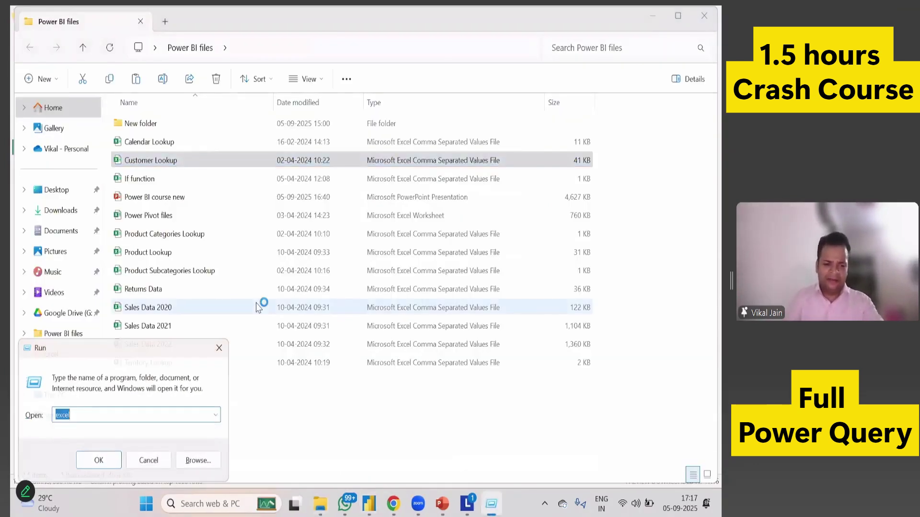
key("Return")
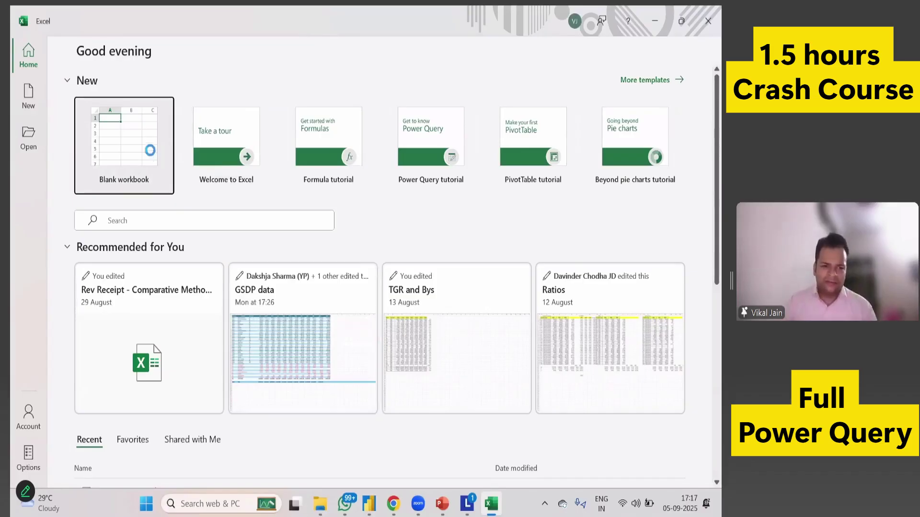
Start a blank Book1 workbook and open the From Text/CSV import file picker.
left_click(152, 156)
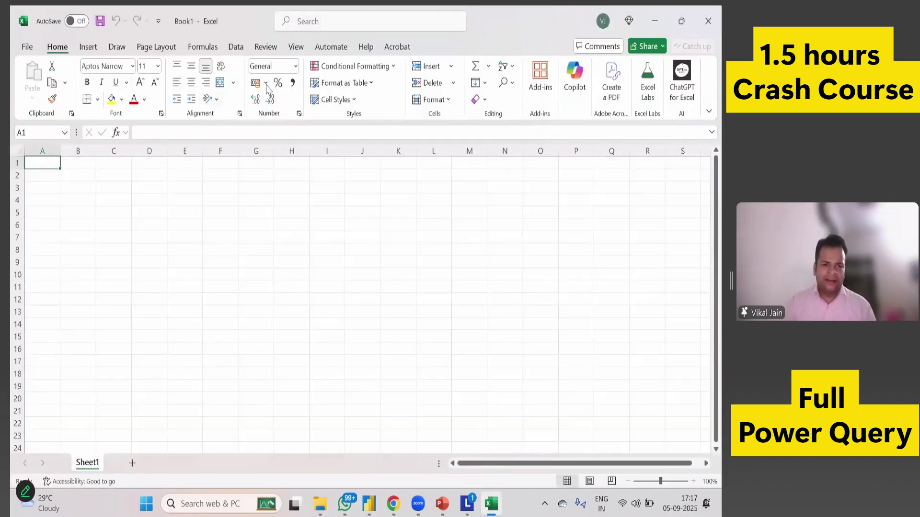
left_click(236, 47)
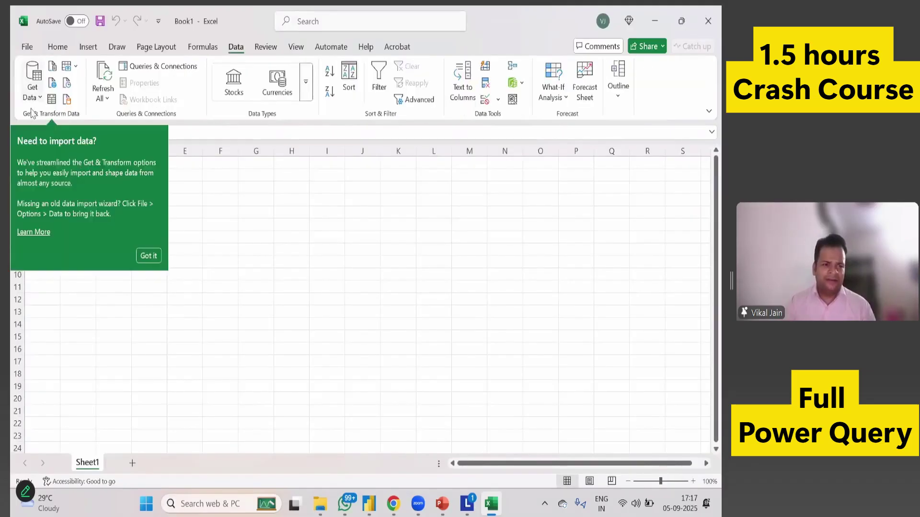
left_click(33, 95)
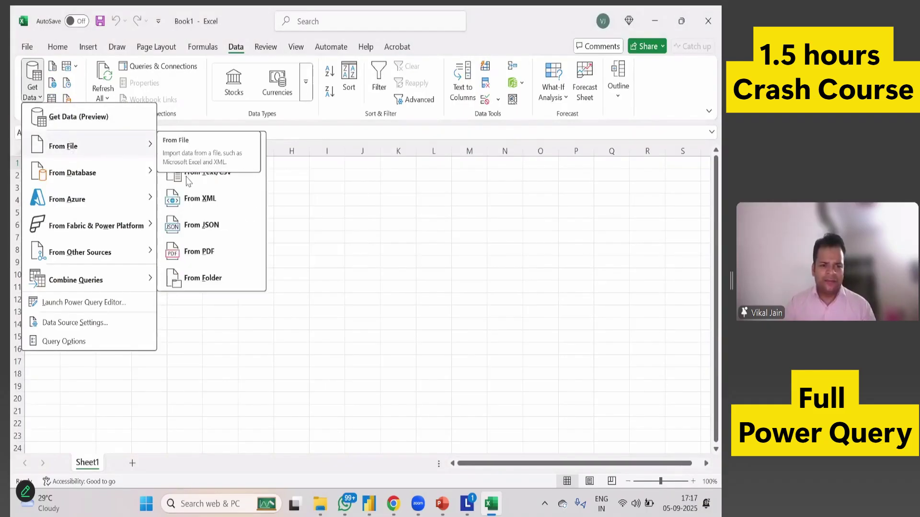
left_click(203, 176)
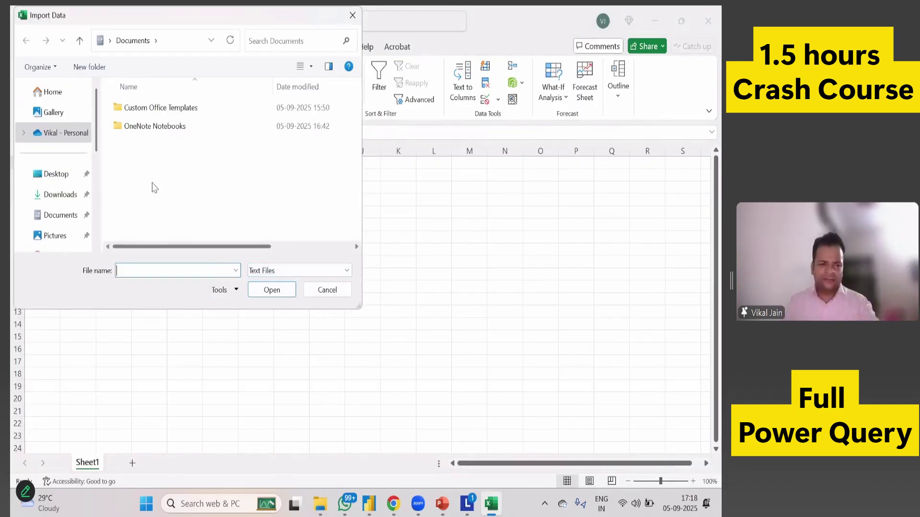
Import Customer Lookup.csv by its pasted path and load it into Excel's Power Query Editor.
key("alt+Tab")
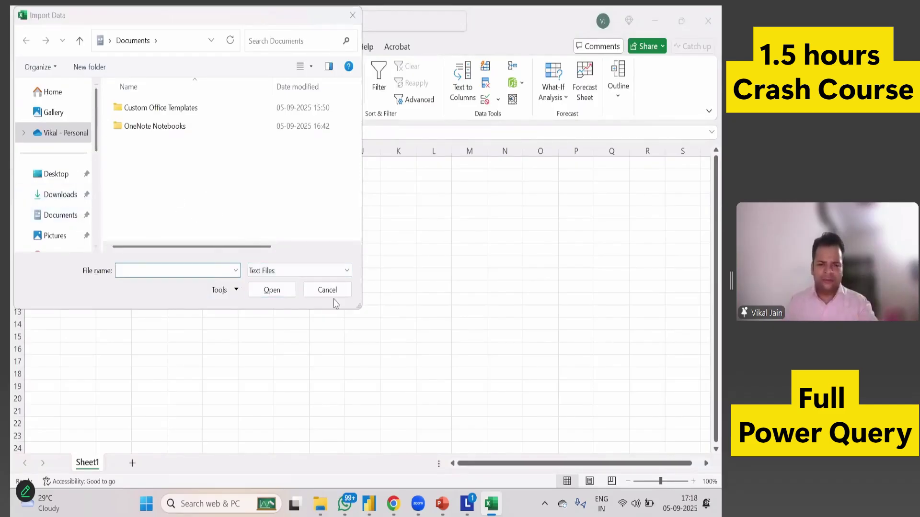
key("alt+Tab")
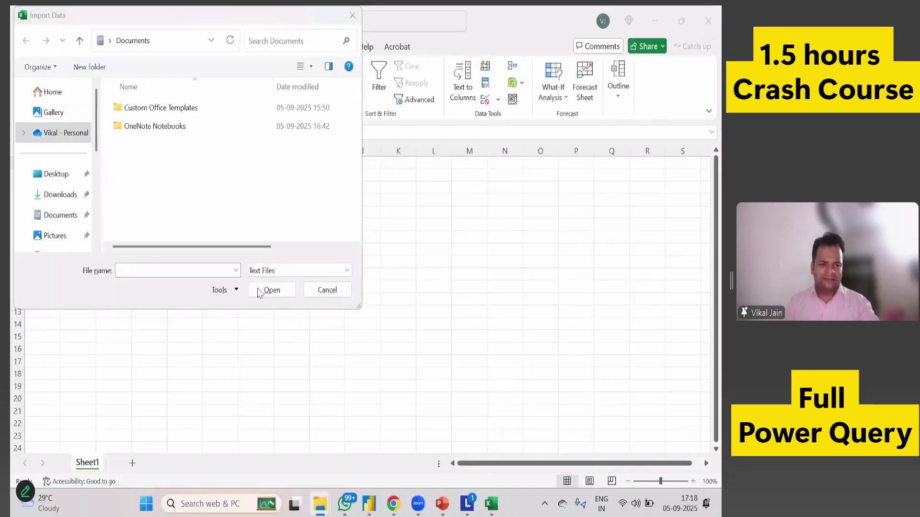
key("ctrl+v")
key("Return")
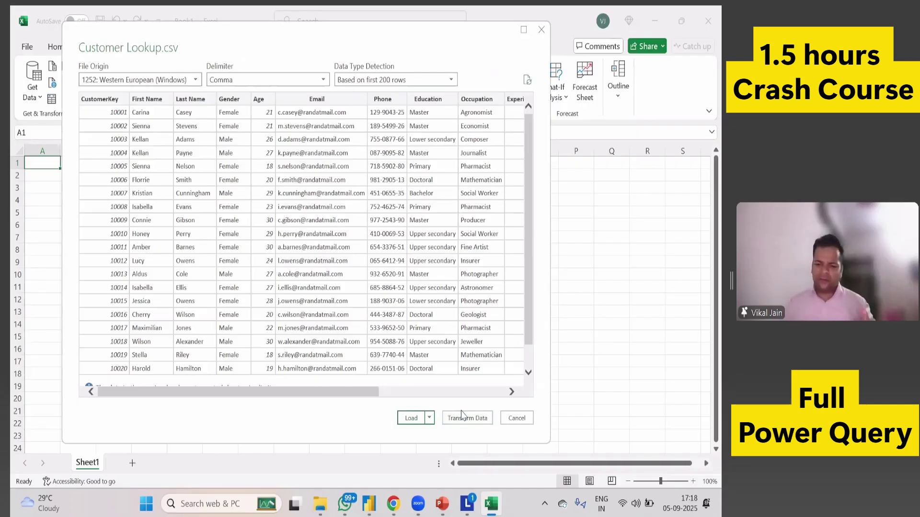
left_click(463, 418)
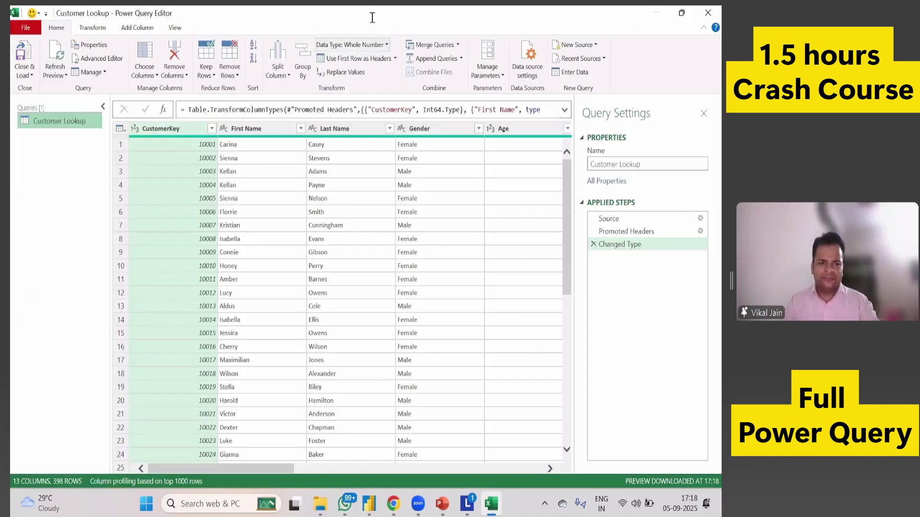
Snap Excel's and Power BI's query editors to the left, then maximize Power BI's editor.
key("super+Left")
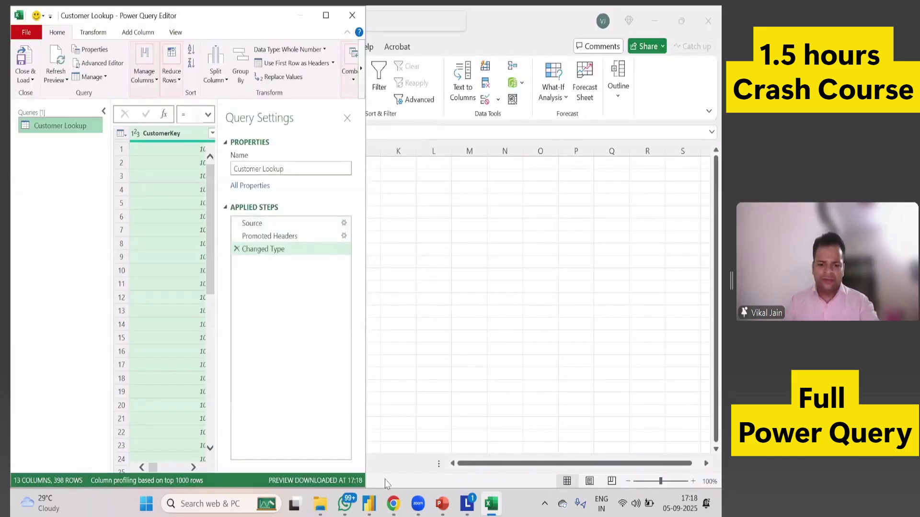
mouse_move(369, 503)
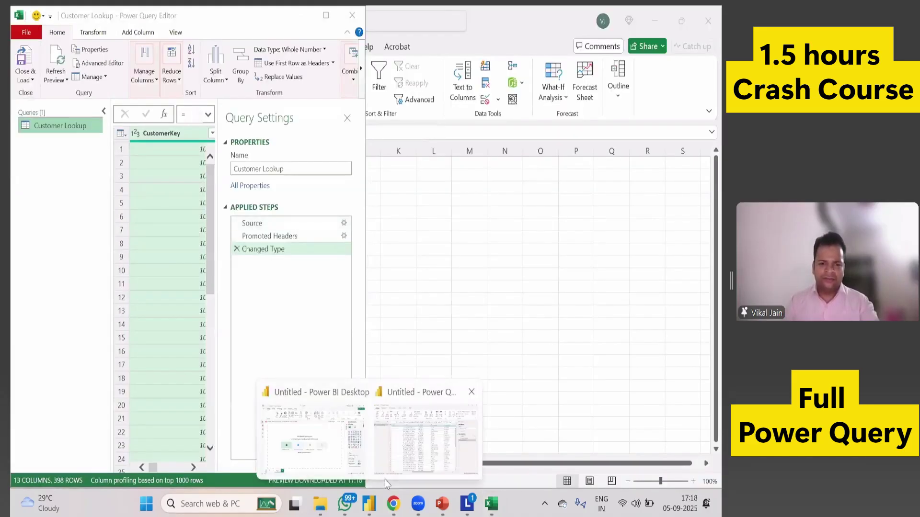
left_click(429, 433)
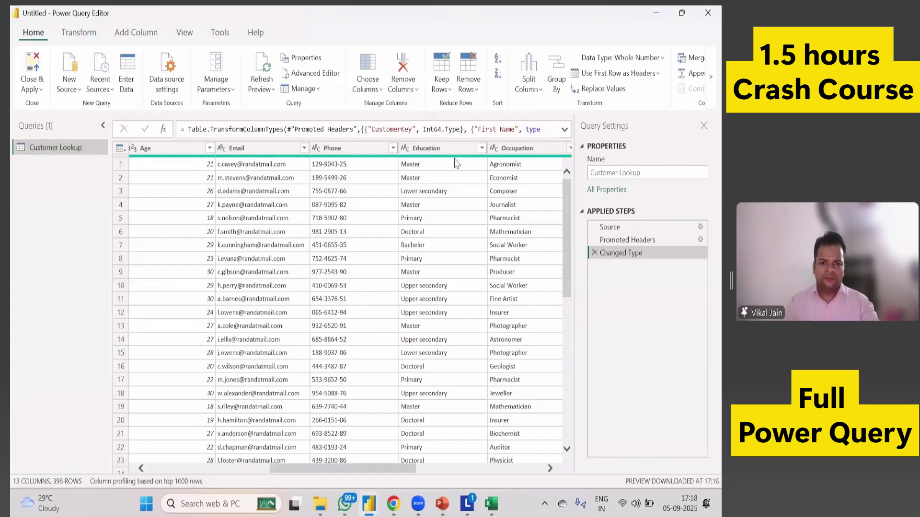
key("super+Left")
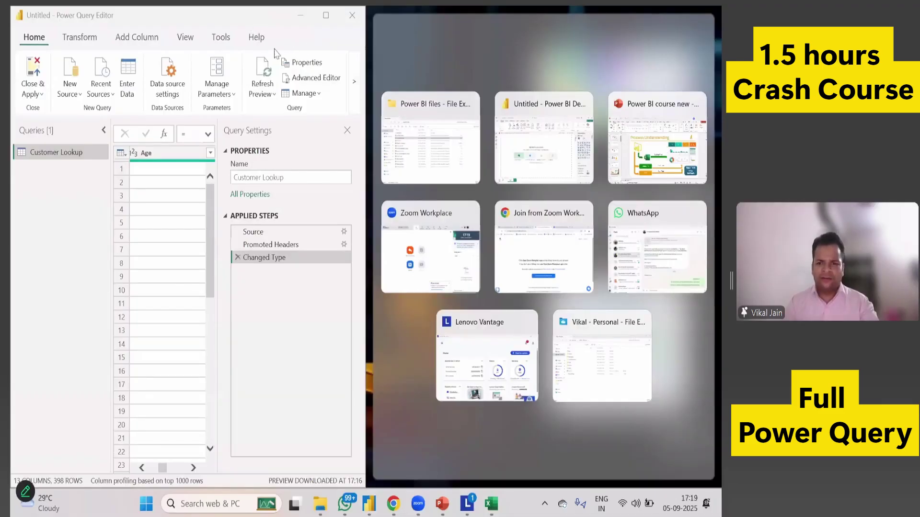
left_click(255, 18)
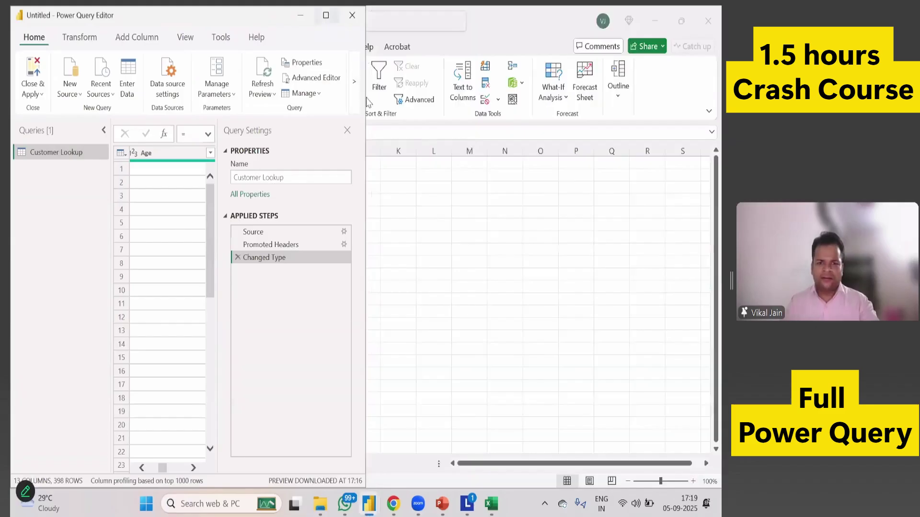
left_click(326, 15)
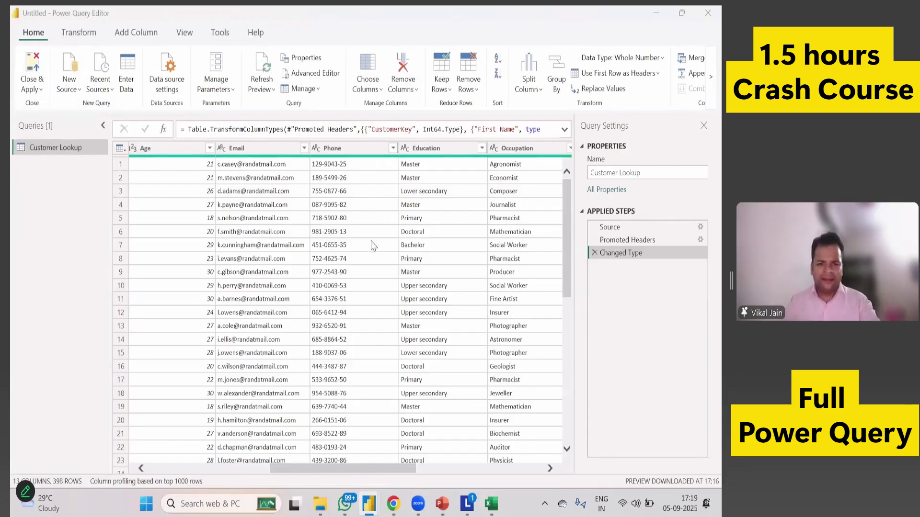
Bring Excel's Power Query Editor back to the front showing its Transform commands.
key("alt+Tab")
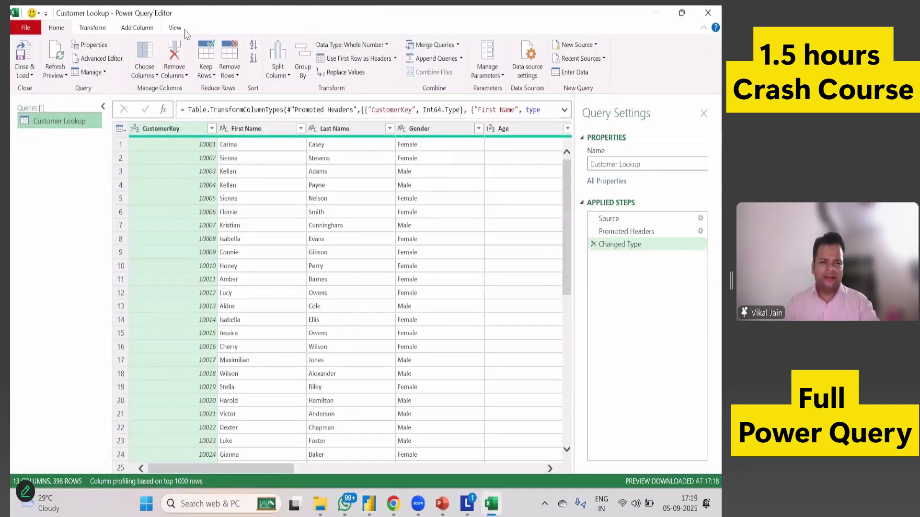
key("alt+Tab")
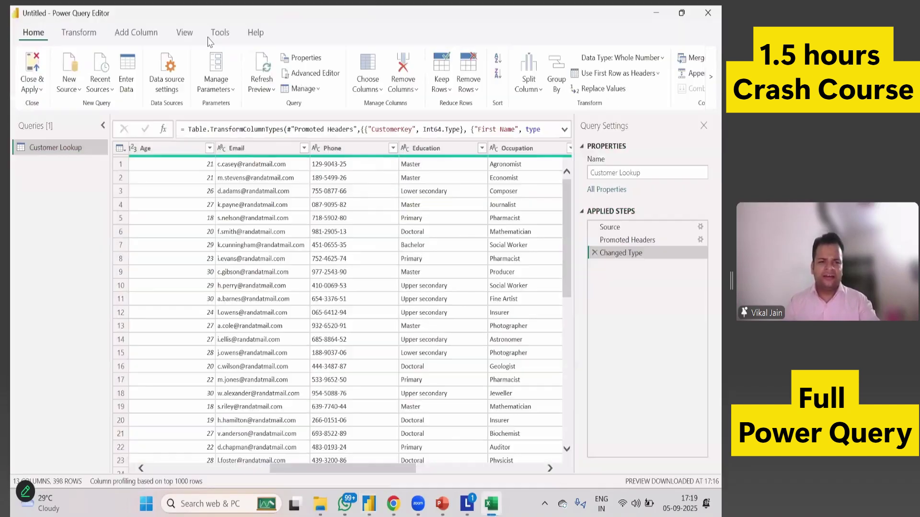
key("alt+Tab")
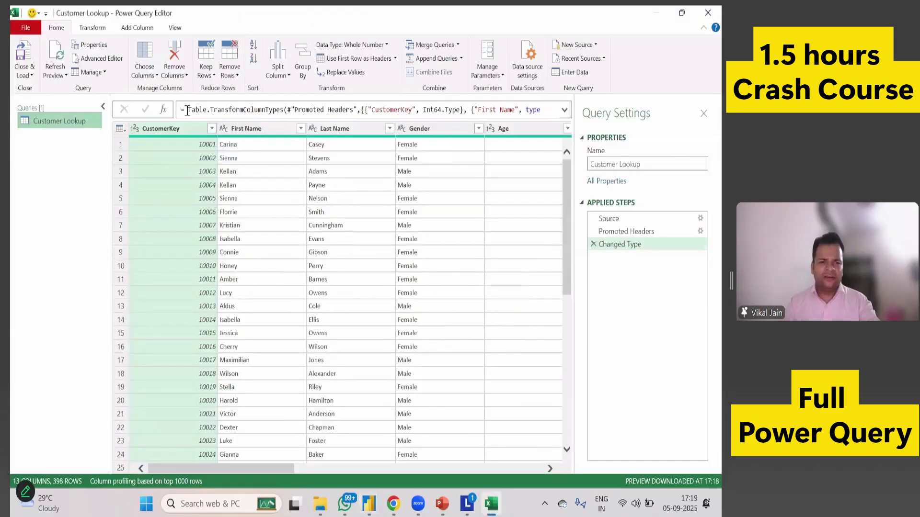
left_click(176, 29)
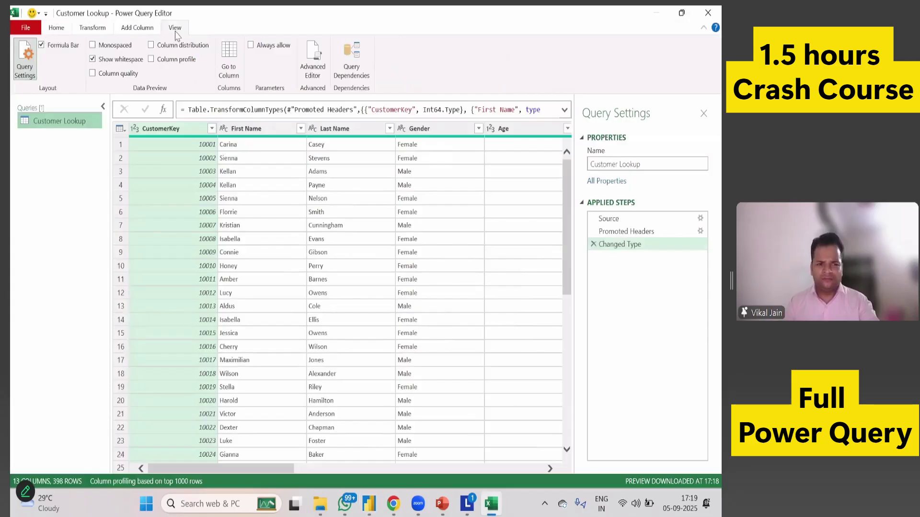
left_click(100, 30)
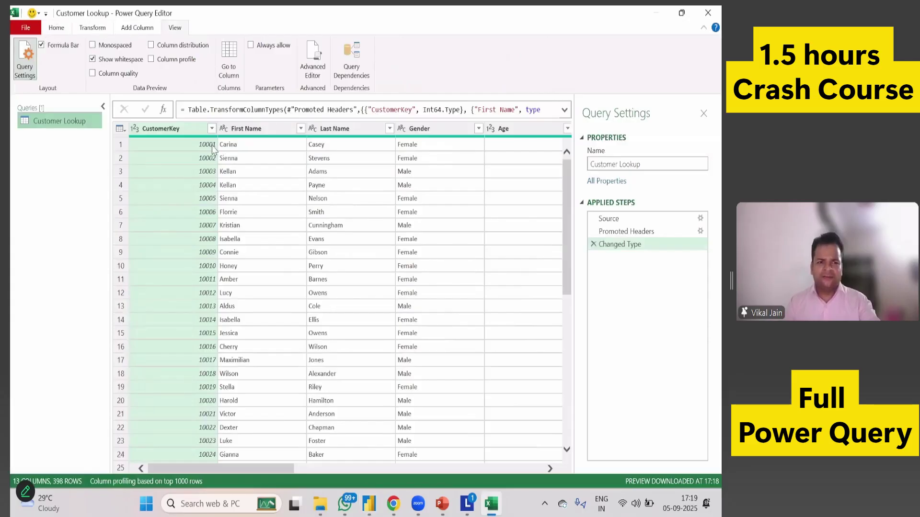
left_click(338, 232)
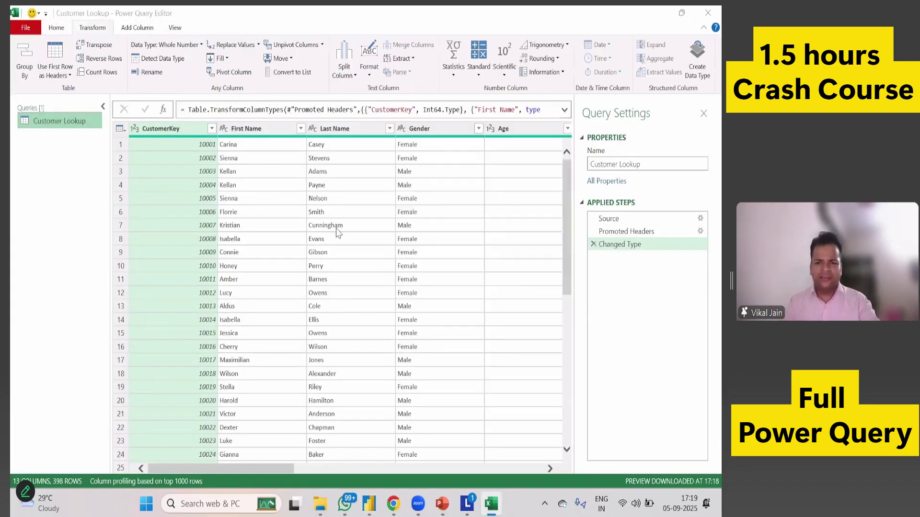
Scroll Power BI's Customer Lookup columns left, then close Excel without saving Book1.
key("alt+Tab")
key("alt+Tab")
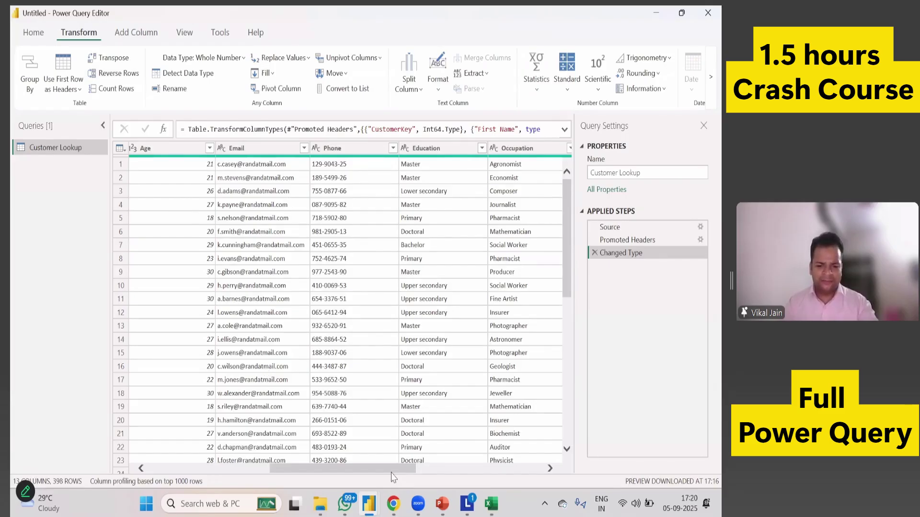
left_click_drag(273, 468, 189, 469)
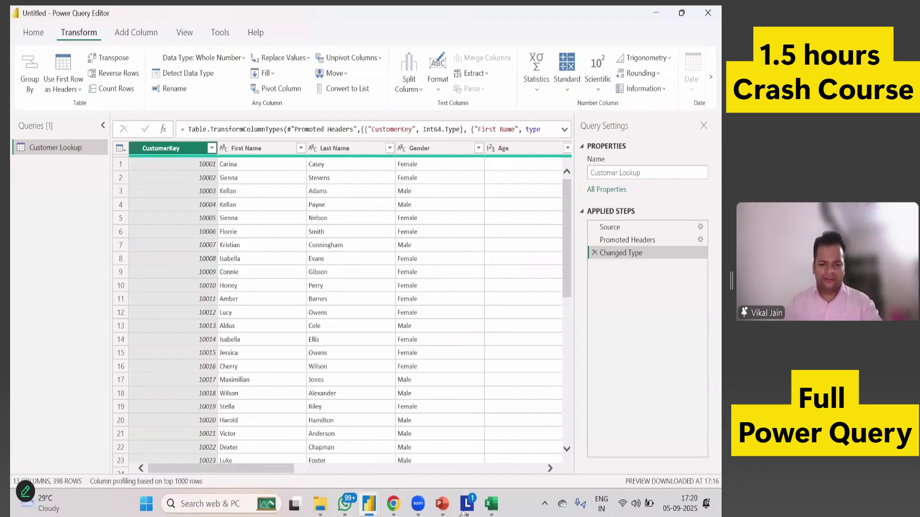
key("alt+Tab")
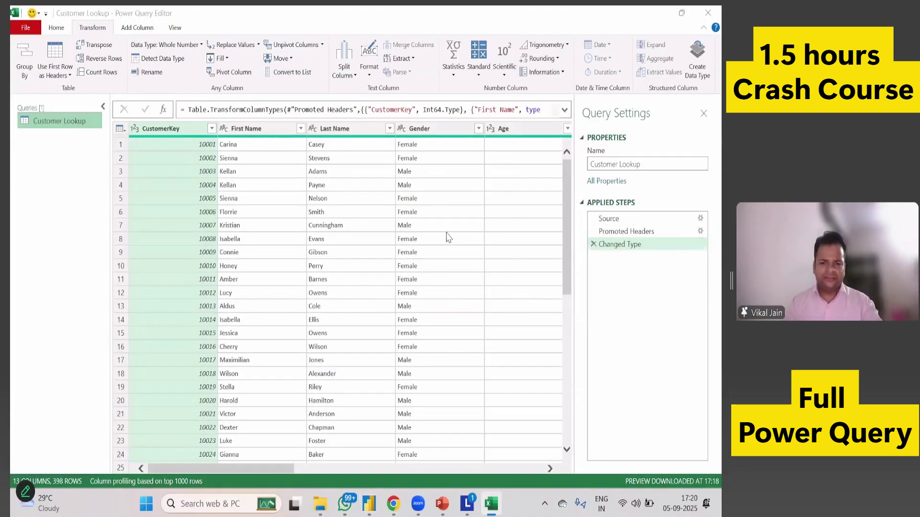
key("alt+F4")
key("alt+F4")
key("n")
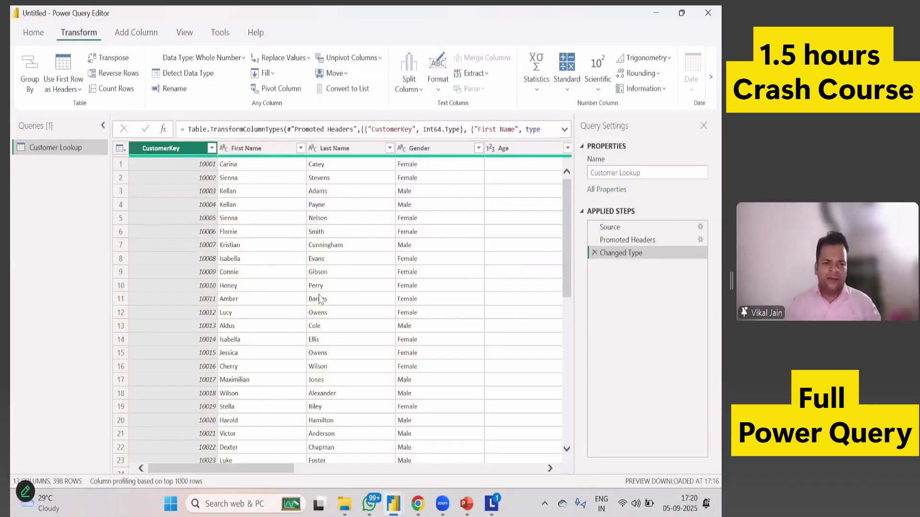
Convert the First Name column to UPPERCASE with Format.
left_click(267, 150)
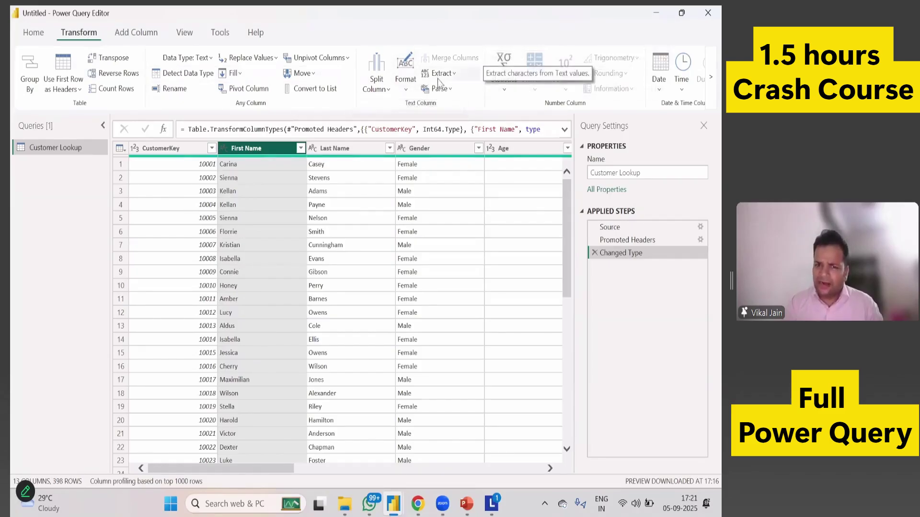
left_click(402, 94)
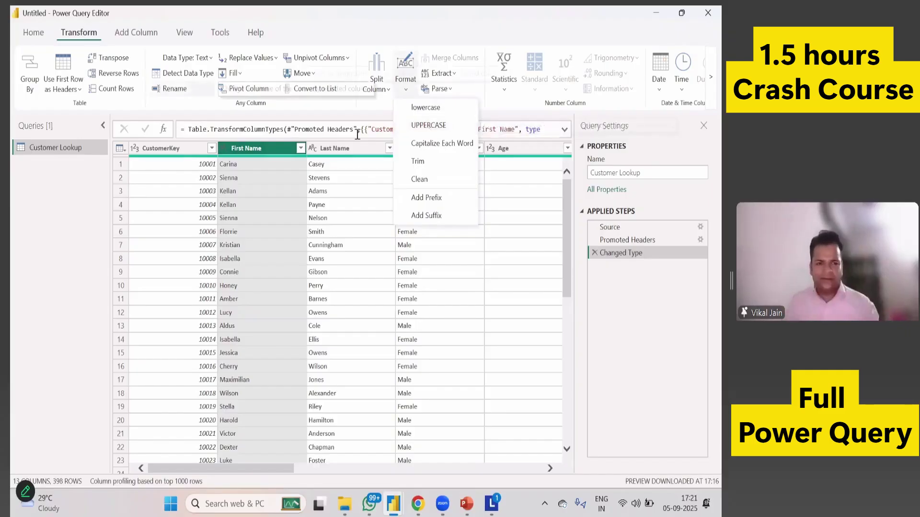
left_click(444, 126)
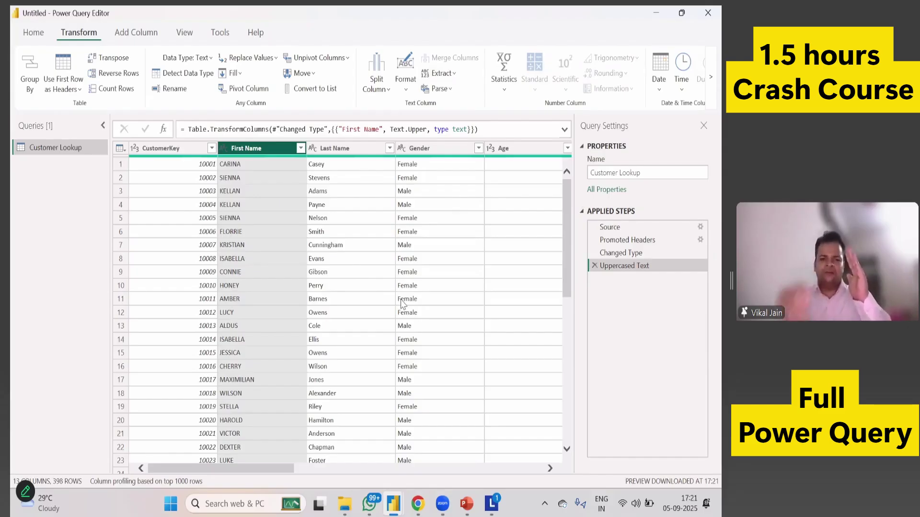
mouse_move(612, 229)
left_mouse_down()
mouse_move(615, 250)
mouse_move(612, 229)
left_mouse_up()
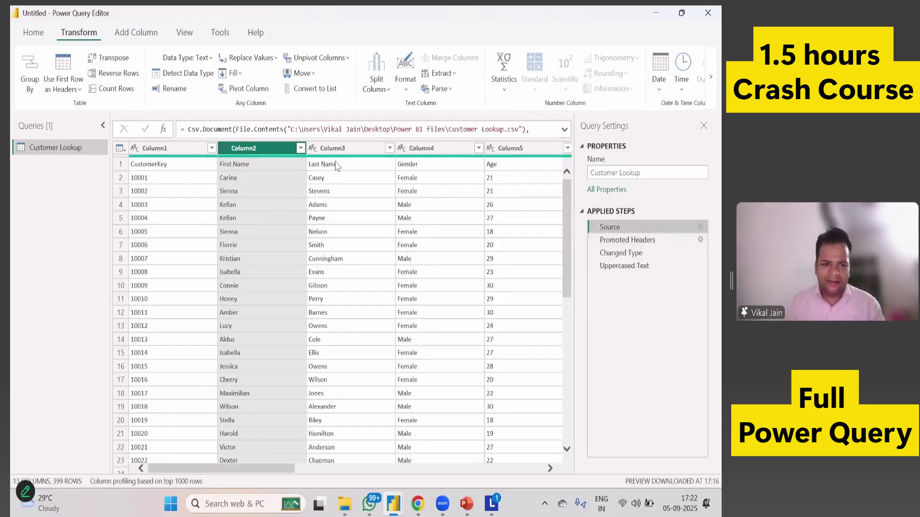
left_click(628, 240)
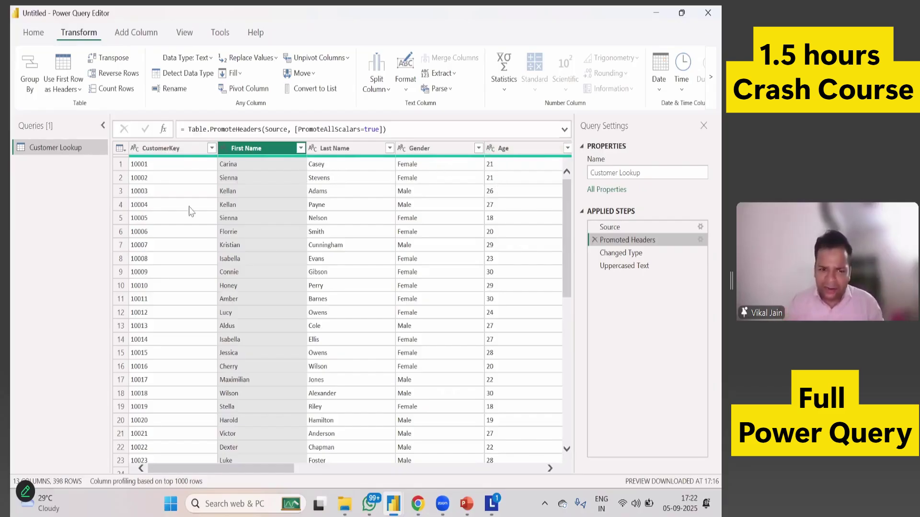
left_click(619, 253)
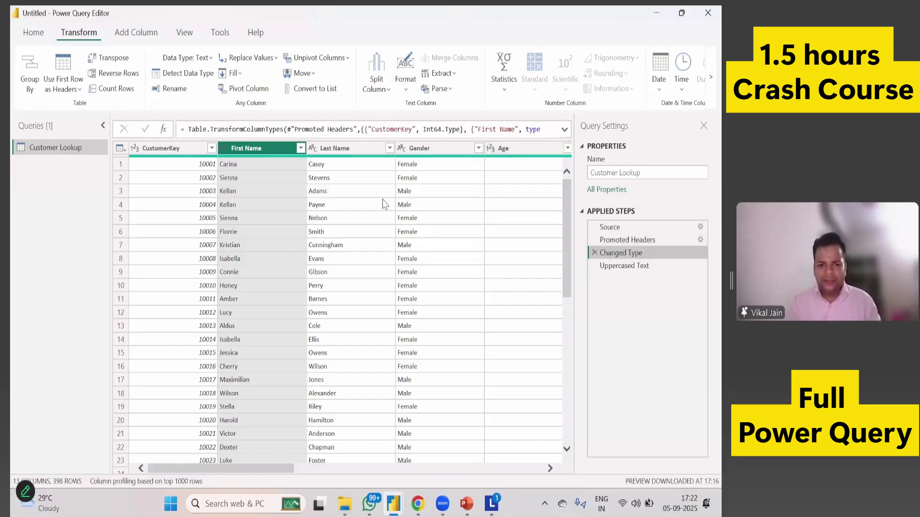
left_click(641, 266)
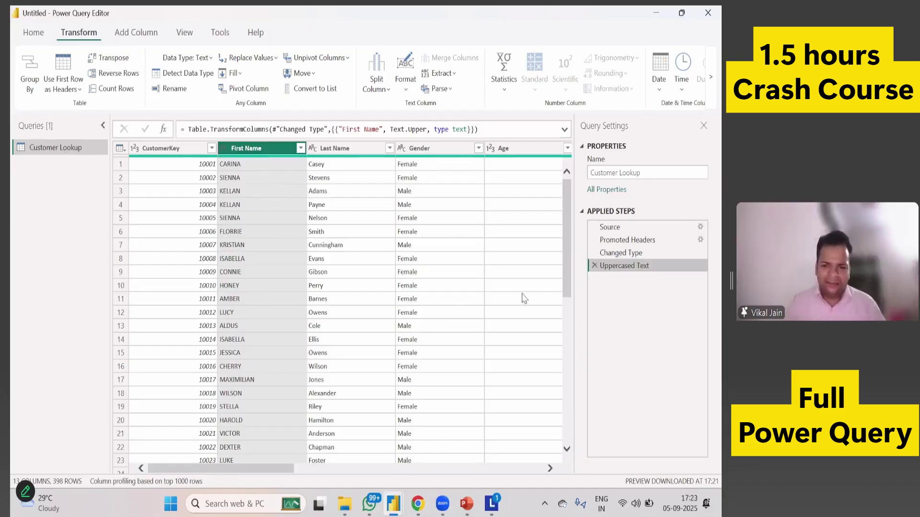
Delete the Uppercased Text step and reapply UPPERCASE to First Name.
left_click(596, 265)
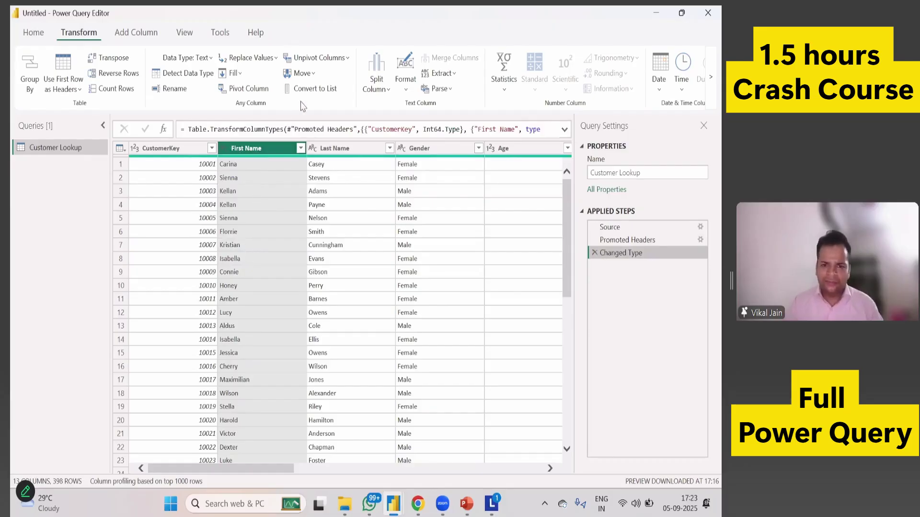
left_click(407, 91)
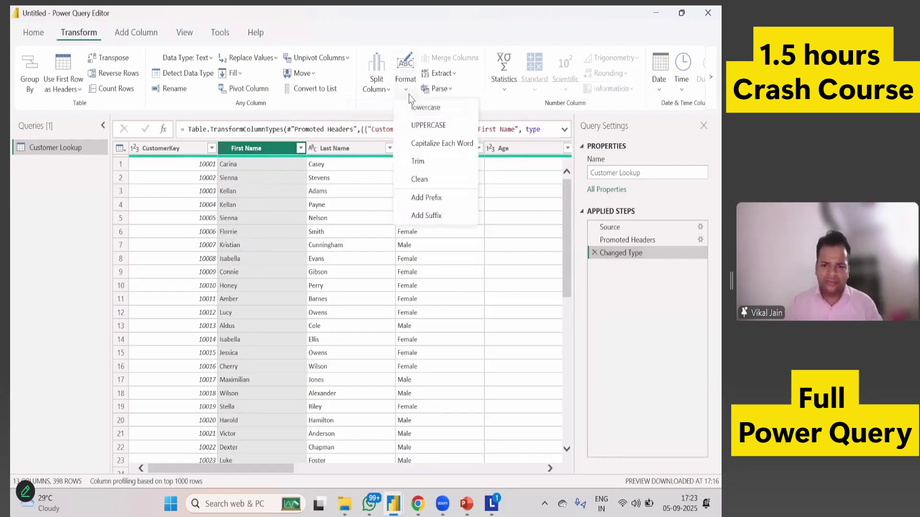
left_click(431, 125)
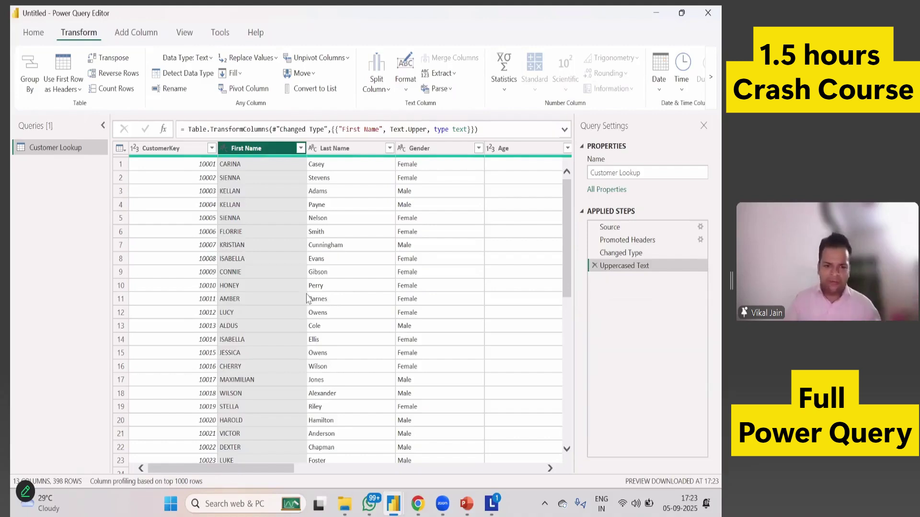
left_click(35, 38)
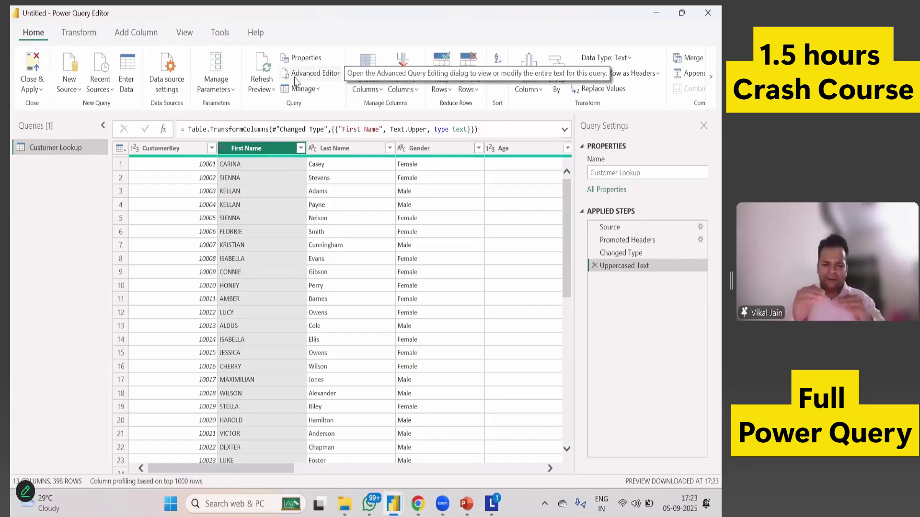
left_click(295, 79)
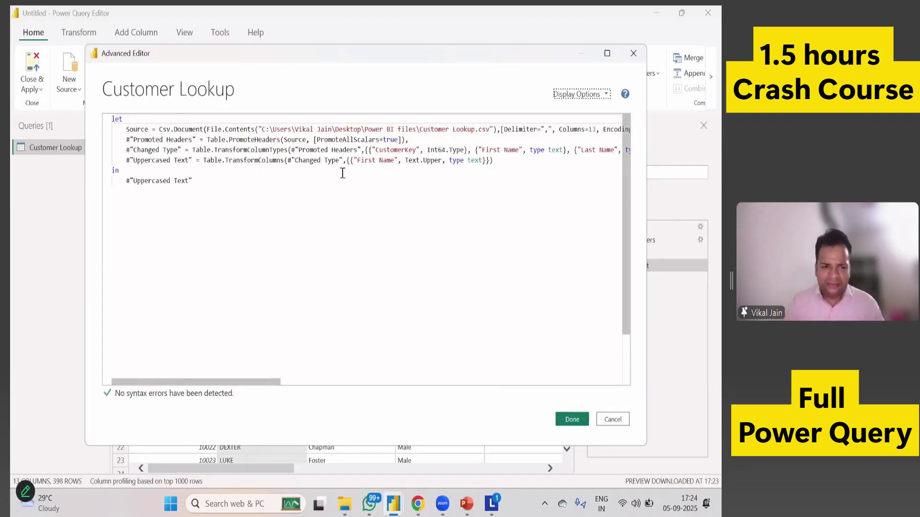
left_click_drag(502, 162, 119, 161)
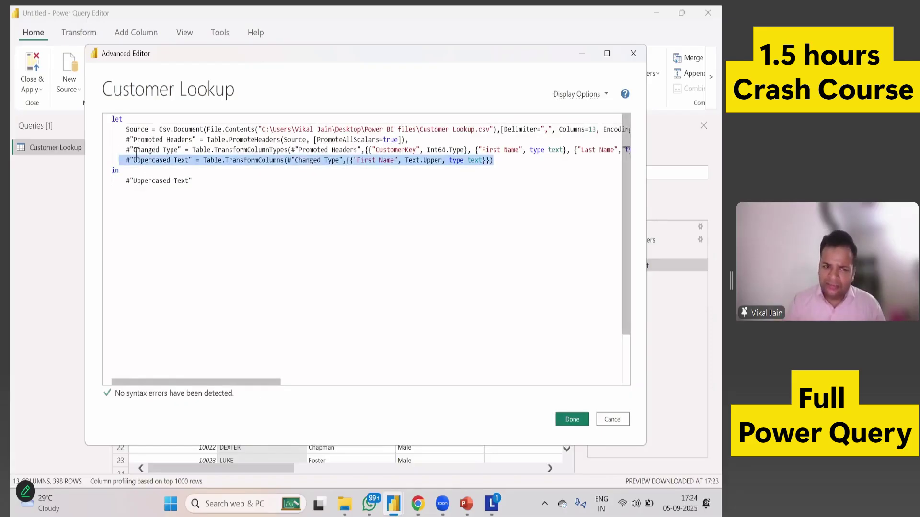
left_click(191, 181)
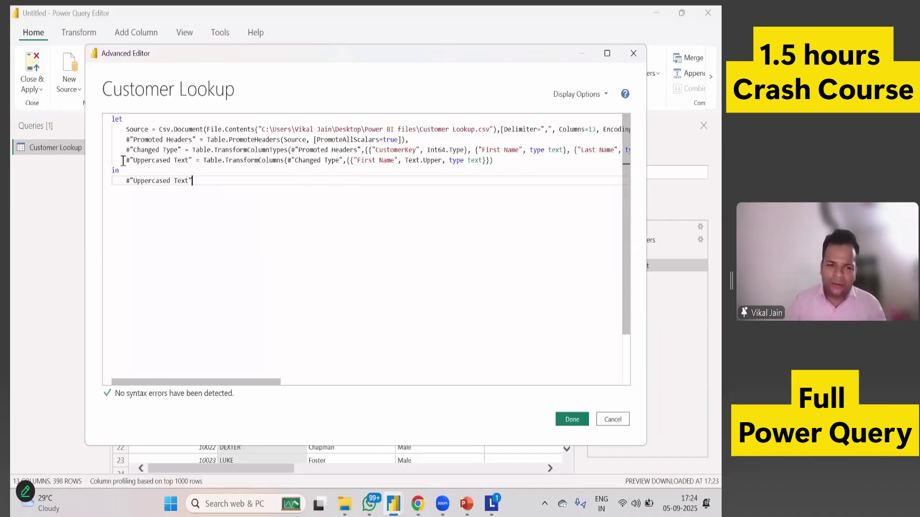
left_click_drag(128, 162, 489, 177)
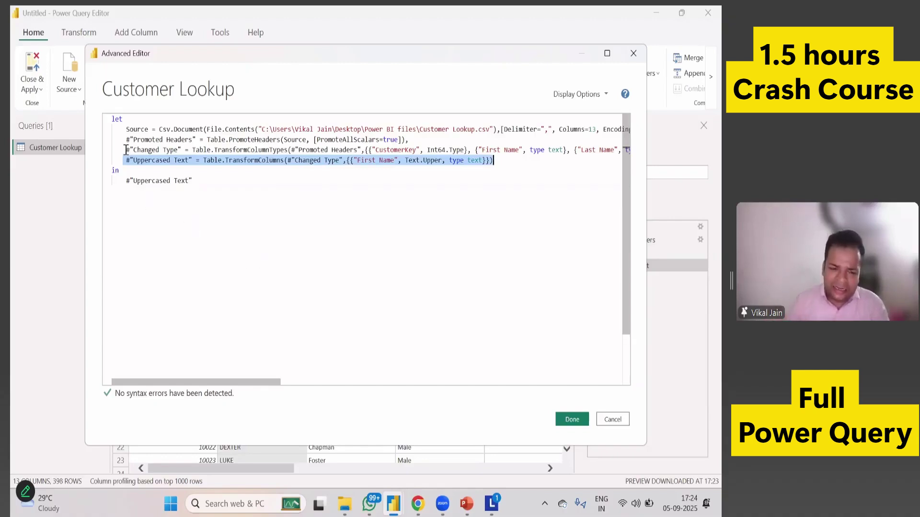
left_click_drag(126, 150, 606, 150)
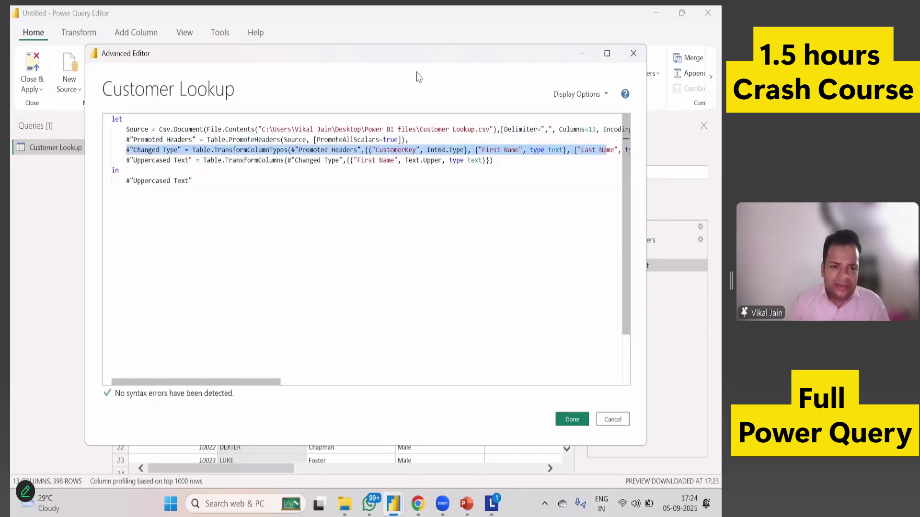
left_click_drag(420, 63, 264, 125)
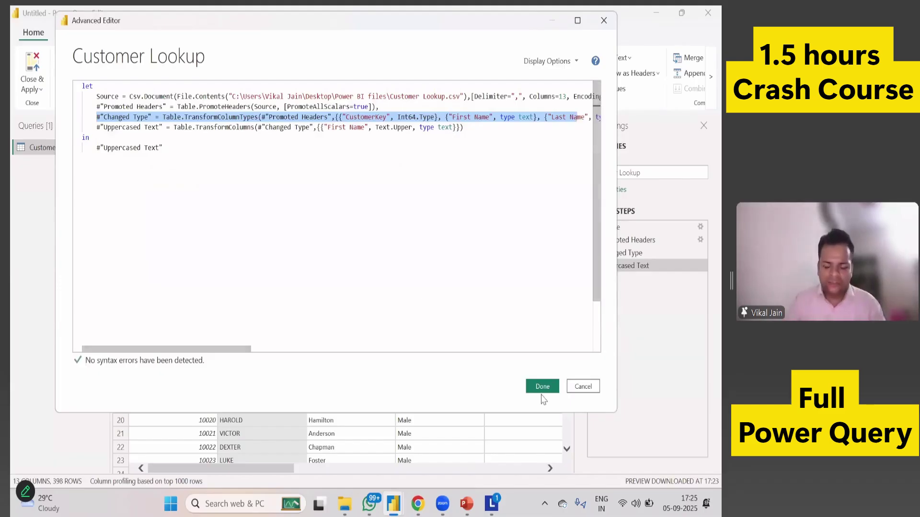
left_click(542, 387)
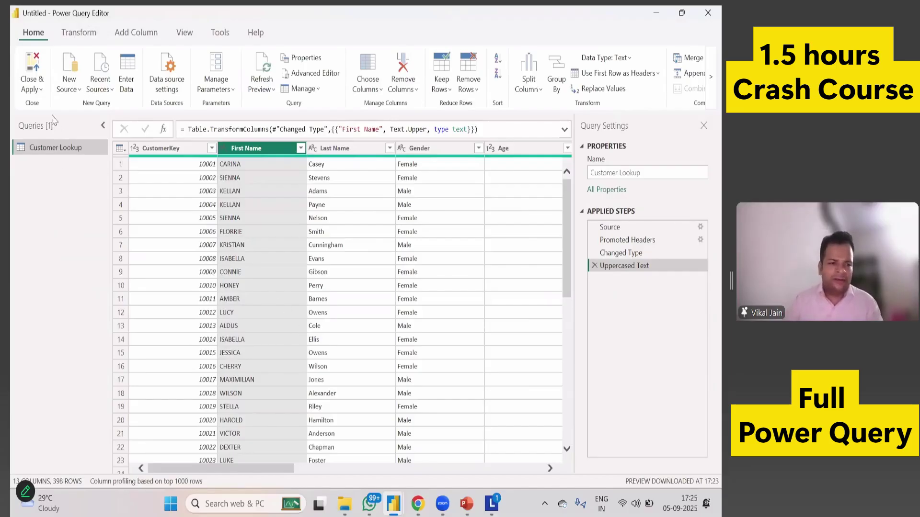
Close & Apply the query changes and view the loaded Customer Lookup table.
left_click(39, 95)
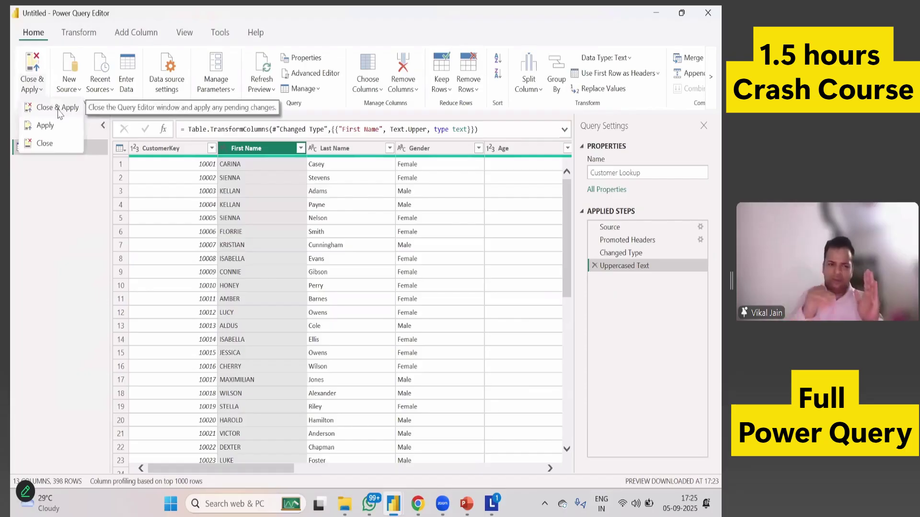
left_click(59, 111)
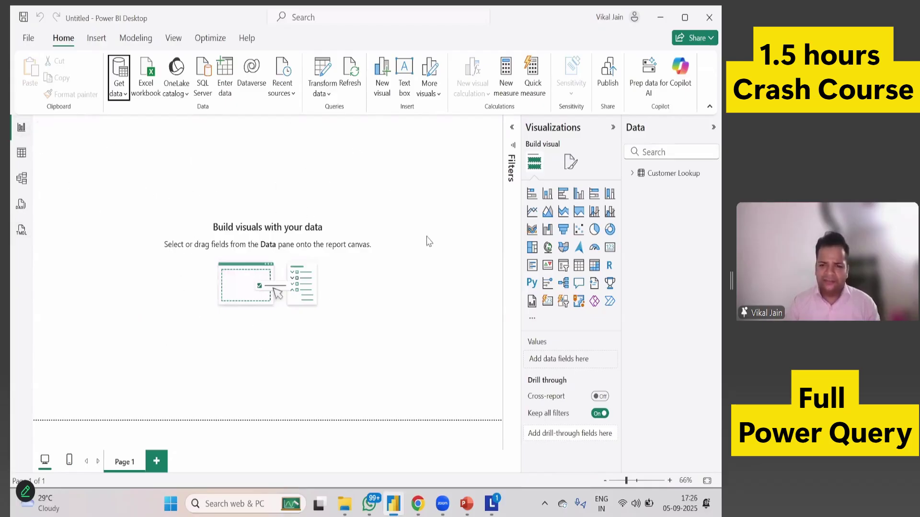
left_click(24, 163)
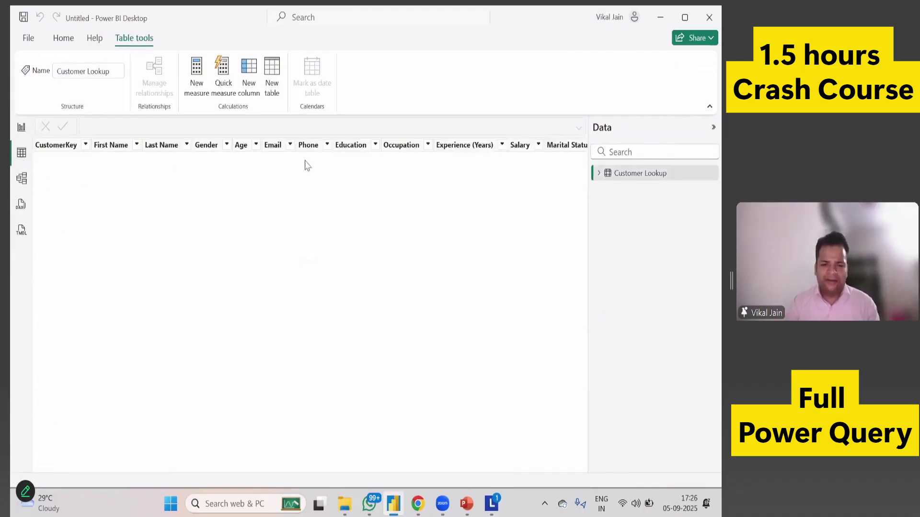
Expand Customer Lookup's fields in the Data pane and minimize Power BI Desktop.
left_click(599, 174)
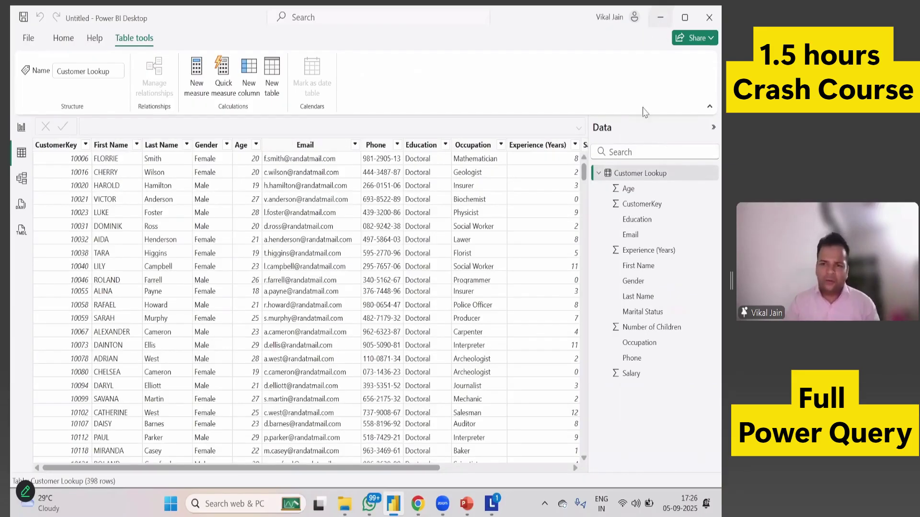
left_click(660, 17)
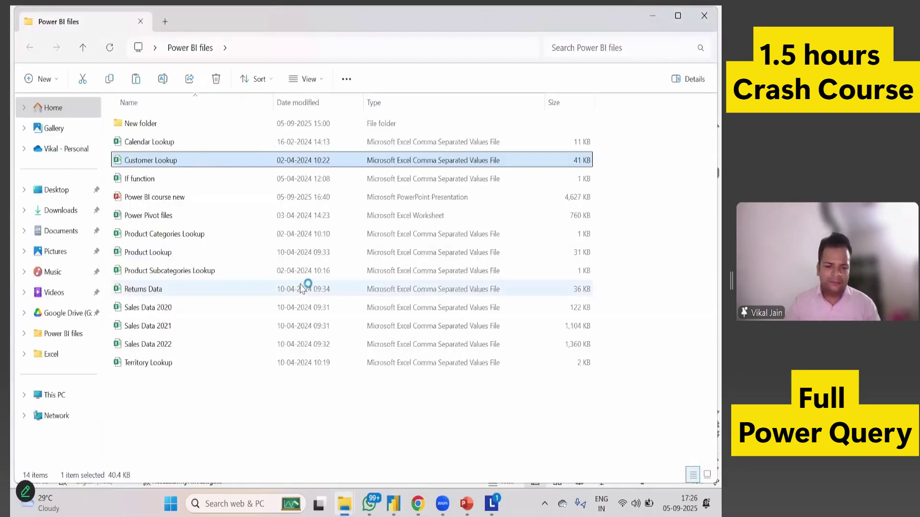
Open Customer Lookup.csv in Excel, review its first-name column, then close it.
key("Return")
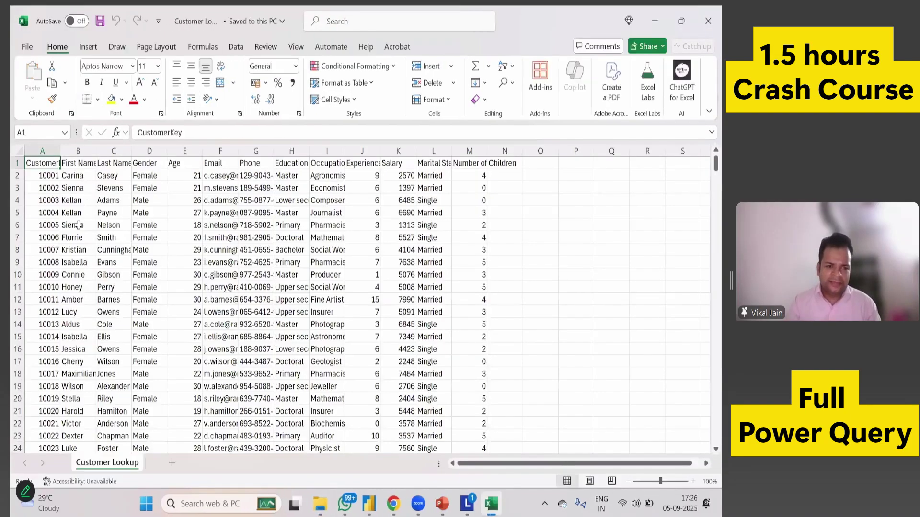
left_click_drag(72, 194, 73, 357)
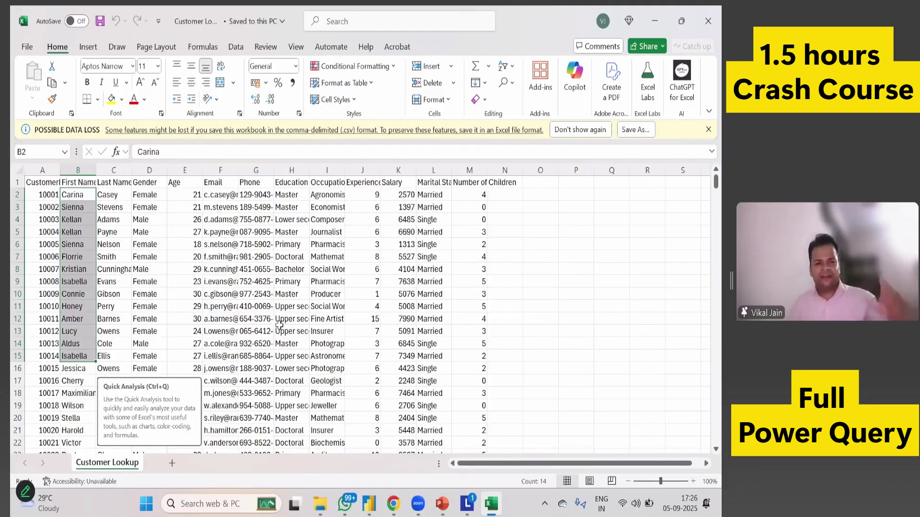
left_click(712, 28)
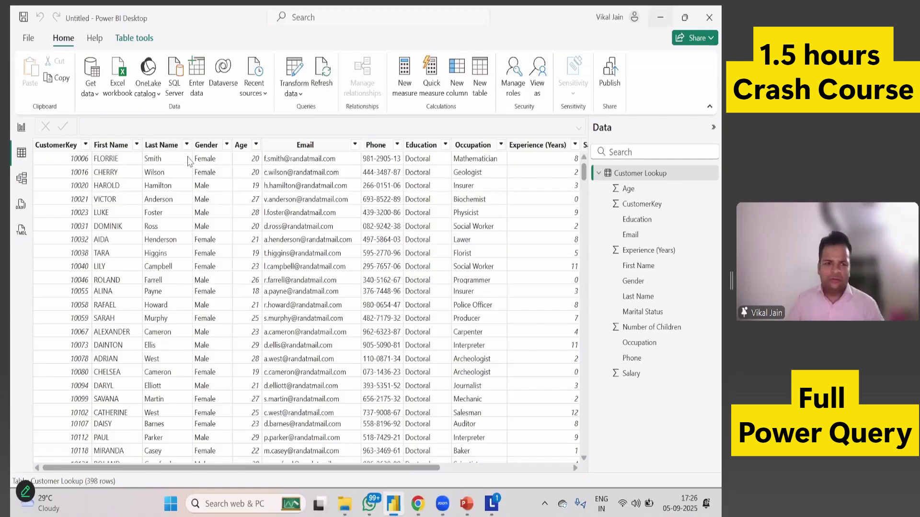
key("alt+Tab")
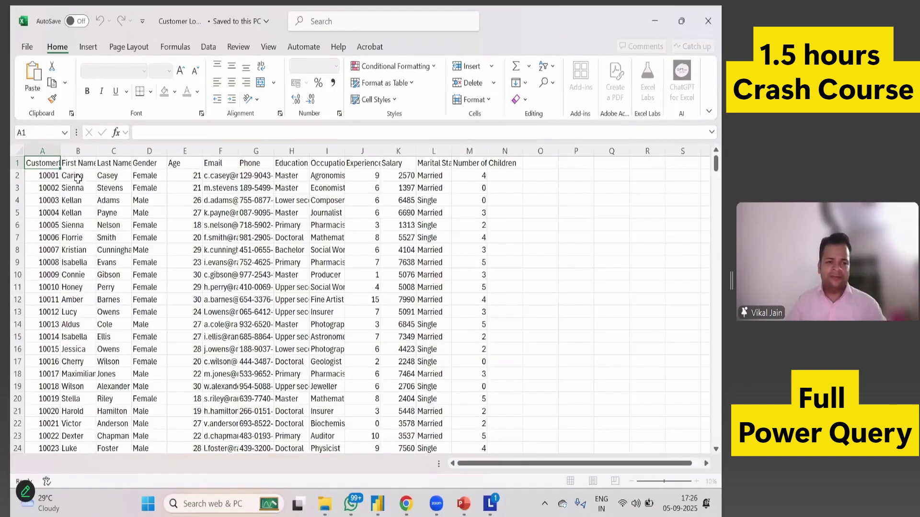
Replace the first customer's first and last name, save the CSV, and refresh Power BI.
left_click(74, 197)
type("Vika")
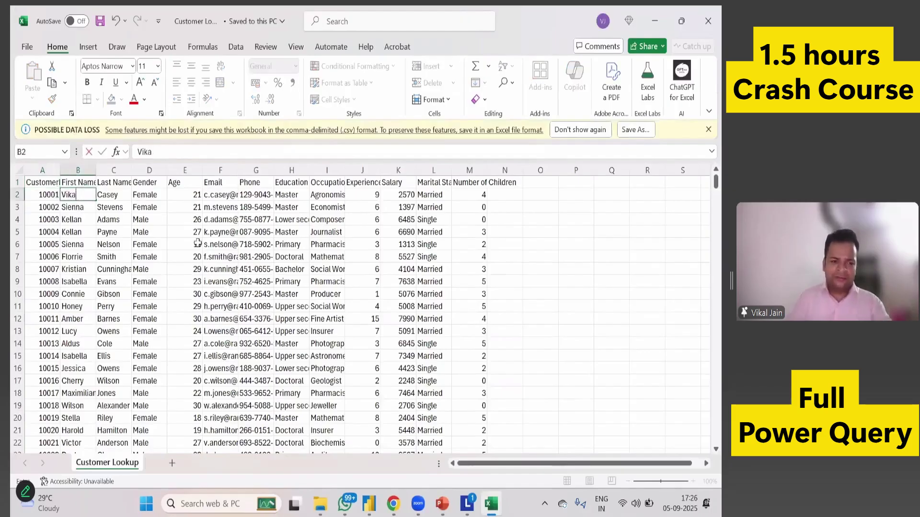
key("Tab")
type("Ja")
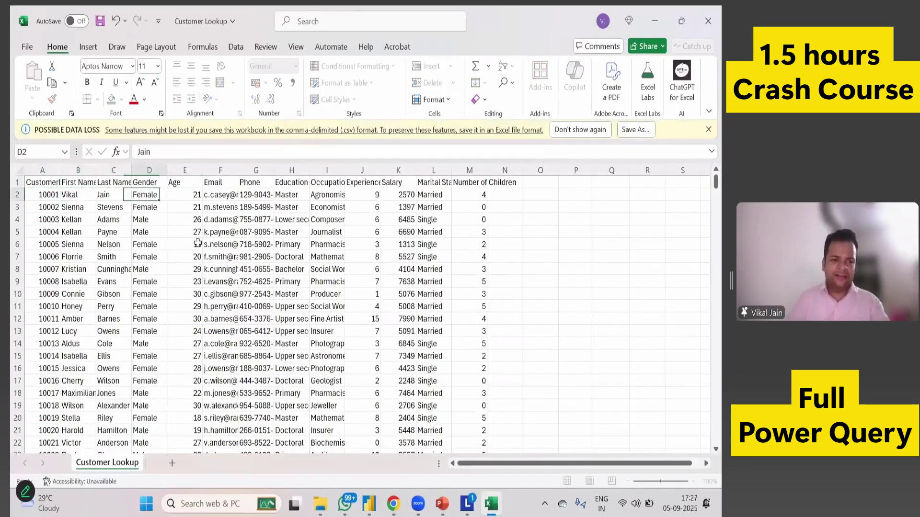
key("Tab")
key("ctrl+s")
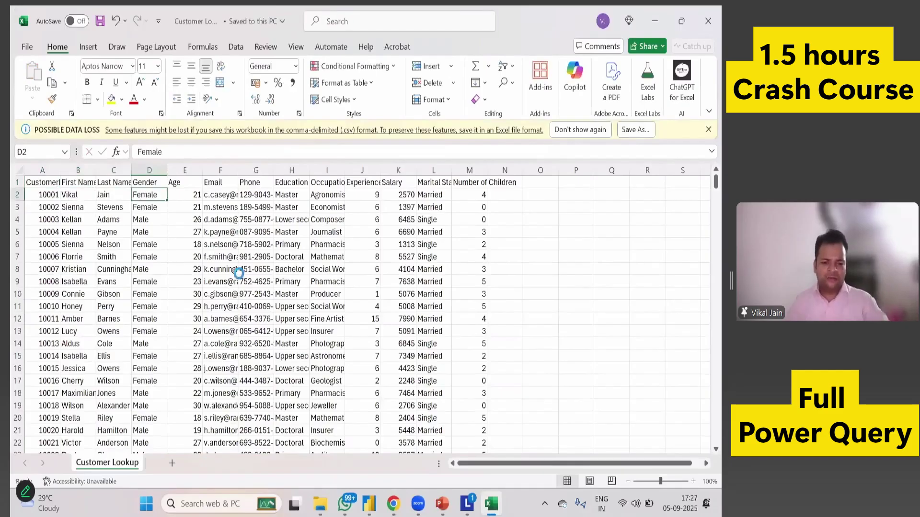
key("alt+Tab")
key("alt+Tab")
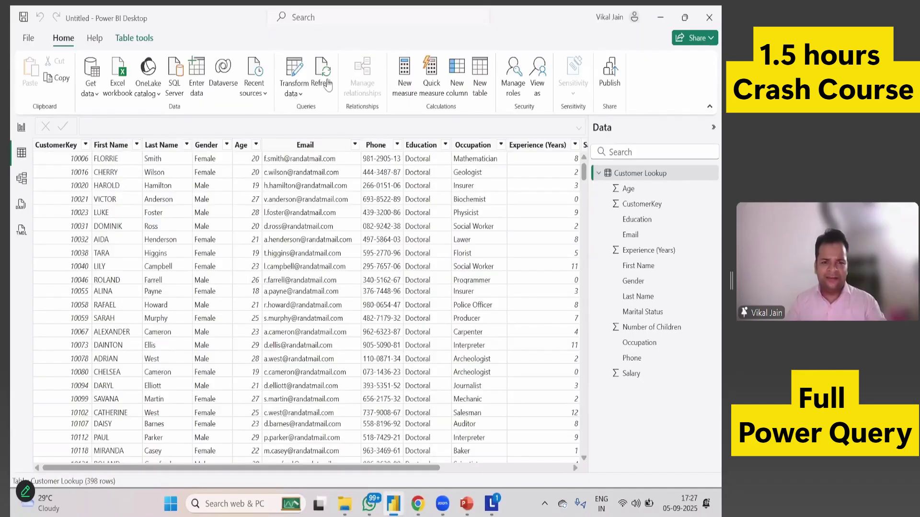
left_click(326, 96)
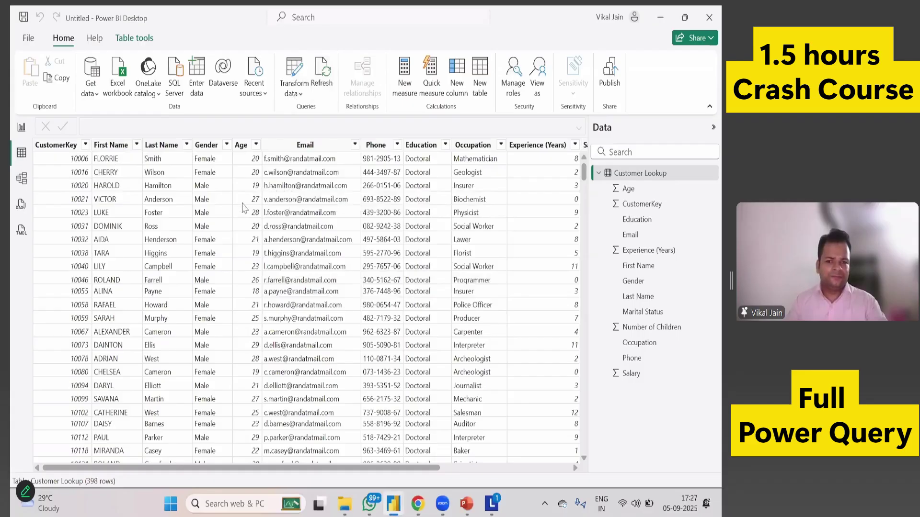
Check the First and Last Name columns, then reopen Customer Lookup via Transform data.
left_click(170, 213)
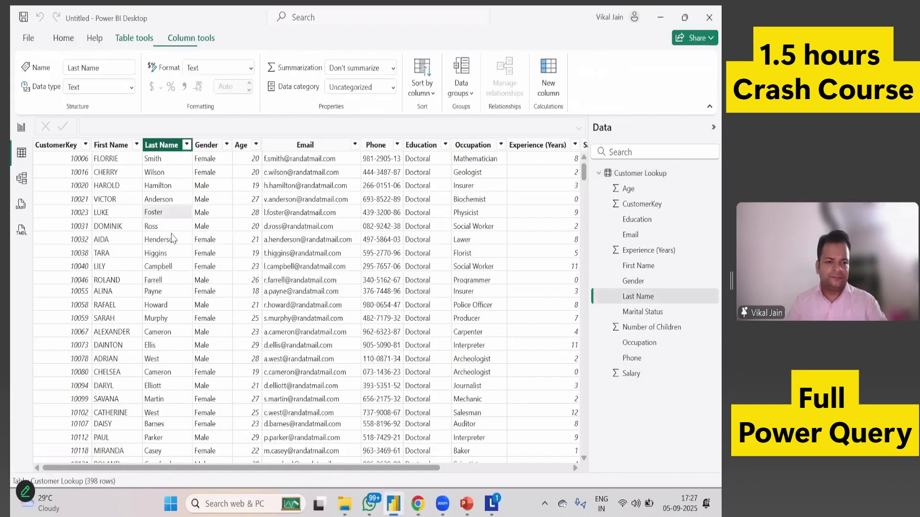
left_click(134, 172)
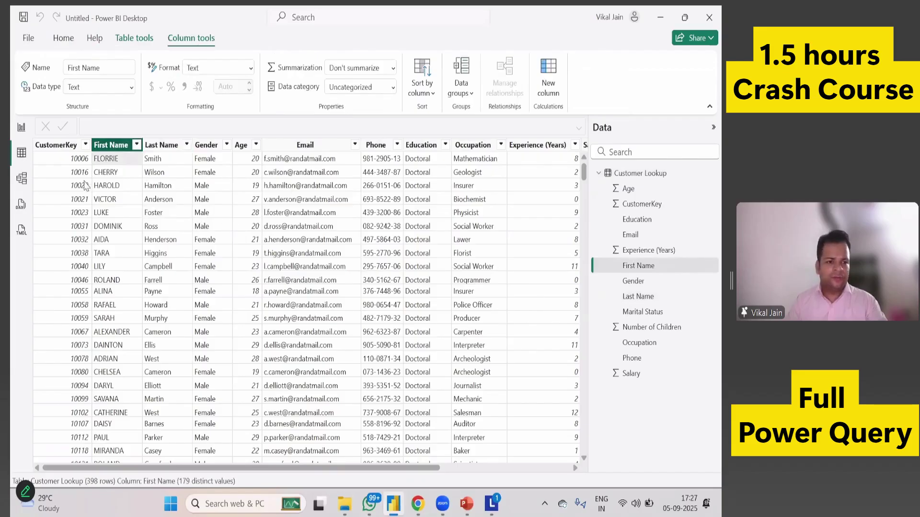
left_click(63, 38)
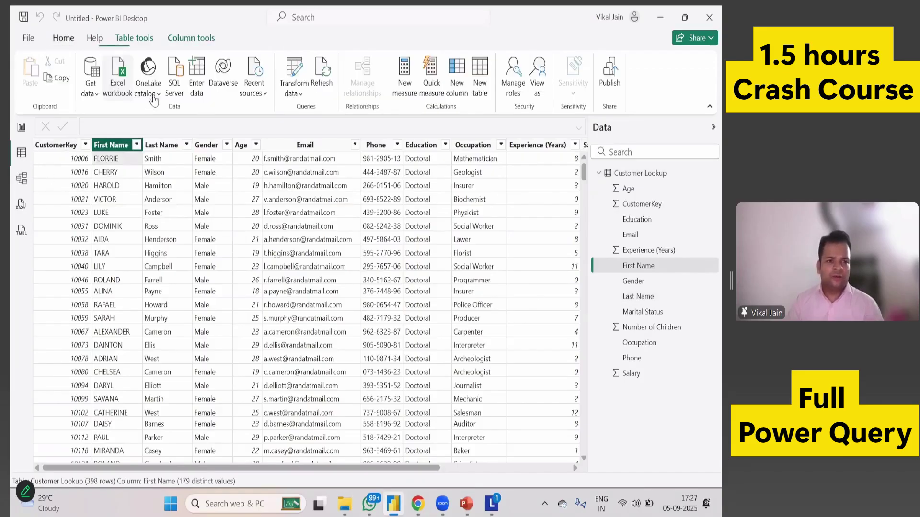
left_click(300, 94)
left_click(308, 112)
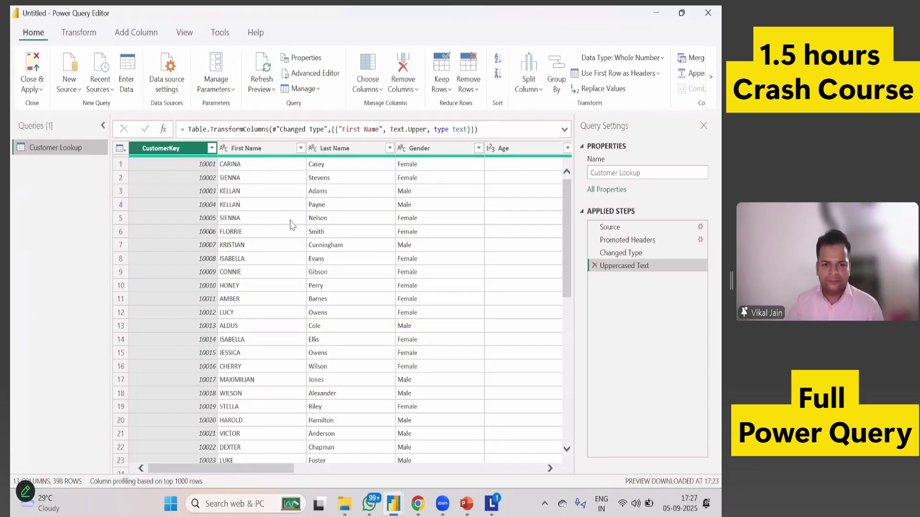
Refresh the Customer Lookup preview from the edited source file and apply the query changes.
left_click(605, 227)
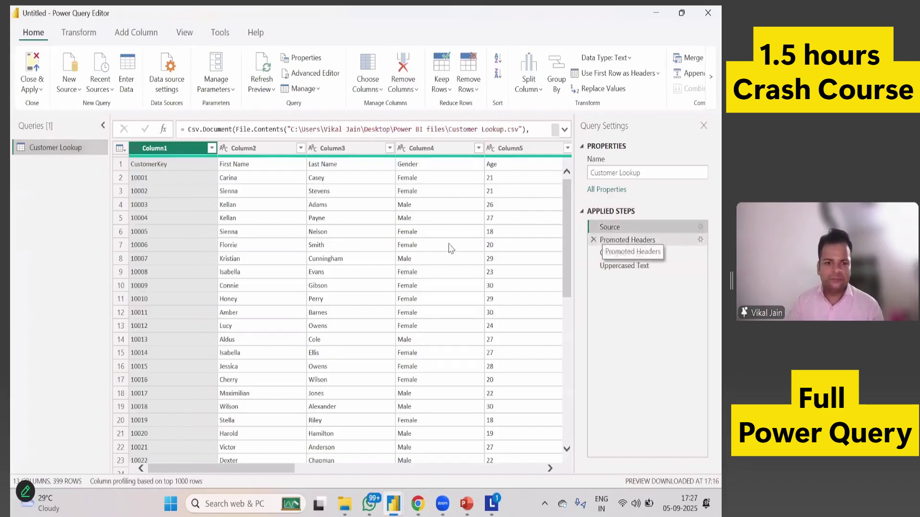
left_click(267, 74)
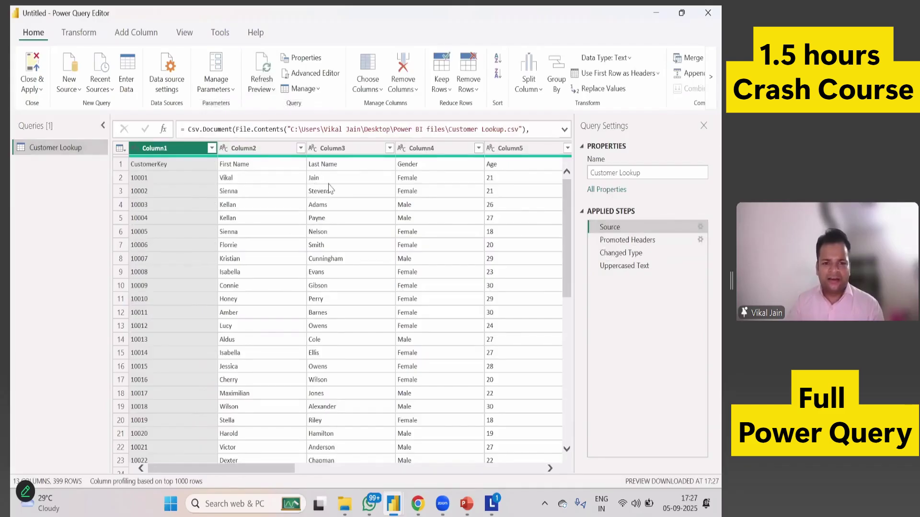
left_click(632, 265)
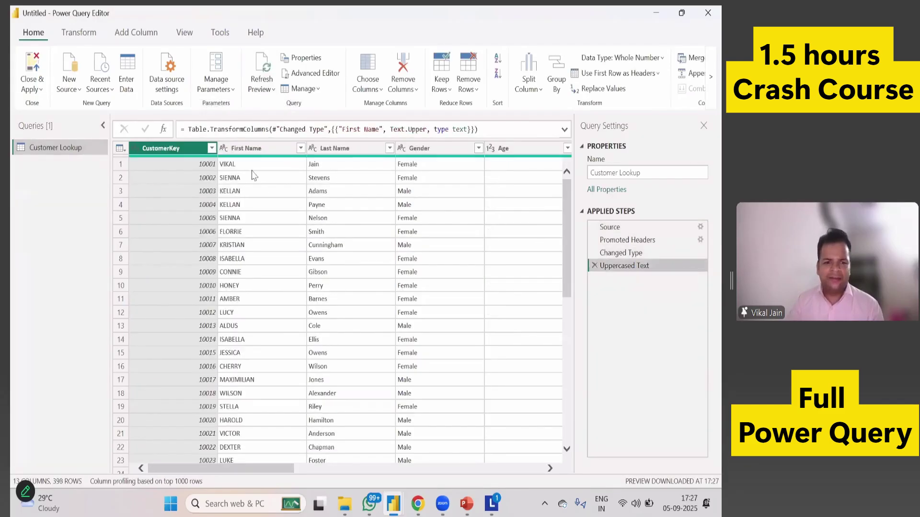
left_click(32, 89)
left_click(26, 106)
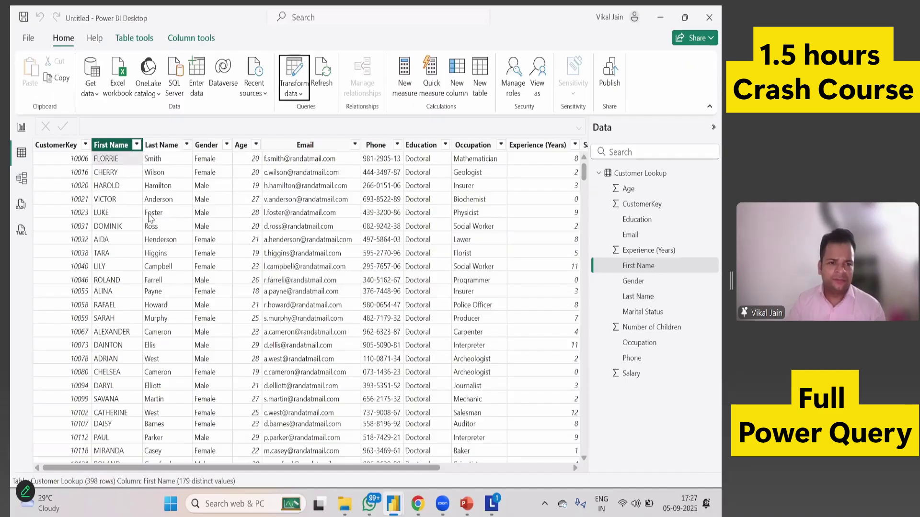
Refresh the model and filter First Name down to the edited customer's name.
left_click(137, 202)
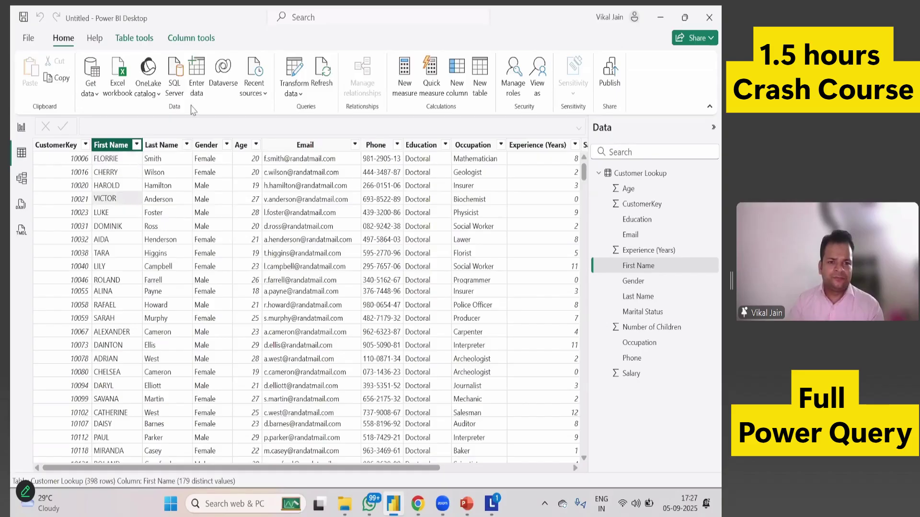
left_click(322, 75)
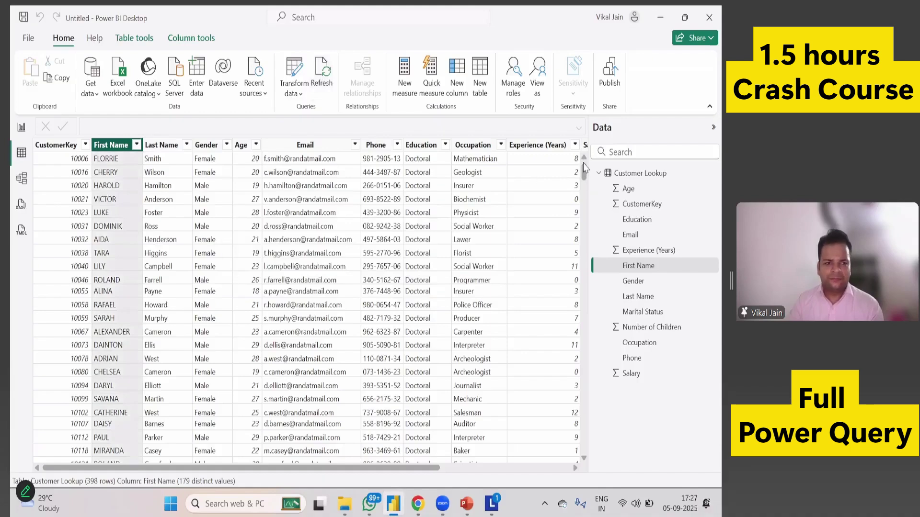
left_click(136, 145)
left_click(170, 208)
type("vikal")
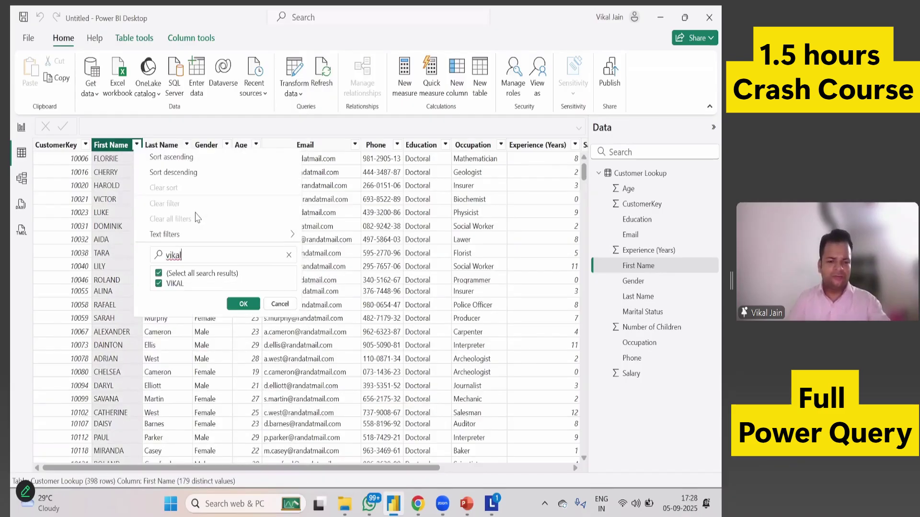
left_click(243, 304)
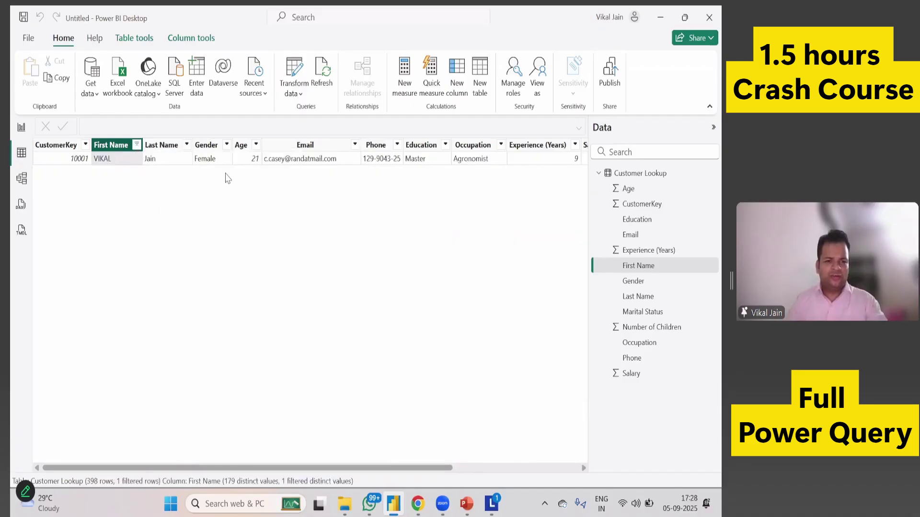
Clear the First Name filter so all 398 rows show, then go to the report canvas.
left_click(136, 145)
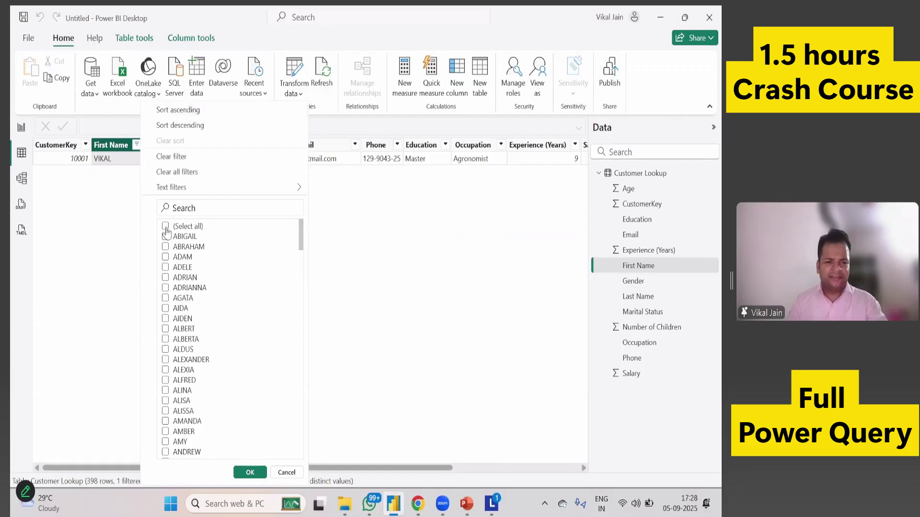
left_click(165, 227)
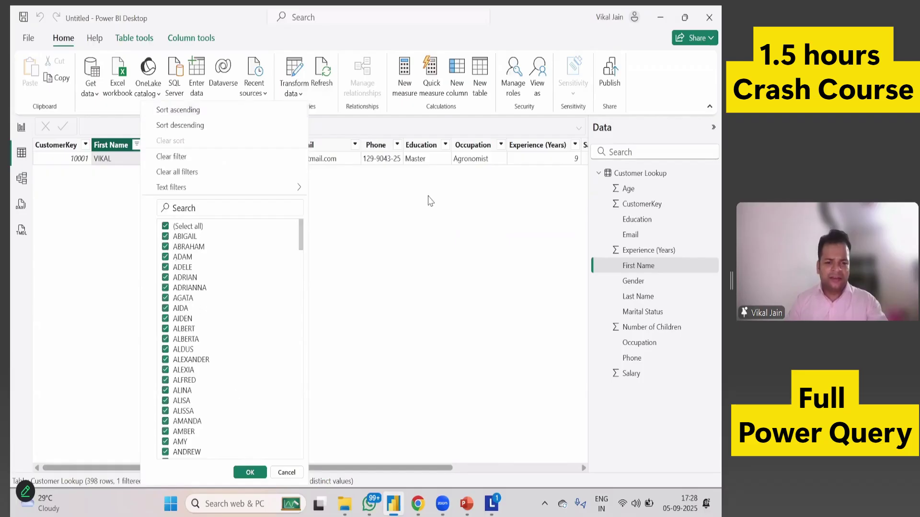
key("Return")
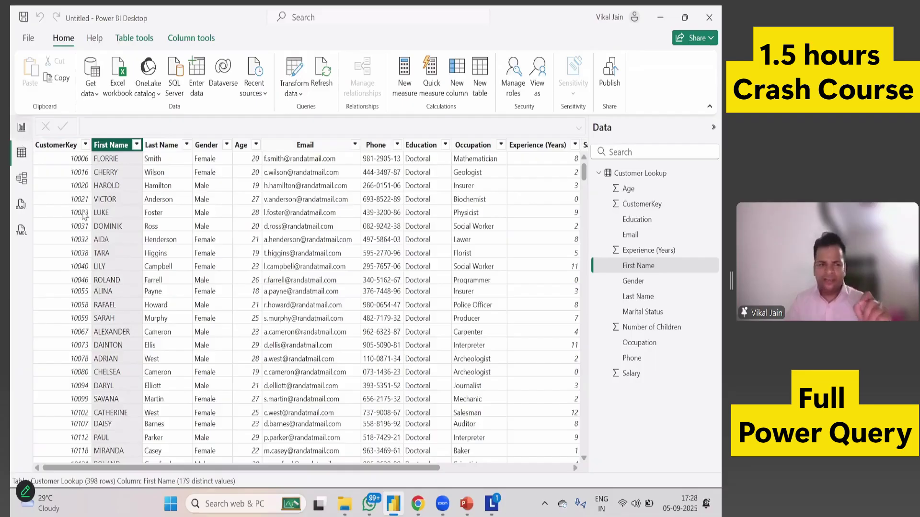
left_click(21, 127)
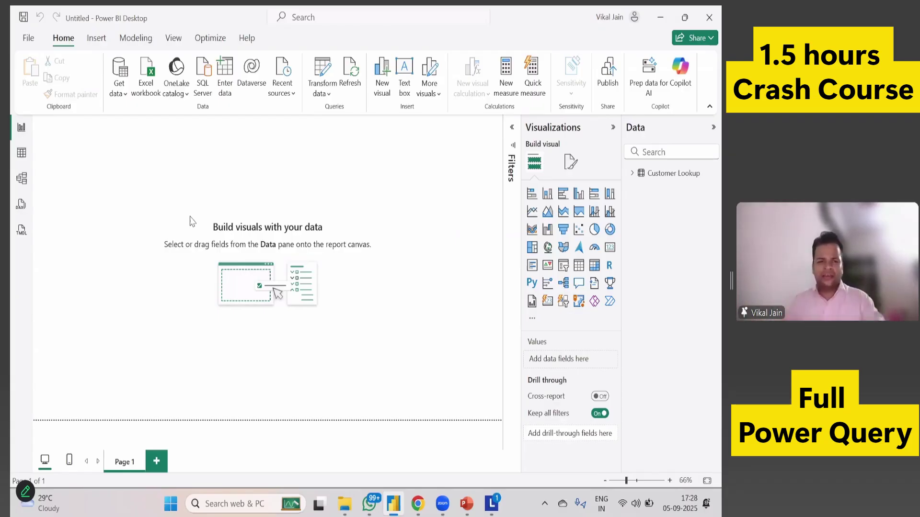
Import Calendar Lookup.csv as a Text/CSV source and load it into the query editor.
left_click(123, 94)
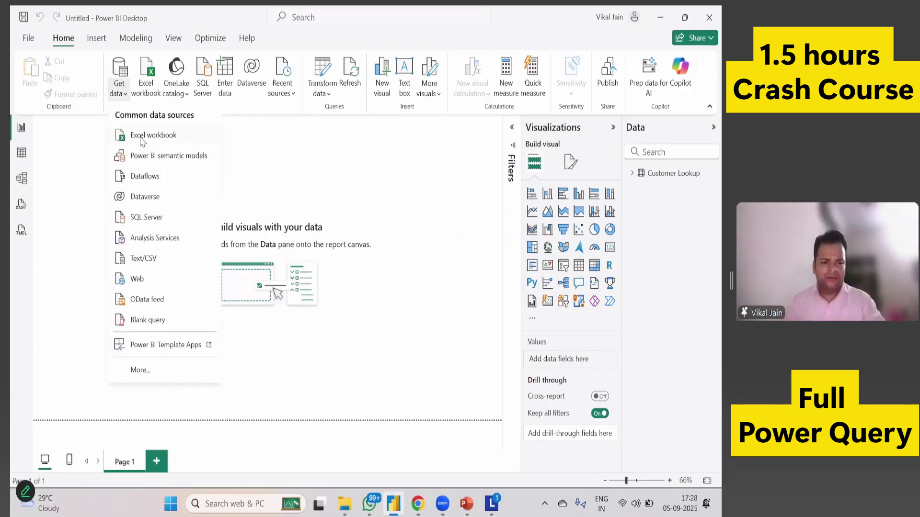
left_click(152, 267)
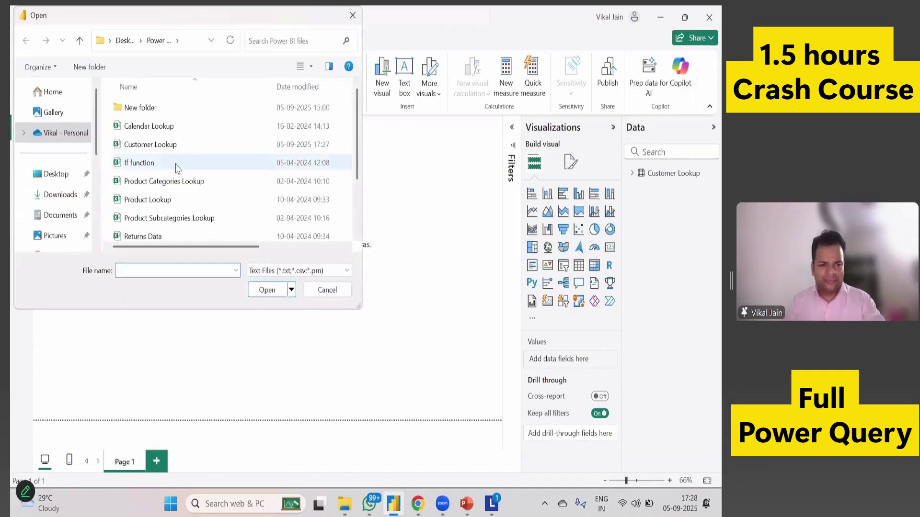
left_click(158, 129)
left_click(264, 290)
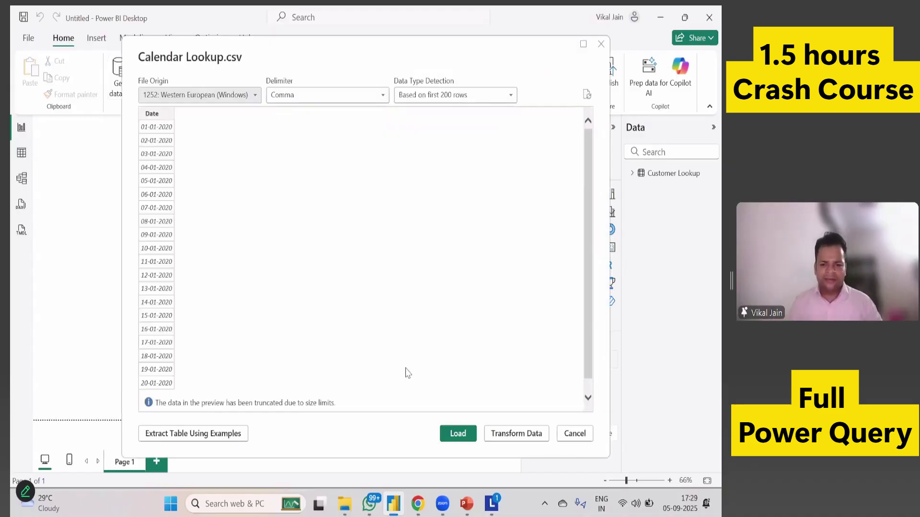
left_click(517, 433)
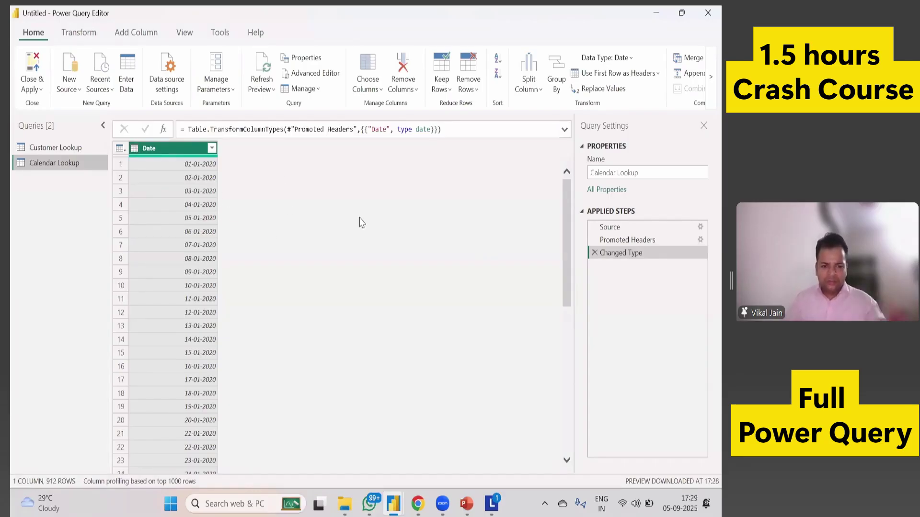
Convert the Calendar Lookup Date column to month-end dates such as 31-01-2020 via Date > End of Month.
left_click(79, 32)
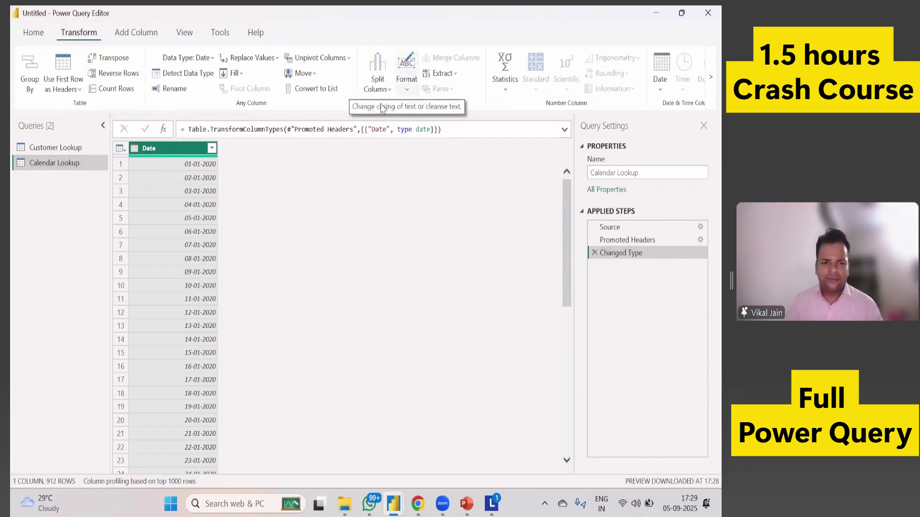
left_click(400, 91)
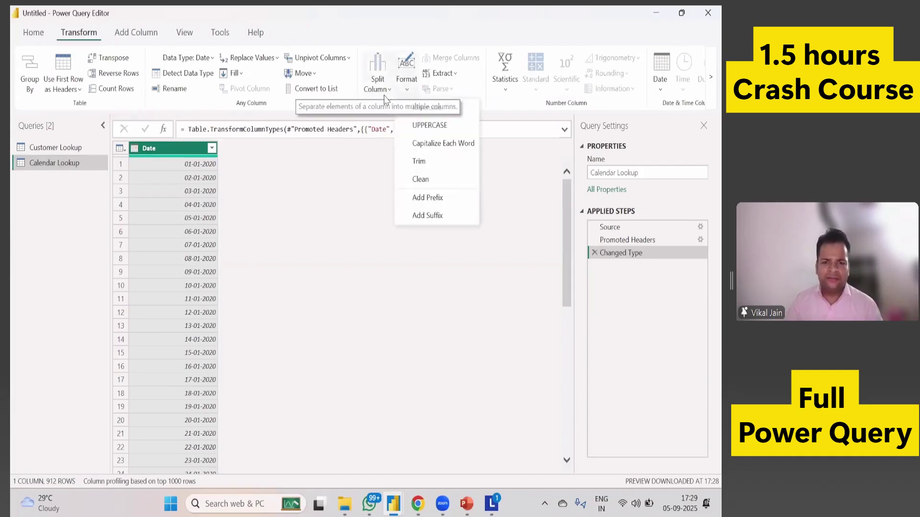
left_click(377, 87)
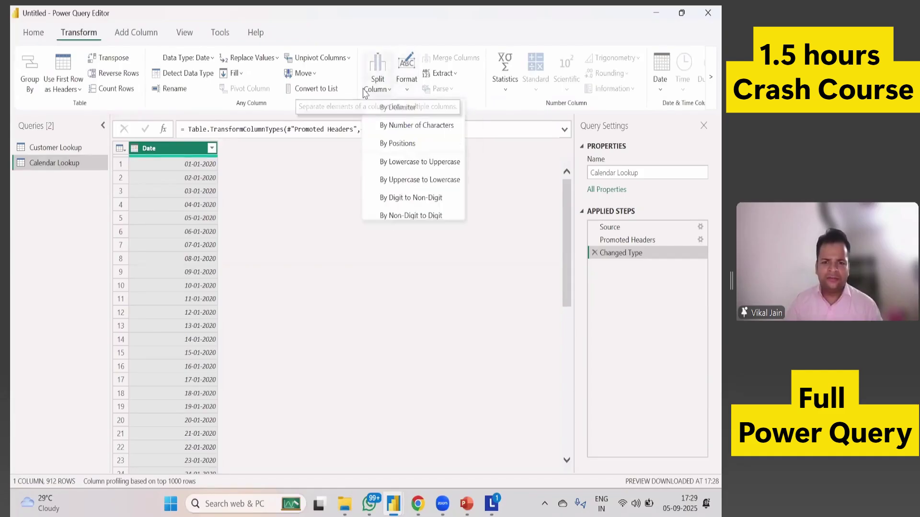
left_click(660, 77)
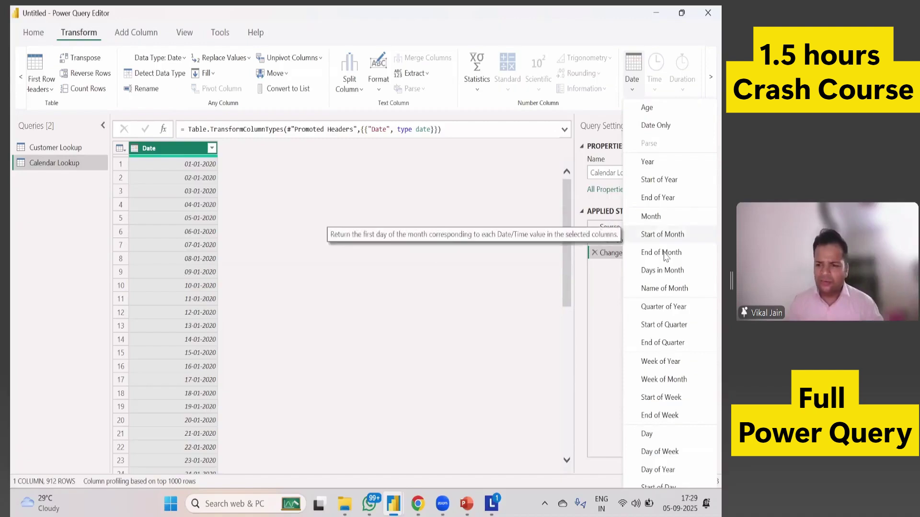
left_click(481, 269)
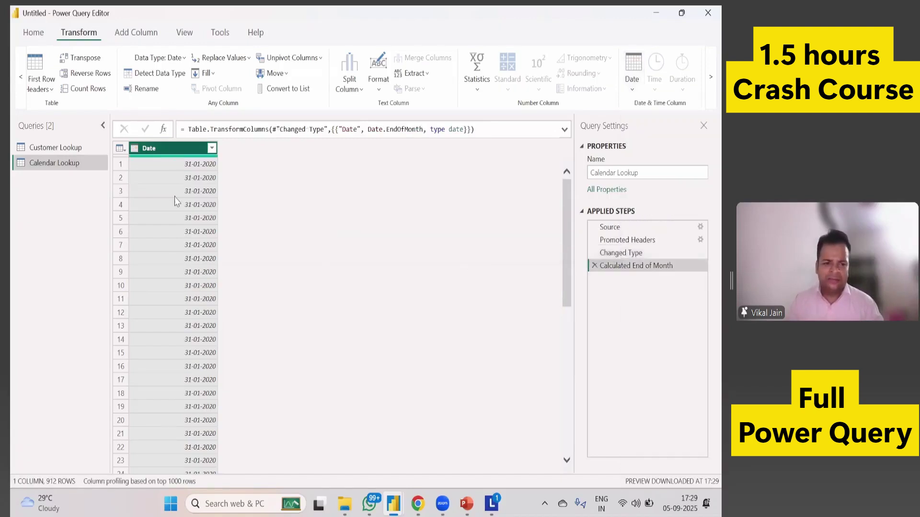
scroll(178, 314, "down", 9)
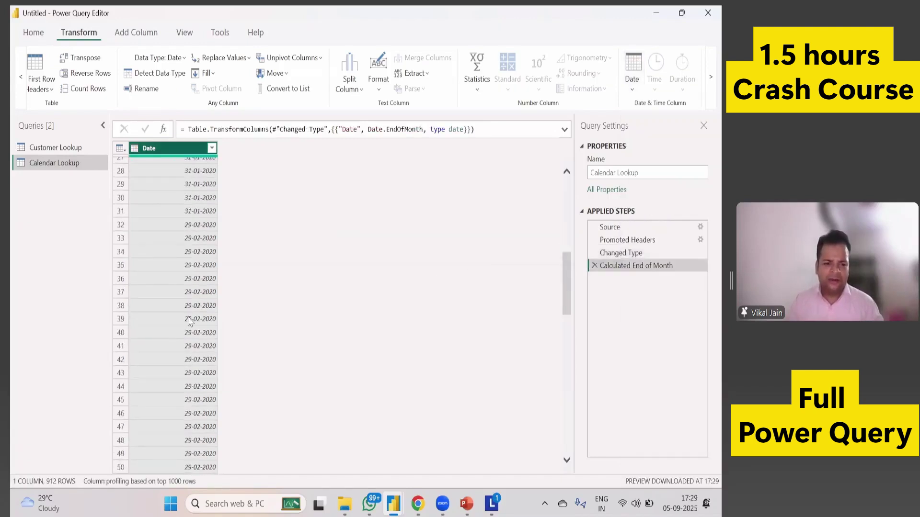
scroll(185, 267, "up", 9)
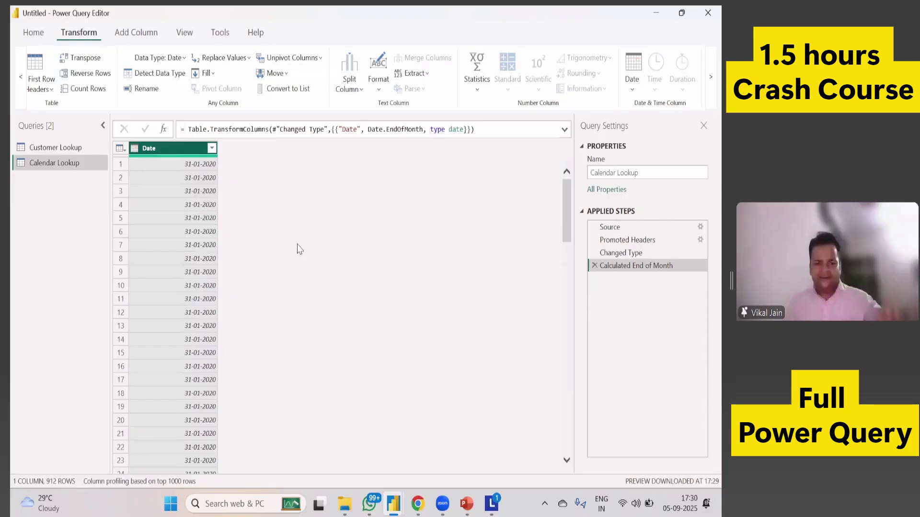
Replace the Calculated End of Month step with a new End of Month column added from Date.
left_click(595, 266)
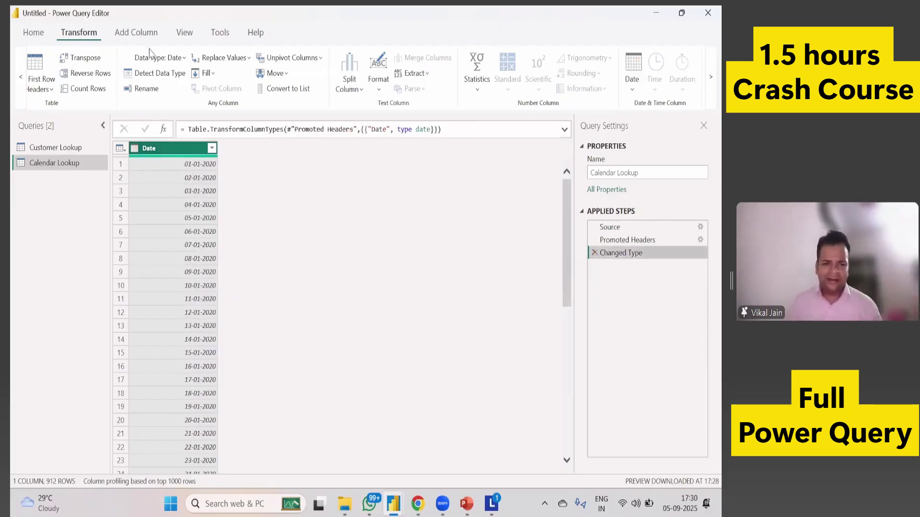
left_click(140, 35)
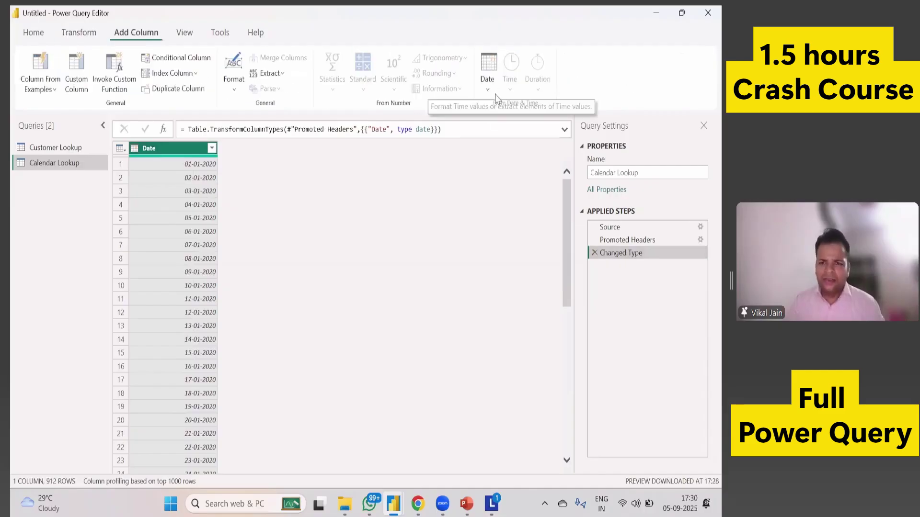
left_click(488, 84)
left_click(510, 253)
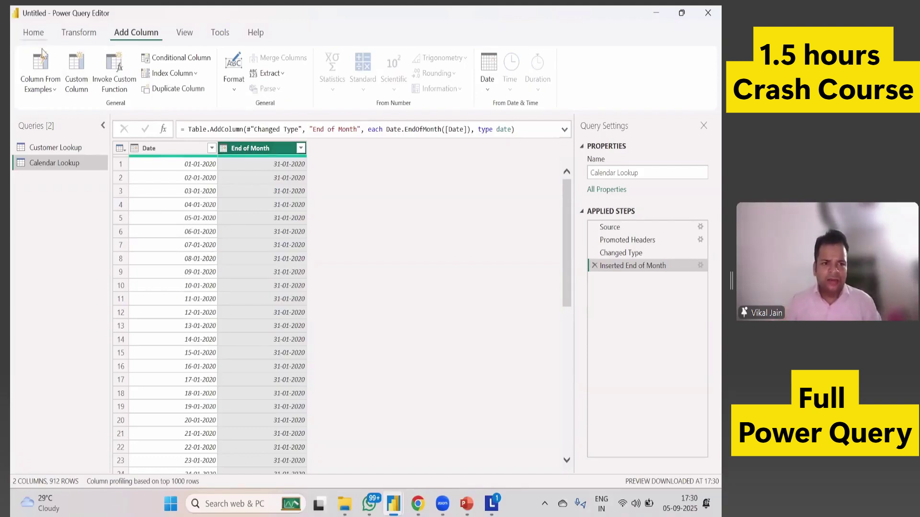
Close the query editor and apply the Calendar Lookup changes.
left_click(34, 34)
left_click(38, 92)
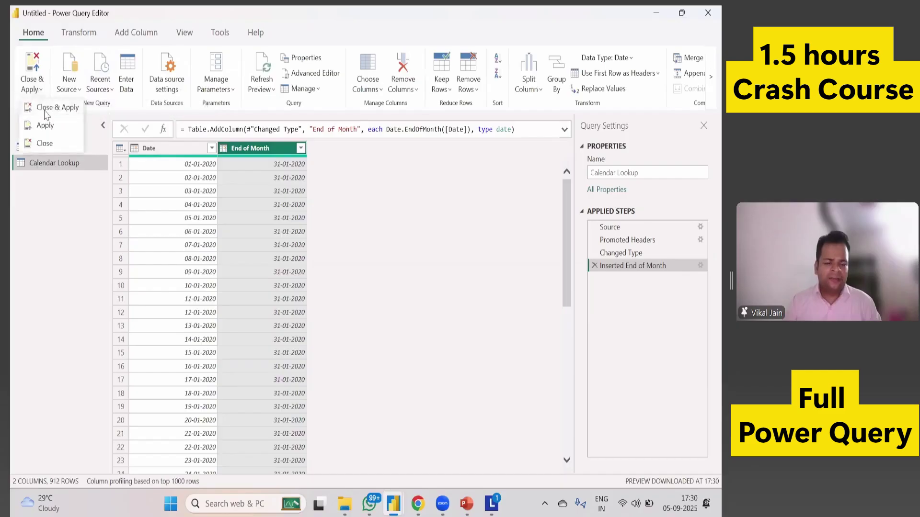
left_click(52, 109)
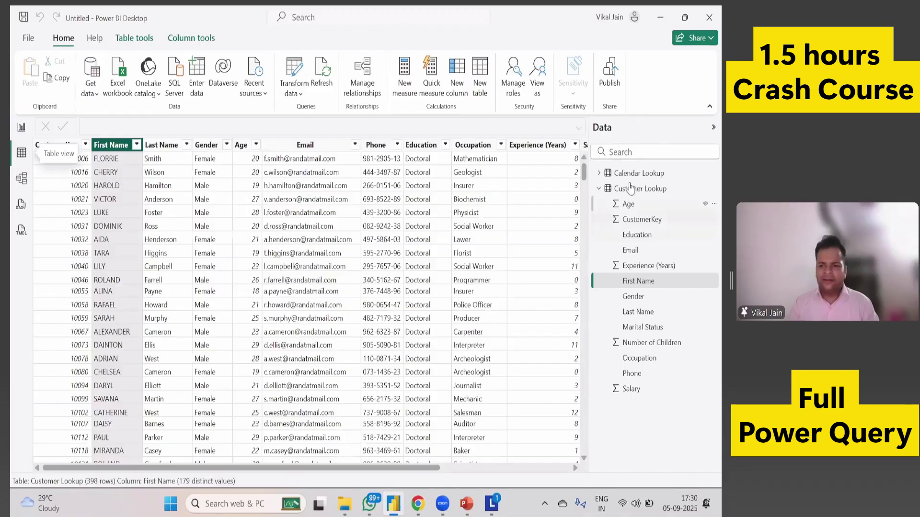
Add an empty matrix visual to Page 1 and enlarge it beyond its default size.
left_click(623, 173)
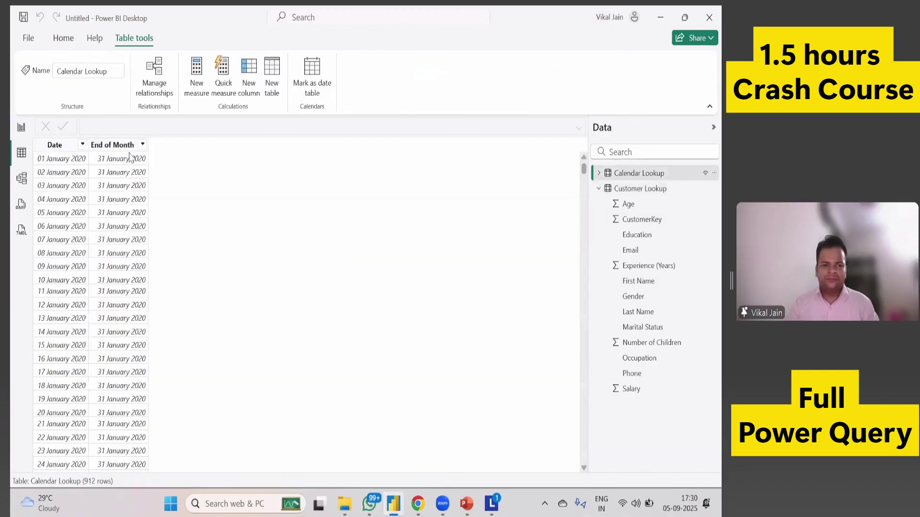
left_click(21, 130)
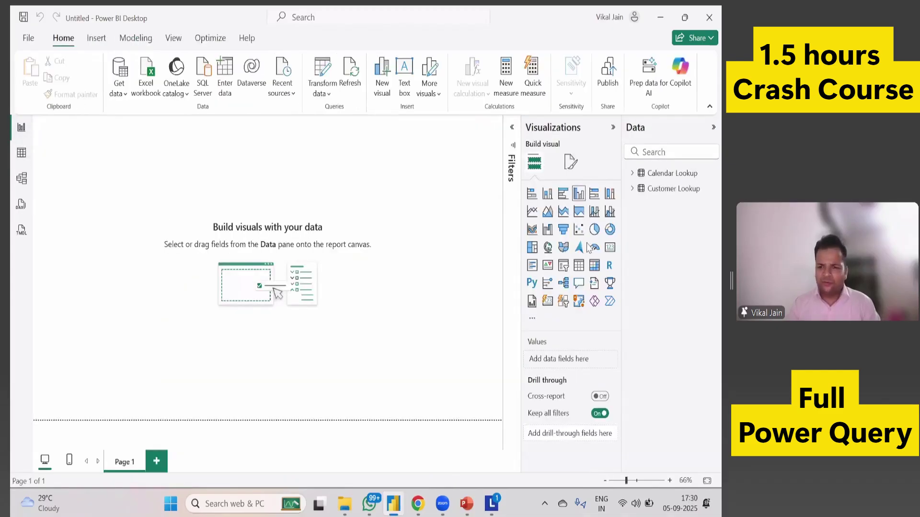
left_click(595, 265)
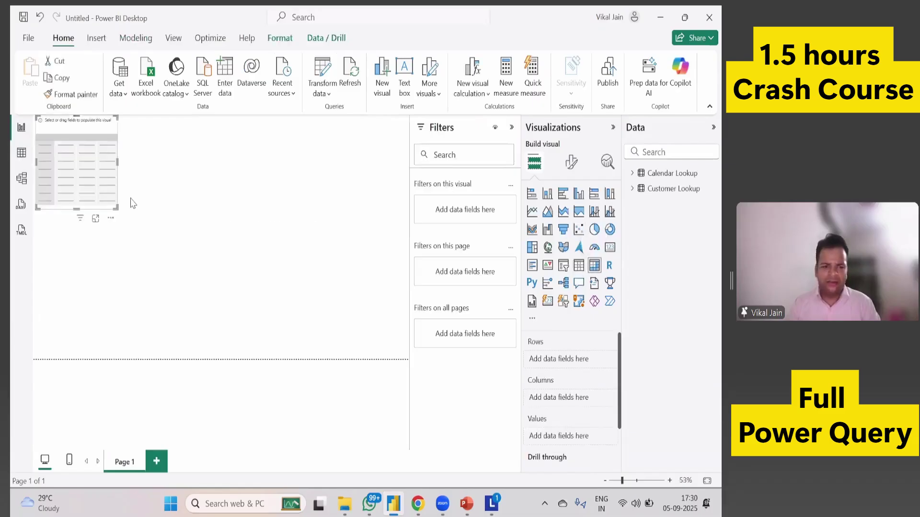
left_click_drag(119, 210, 151, 249)
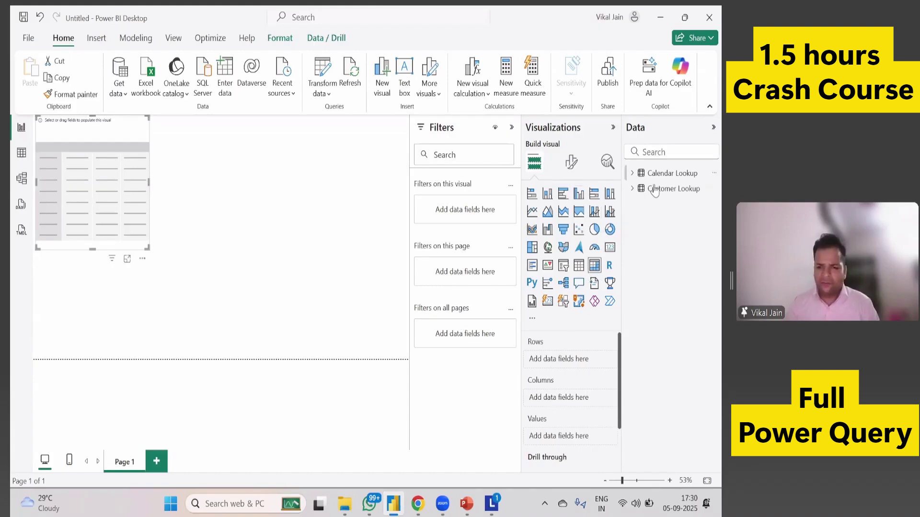
Put End of Month into the matrix rows and drill into 2020 > Qtr 1 > January.
left_click(633, 172)
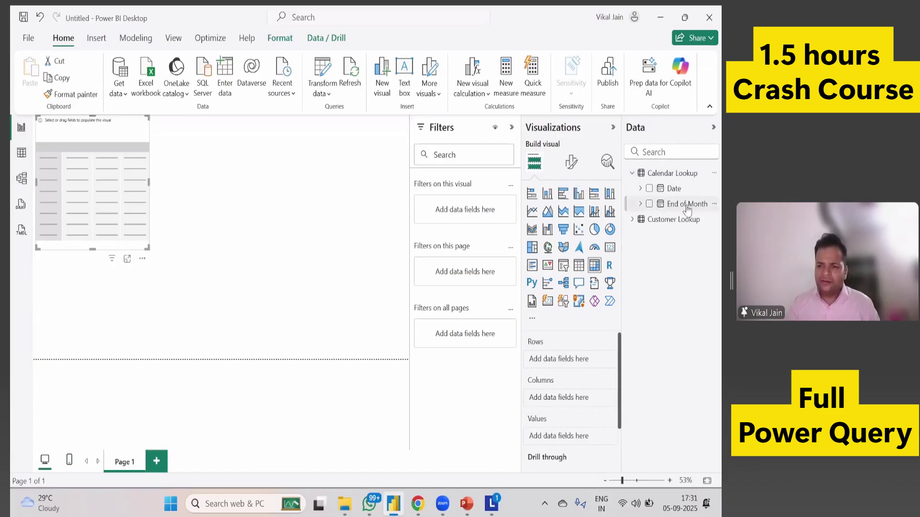
left_click_drag(675, 210, 594, 356)
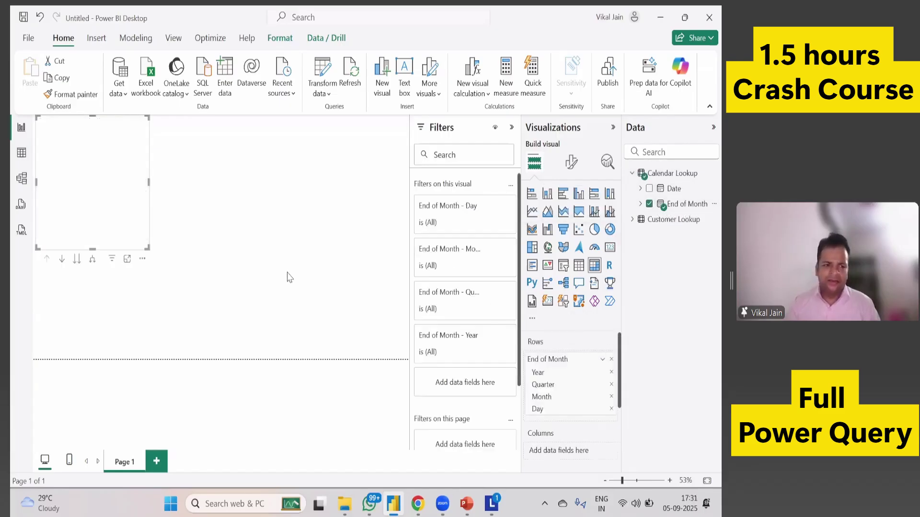
left_click_drag(148, 248, 208, 311)
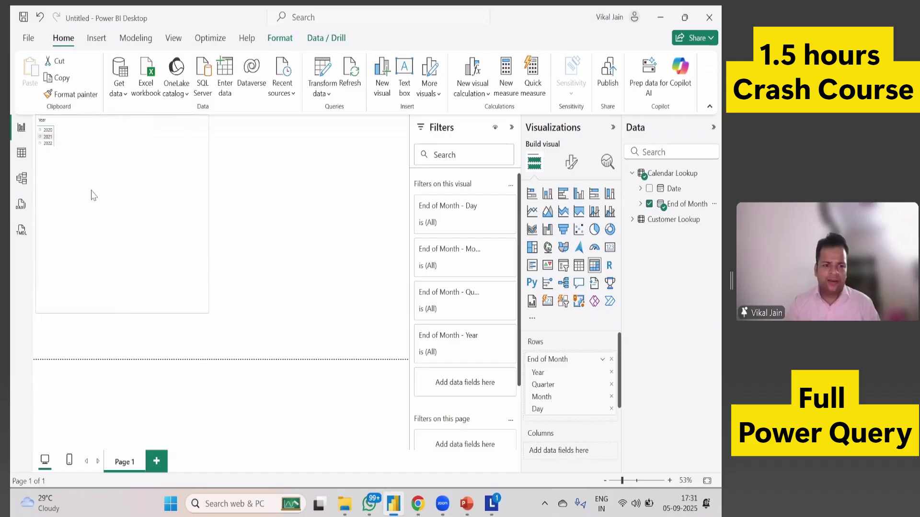
left_click(40, 131)
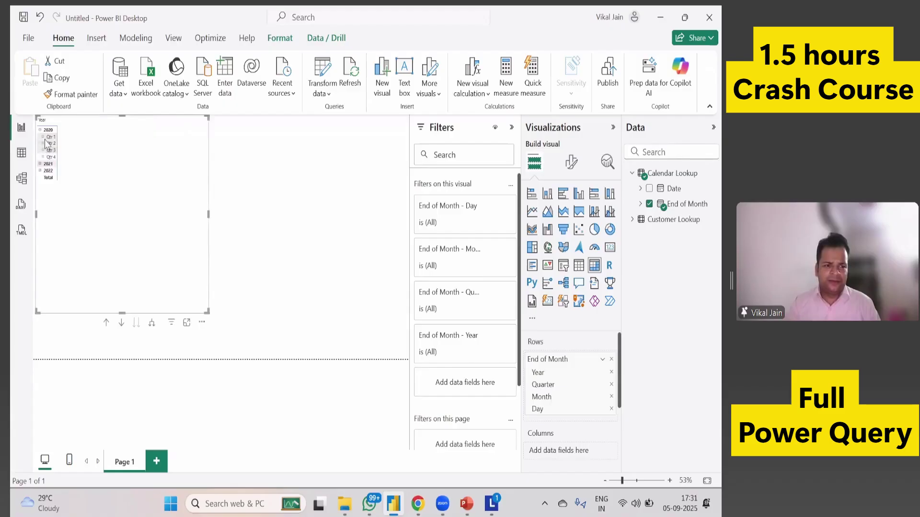
left_click(44, 138)
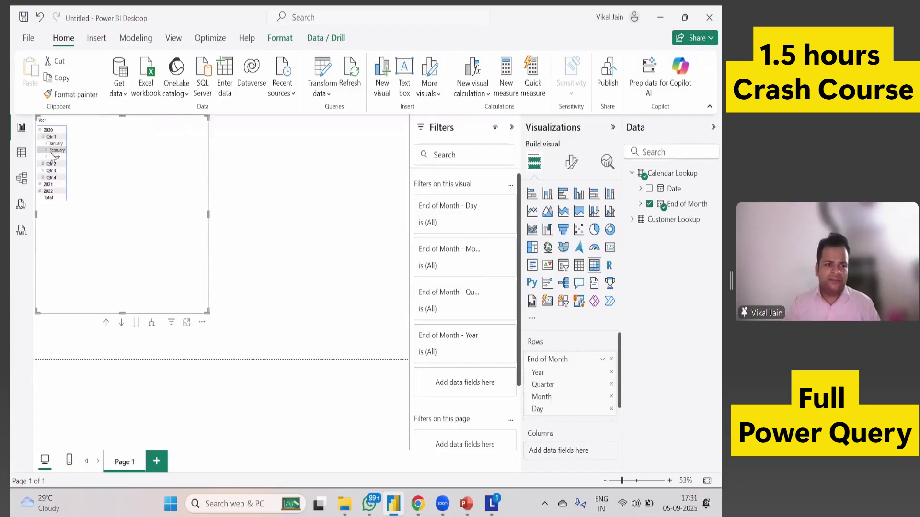
left_click(46, 144)
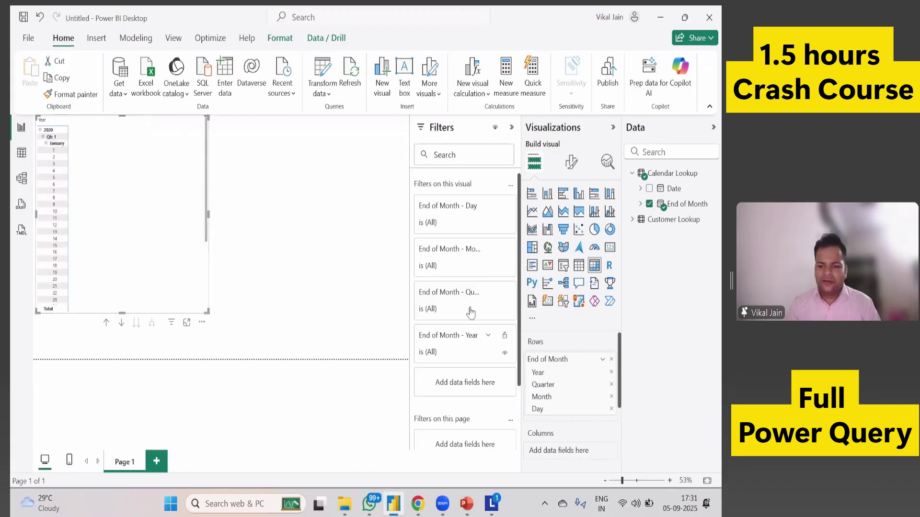
Remove the Year, Quarter, Month and Day levels, then re-add End of Month to the rows.
left_click(611, 373)
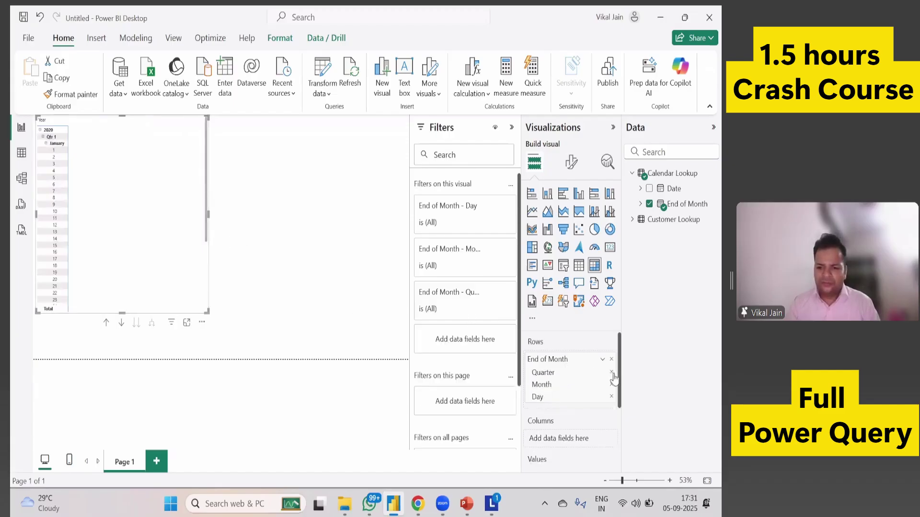
left_click(611, 373)
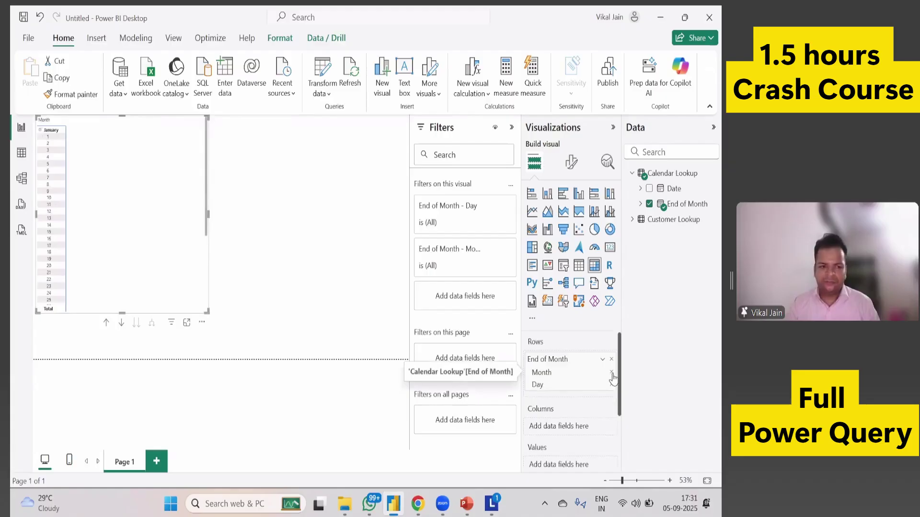
left_click(612, 374)
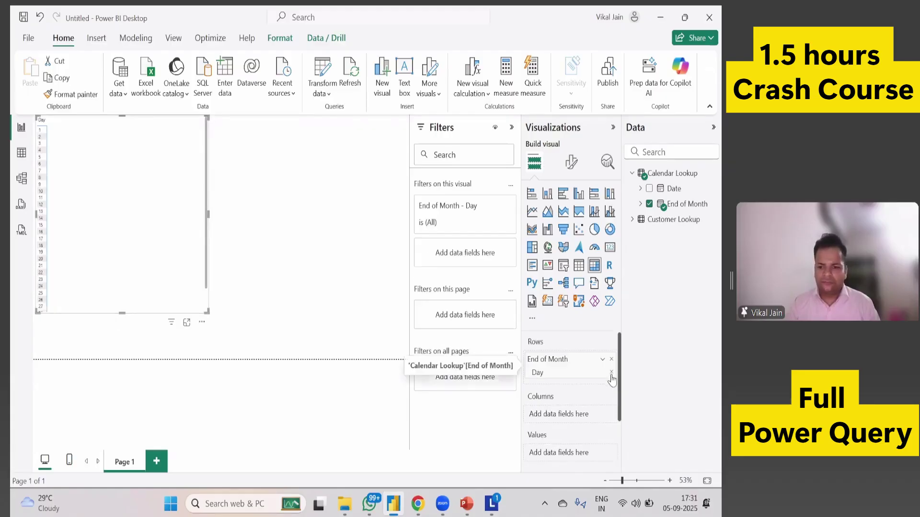
left_click(612, 372)
left_click_drag(663, 206, 578, 372)
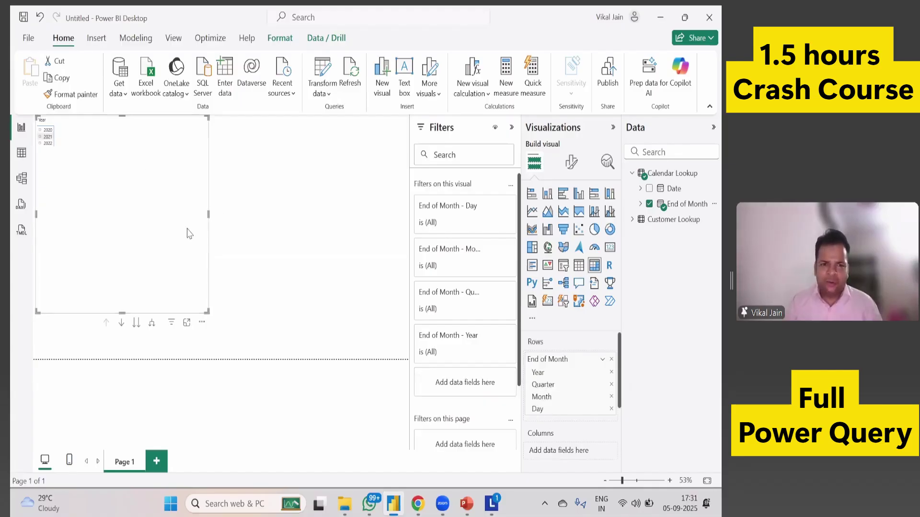
left_click(29, 38)
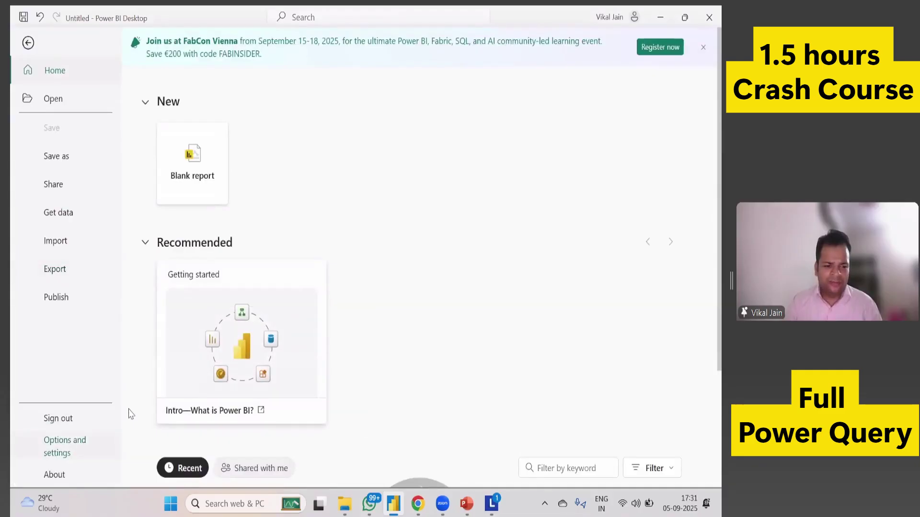
Turn off Auto date/time under Current File > Data Load so the matrix lists plain dates.
left_click(65, 446)
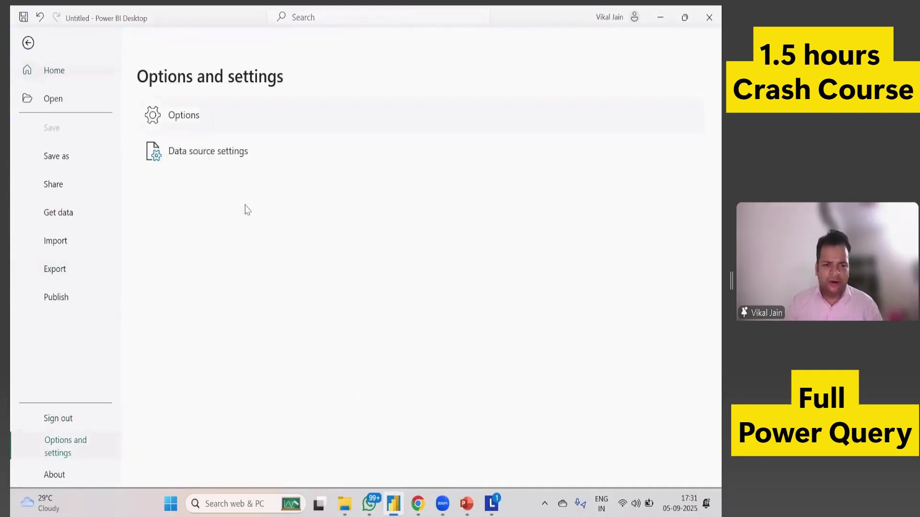
key("Escape")
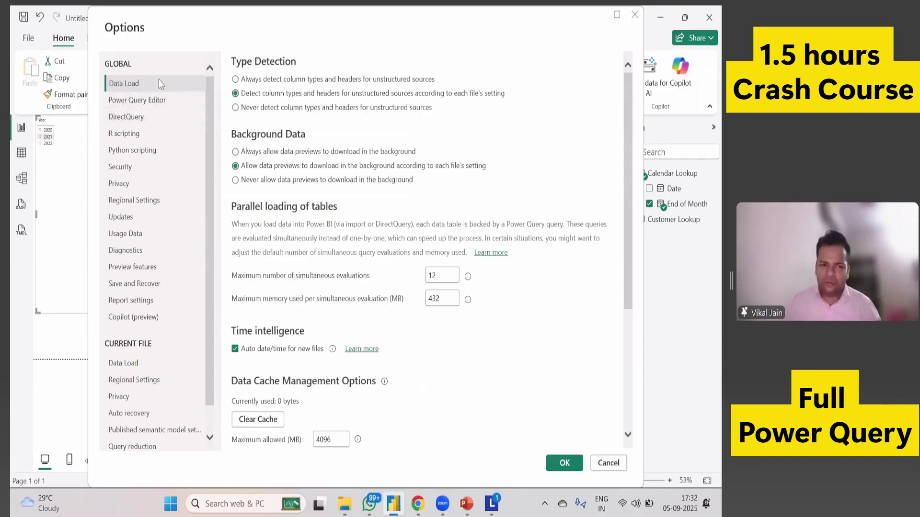
left_click(136, 368)
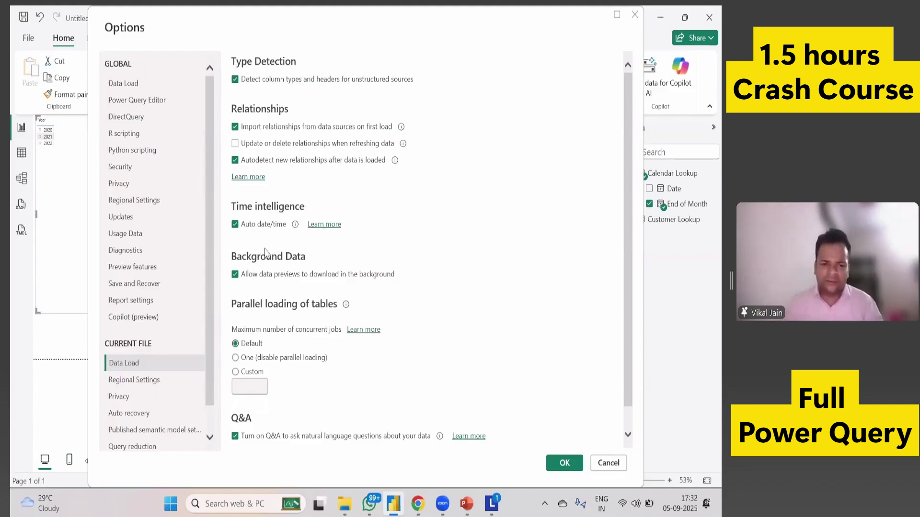
left_click(235, 225)
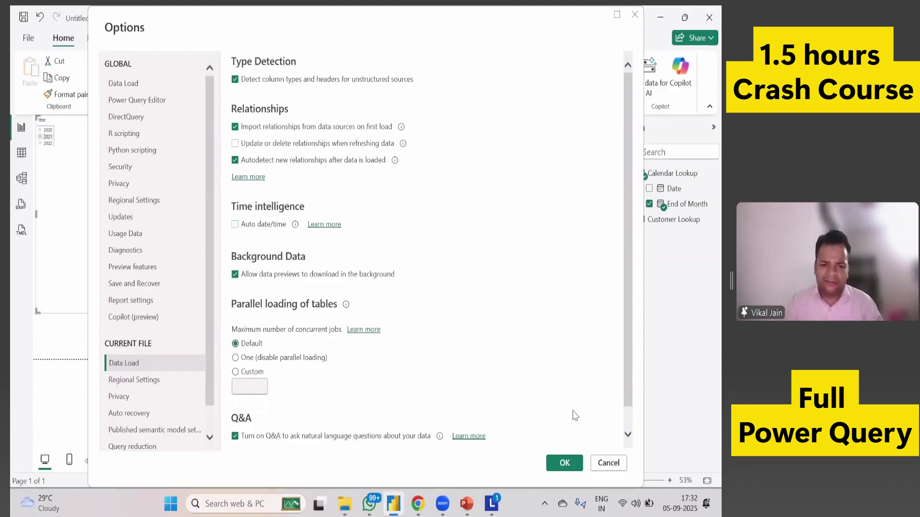
key("Return")
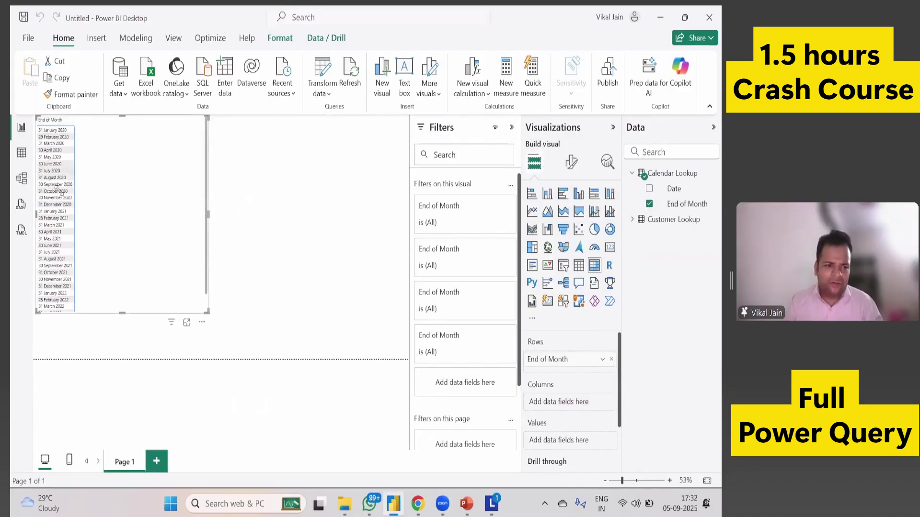
Switch between Table and Report view to inspect Calendar Lookup's Date and End of Month columns.
left_click(24, 158)
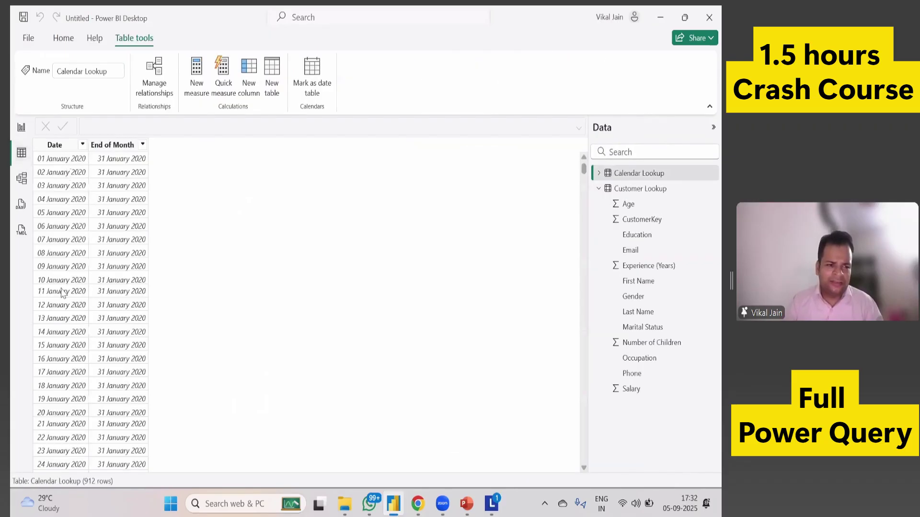
left_click(21, 127)
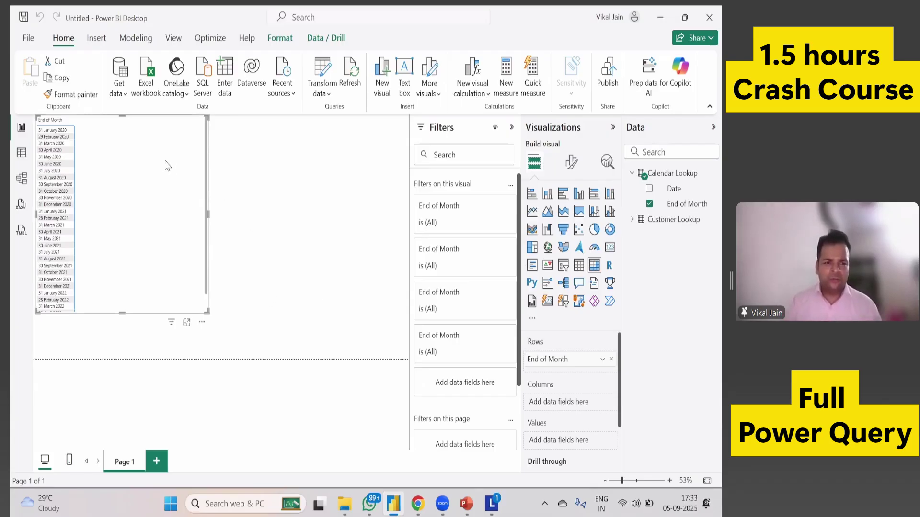
left_click(22, 152)
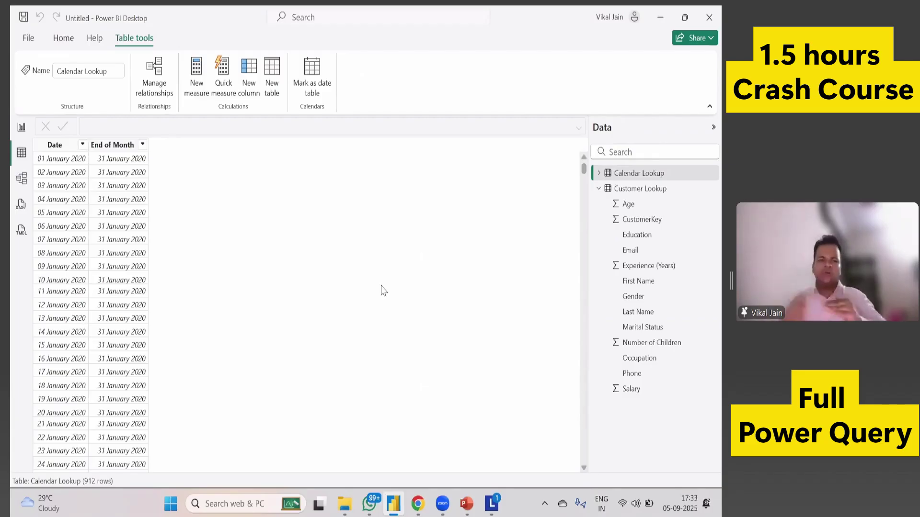
left_click(65, 40)
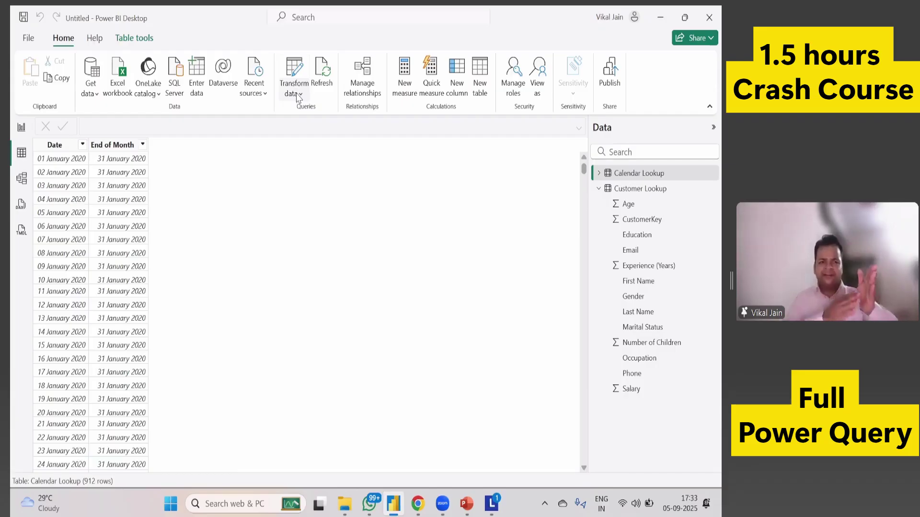
Reopen Power Query Editor on the Calendar Lookup query and select its End of Month column.
left_click(299, 93)
left_click(311, 115)
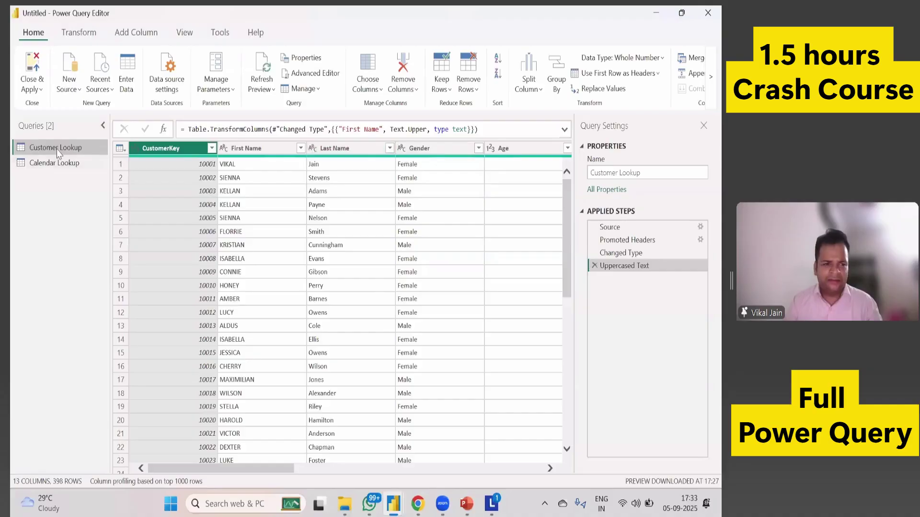
left_click(56, 162)
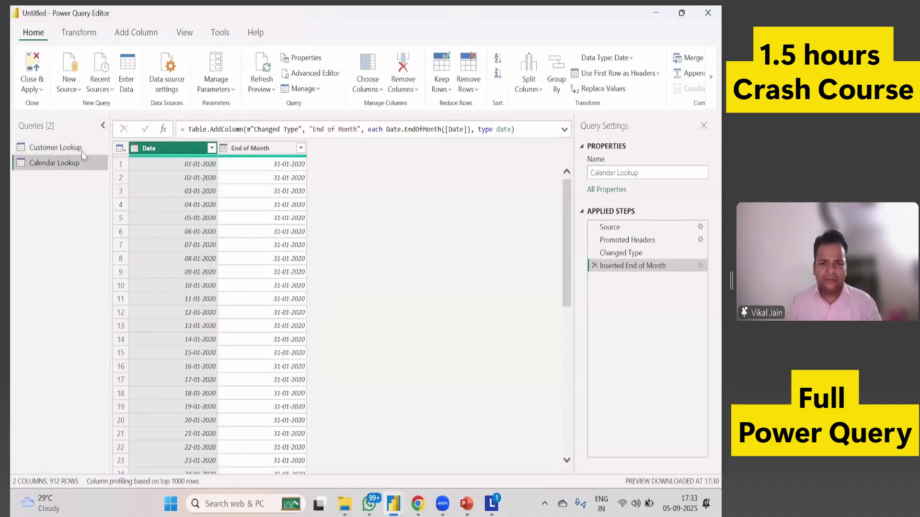
left_click(75, 152)
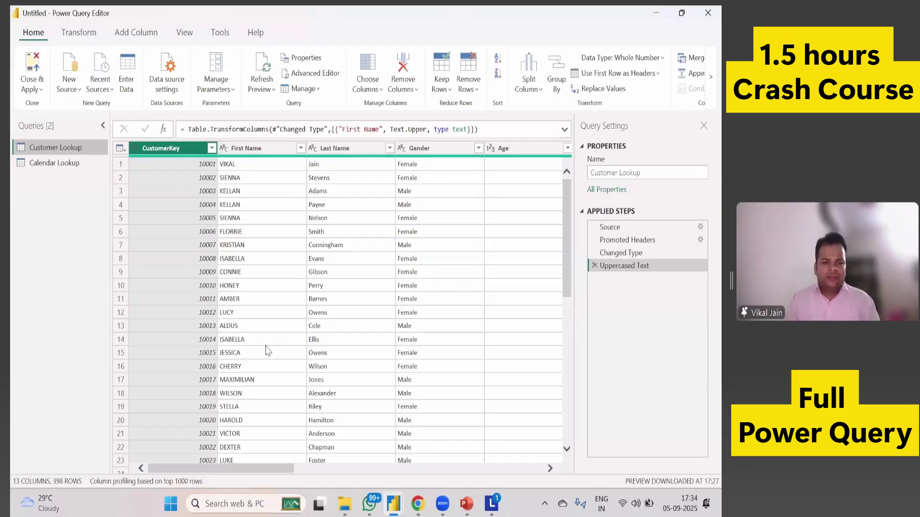
left_click(58, 163)
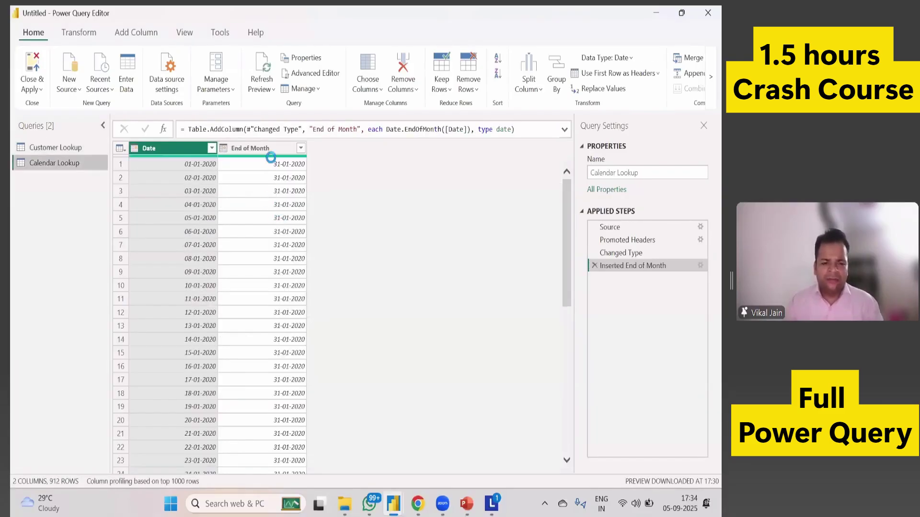
left_click(262, 149)
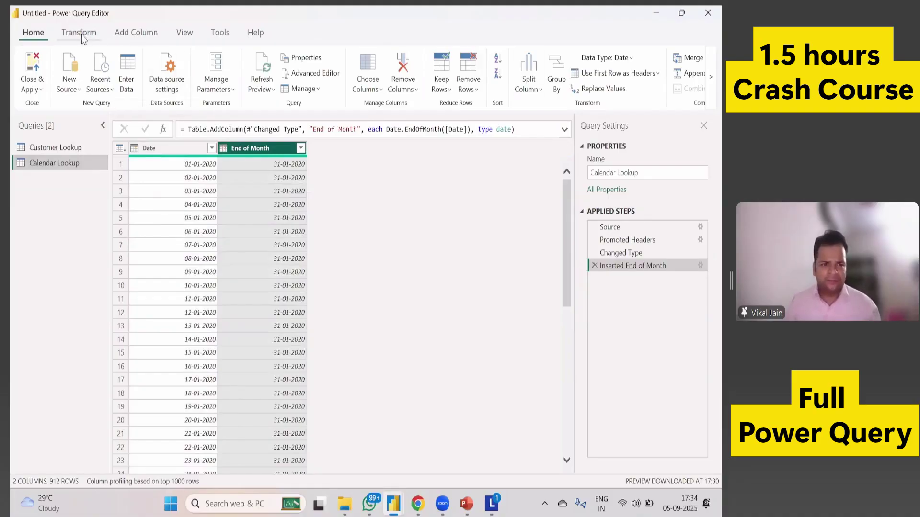
left_click(117, 33)
Convert Calendar Lookup's End of Month dates to month names, then move to the Customer Lookup query.
left_click(79, 33)
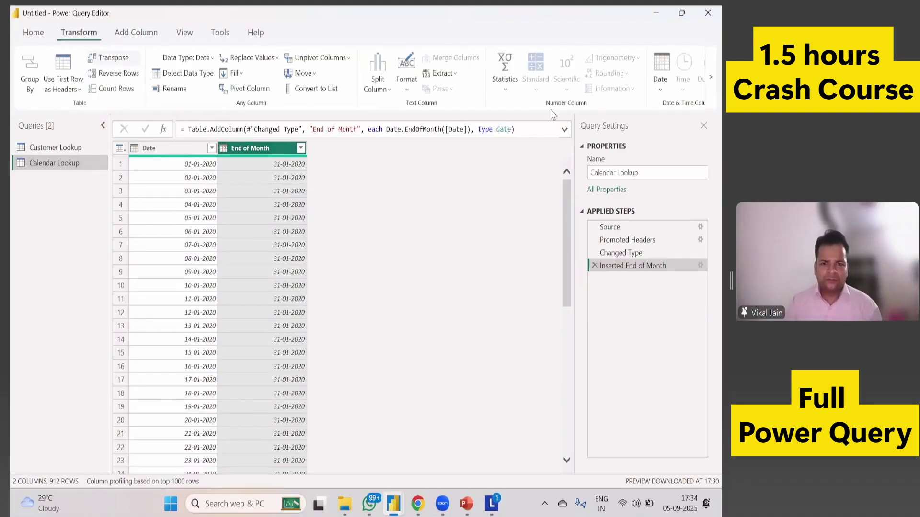
left_click(664, 90)
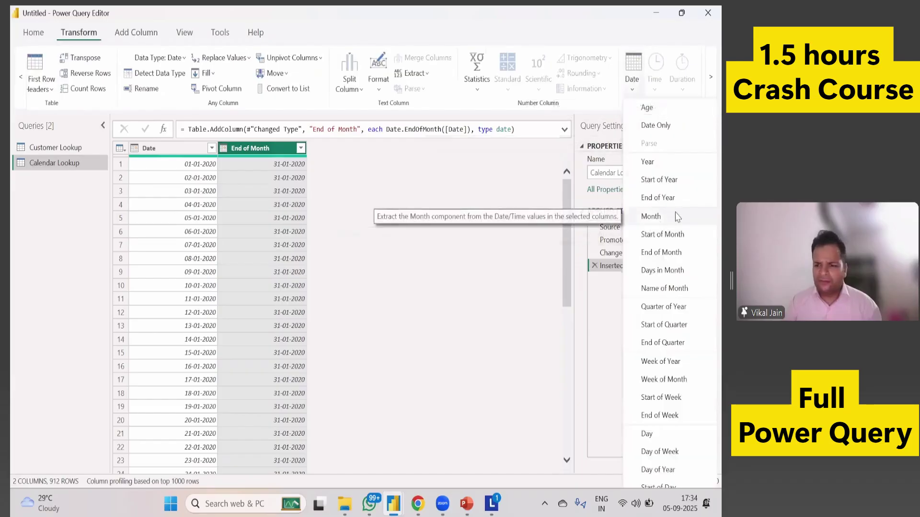
left_click(665, 288)
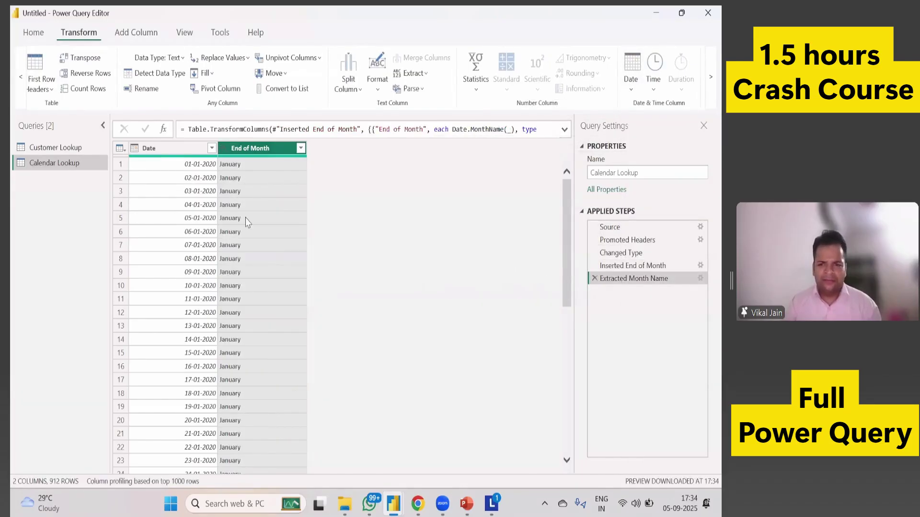
left_click(75, 151)
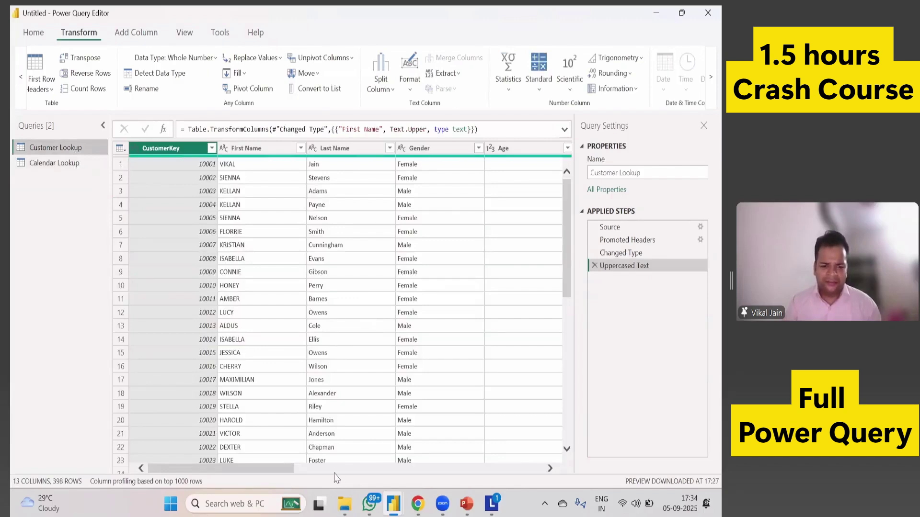
Split Customer Lookup's Email column at the custom @ delimiter into Email.1 and Email.2.
scroll(334, 473, "right", 5)
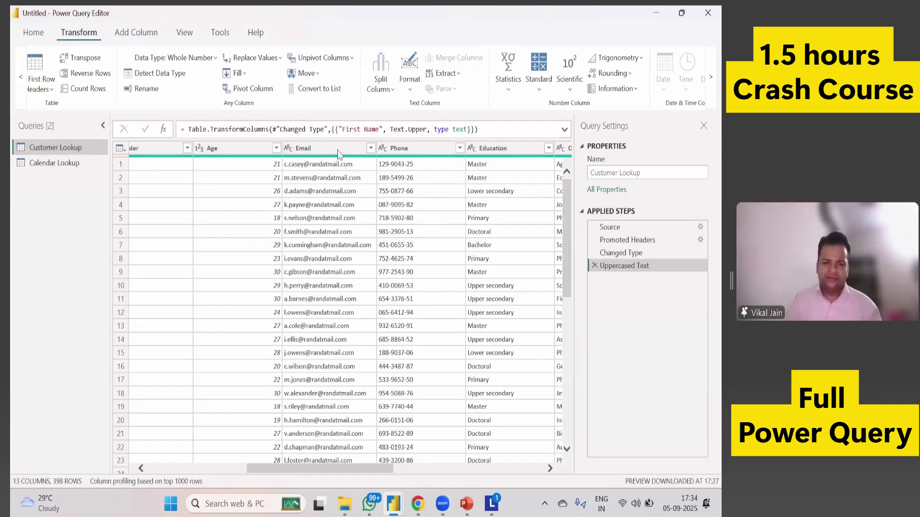
left_click(338, 149)
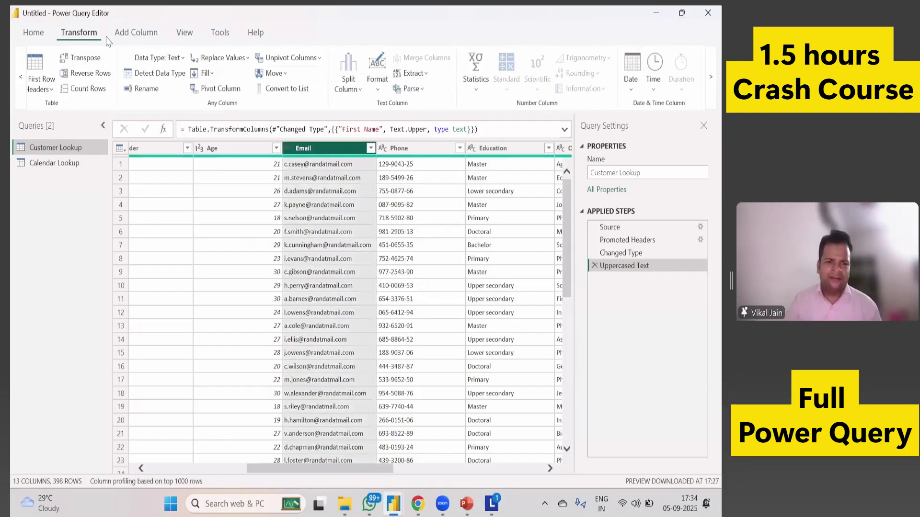
left_click(349, 85)
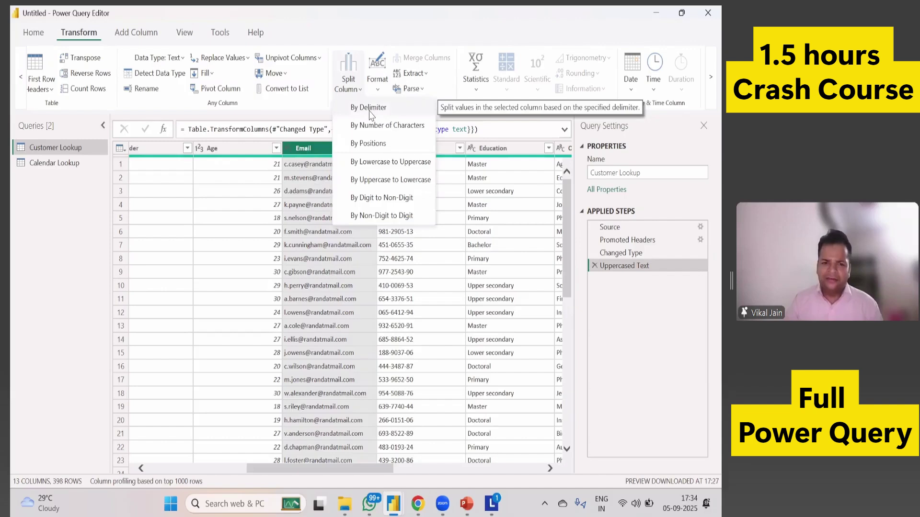
left_click(348, 261)
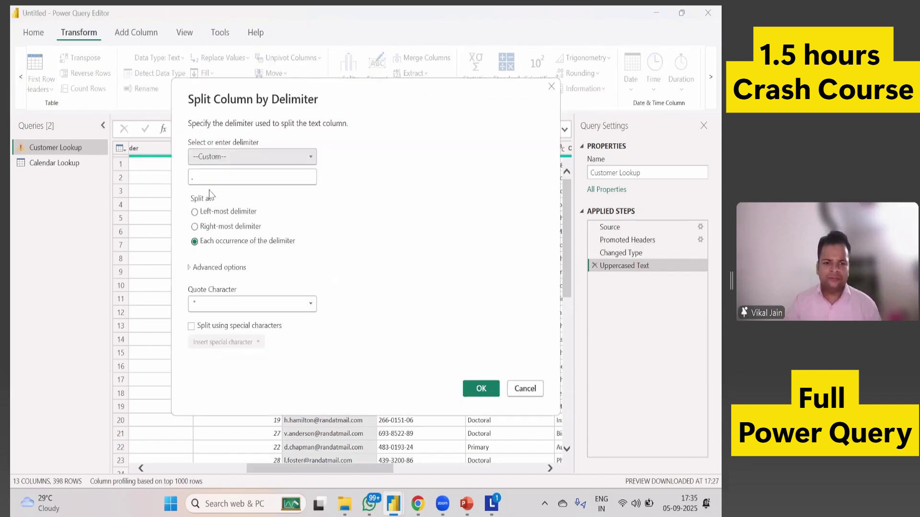
left_click(233, 158)
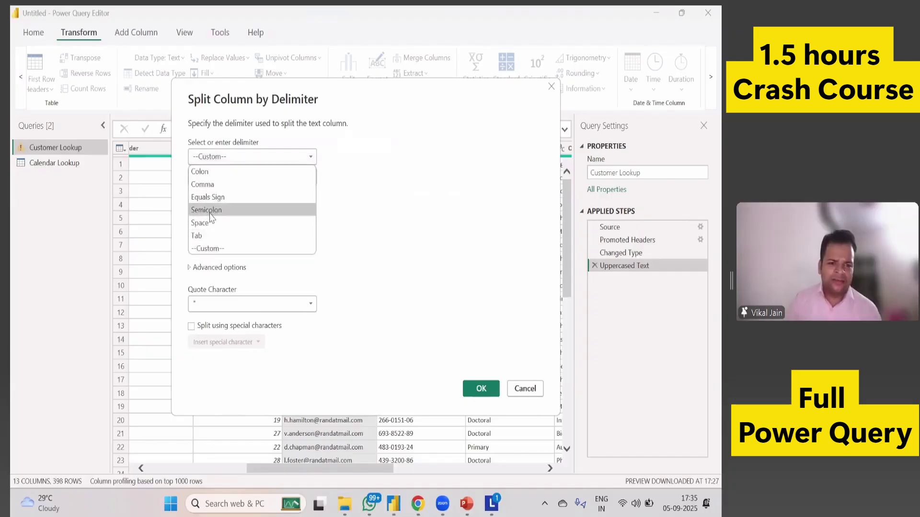
left_click(342, 257)
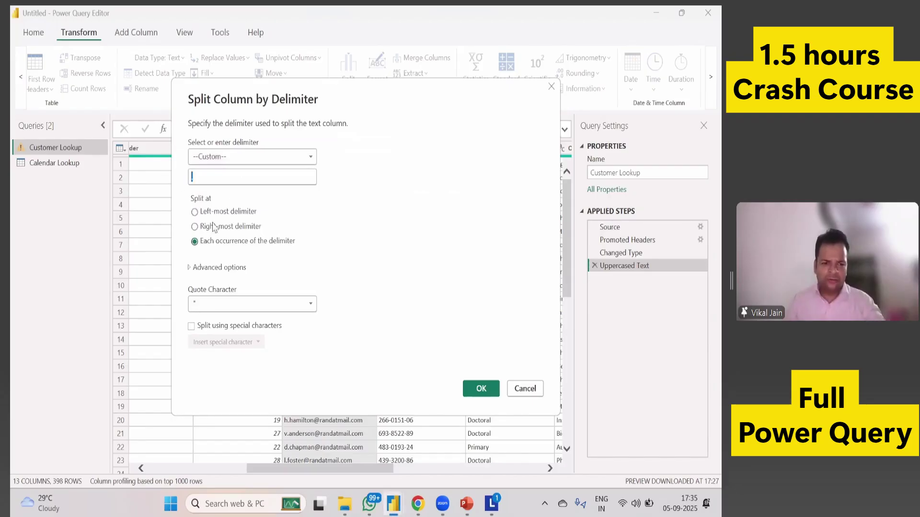
type("@")
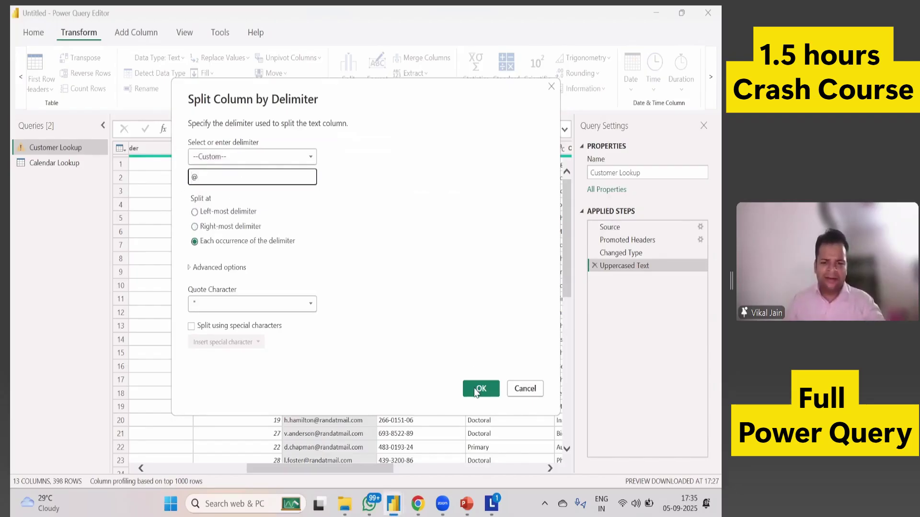
left_click(480, 388)
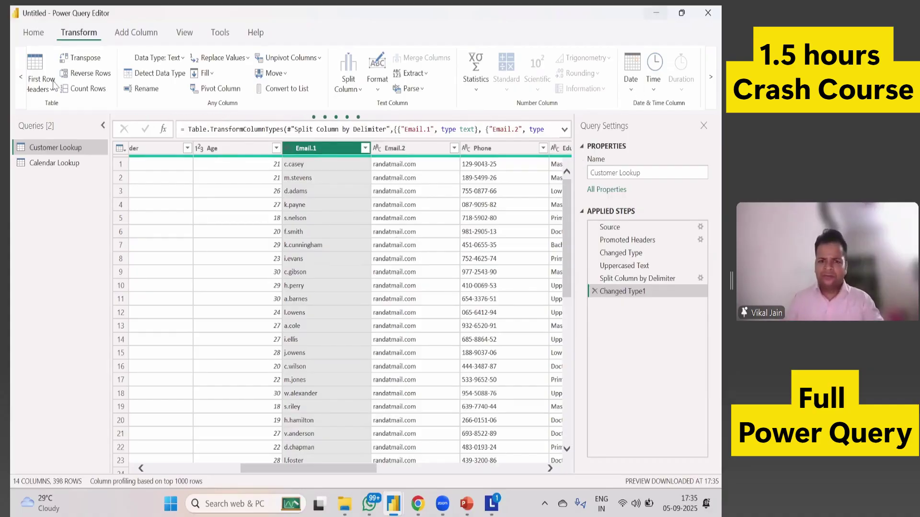
Apply the query edits with Close & Apply and switch over to File Explorer.
left_click(39, 38)
left_click(41, 90)
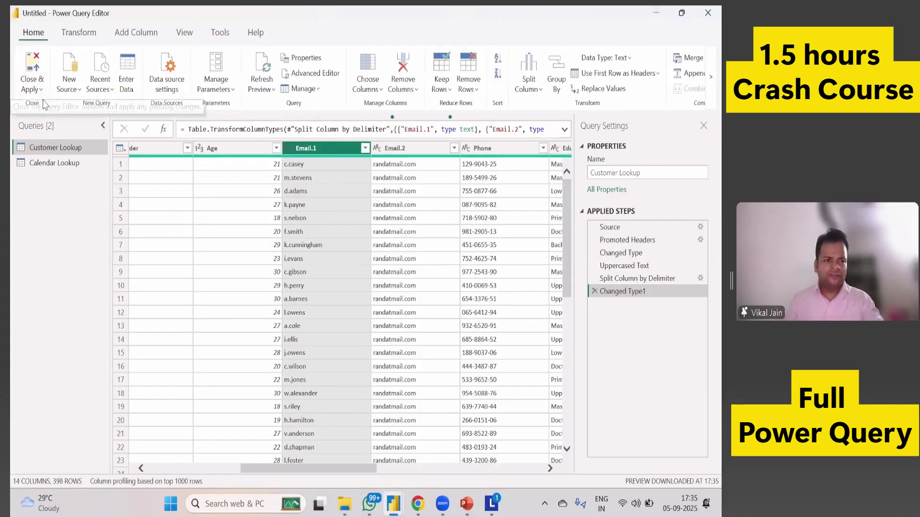
left_click(43, 110)
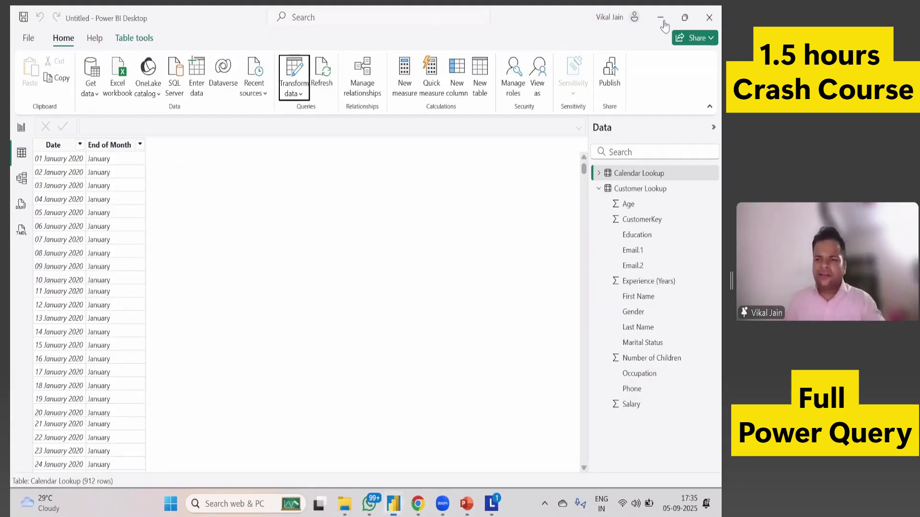
key("alt+Tab")
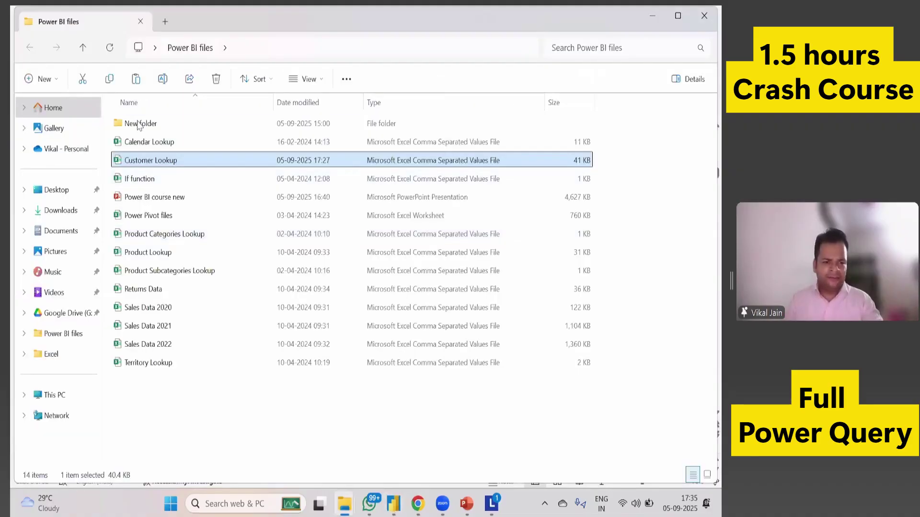
Open the Split data into rows CSV from New folder in Excel and select the whole sheet.
double_click(138, 123)
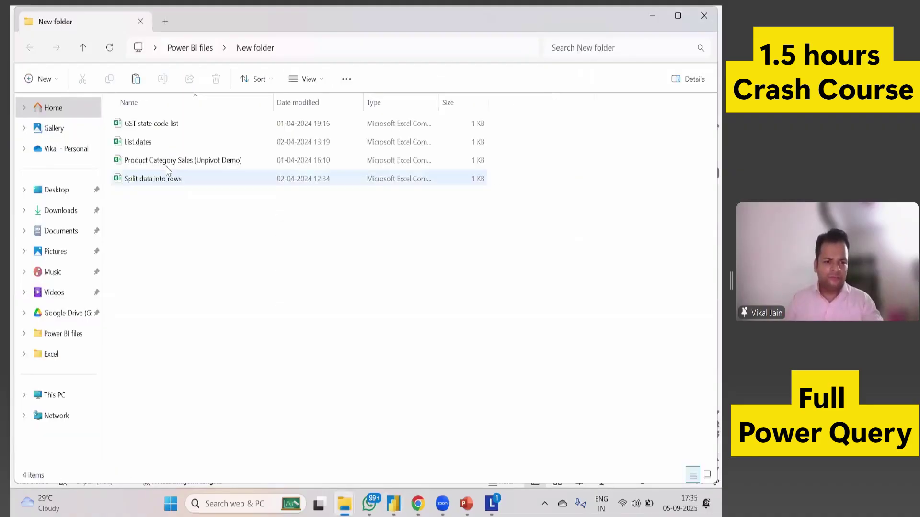
key("Down")
key("Down")
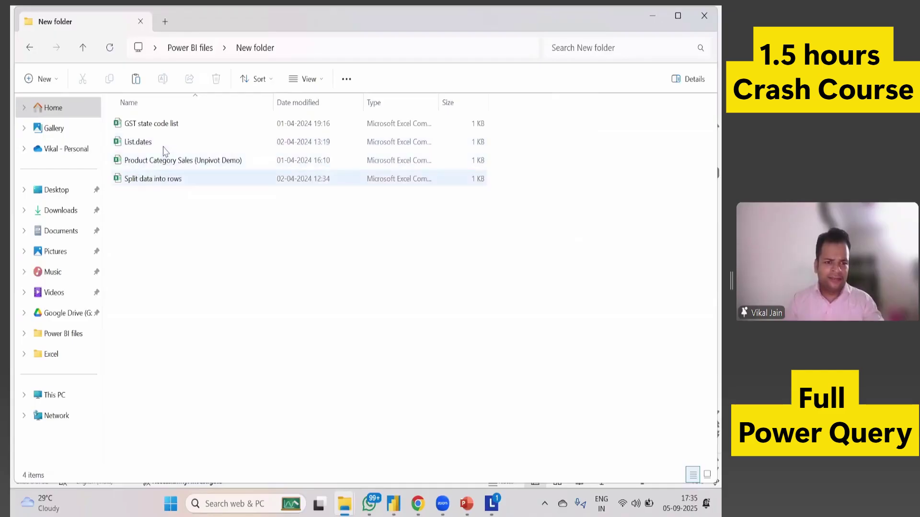
left_click(180, 179)
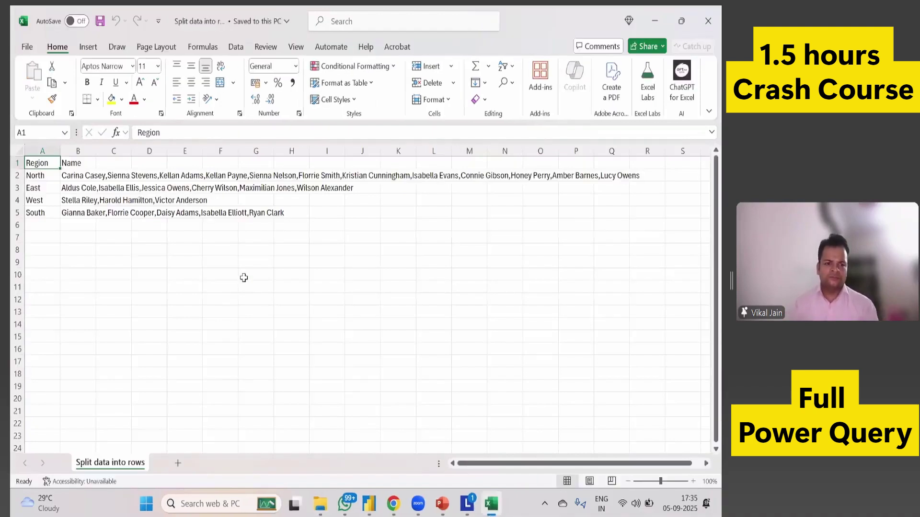
left_click(218, 272)
key("ctrl+a")
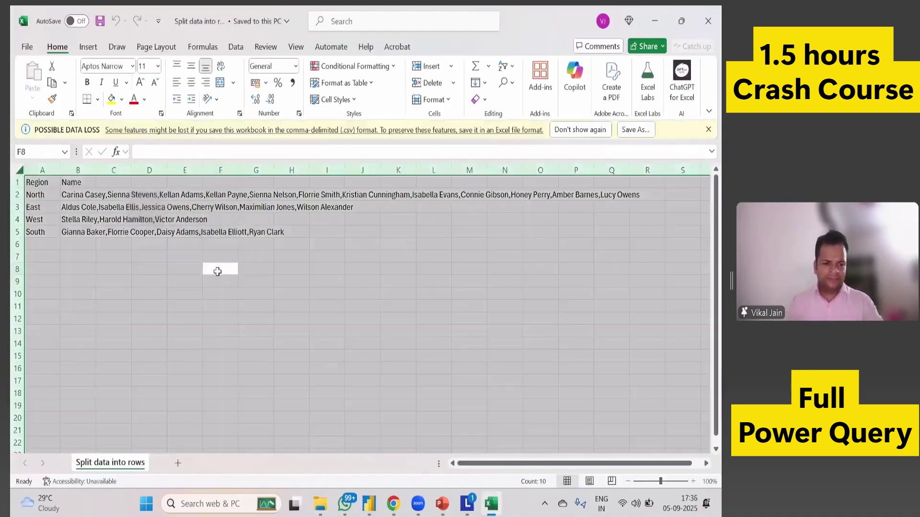
AutoFit the column widths, then select the North-to-South regions and B2's name list.
key("alt+h")
key("o")
key("i")
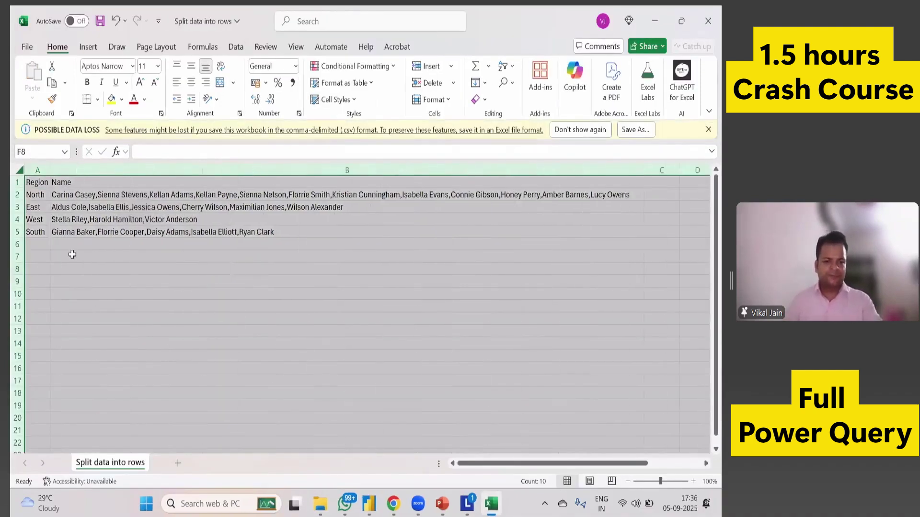
left_click(72, 268)
left_click_drag(41, 196, 34, 236)
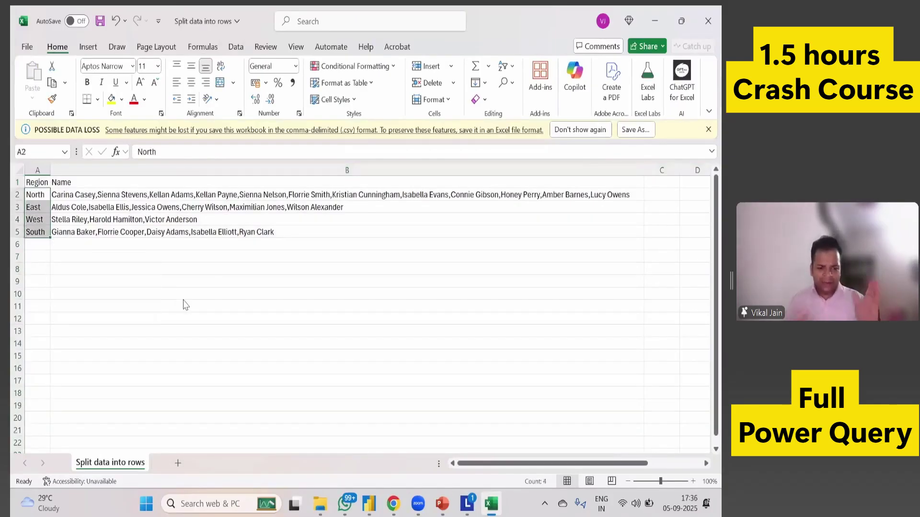
left_click(63, 196)
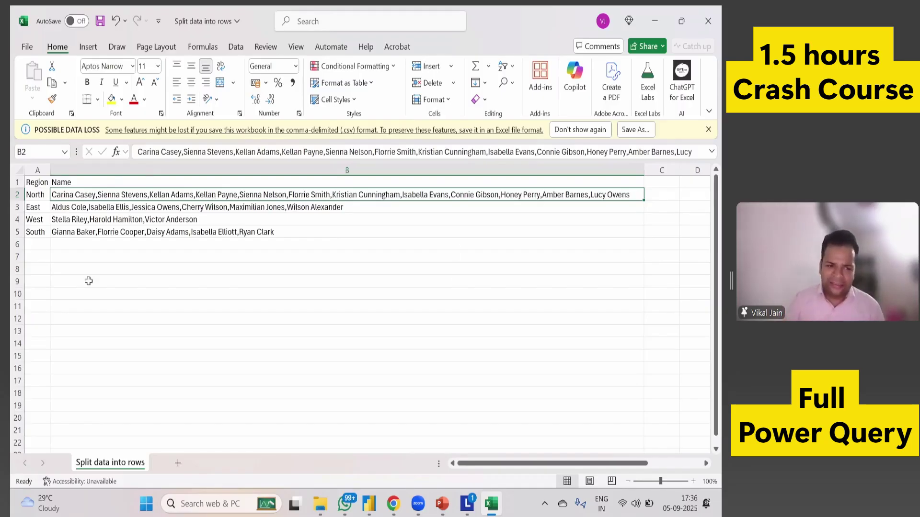
Copy the first name from B2's North list into cell B9.
left_click(146, 302)
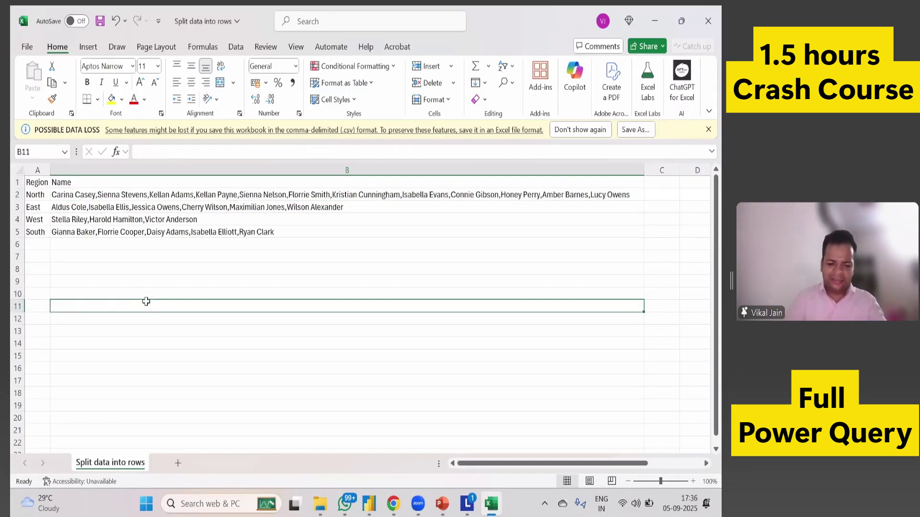
left_click(90, 192)
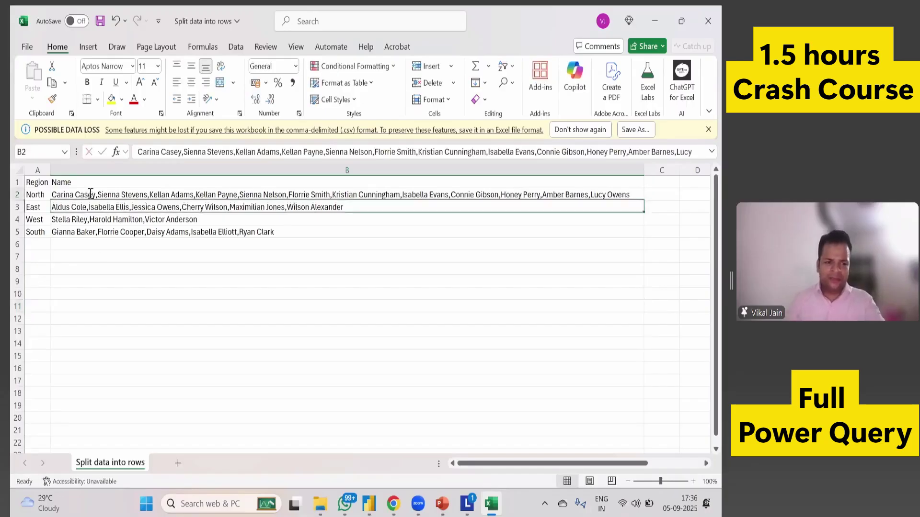
double_click(90, 193)
key("ctrl+shift+Left")
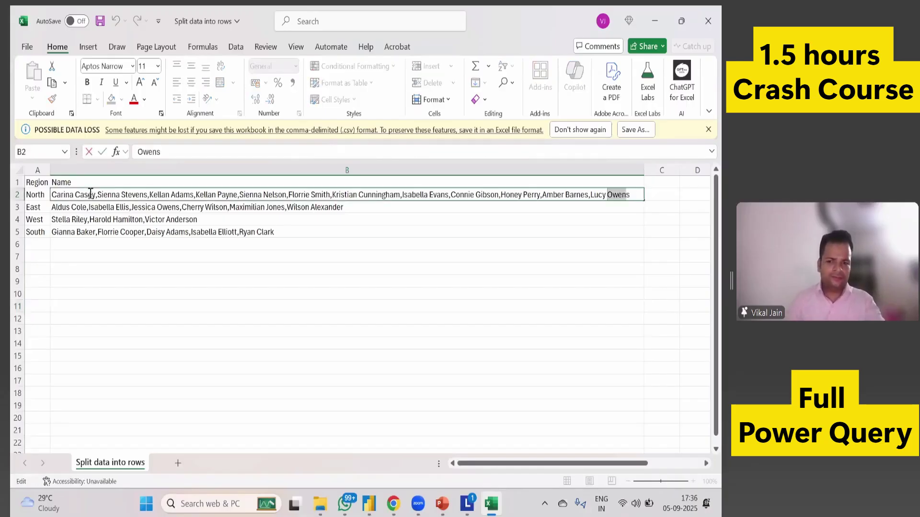
key("Home")
key("shift+Right")
key("shift+Right")
key("shift+Right")
key("shift+Right")
key("shift+Right")
key("shift+Right")
key("shift+Right")
key("shift+Right")
key("shift+Right")
key("shift+Right")
key("shift+Right")
key("shift+Right")
key("ctrl+c")
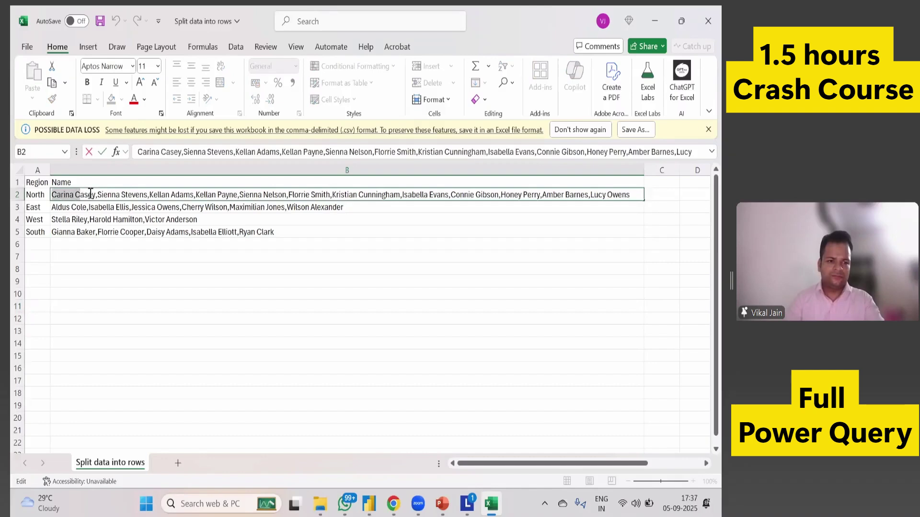
key("Escape")
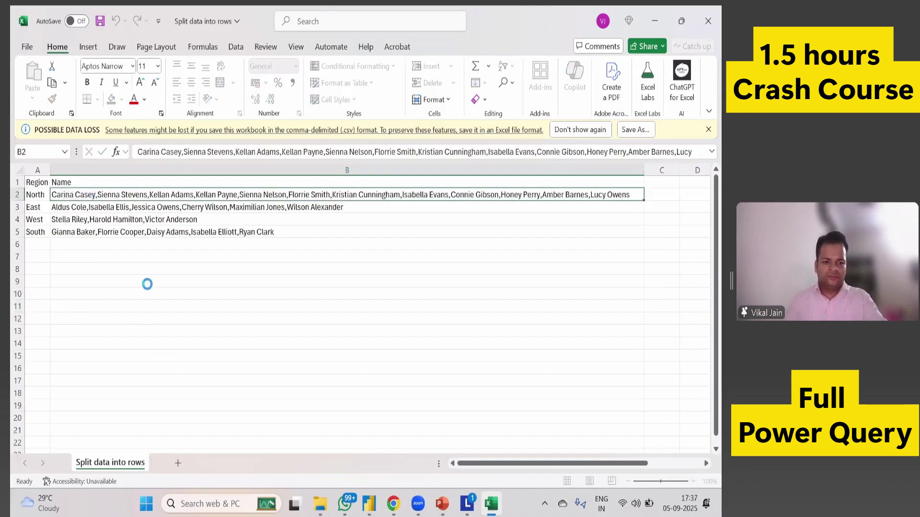
left_click(147, 283)
key("ctrl+v")
key("Return")
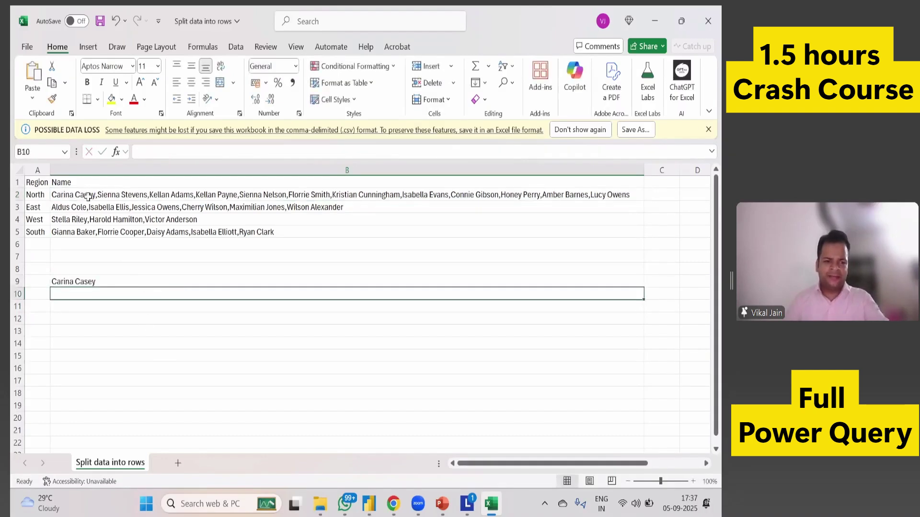
Copy the second name from B2's North list into cell B10.
left_click(91, 195)
double_click(97, 195)
left_click_drag(97, 195, 148, 196)
key("ctrl+c")
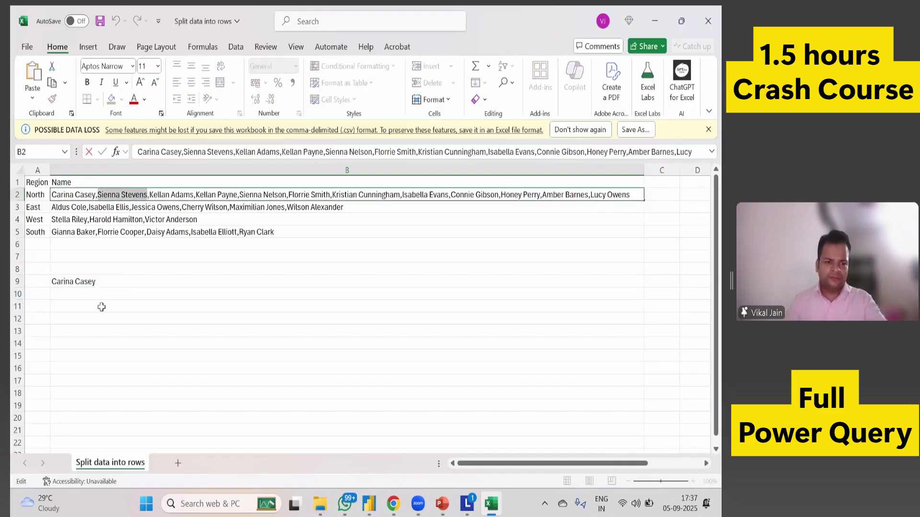
left_click(103, 294)
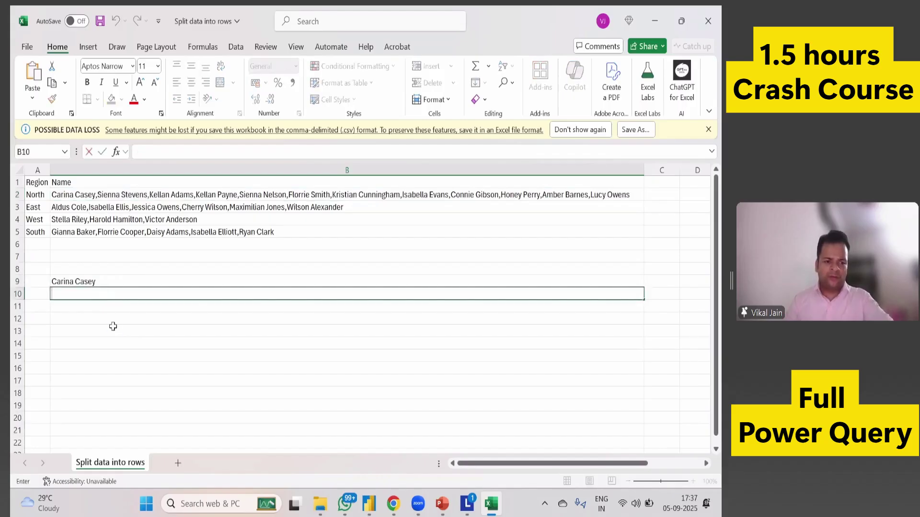
key("ctrl+v")
left_click(110, 329)
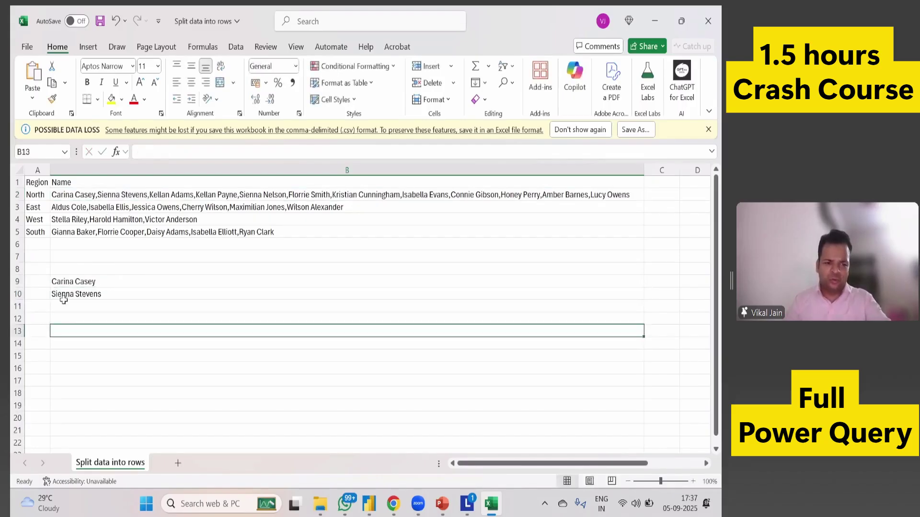
Enter North as the region in cells A9 and A10.
left_click(40, 283)
type("North")
key("Return")
type("North")
key("Return")
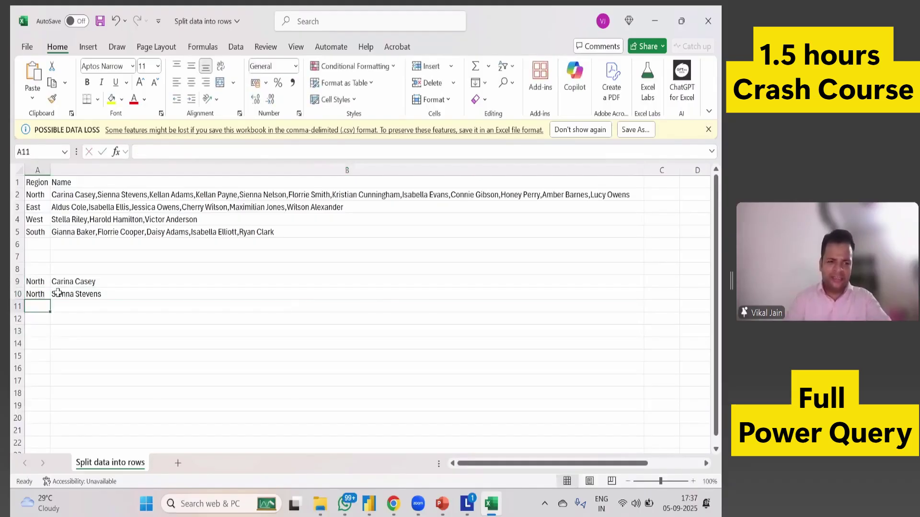
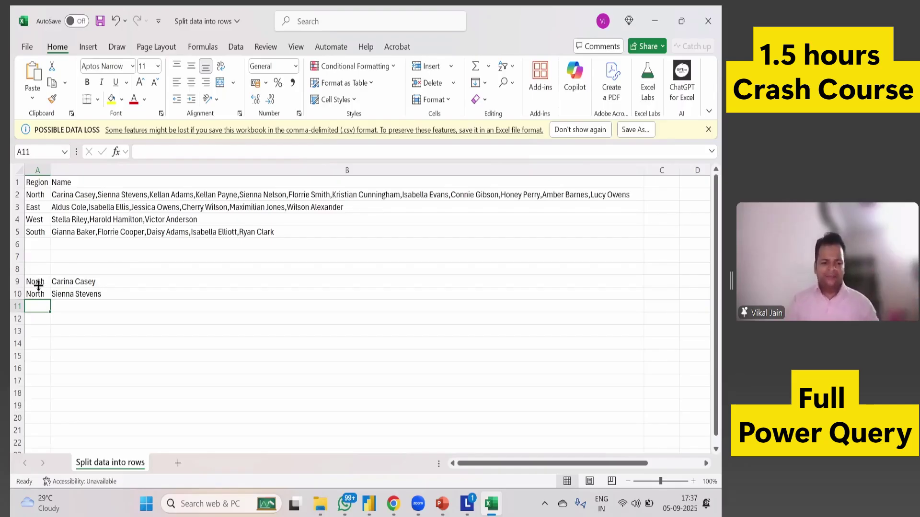
Clear the sample North rows in A9:B10, then save and close the workbook.
left_click_drag(40, 285, 62, 294)
left_click_drag(194, 361, 194, 360)
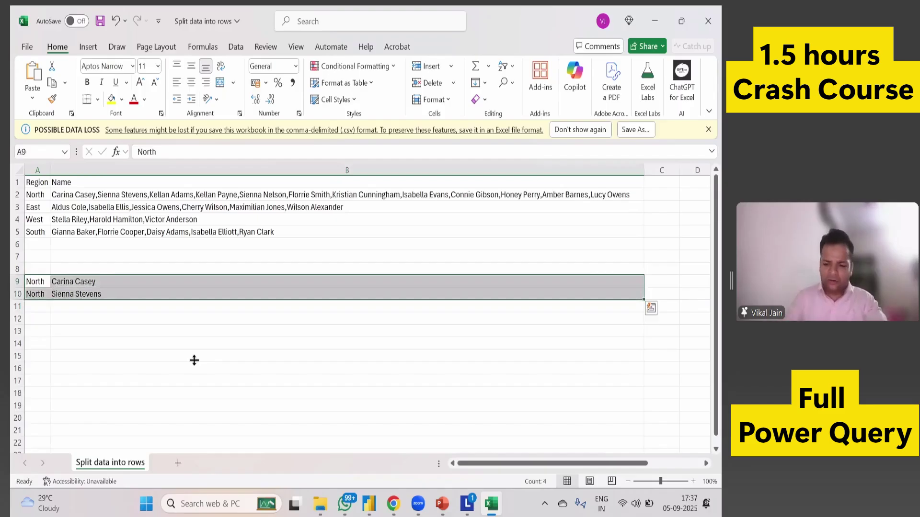
key("Delete")
key("ctrl+s")
key("alt+F4")
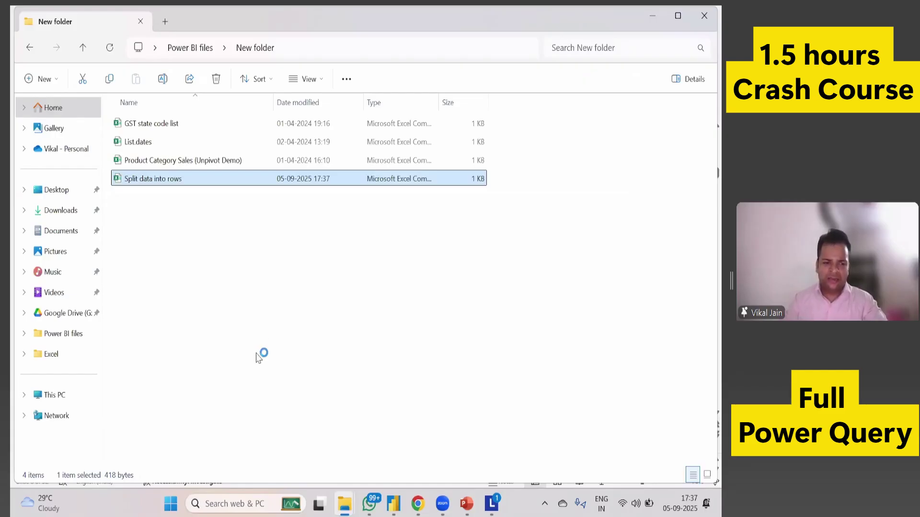
Start an Excel workbook import in Power BI, browsing New folder with All Files shown.
key("alt+Tab")
left_click(102, 100)
left_click(251, 280)
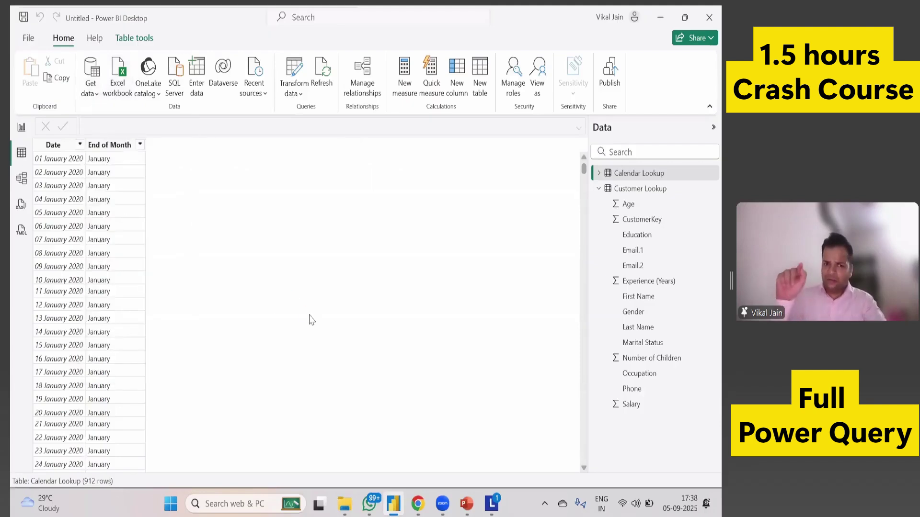
left_click(155, 109)
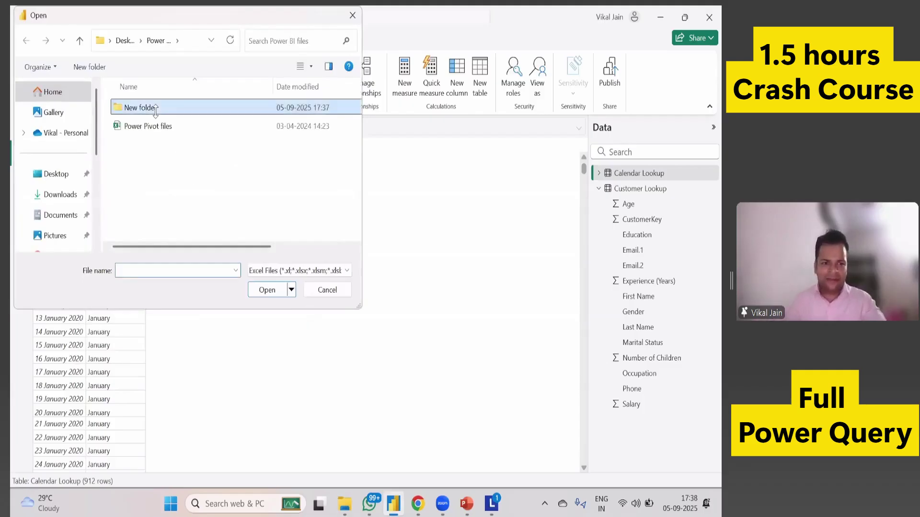
double_click(155, 108)
left_click(266, 272)
left_click(267, 294)
Open Split data into rows.csv and send it to Power Query via Transform Data.
left_click_drag(230, 247, 249, 257)
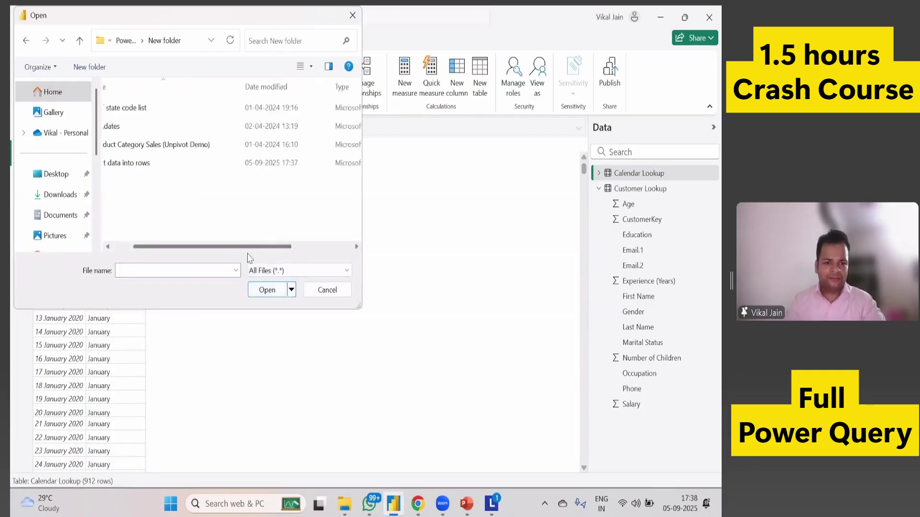
scroll(167, 253, "left", 3)
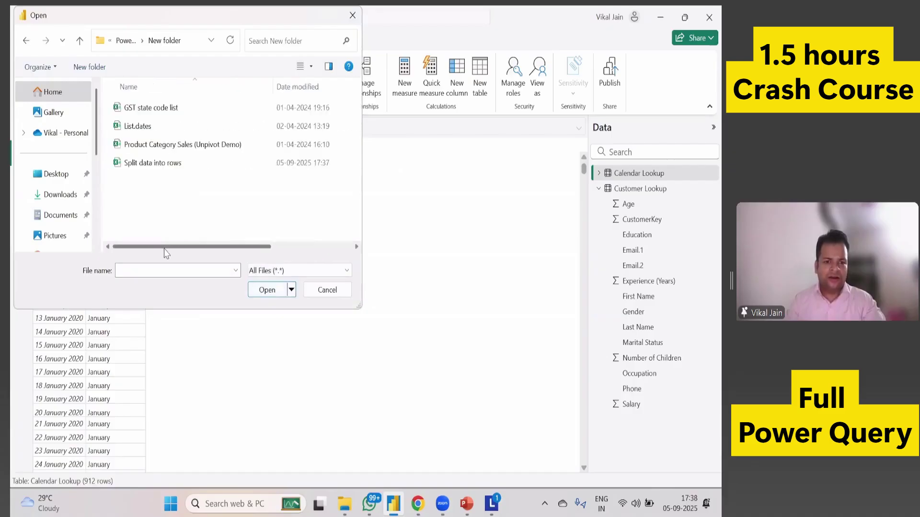
left_click(161, 166)
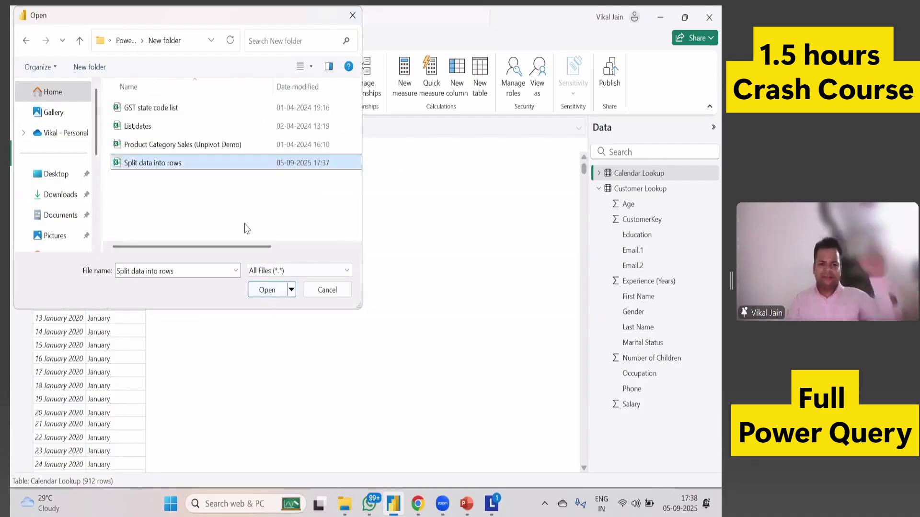
left_click(269, 288)
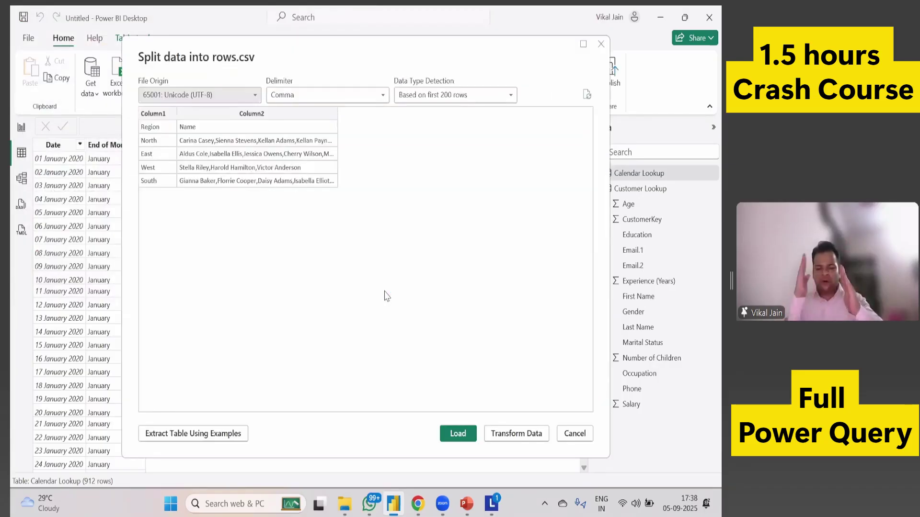
key("Tab")
key("Return")
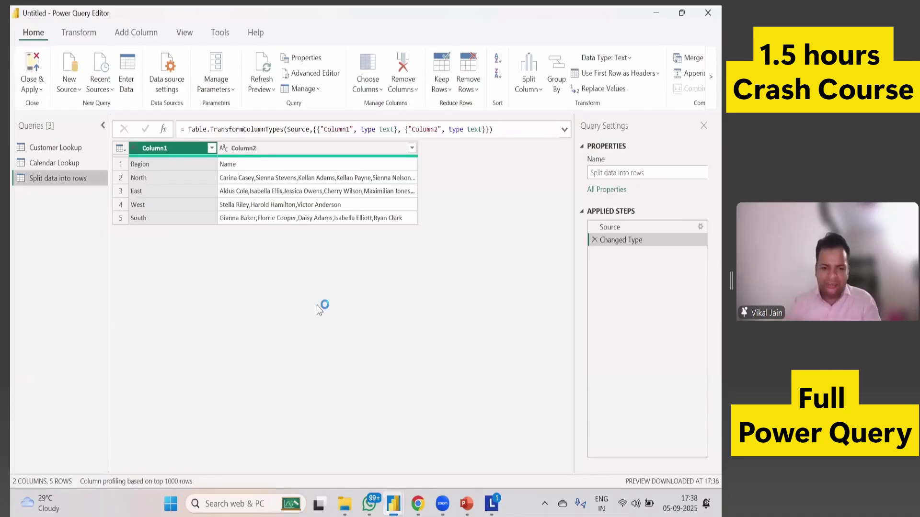
left_click(344, 504)
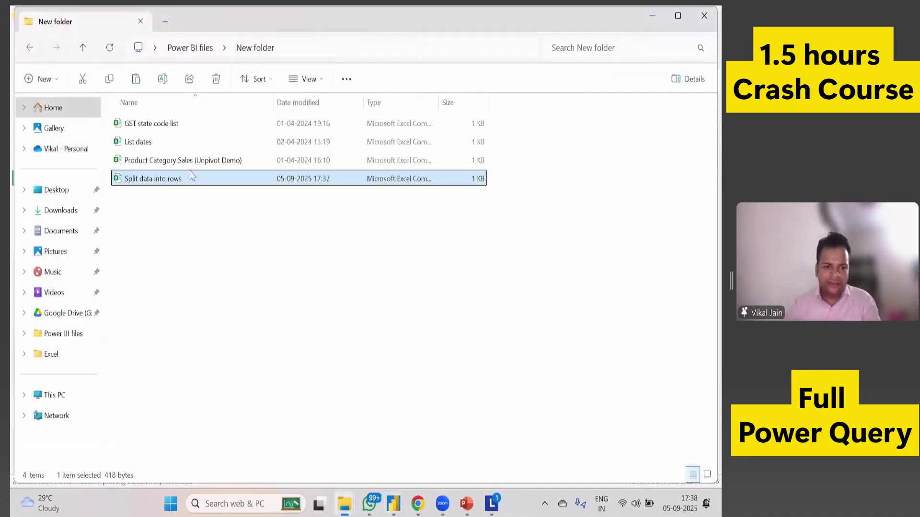
Briefly open the CSV from Explorer, then bring Power Query Editor back to the front.
double_click(190, 174)
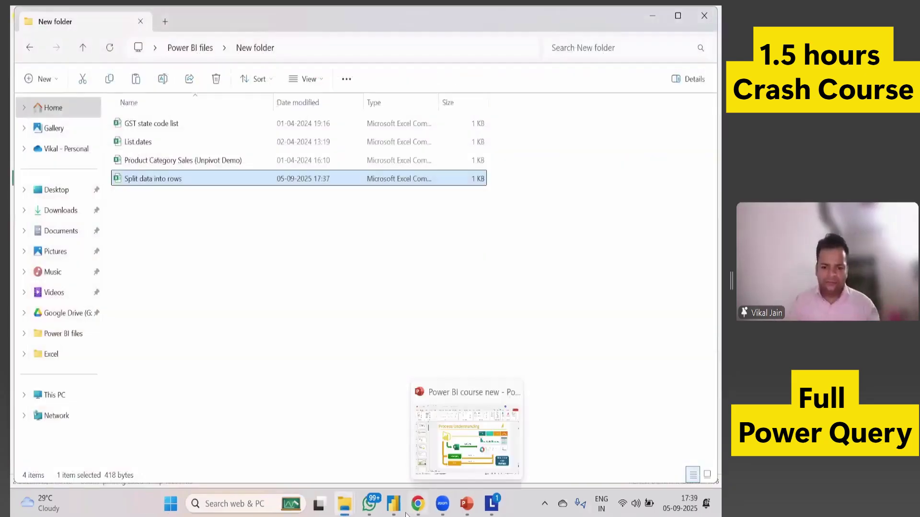
mouse_move(394, 504)
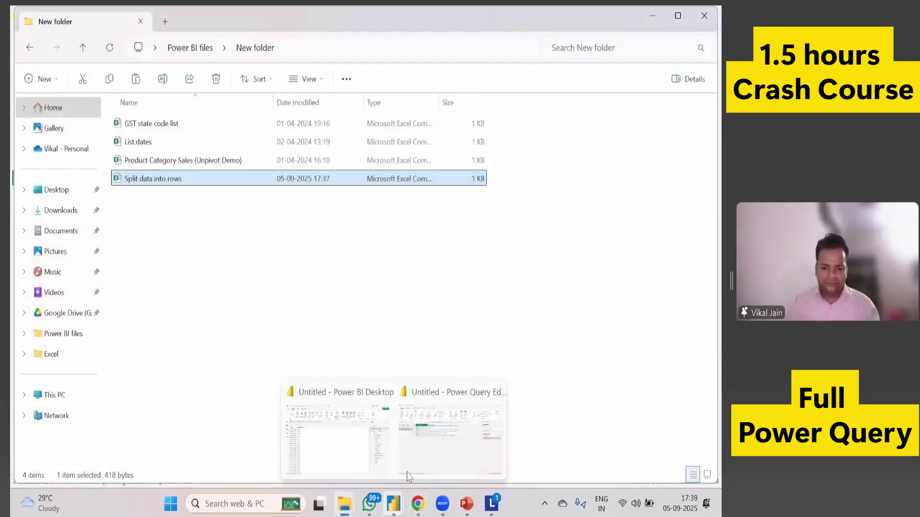
left_click(409, 475)
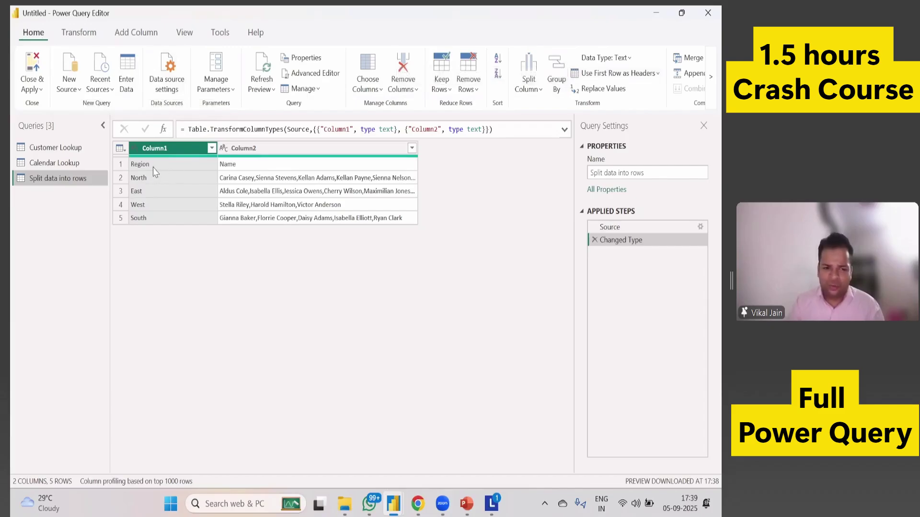
Promote the first row to headers, giving Region and Name columns, and select Name.
left_click(658, 73)
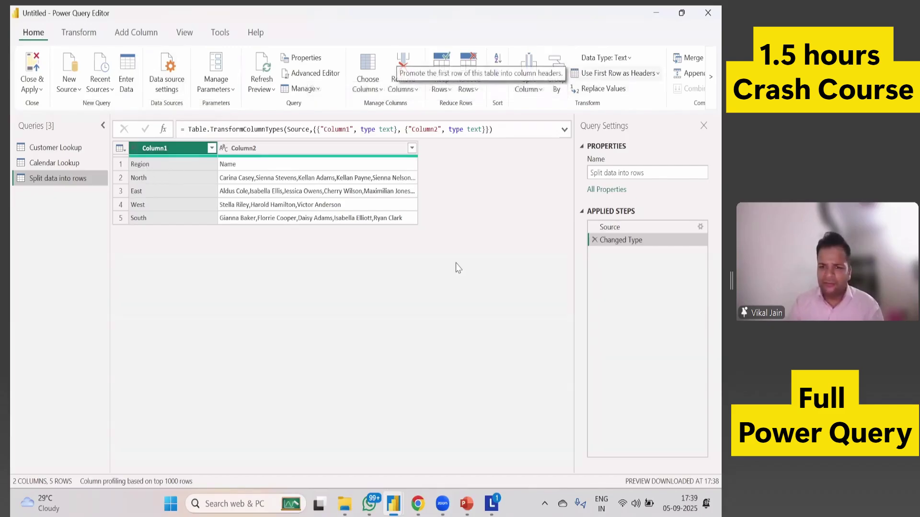
left_click(621, 92)
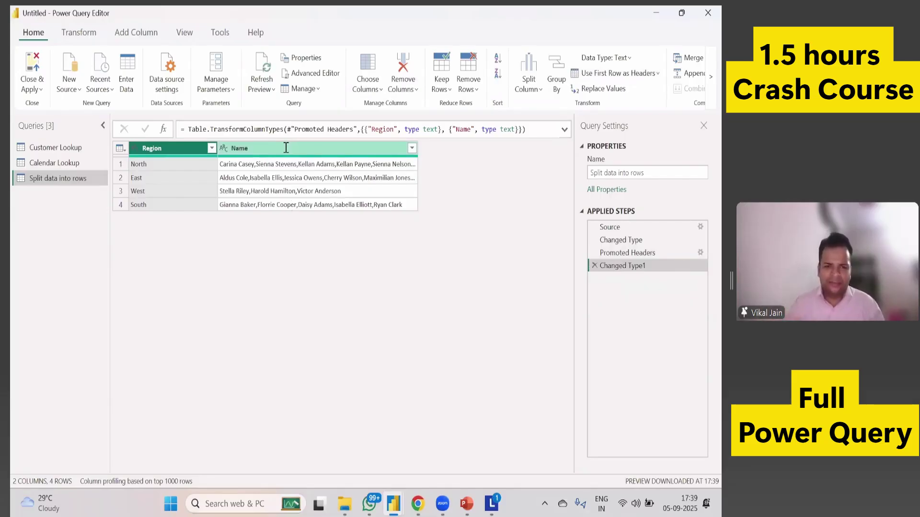
left_click(286, 148)
left_click(79, 32)
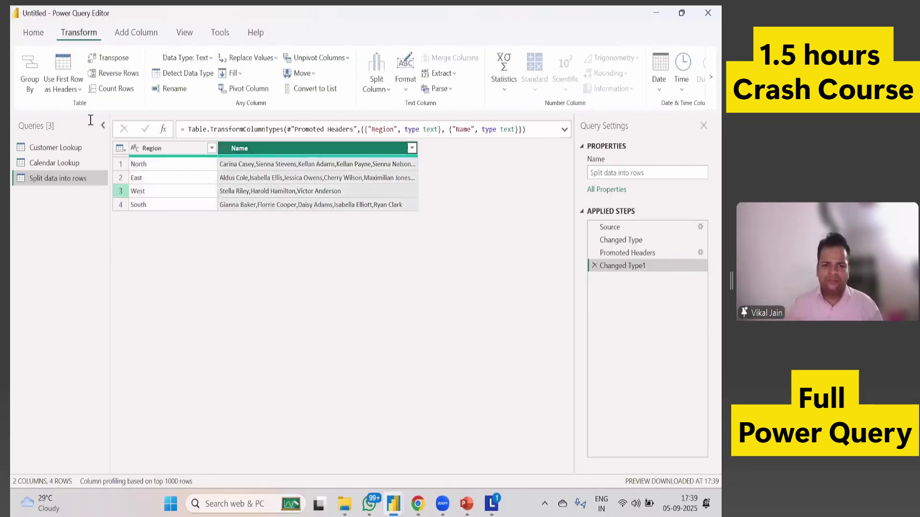
Split the Name column by comma into rows, producing one name per row across 26 rows.
left_click(376, 81)
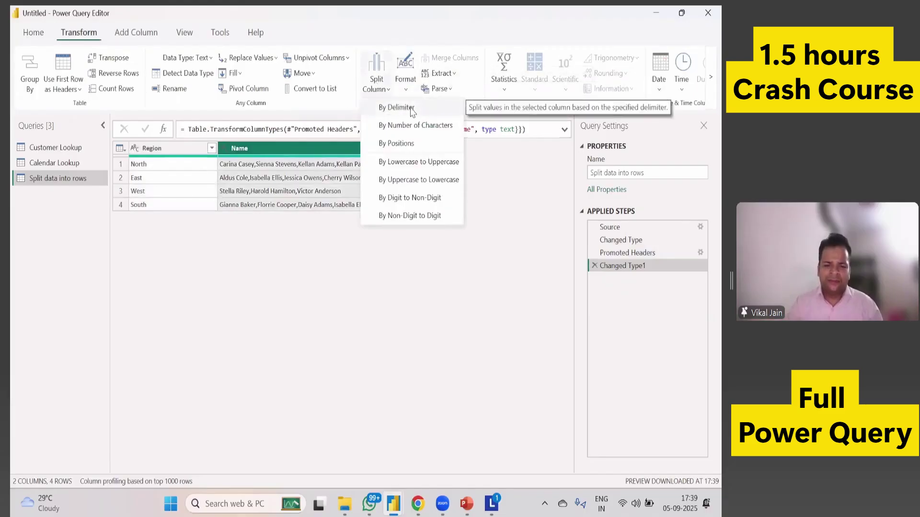
left_click(401, 110)
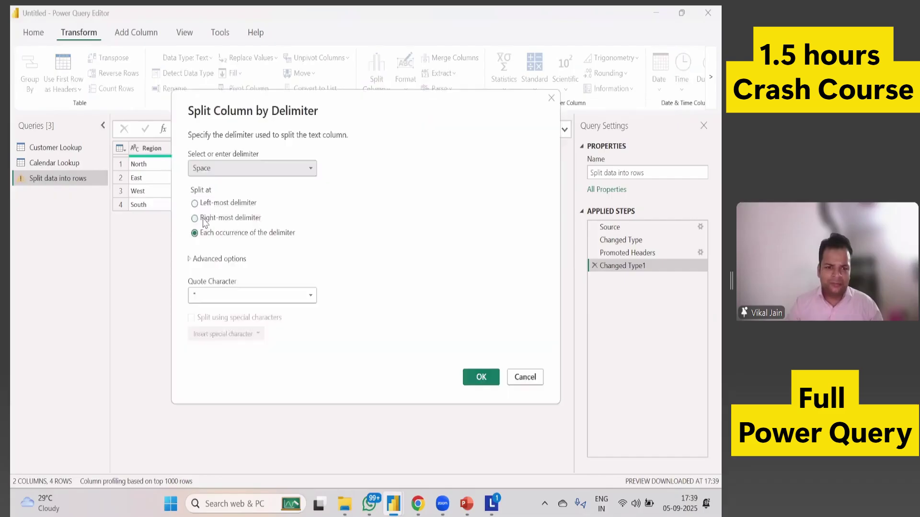
left_click(204, 172)
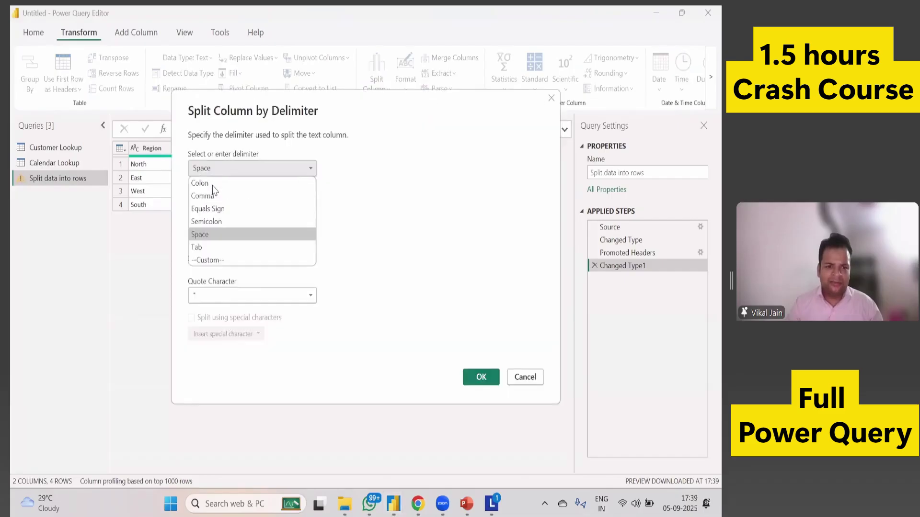
left_click(210, 195)
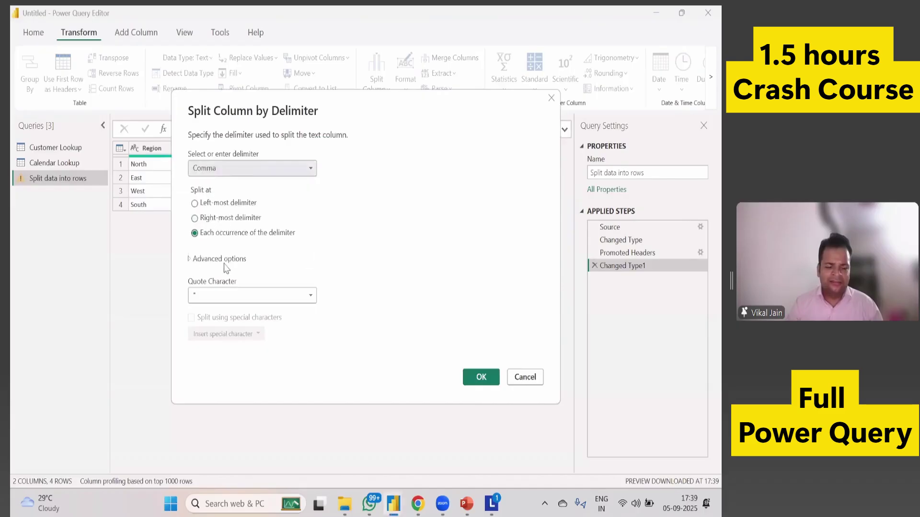
left_click(198, 261)
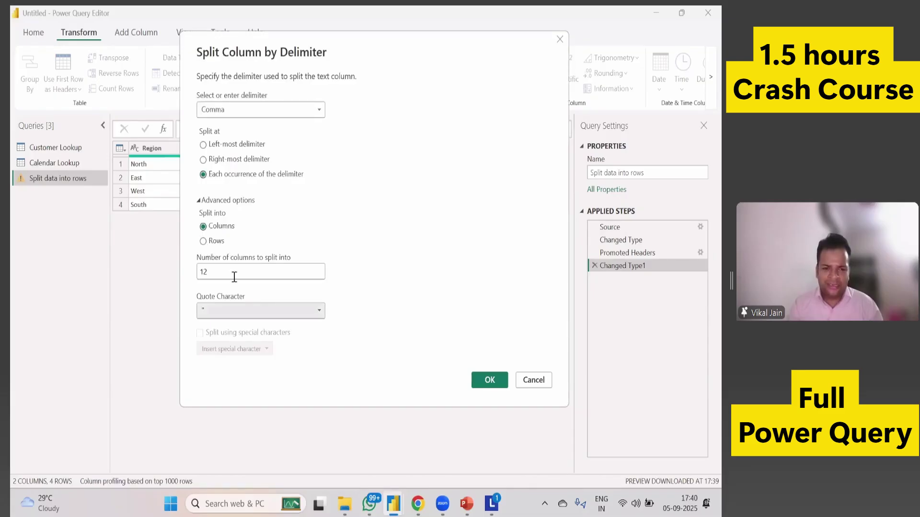
left_click(203, 241)
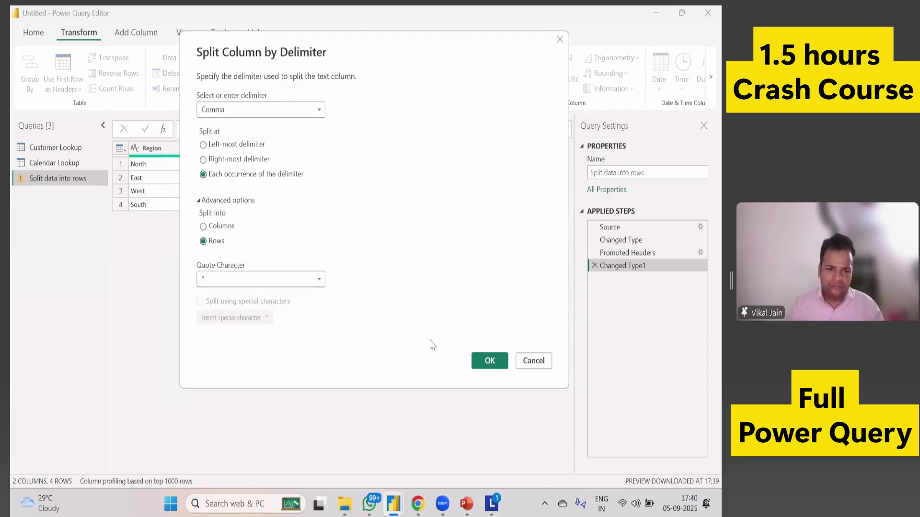
left_click(487, 378)
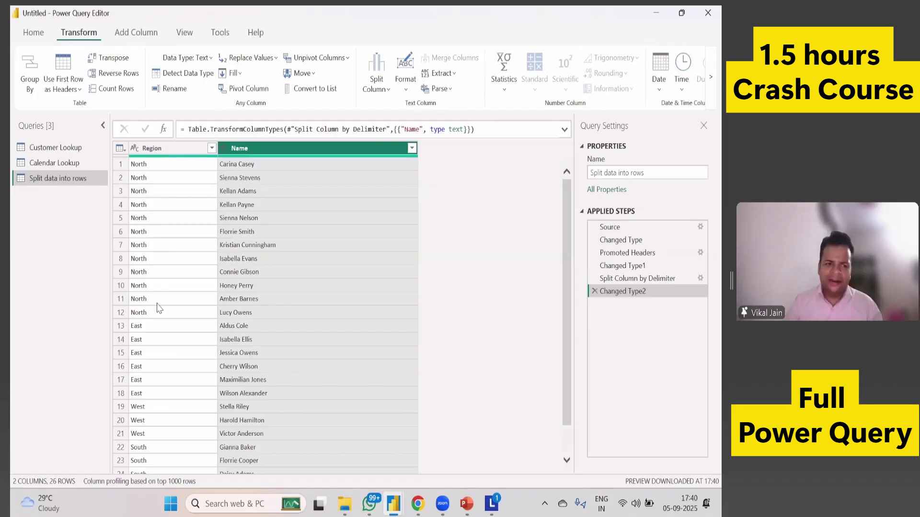
Close & Apply the query changes and view the Split data into rows table in the Data pane.
left_click(33, 32)
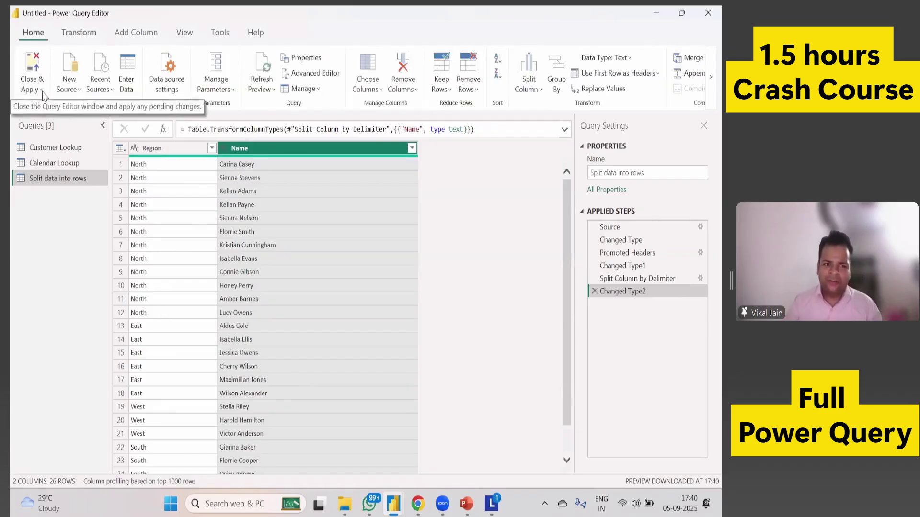
left_click(32, 89)
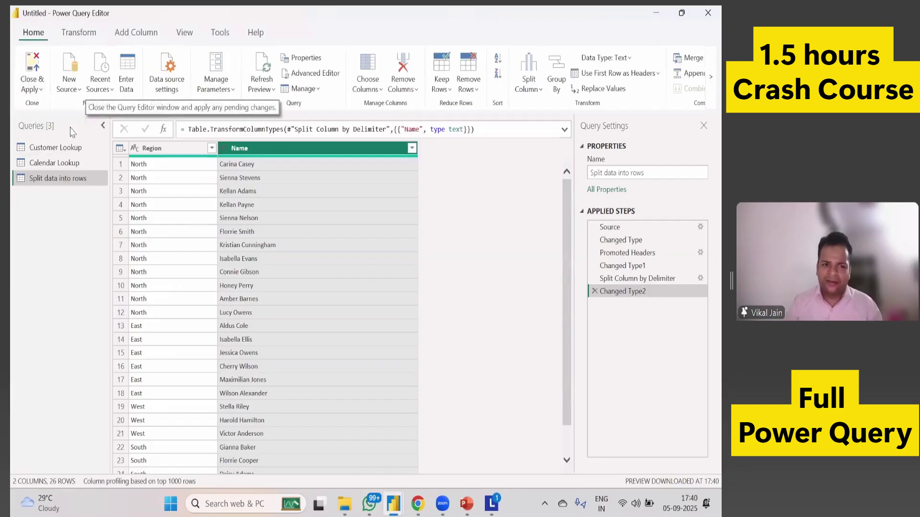
left_click(70, 131)
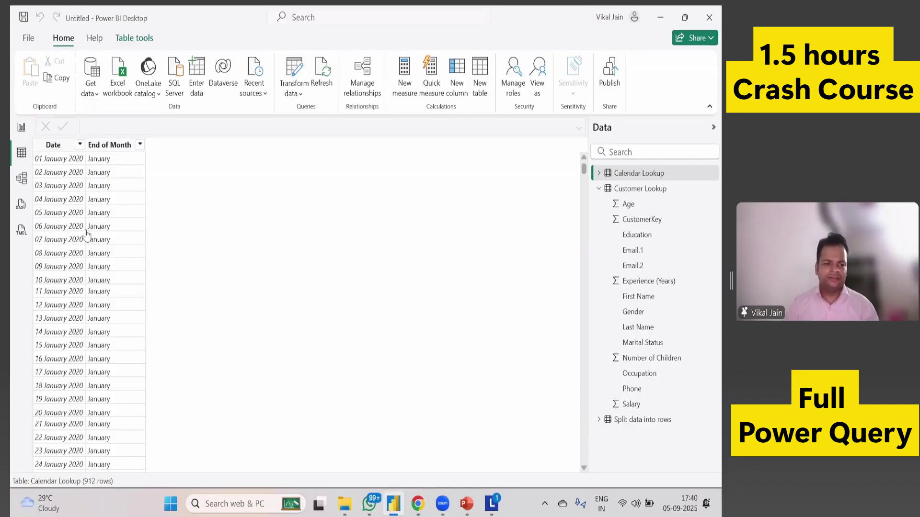
left_click(642, 420)
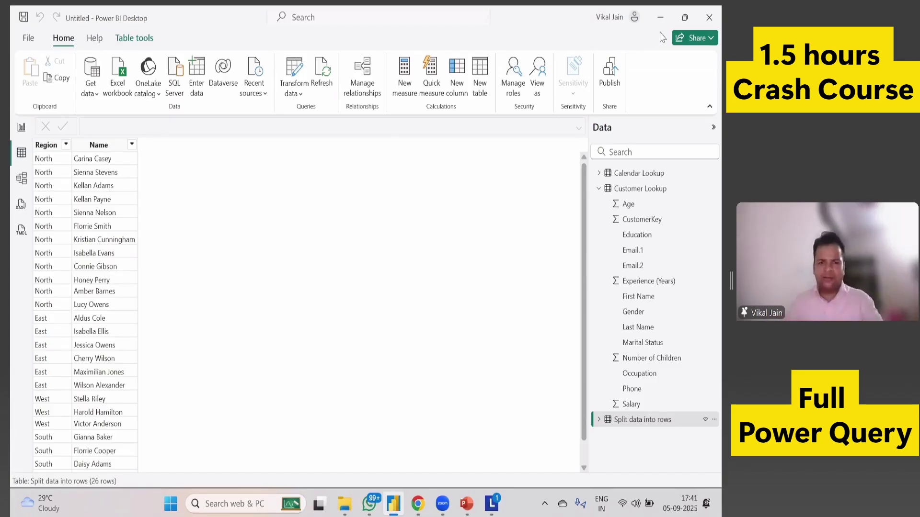
Launch Excel with a blank workbook and enter a Names header plus two people's names in A1:A3.
key("alt+Tab")
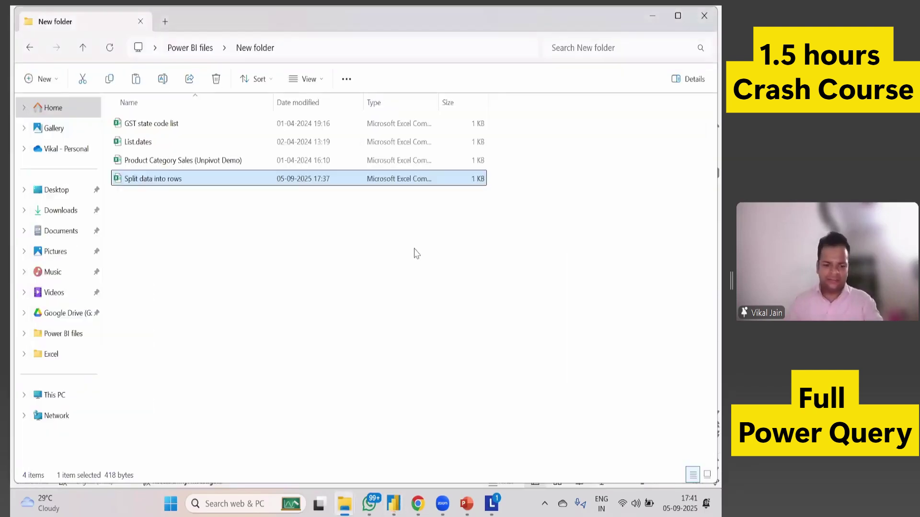
key("super+r")
type("excel")
key("Return")
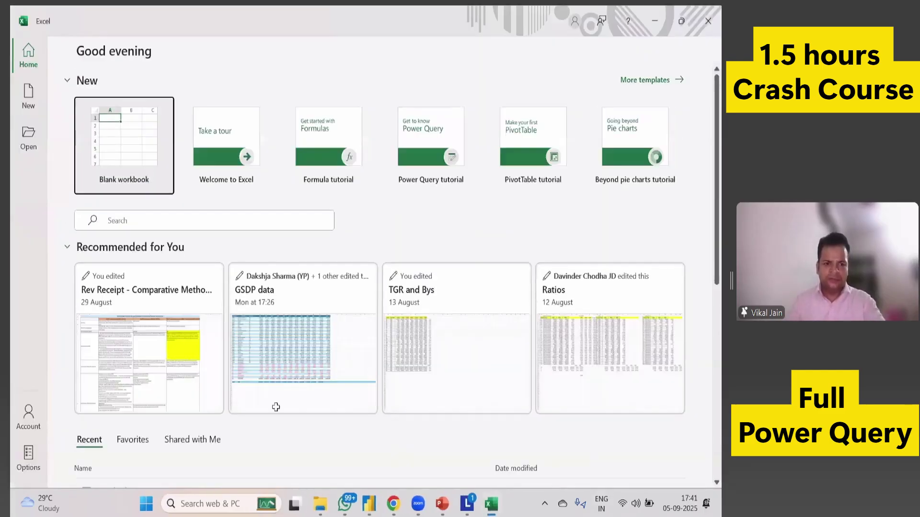
key("Return")
type("Names")
key("Return")
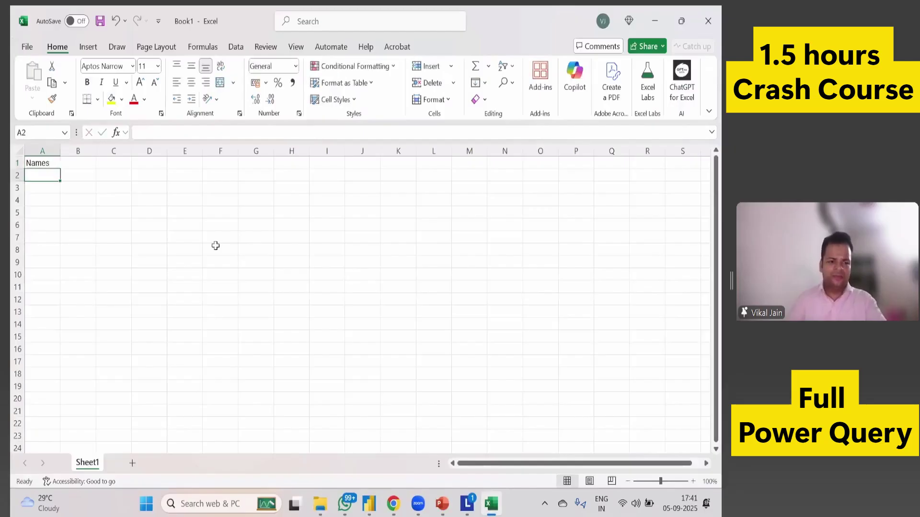
type("VikalJain")
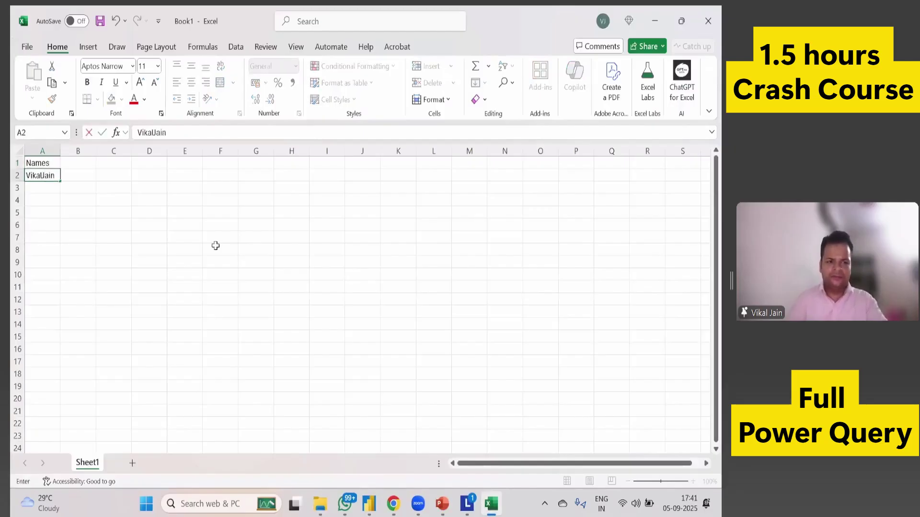
key("Return")
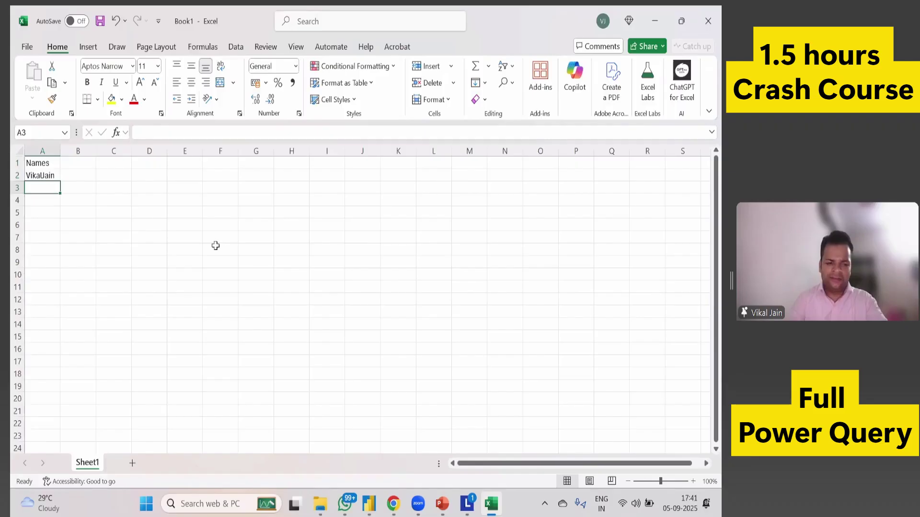
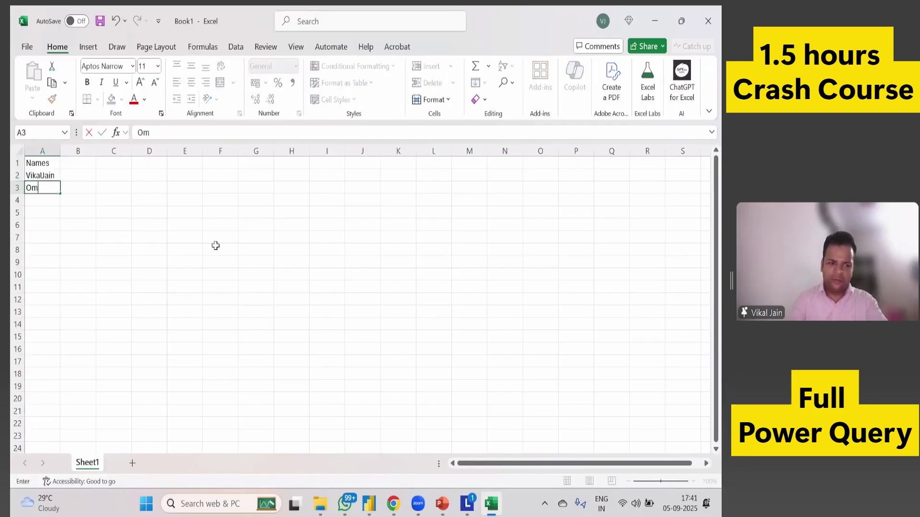
key("Return")
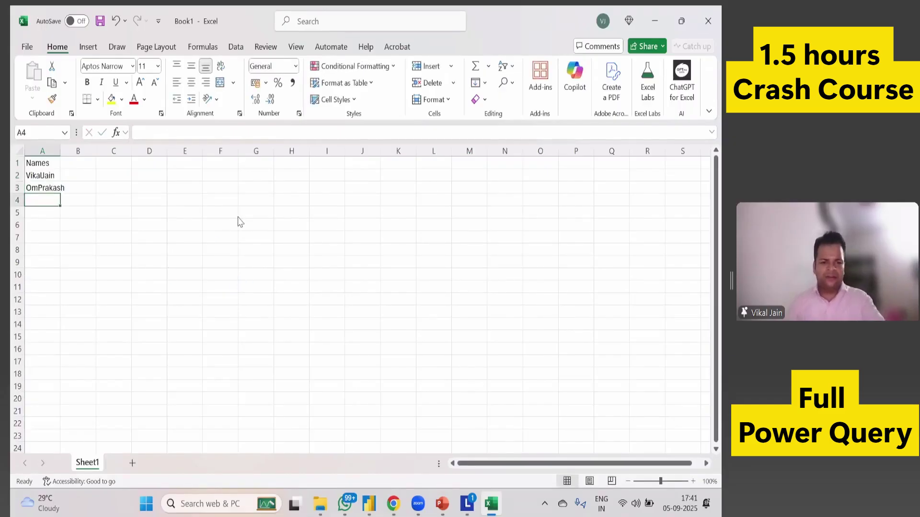
Save the workbook as Names in New folder and close it.
key("F12")
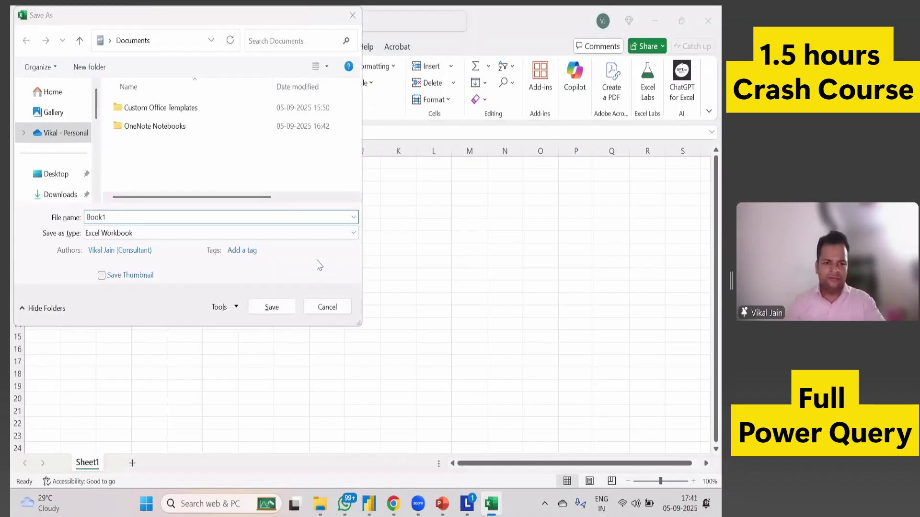
key("alt+Tab")
key("alt+d")
key("ctrl+c")
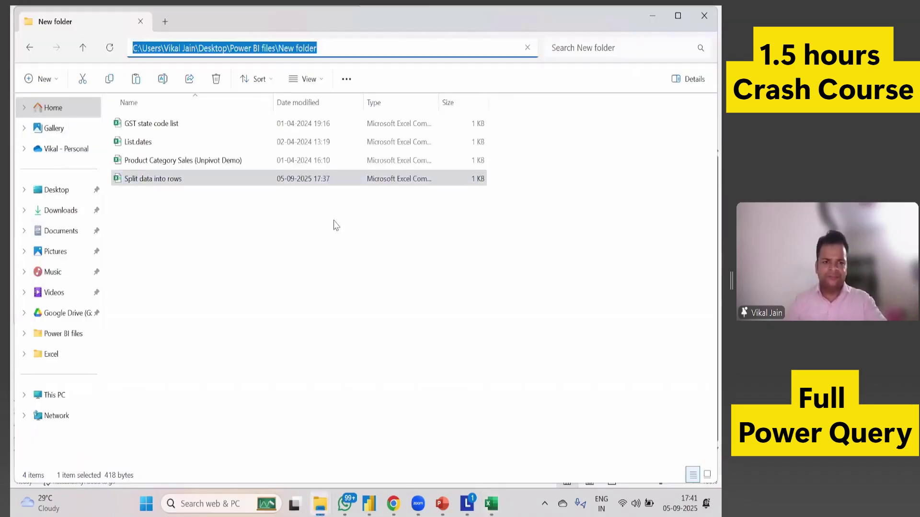
key("alt+Tab")
key("ctrl+v")
left_click(277, 309)
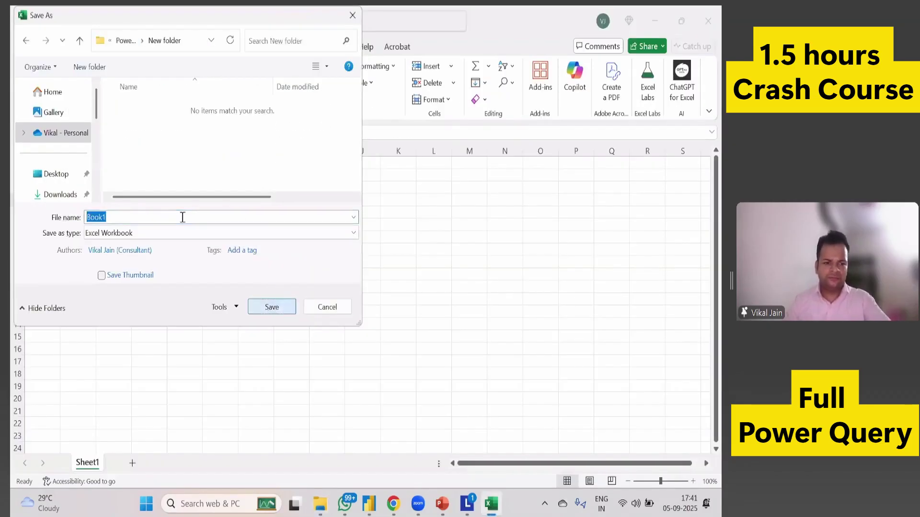
type("Names")
key("Return")
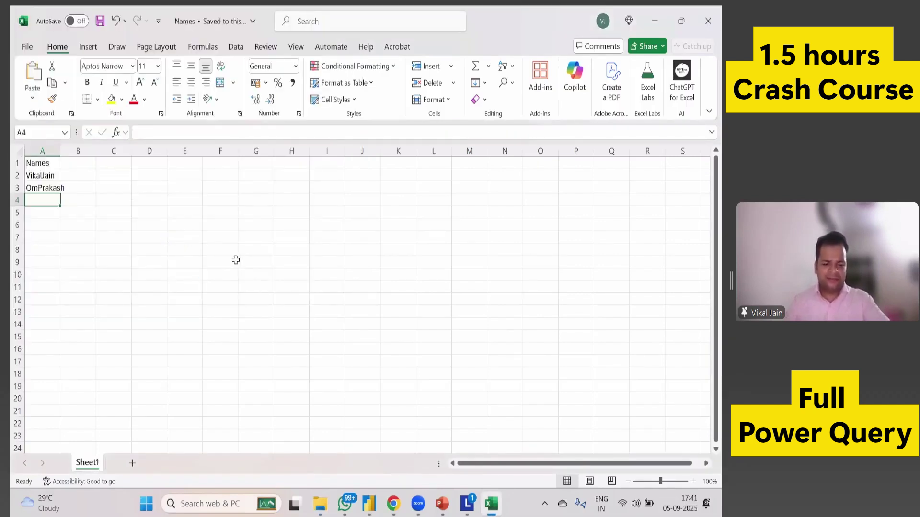
key("alt+F4")
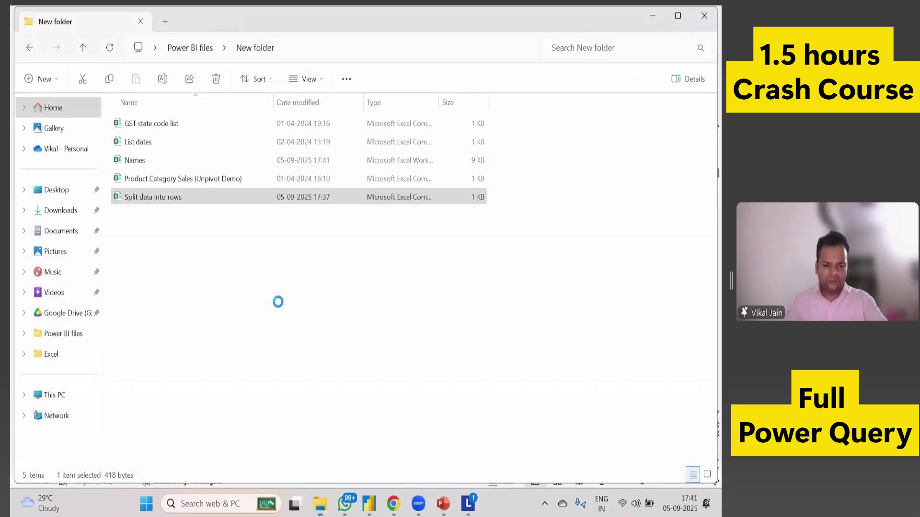
left_click(149, 158)
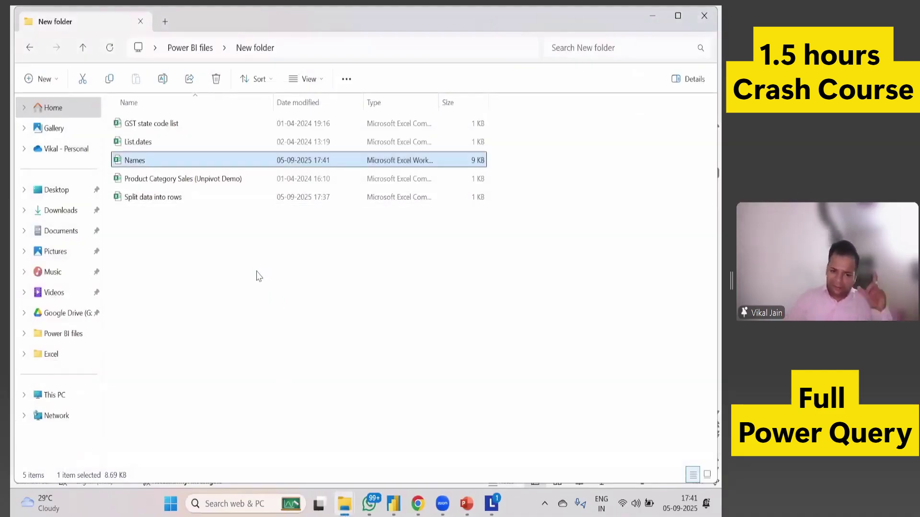
Reopen the Names workbook and autofit column A to the longest name.
key("alt+Tab")
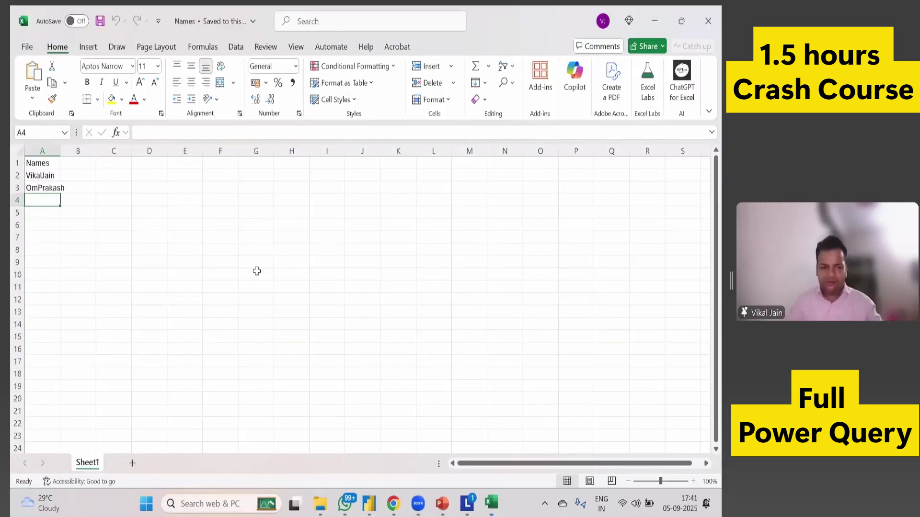
double_click(60, 154)
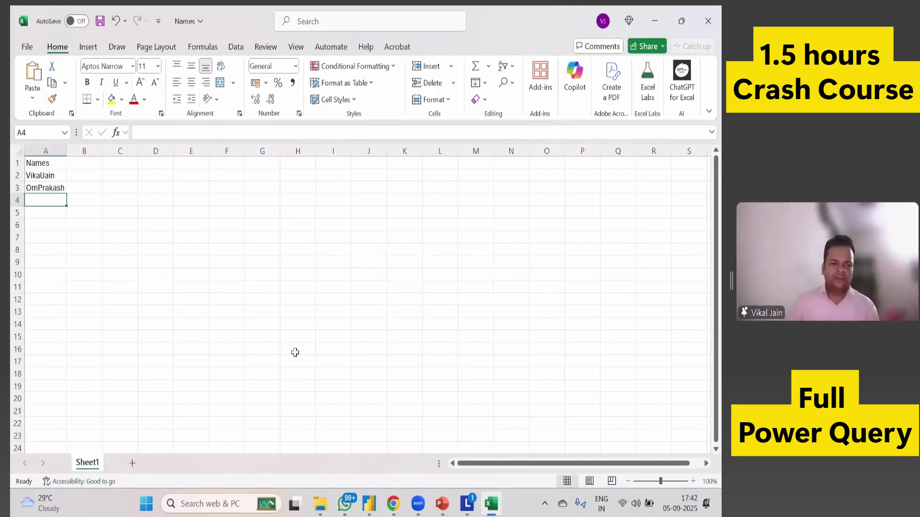
left_click(55, 186)
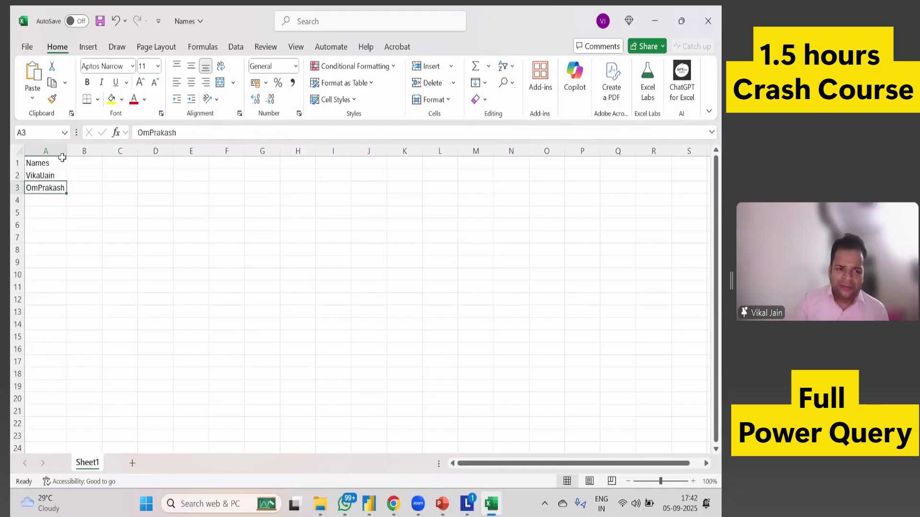
Turn A1:A3 into a table with headers via From Table/Range, loading it into Power Query as Table1.
left_click(237, 48)
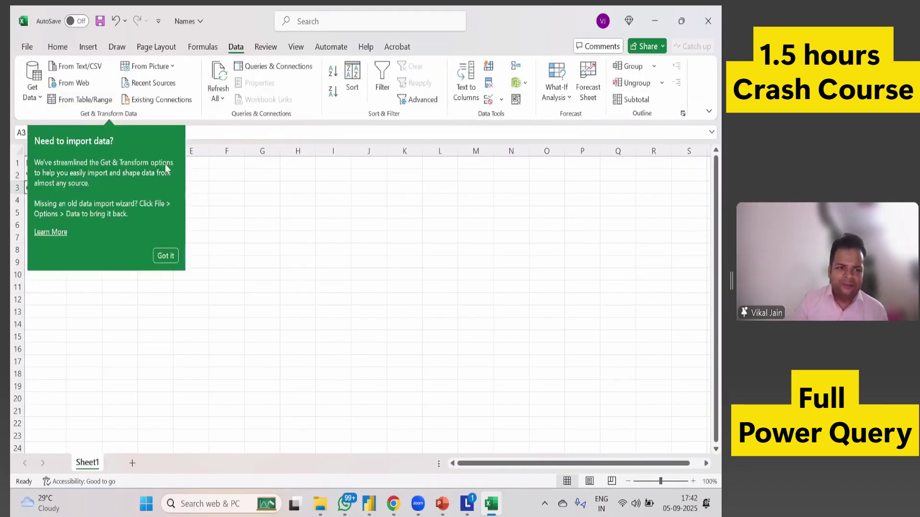
left_click(214, 210)
left_click(46, 175)
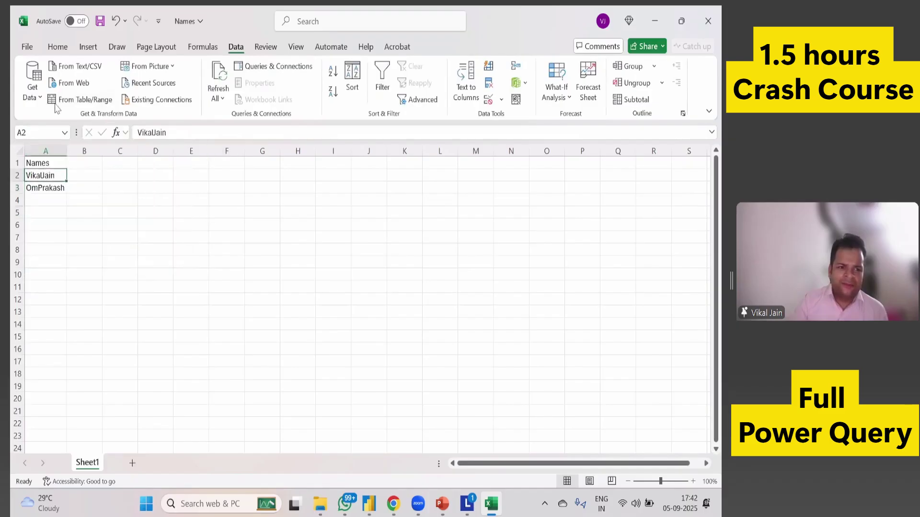
left_click(75, 101)
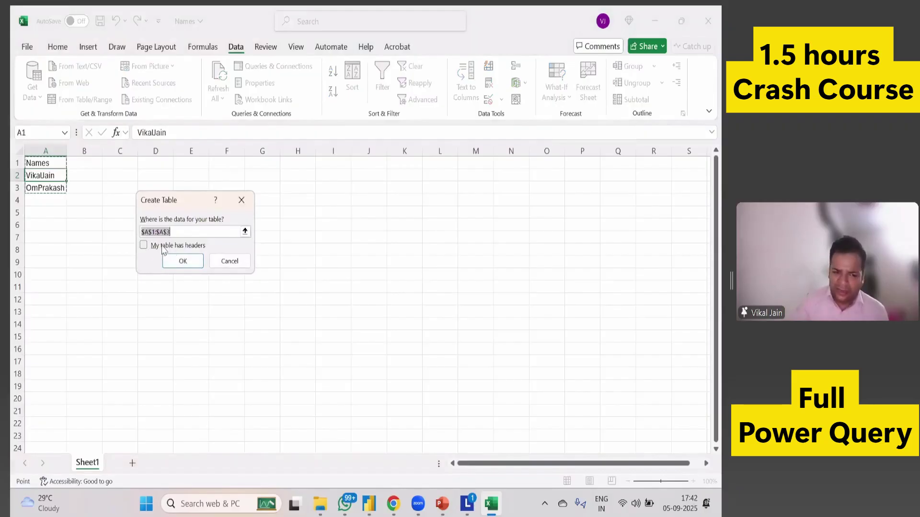
left_click(163, 248)
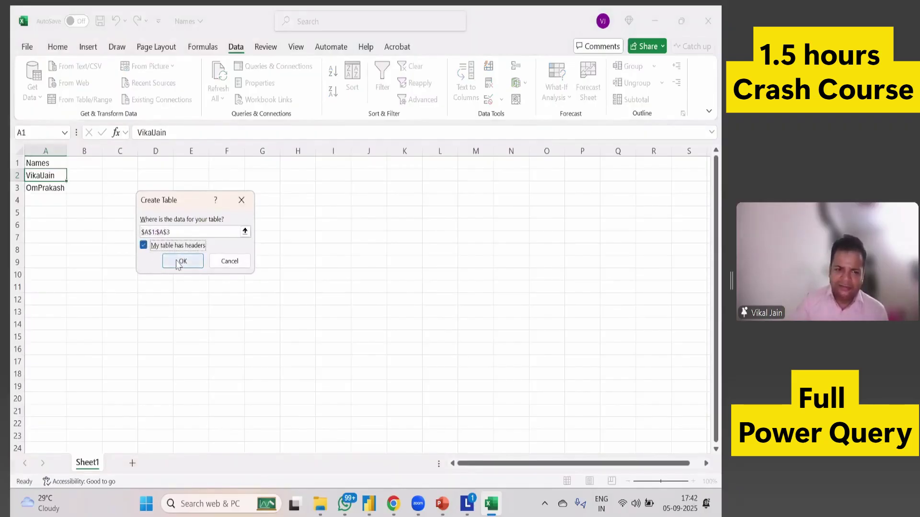
left_click(180, 262)
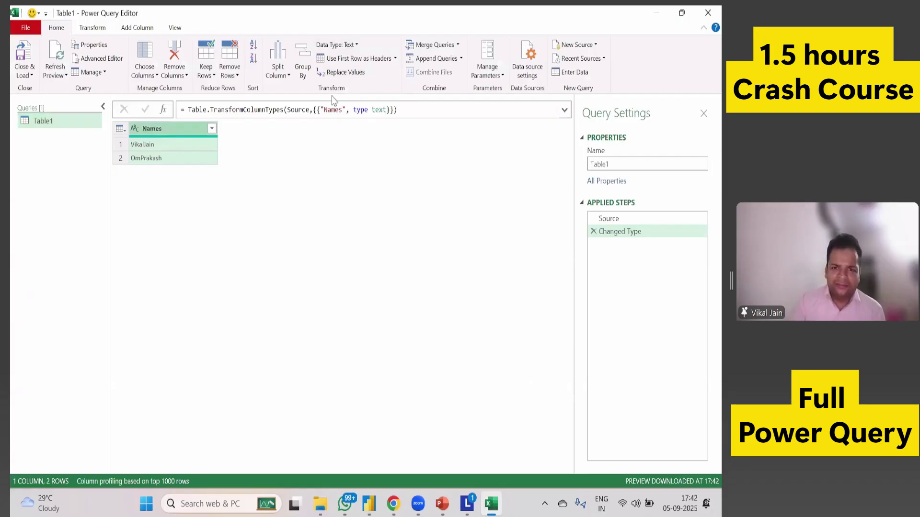
Split the Names column by lowercase-to-uppercase into Names.1 (first names) and Names.2 (surnames).
left_click(94, 29)
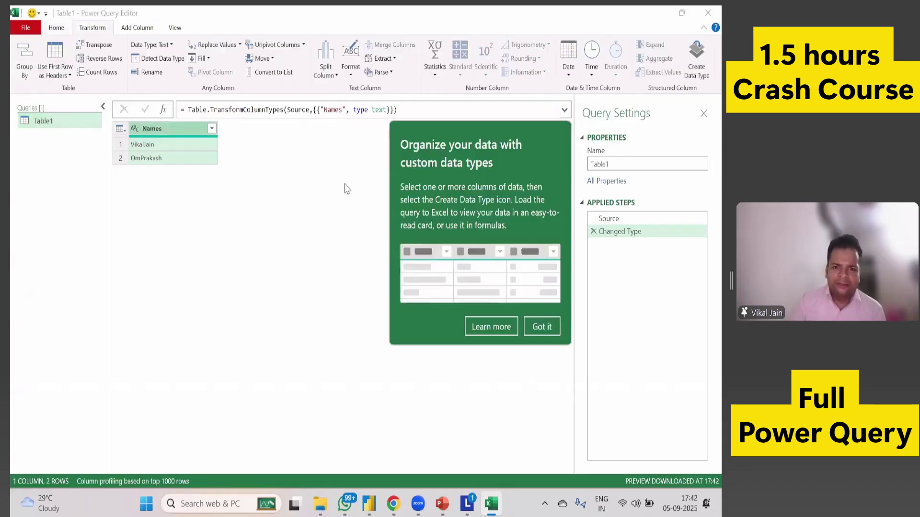
left_click(333, 78)
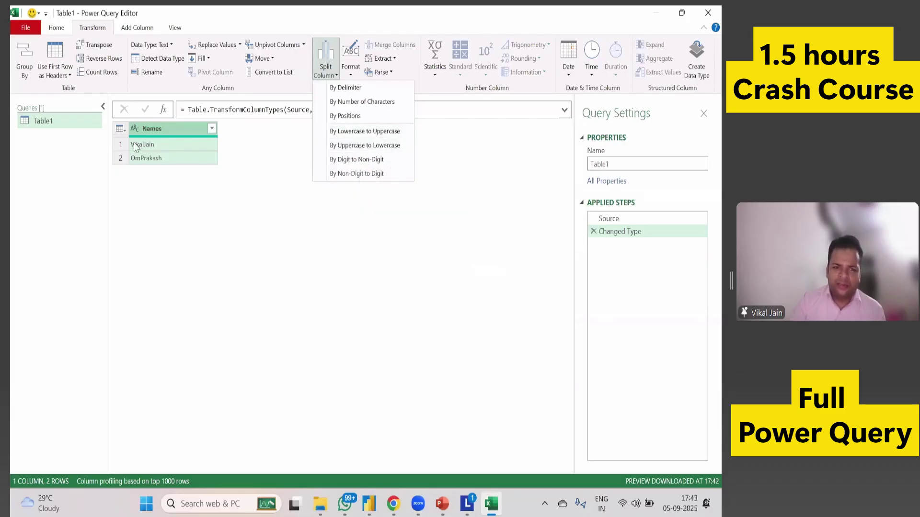
left_click(345, 132)
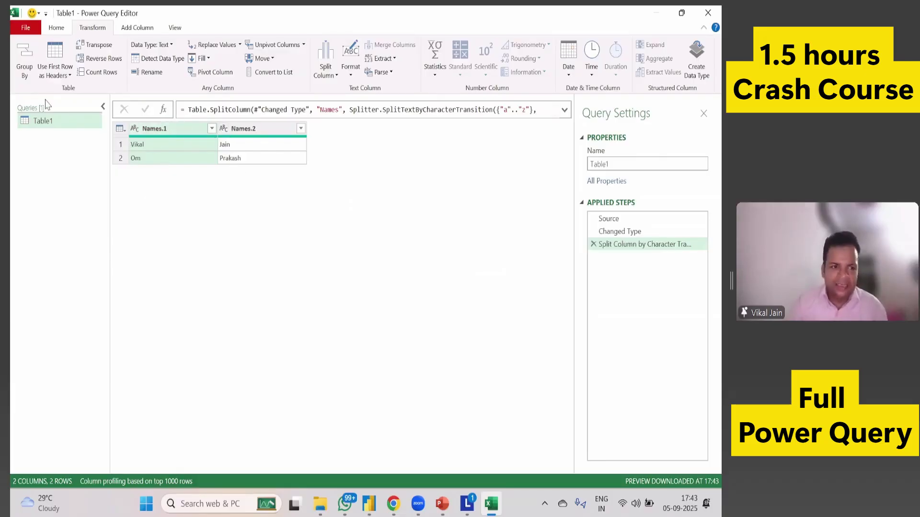
left_click(26, 27)
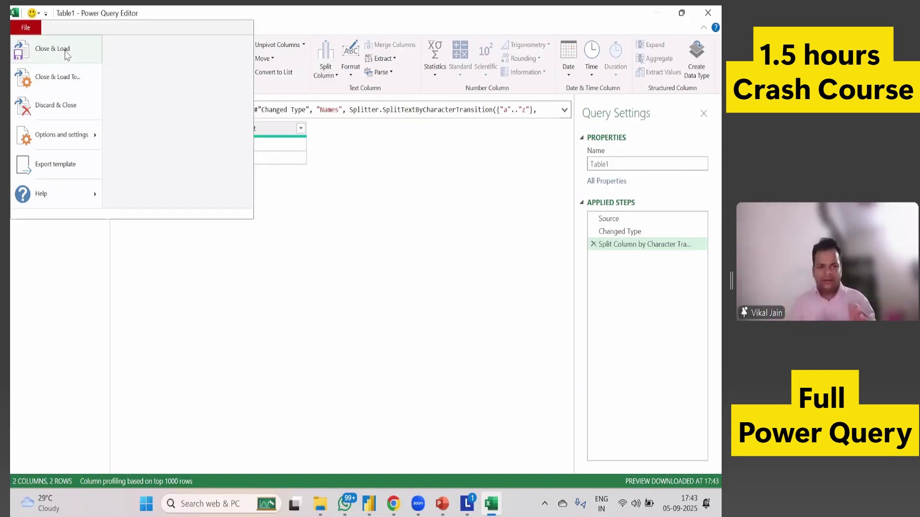
Load the split query into the existing worksheet at cell F4, then dismiss the two tips.
left_click(65, 81)
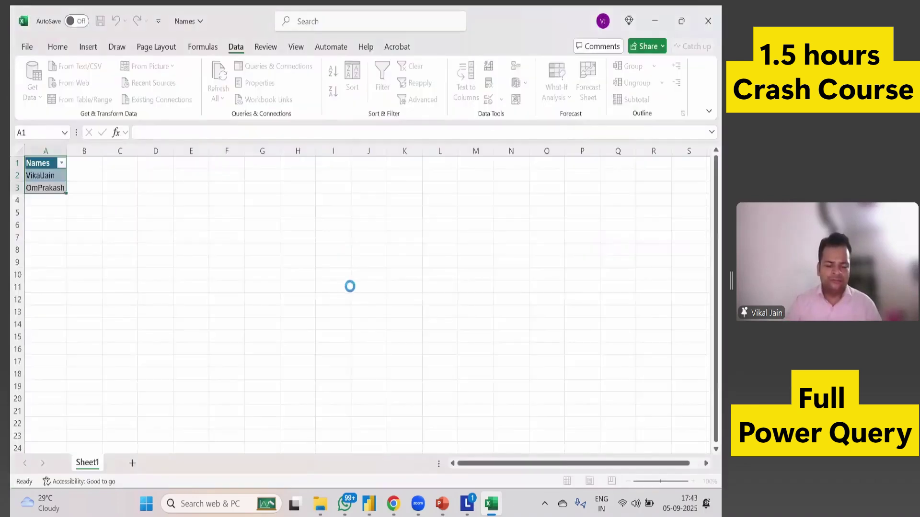
left_click_drag(198, 130, 368, 131)
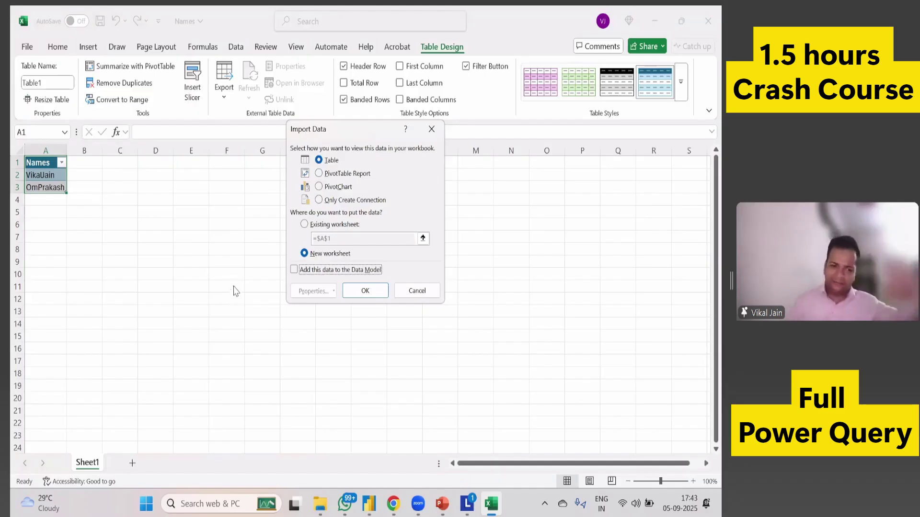
left_click(307, 225)
left_click(335, 239)
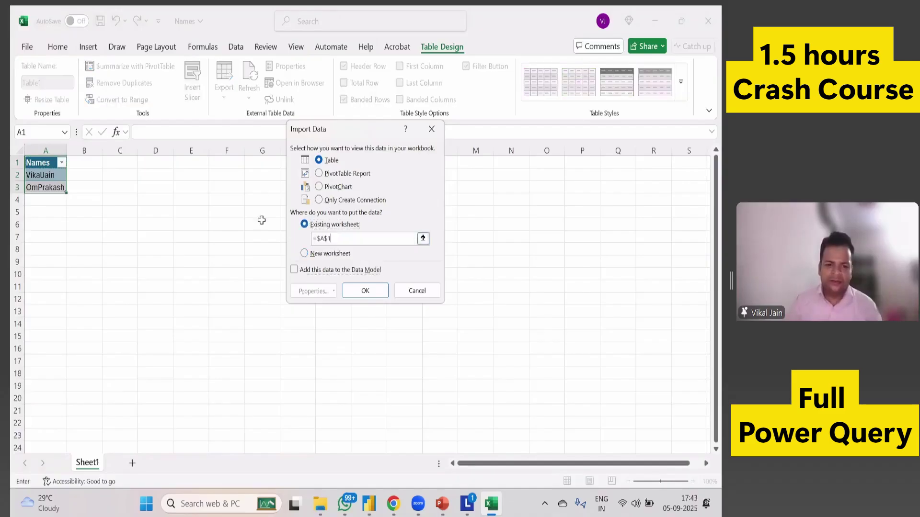
left_click(182, 178)
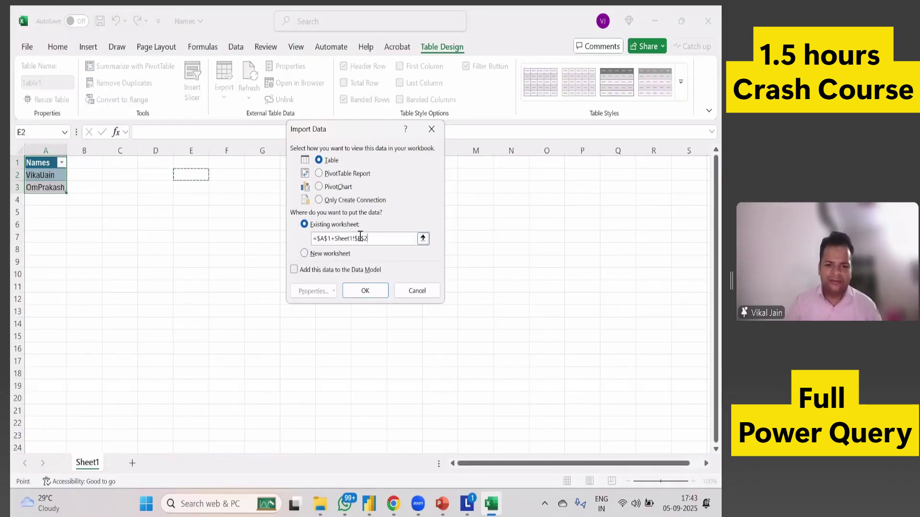
left_click_drag(374, 239, 297, 247)
left_click(227, 200)
left_click(361, 291)
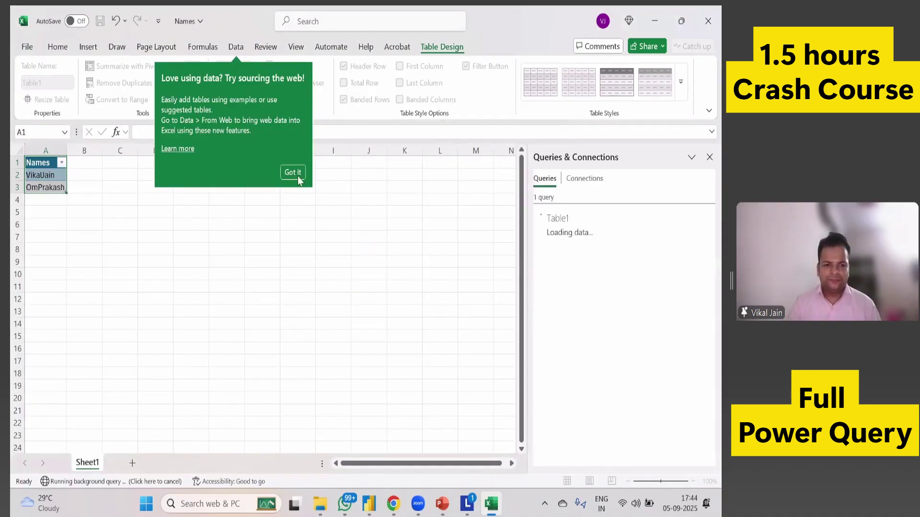
left_click(293, 173)
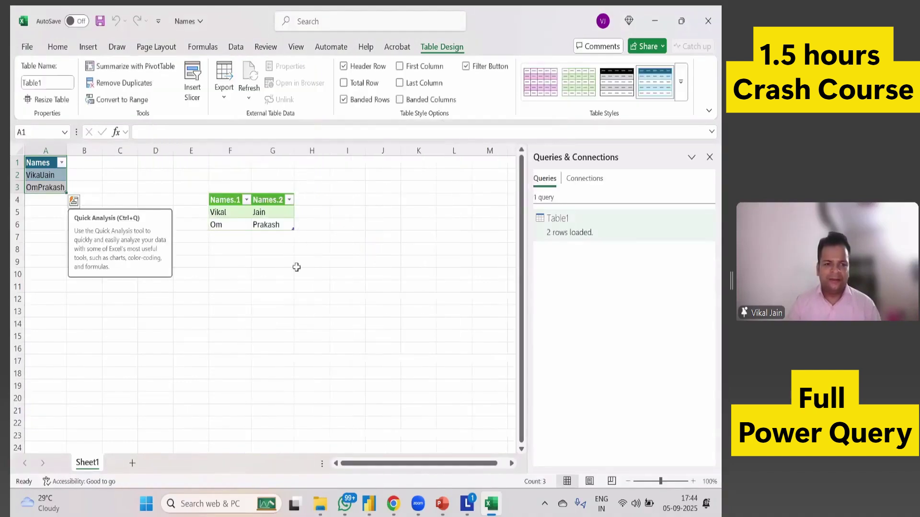
left_click(240, 285)
Replace cell A2 of the Names list with a three-part run-together full name.
left_click(48, 176)
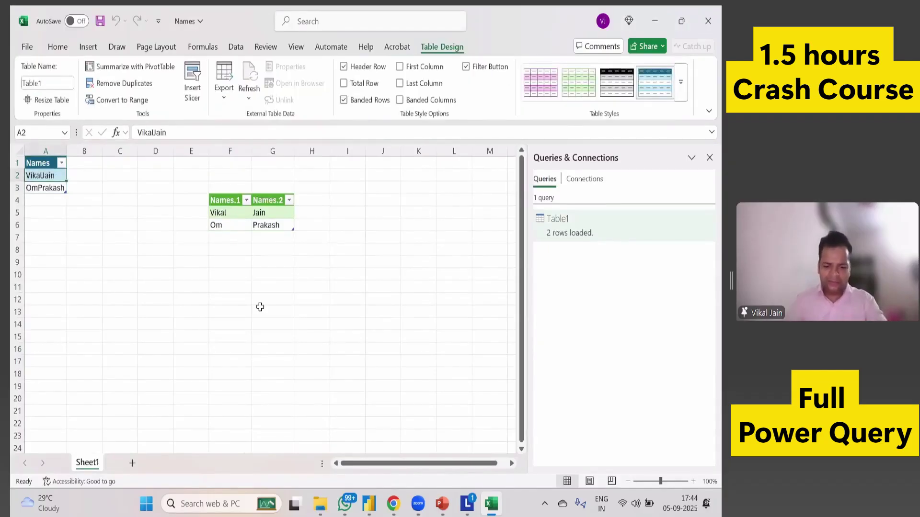
type("KOmal")
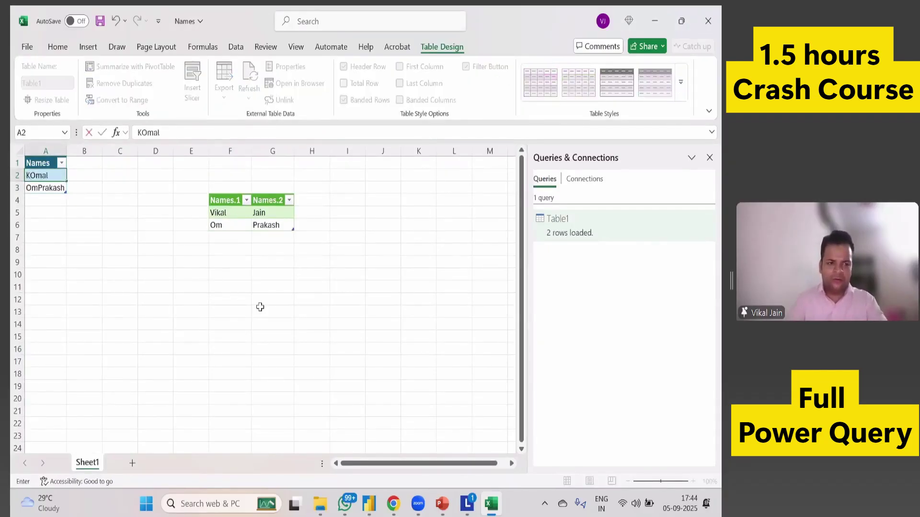
key("Escape")
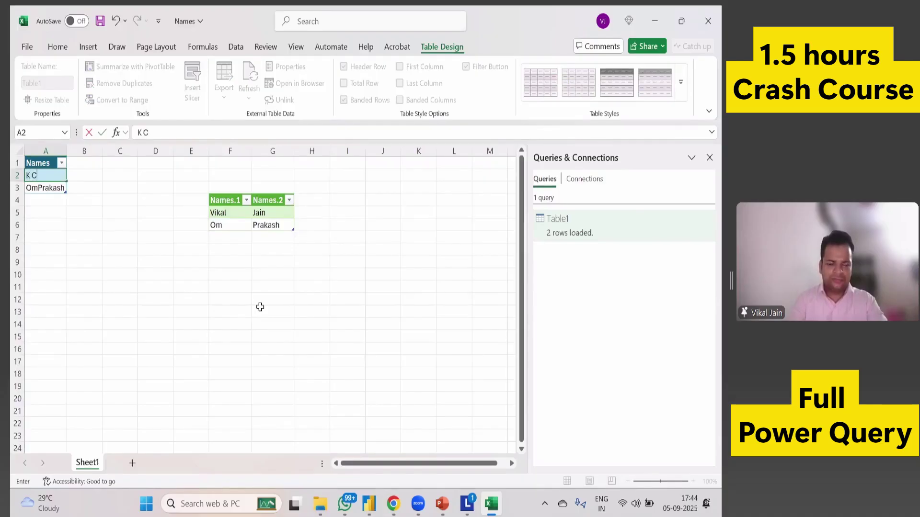
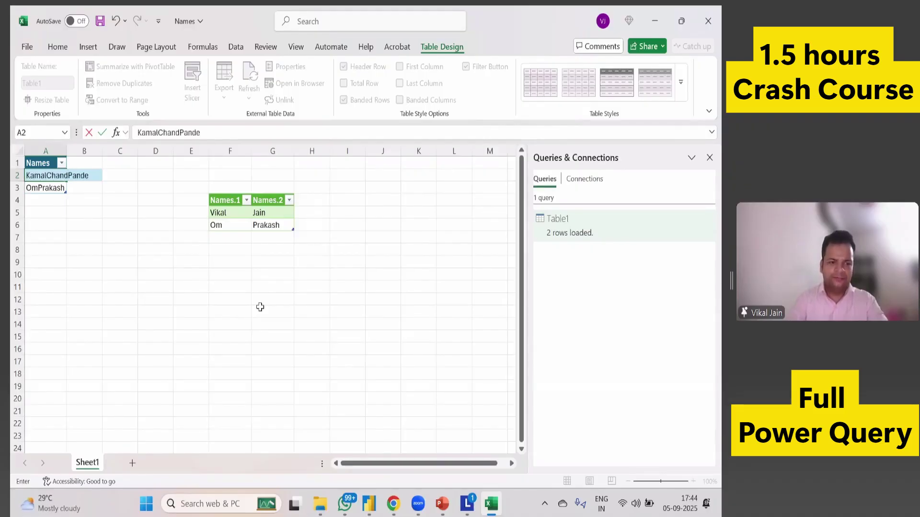
key("Return")
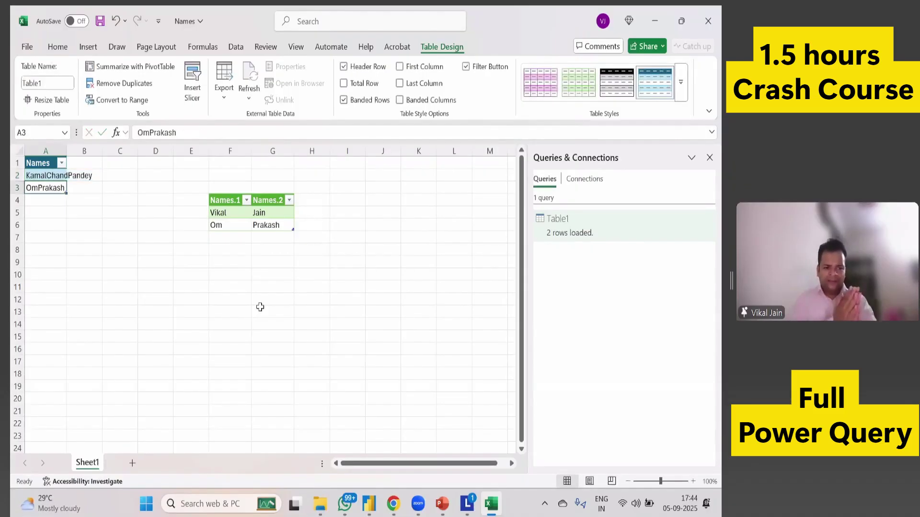
Refresh the query output table and reopen the Table1 query in Power Query Editor.
left_click(267, 226)
right_click(267, 226)
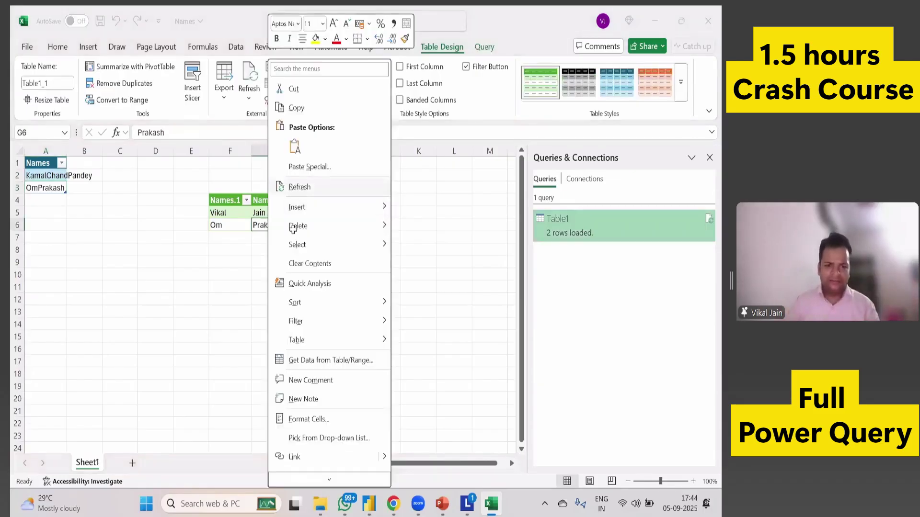
left_click(227, 215)
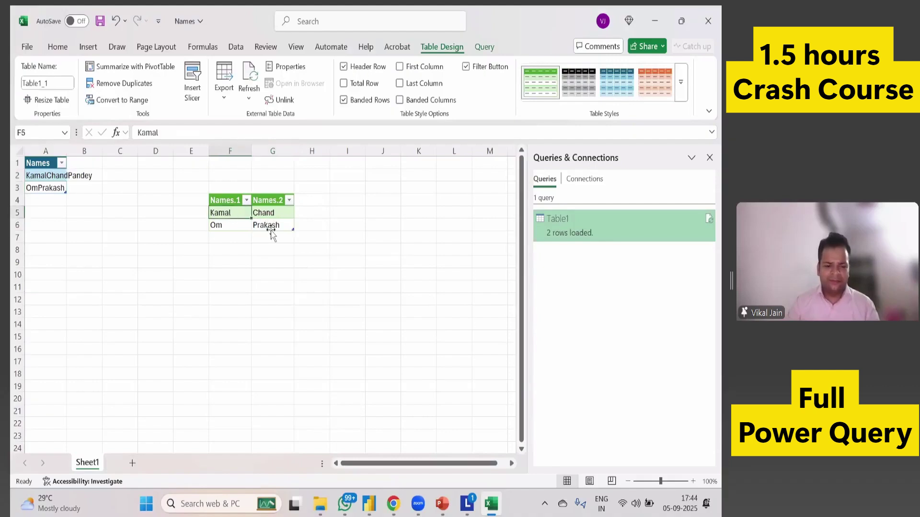
left_click(572, 226)
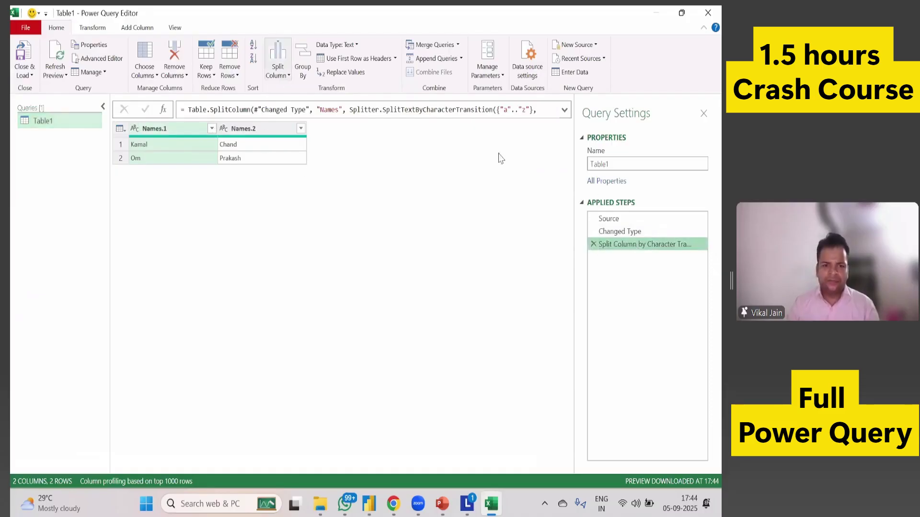
Swap the old split step for a lowercase-to-uppercase split of Names and load it to Excel.
left_click(594, 244)
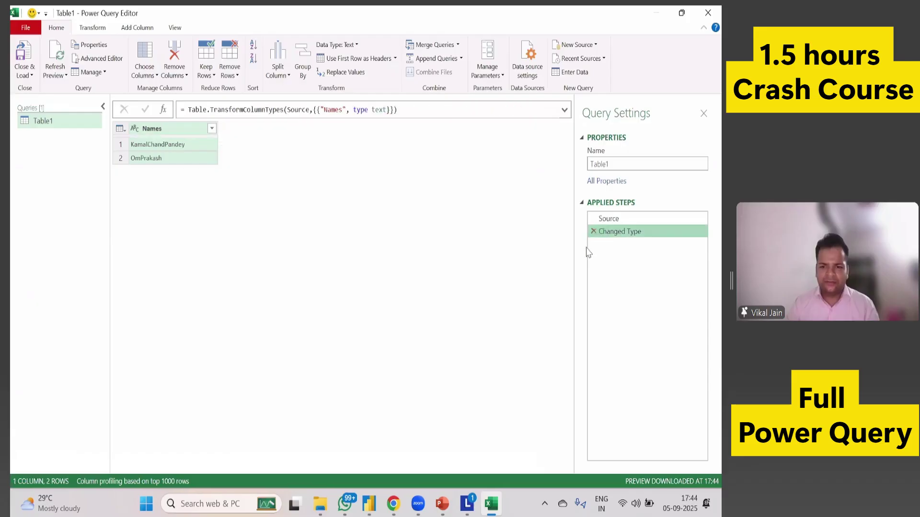
left_click(286, 75)
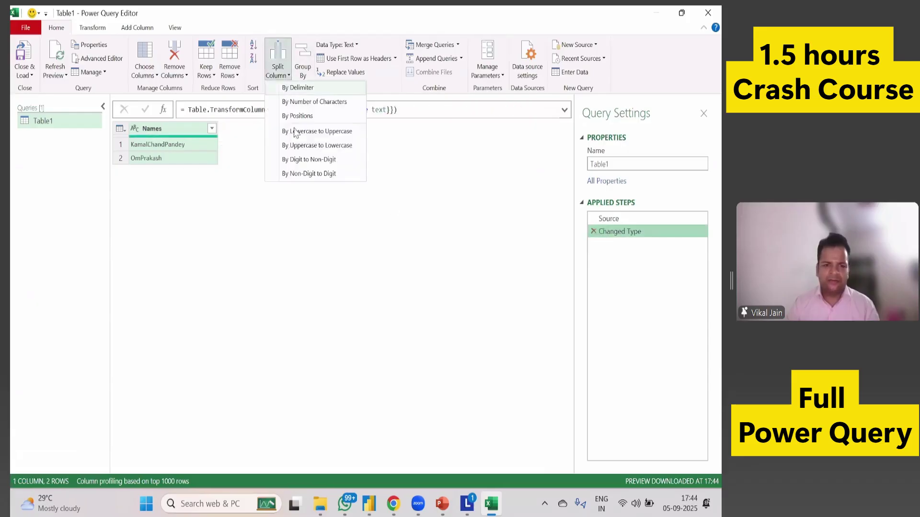
left_click(299, 133)
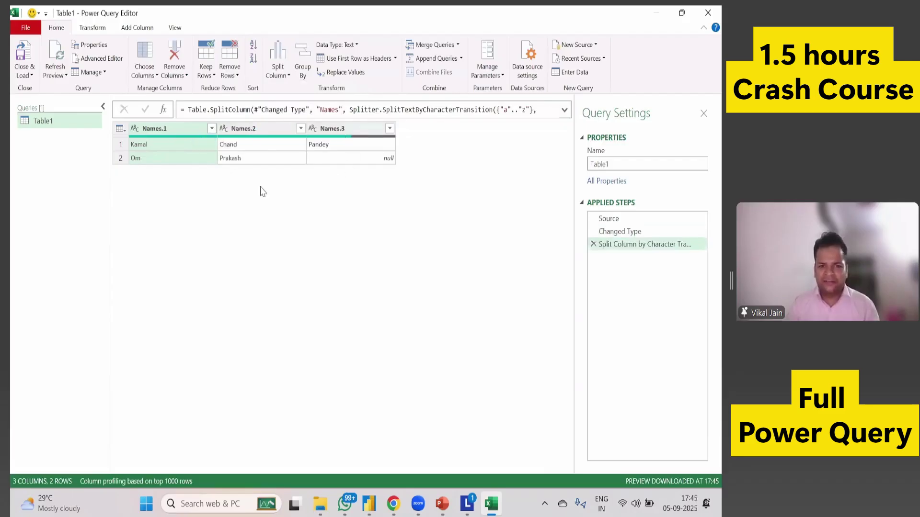
left_click(594, 245)
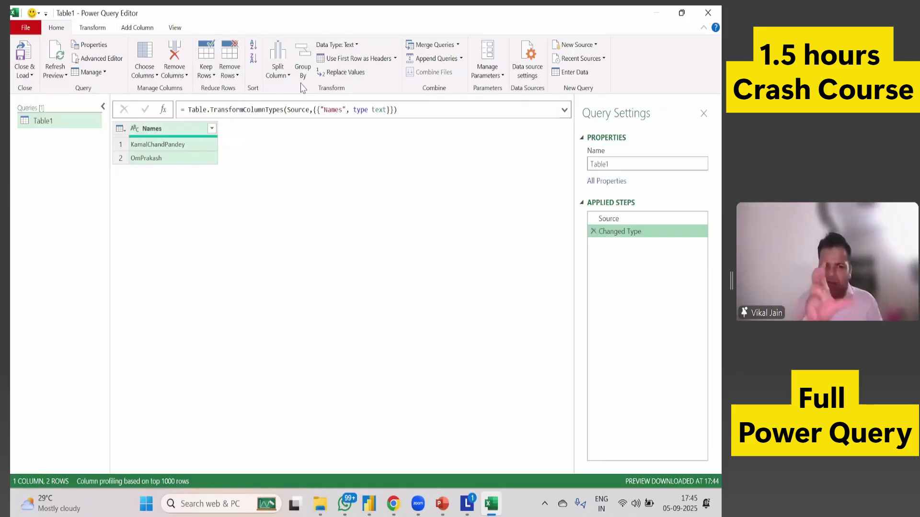
left_click(282, 74)
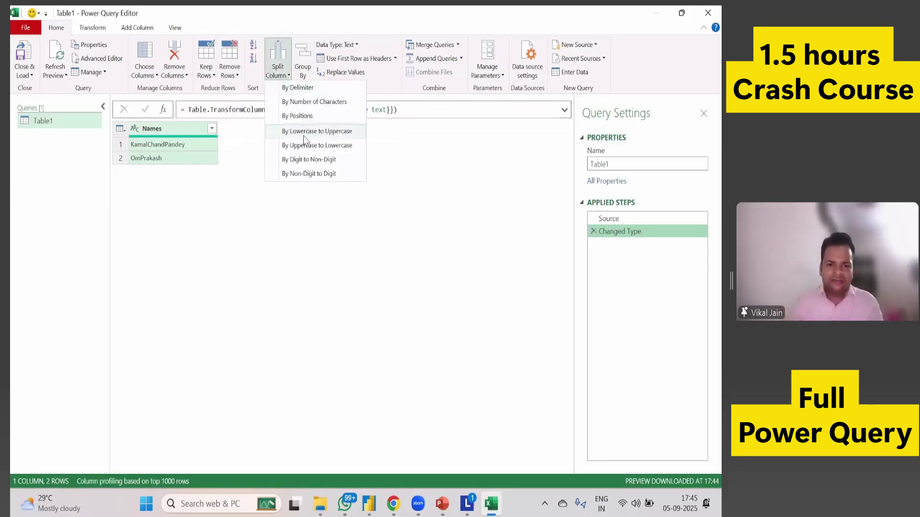
left_click(303, 135)
left_click(25, 76)
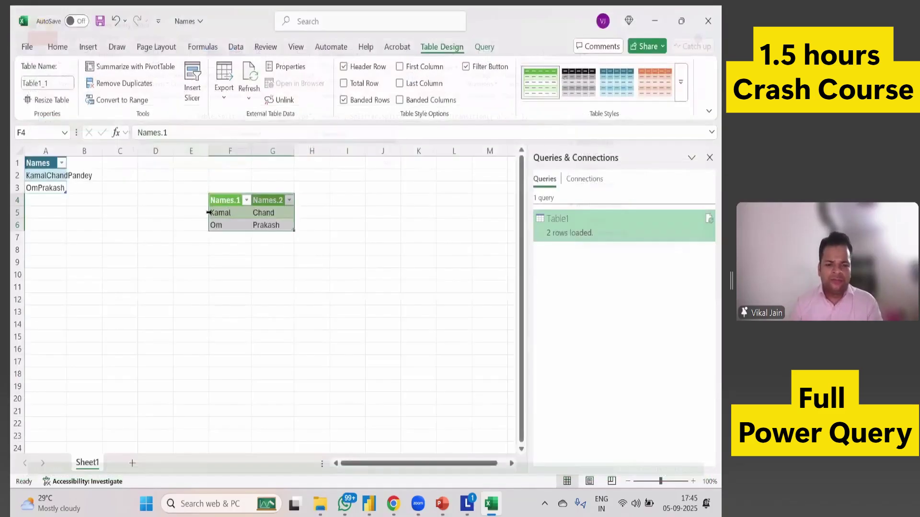
left_click(331, 317)
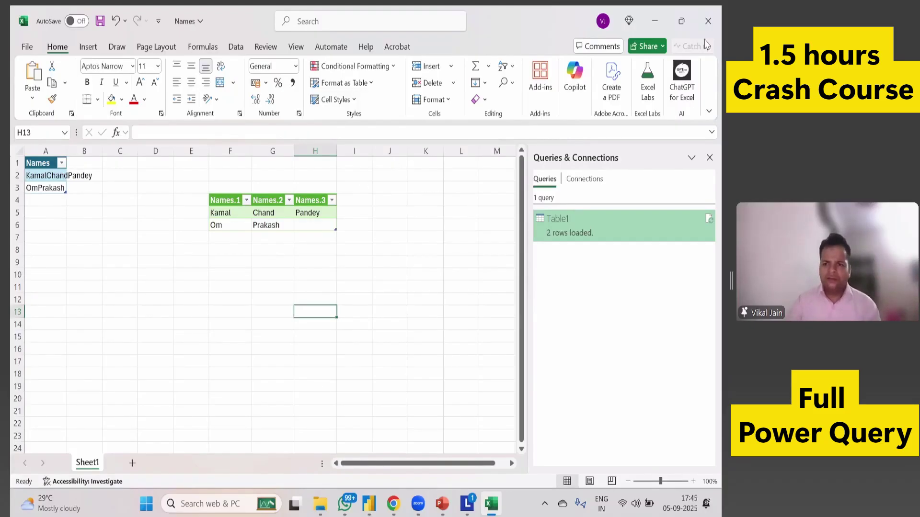
Close the Names workbook without saving and open Product Category Sales (Unpivot Demo) CSV.
left_click(710, 22)
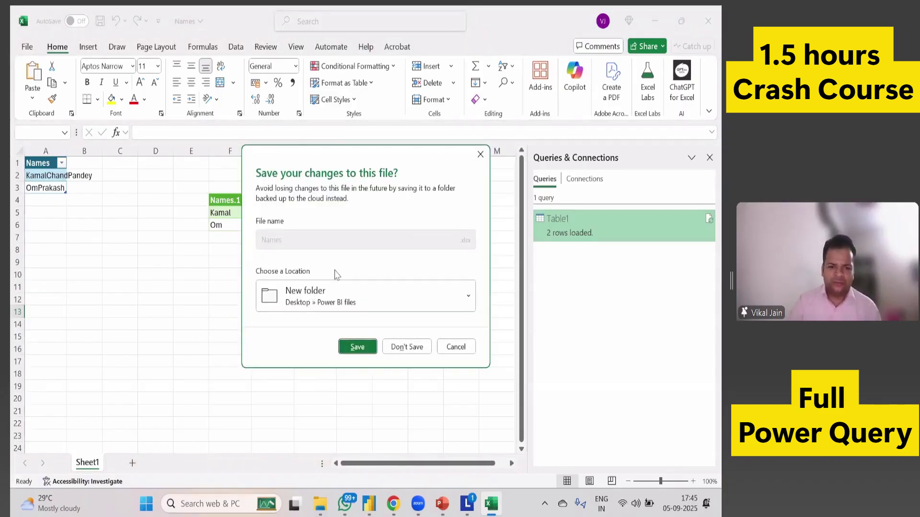
left_click(406, 353)
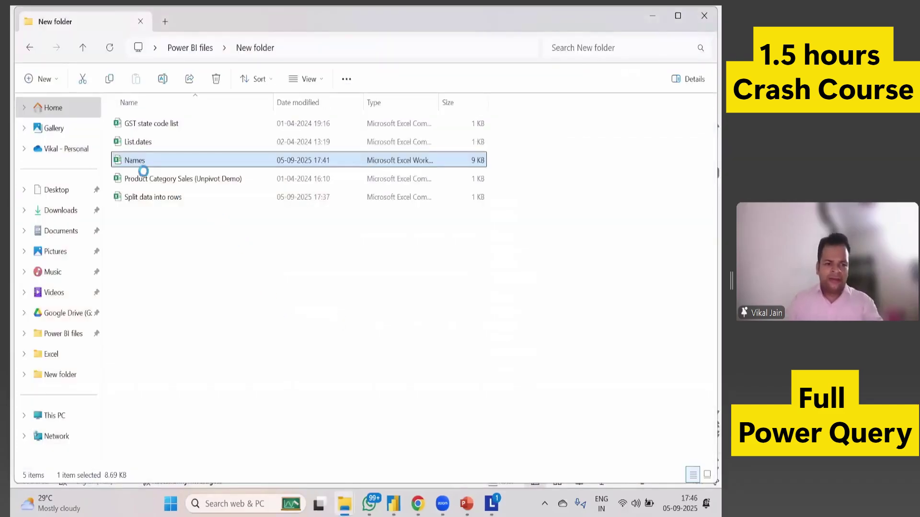
left_click(144, 179)
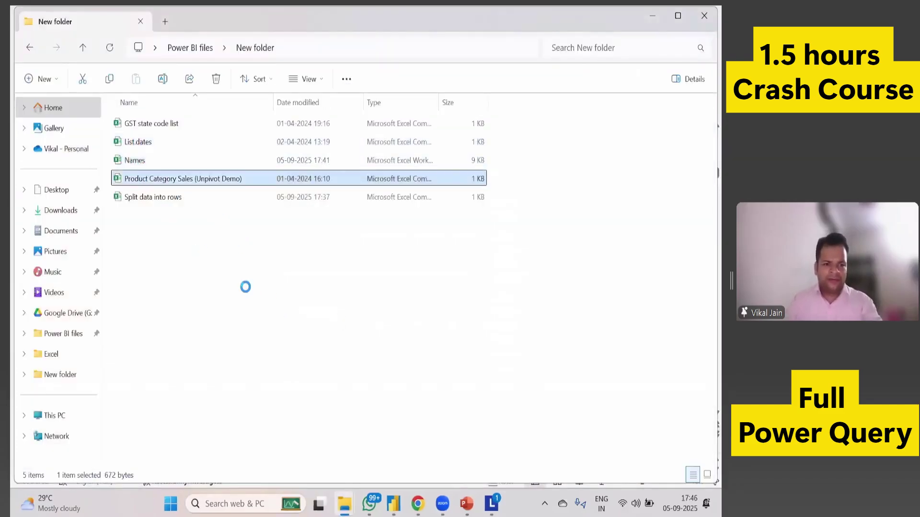
key("Return")
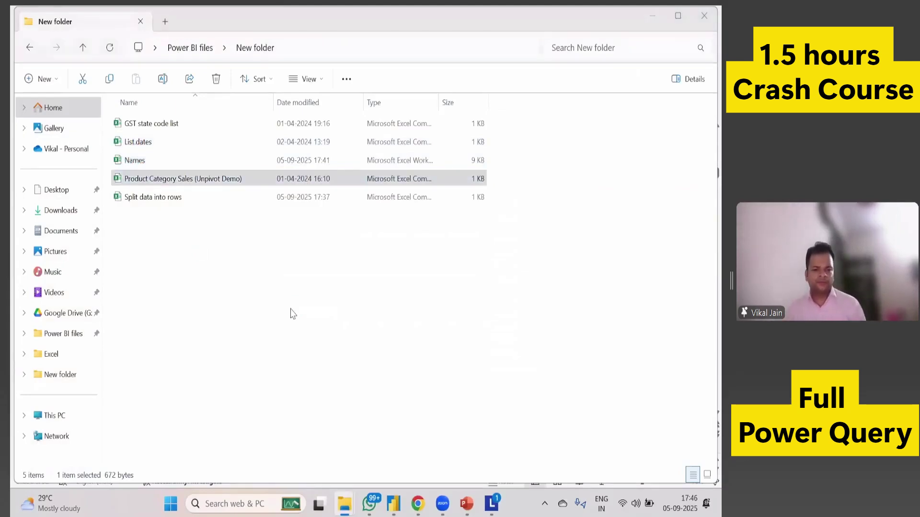
Autofit columns A to E, review the Date, Product Category and region headers, then close.
key("ctrl+a")
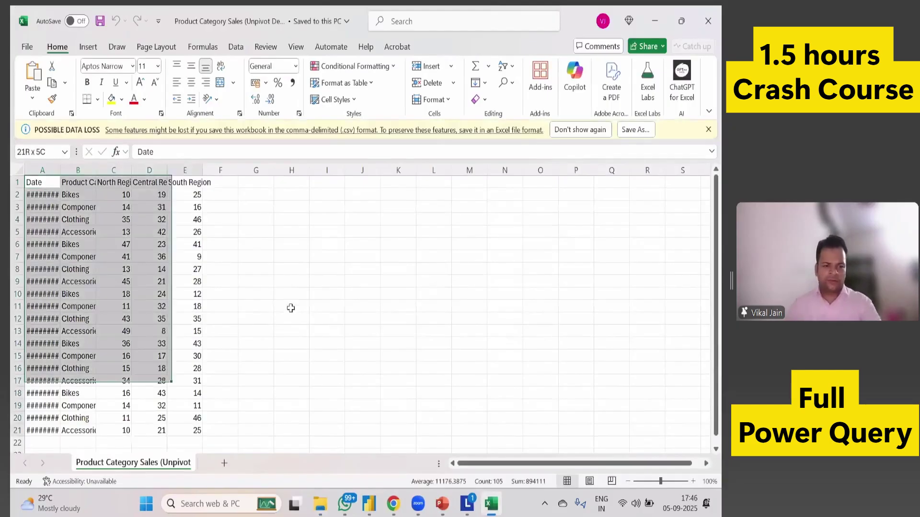
key("alt")
key("h")
key("o")
key("i")
left_click(359, 307)
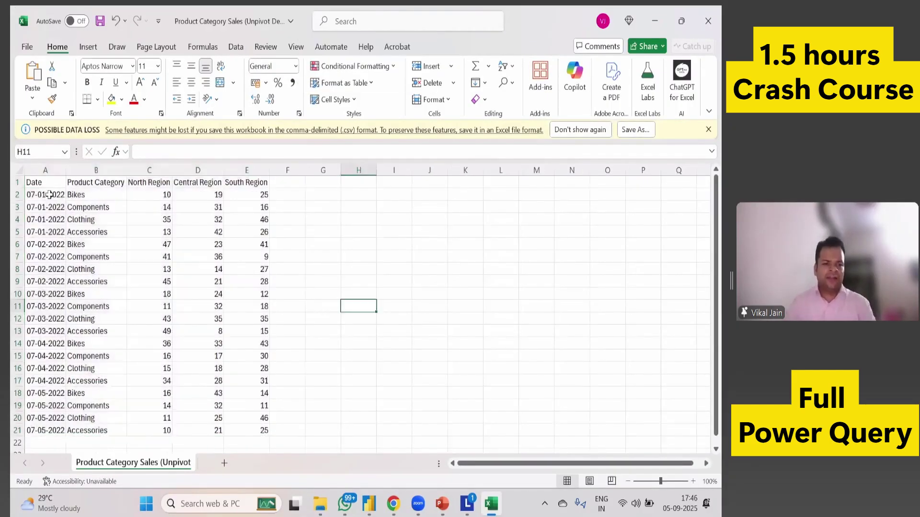
key("ctrl+Home")
left_click(96, 184)
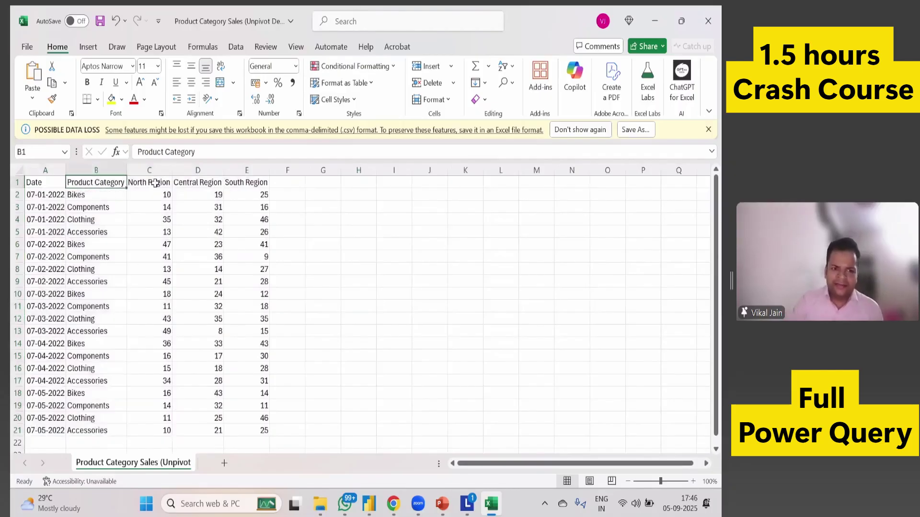
left_click(155, 184)
left_click(205, 184)
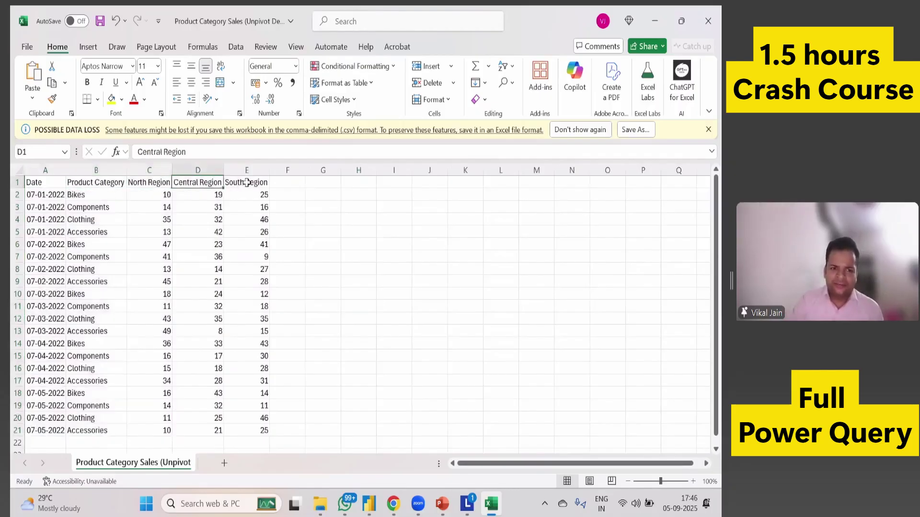
left_click(245, 184)
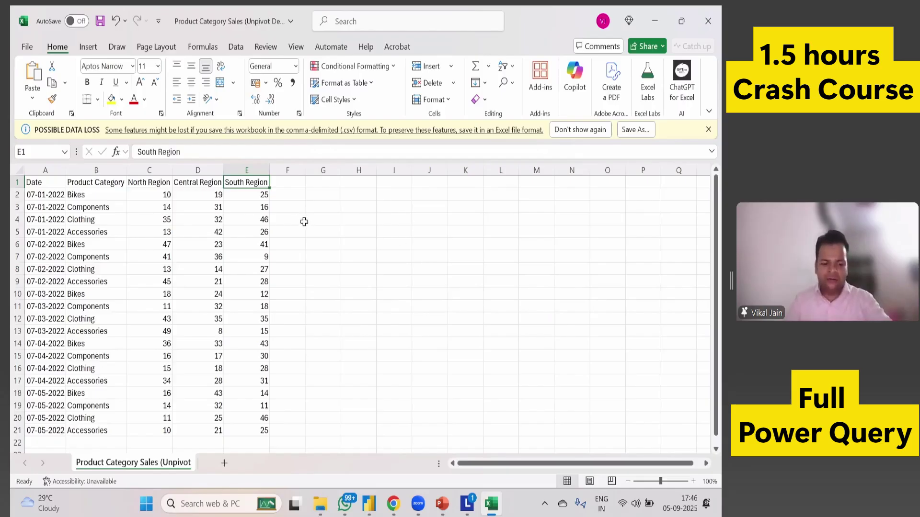
key("ctrl+w")
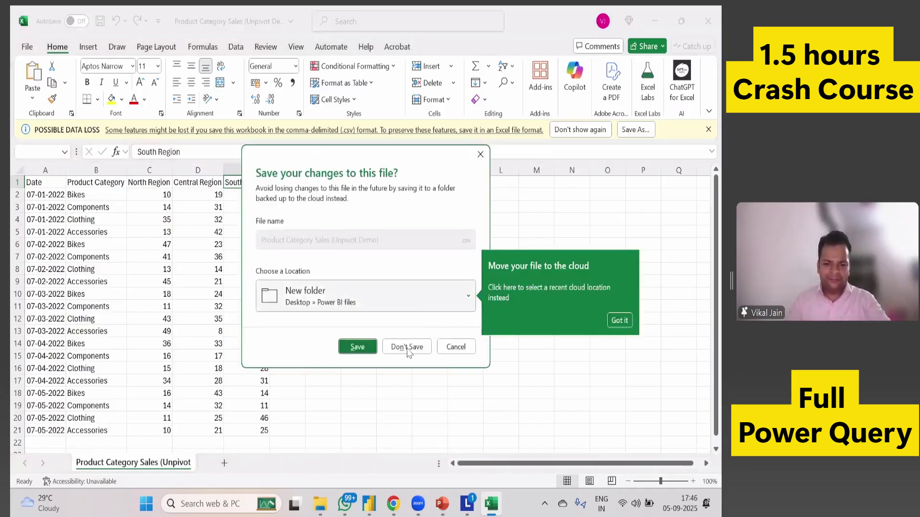
Discard CSV changes and import Product Category Sales (Unpivot Demo).csv in Power BI via Text/CSV.
left_click(407, 347)
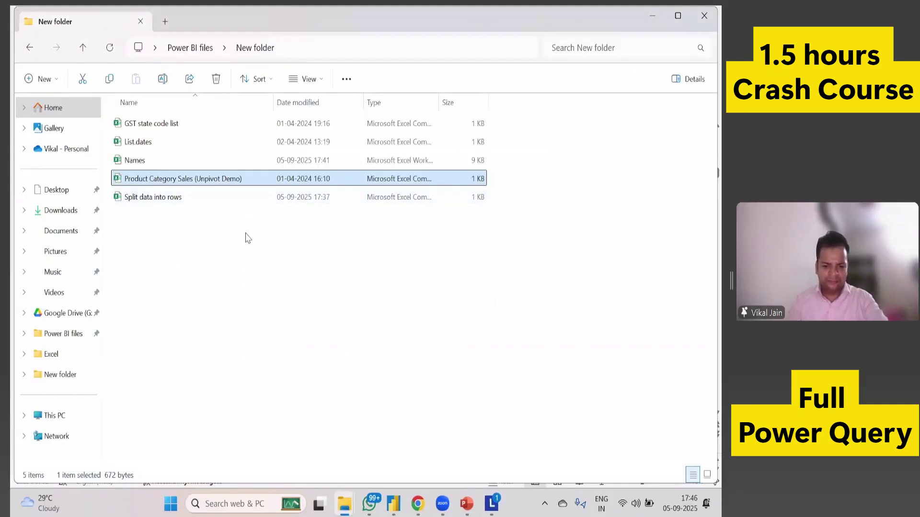
key("alt+Tab")
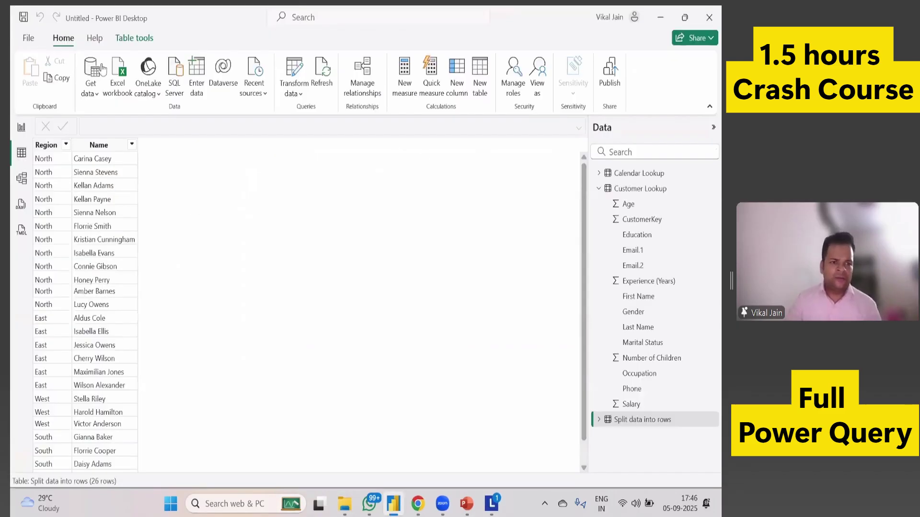
left_click(91, 88)
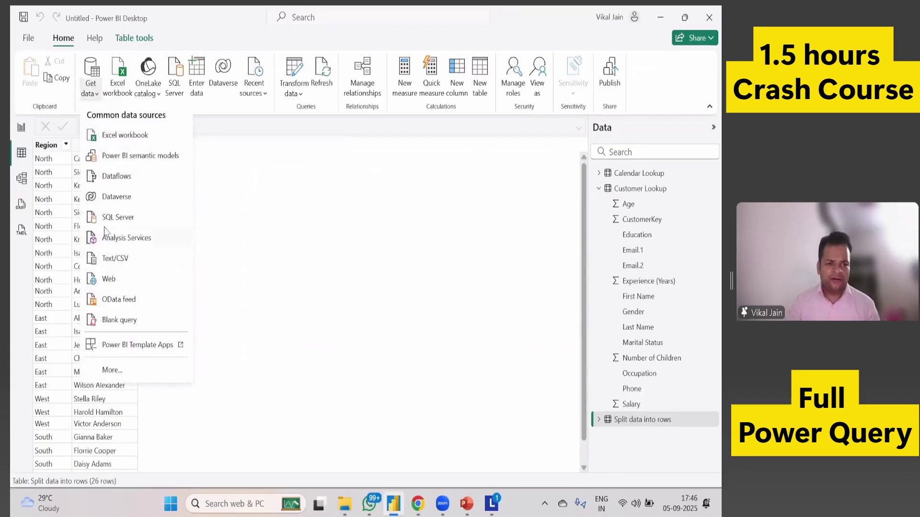
left_click(115, 265)
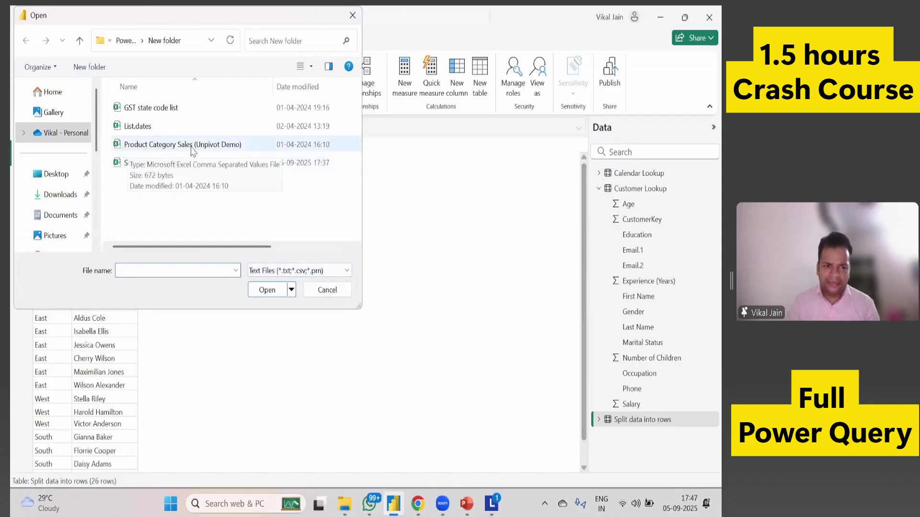
left_click(228, 147)
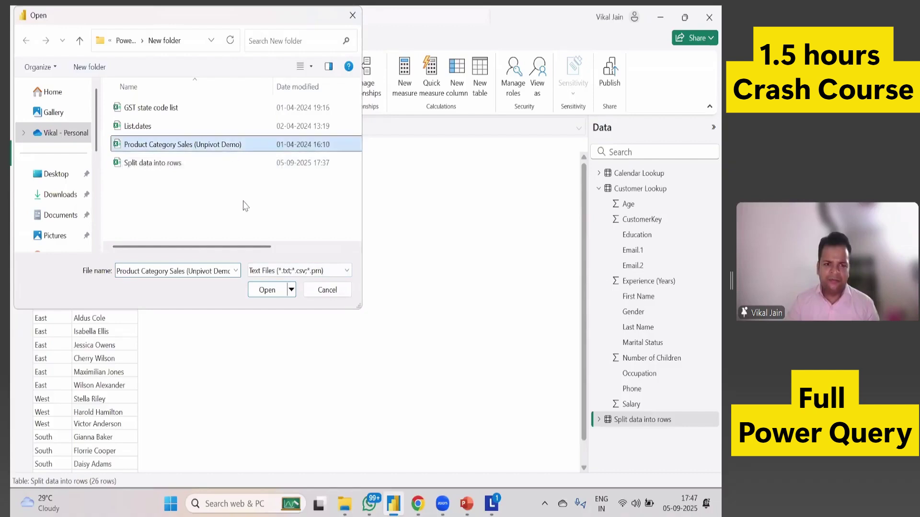
left_click(276, 291)
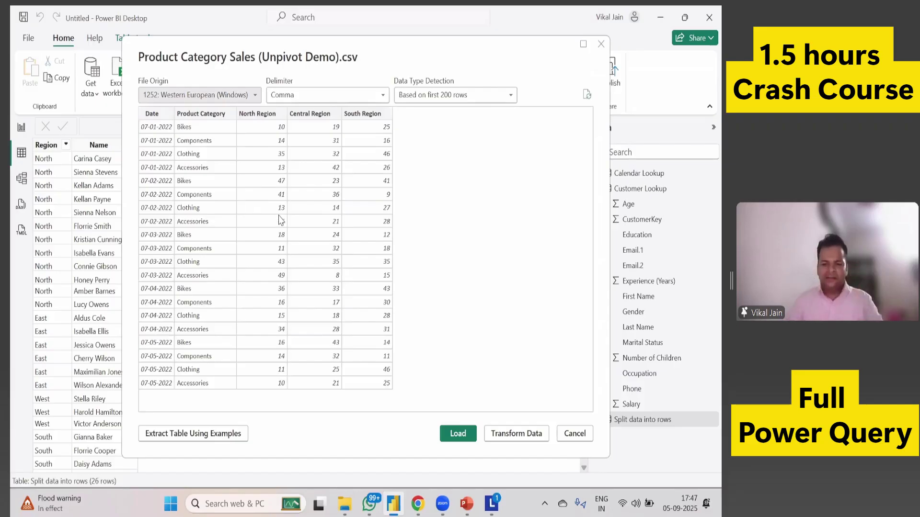
Unpivot the North, Central and South Region columns into Attribute and Value rows.
left_click(516, 434)
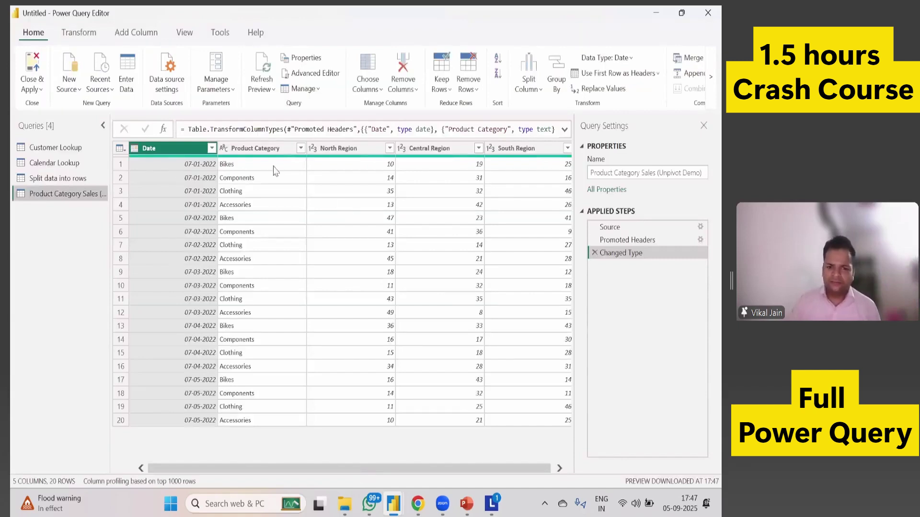
left_click(85, 37)
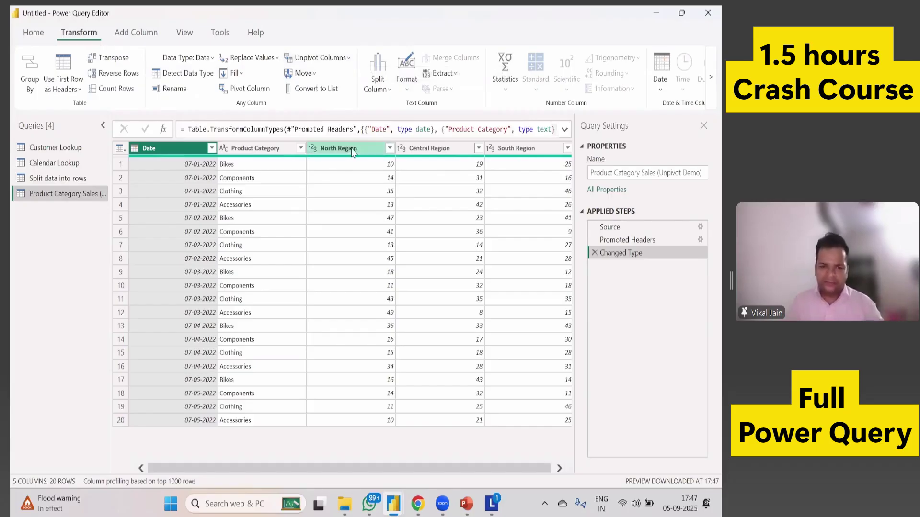
left_click(352, 148)
left_click(431, 148, "ctrl")
left_click(535, 149, "ctrl")
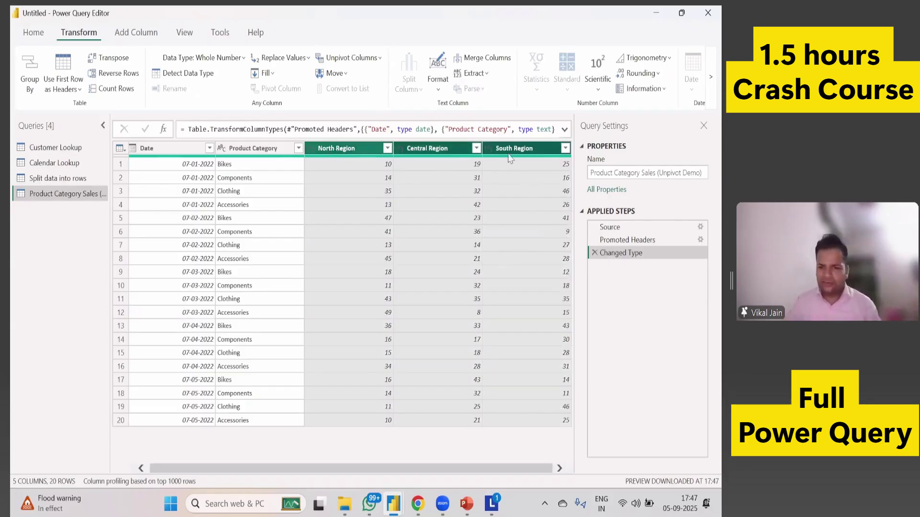
left_click(355, 66)
left_click(360, 91)
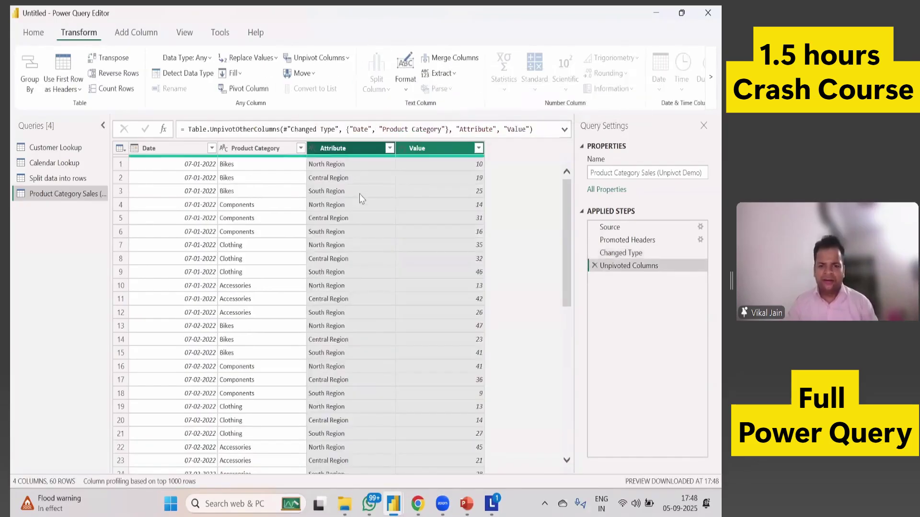
scroll(343, 271, "down", 4)
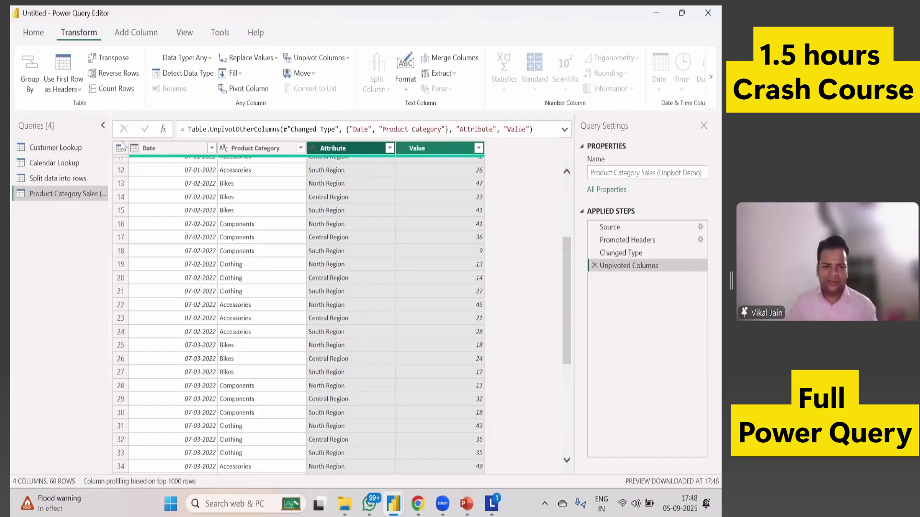
Open and close the Home tab's apply options several times, then restore the editor window.
left_click(34, 33)
left_click(45, 91)
left_click(45, 90)
left_click(46, 90)
left_click(161, 232)
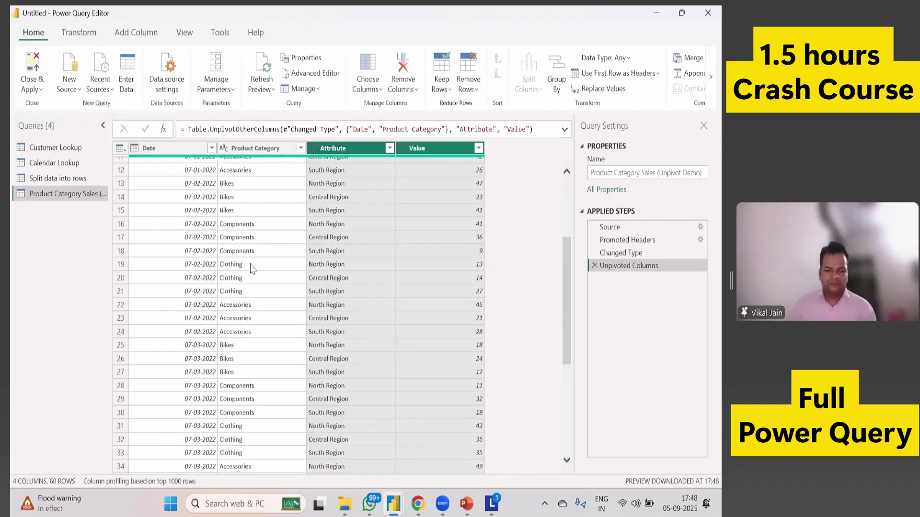
left_click(41, 90)
left_click(44, 111)
left_click(41, 90)
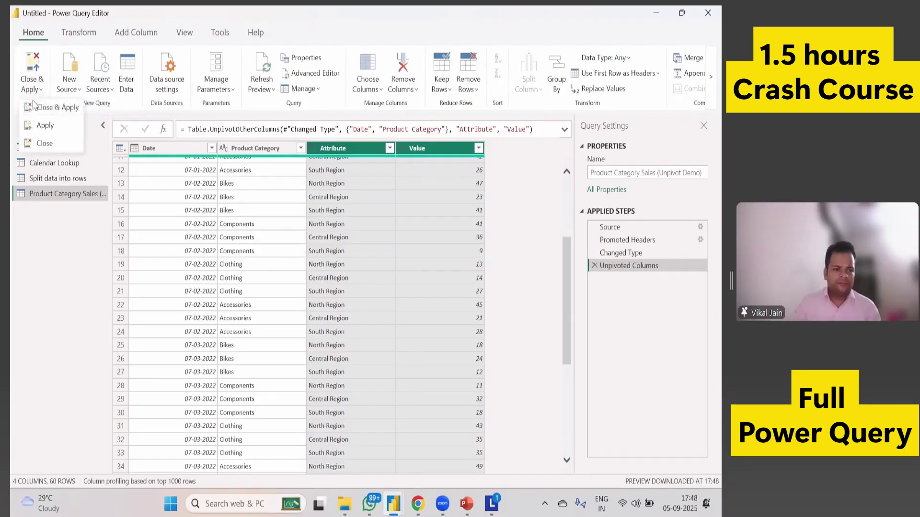
left_click(276, 224)
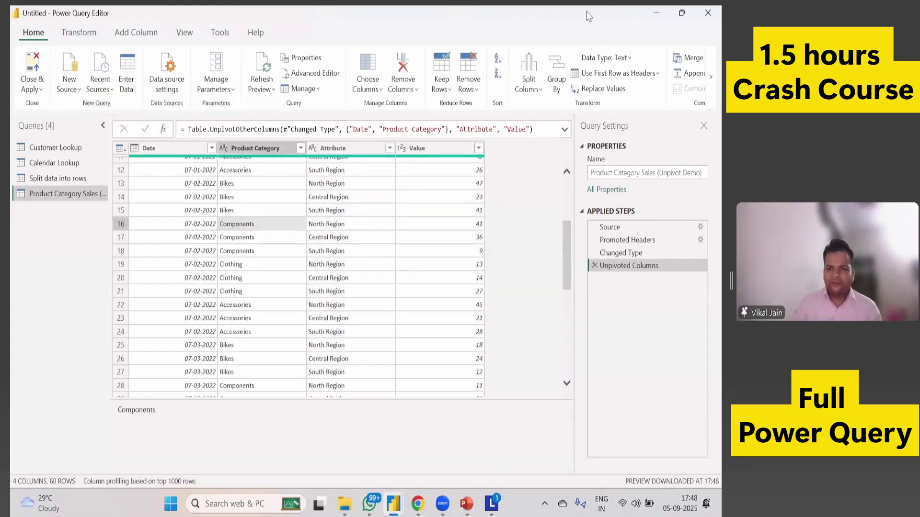
key("super+Down")
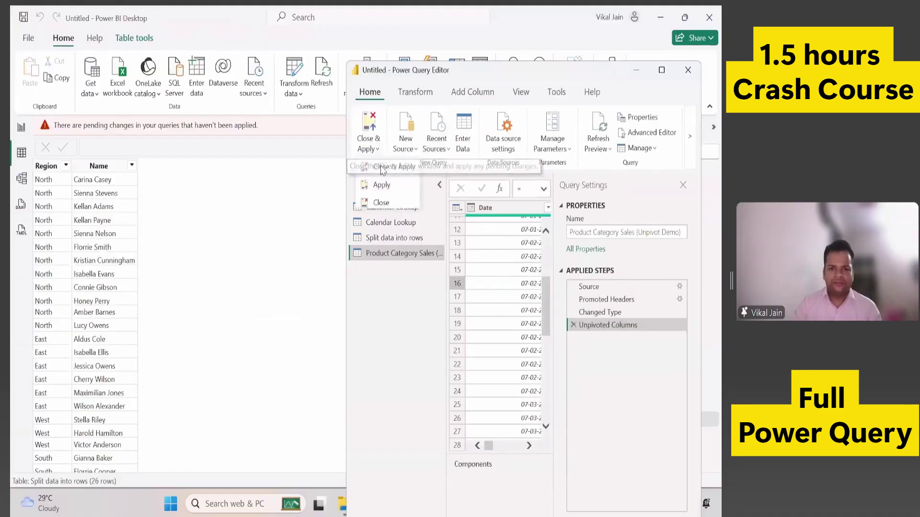
Close the query editor and apply the pending query changes to the model.
left_click(377, 149)
left_click(378, 203)
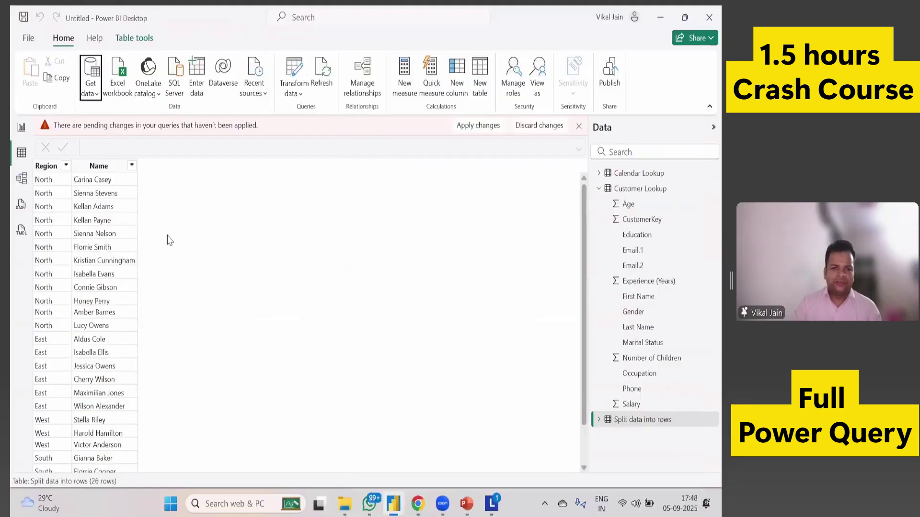
left_click(479, 128)
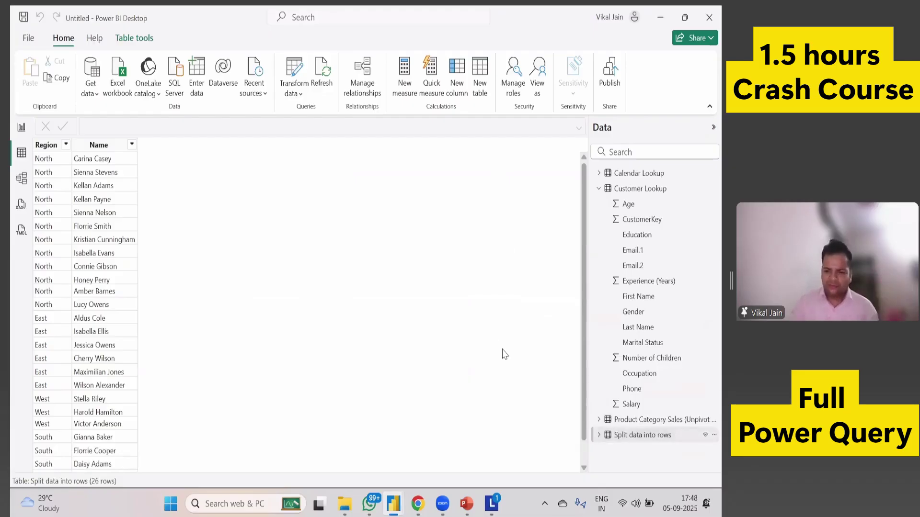
Inspect the unpivoted Product Category Sales data in Table view, then return to Report view.
left_click(637, 435)
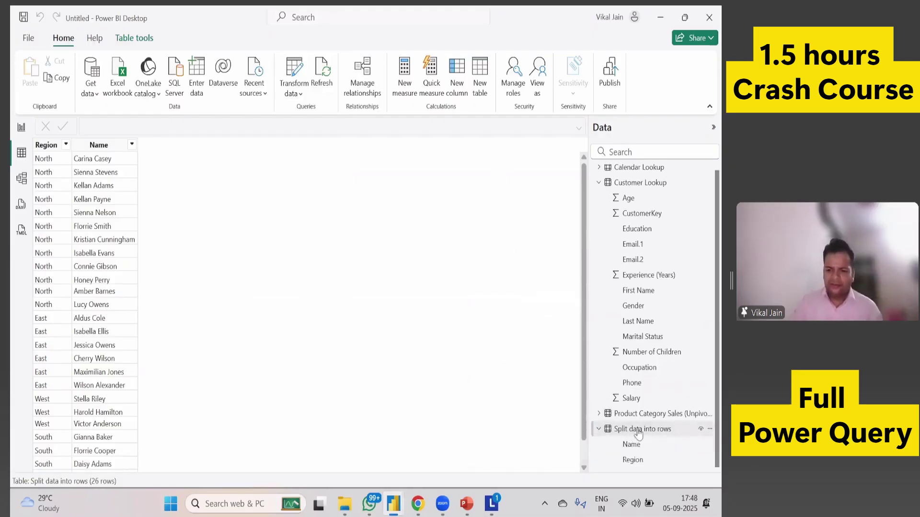
left_click(644, 414)
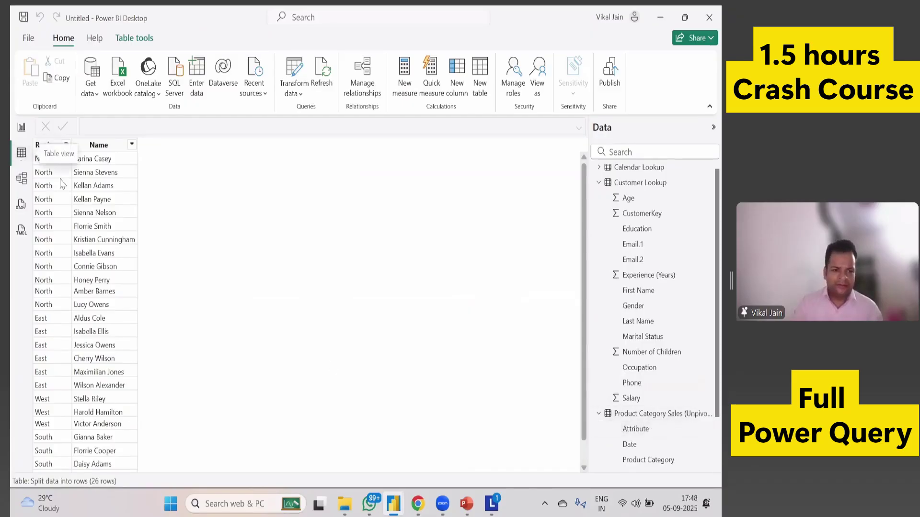
left_click(654, 414)
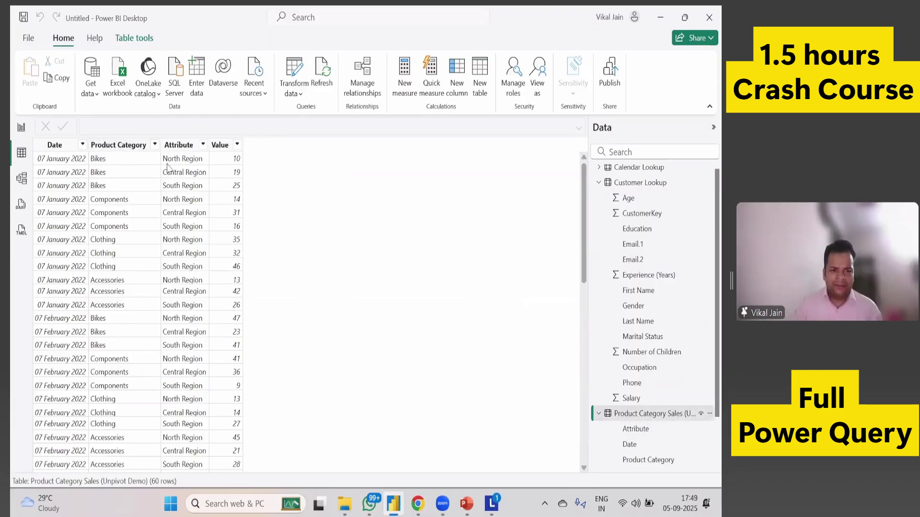
left_click(22, 134)
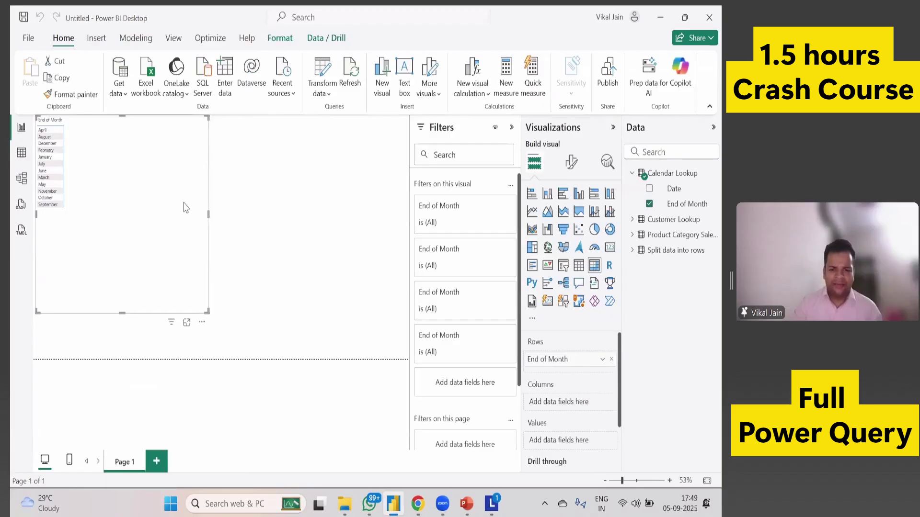
Replace the End of Month matrix with a new matrix showing Product Category Sales Attribute in Rows.
key("Delete")
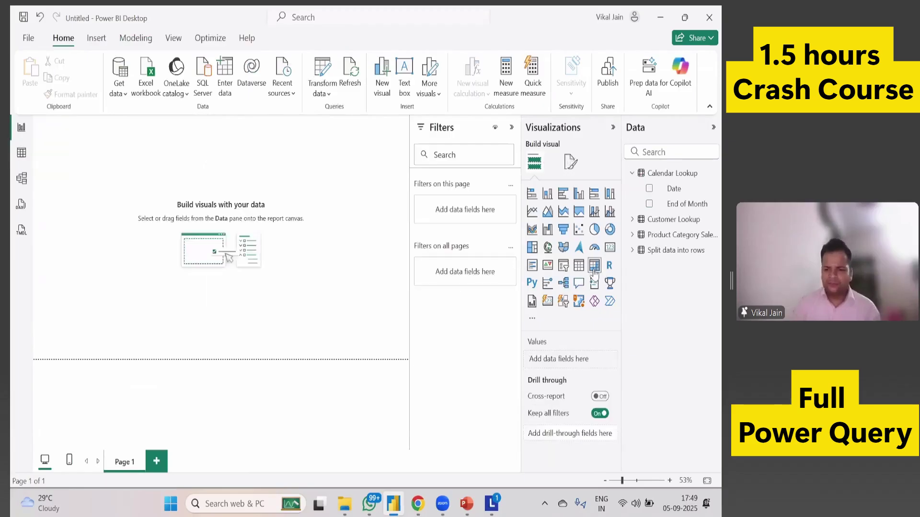
key("ctrl+z")
left_click_drag(117, 213, 132, 228)
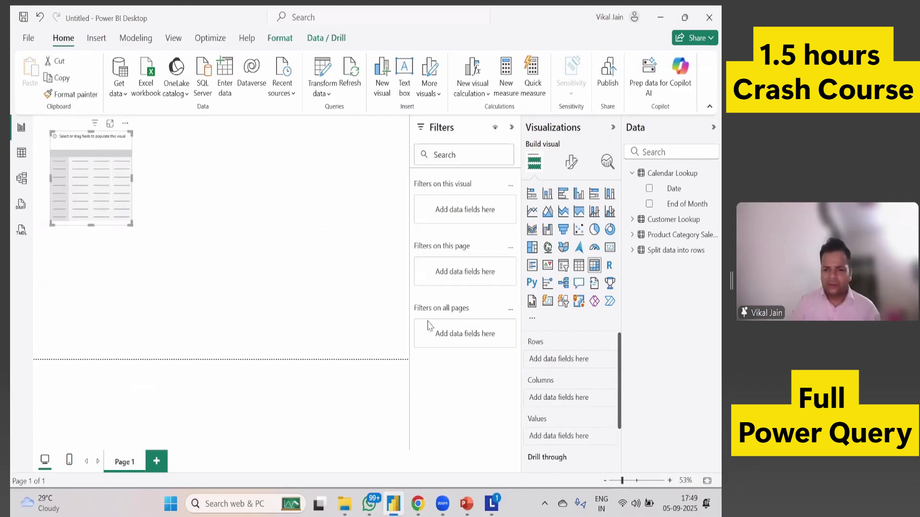
left_click(647, 237)
left_click_drag(680, 251, 559, 359)
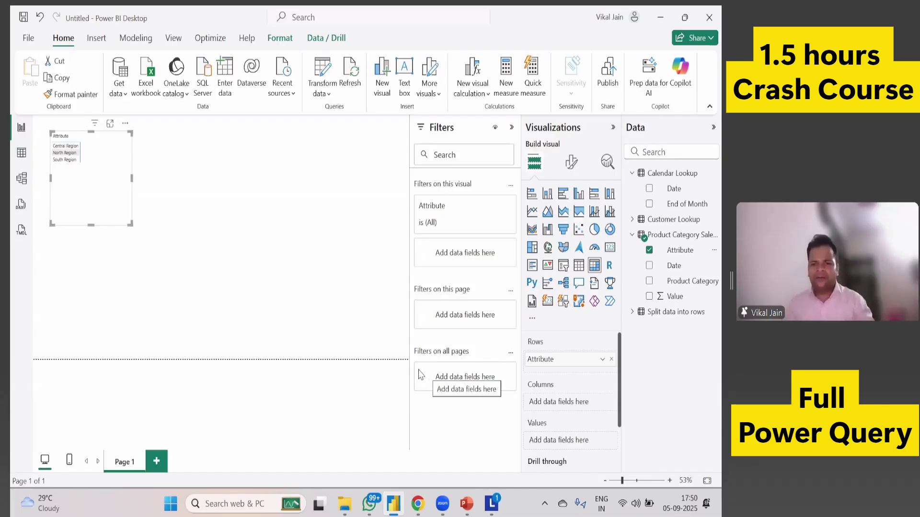
In PowerPoint, browse the slide thumbnails from slide 9 down to slide 15, Date tools.
left_click(469, 510)
scroll(67, 332, "down", 3)
left_click(62, 273)
left_click(76, 326)
left_click(72, 378)
scroll(70, 407, "down", 1)
left_click(77, 367)
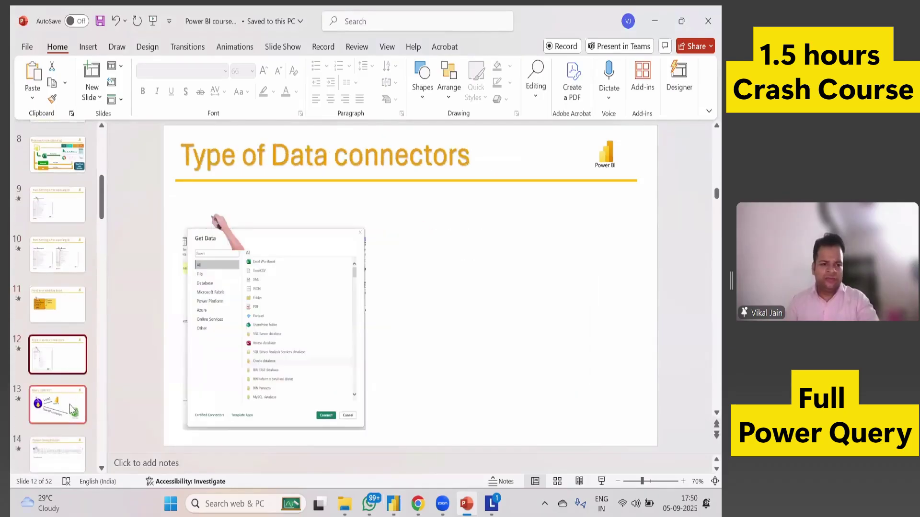
left_click(71, 410)
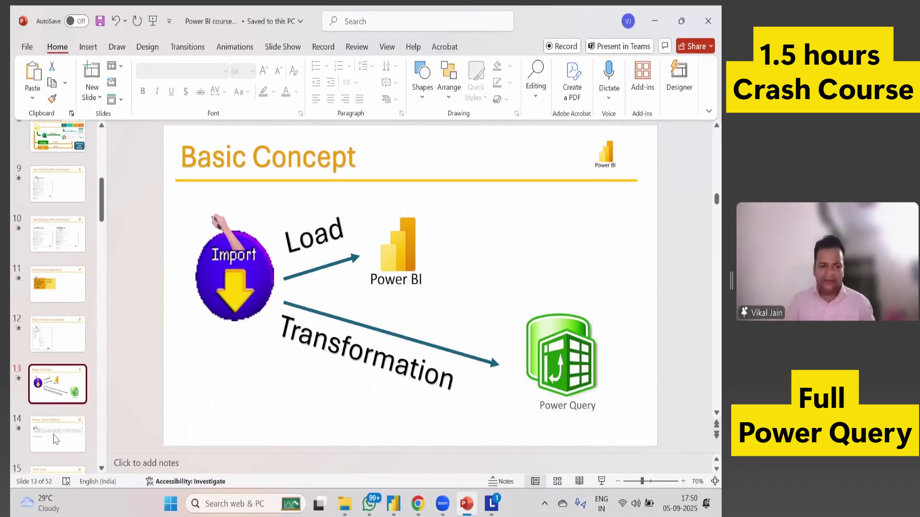
scroll(485, 401, "down", 1)
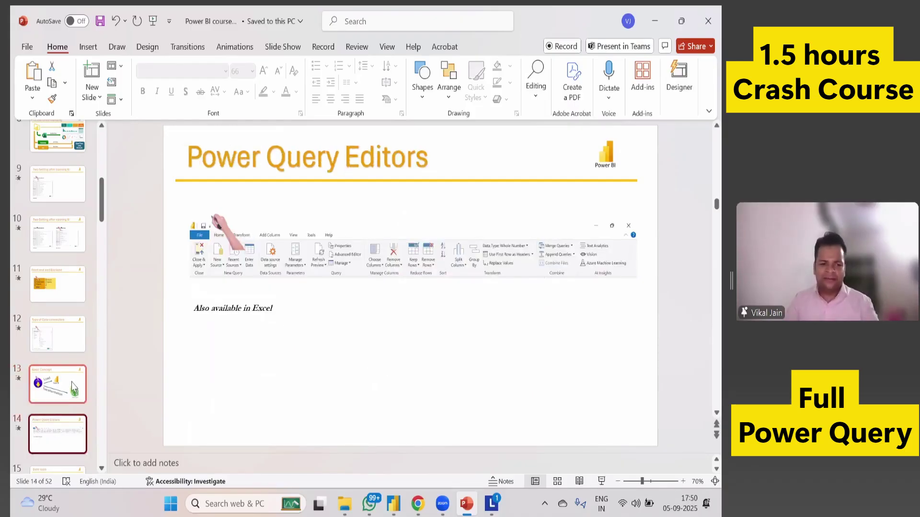
scroll(64, 398, "down", 1)
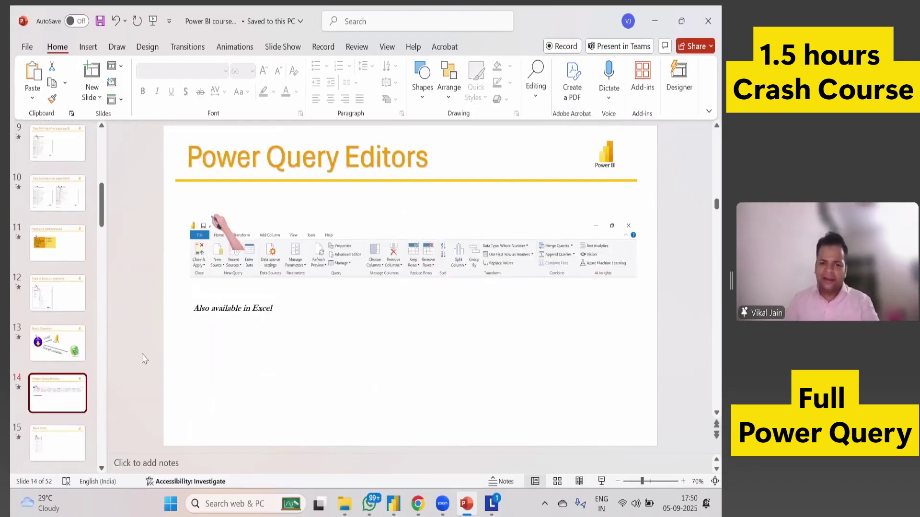
key("Down")
key("Down")
scroll(74, 342, "down", 1)
left_click(67, 307)
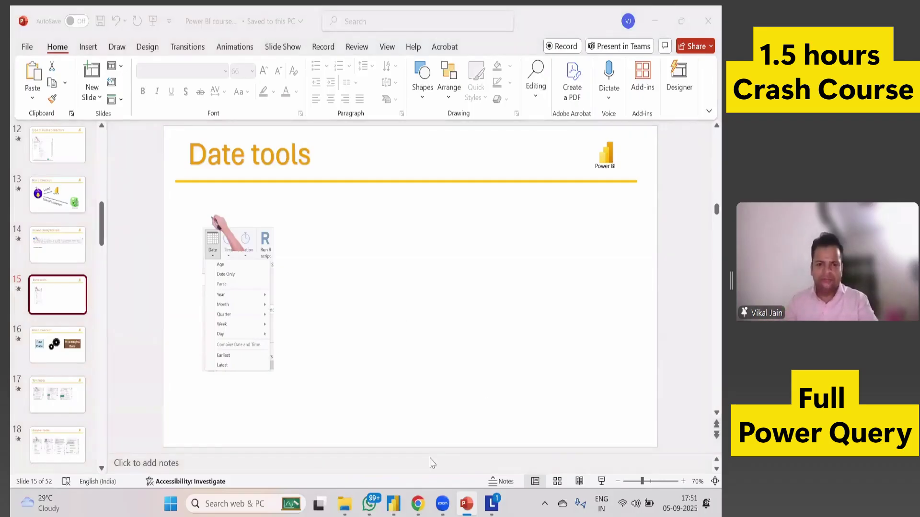
Switch back to Power BI Desktop.
left_click(399, 509)
left_click(402, 513)
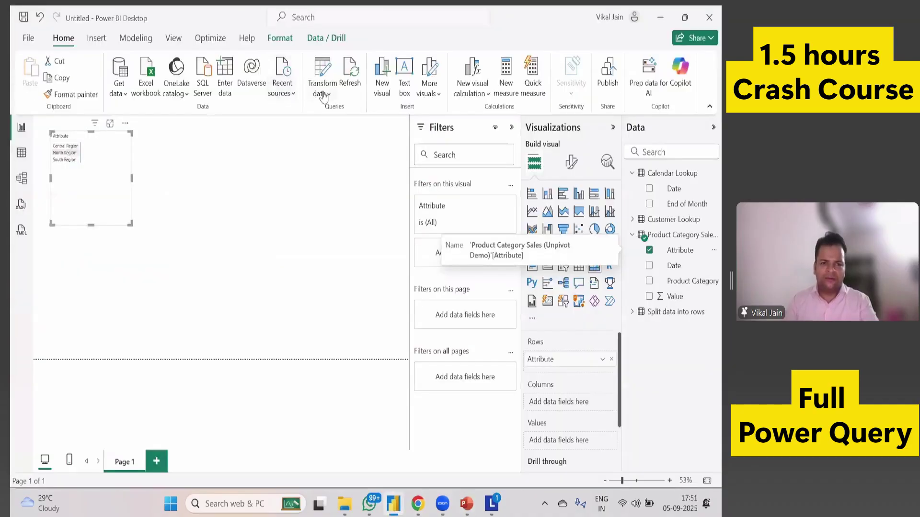
left_click(322, 95)
left_click(331, 116)
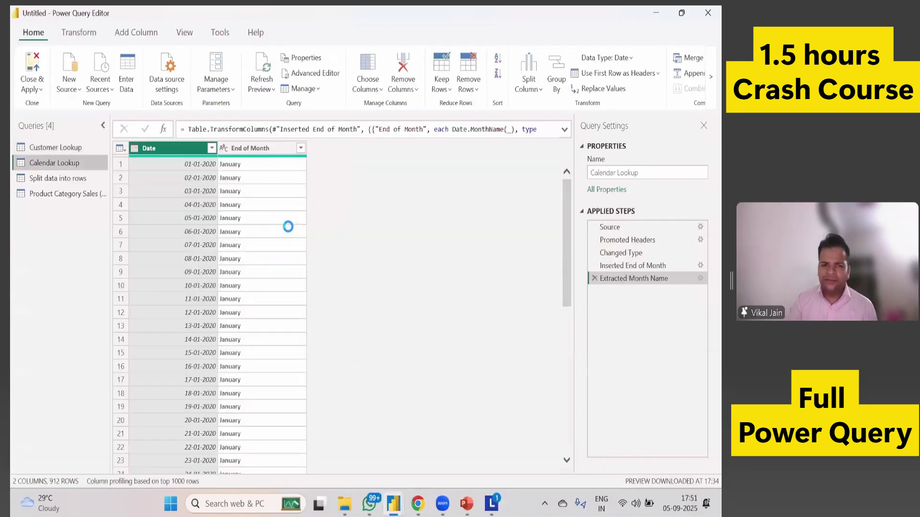
left_click(78, 32)
left_click(632, 72)
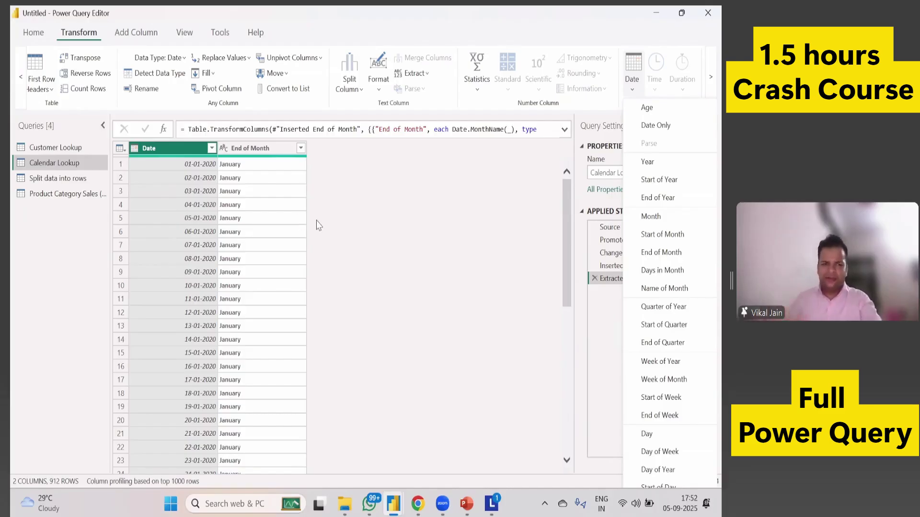
left_click(41, 34)
left_click(44, 90)
left_click(47, 117)
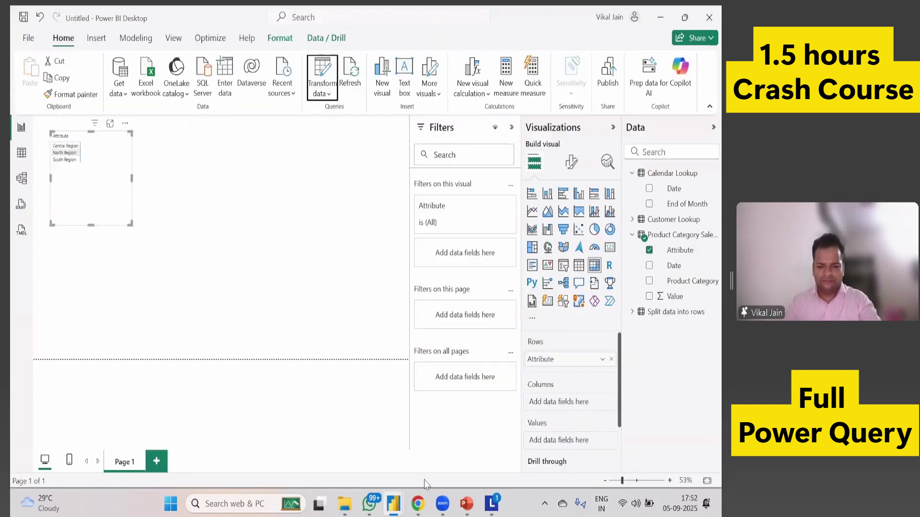
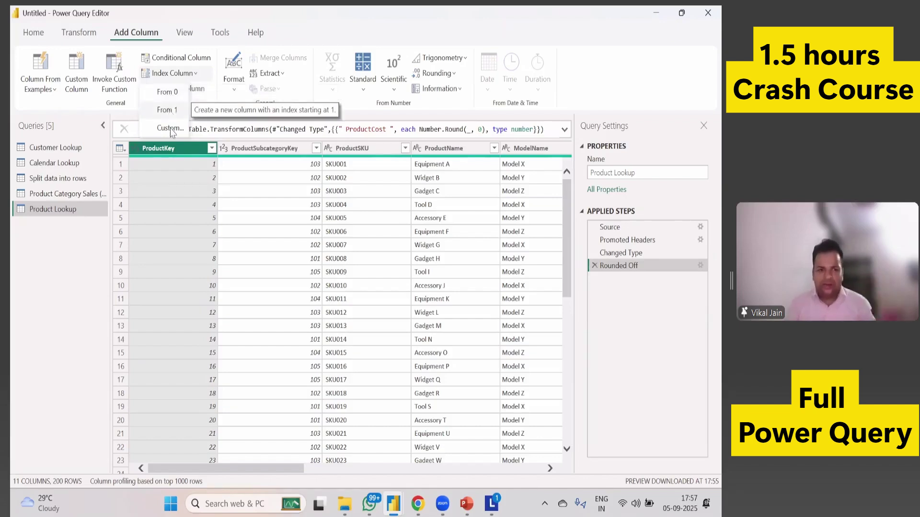
Add an Index column starting at 1 to Product Lookup.
left_click(225, 306)
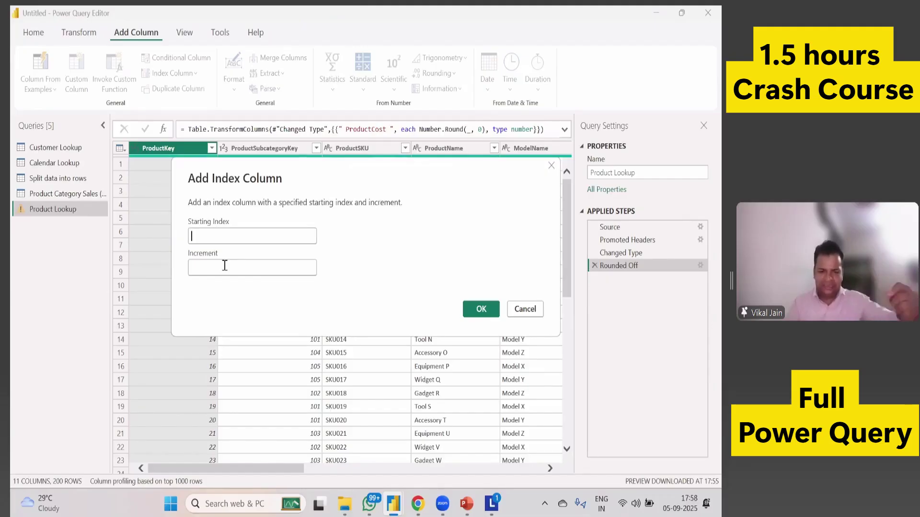
left_click(524, 312)
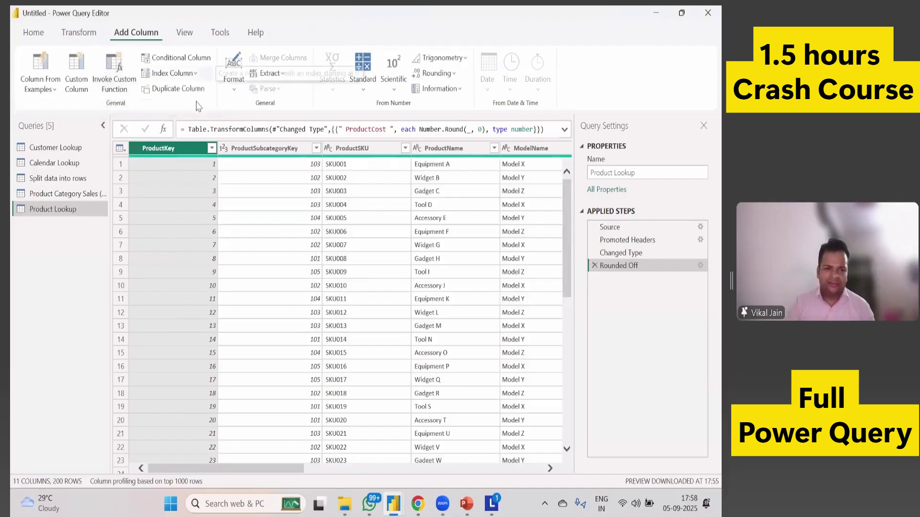
left_click(173, 73)
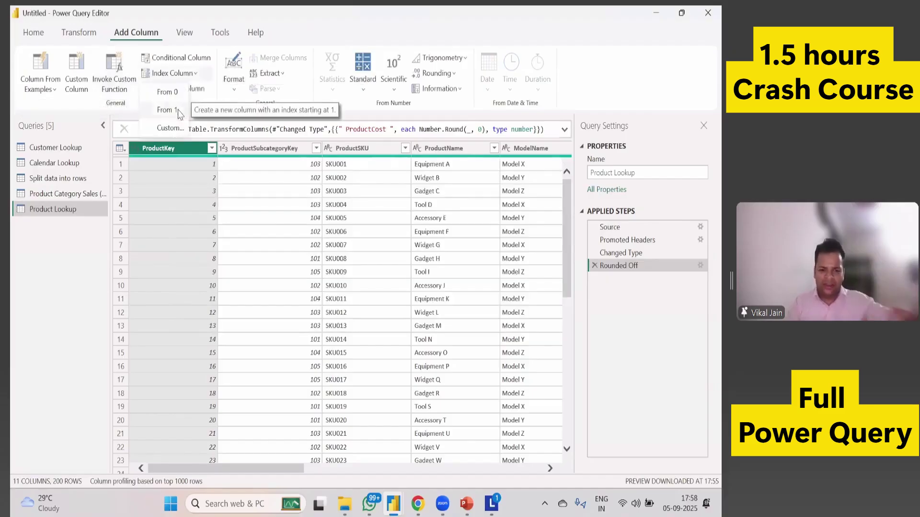
key("Return")
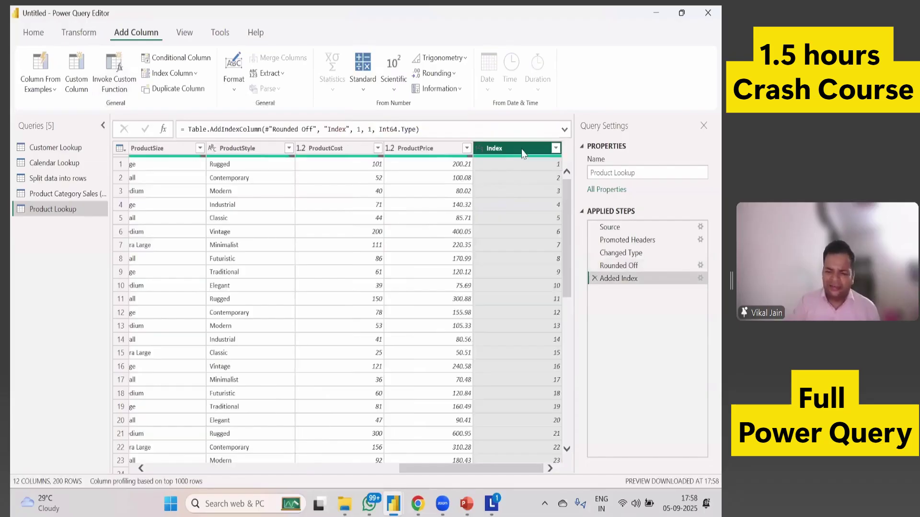
Move the Index column to sit right after ProductSize.
left_click_drag(506, 153, 171, 172)
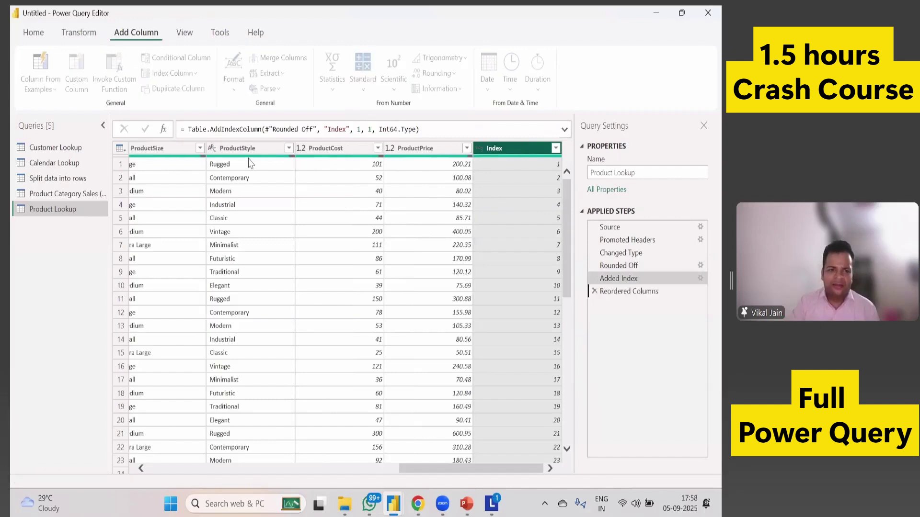
left_click_drag(265, 157, 271, 196)
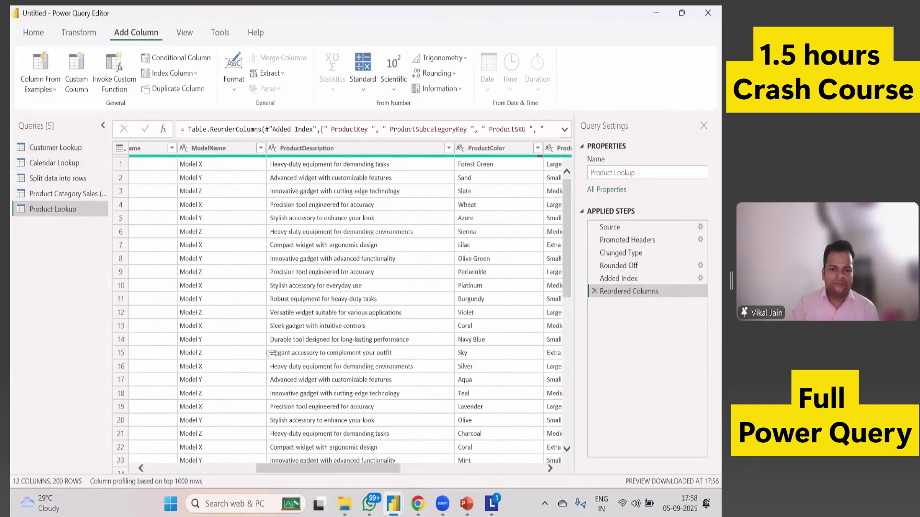
left_click_drag(269, 472, 258, 472)
scroll(258, 472, "left", 5)
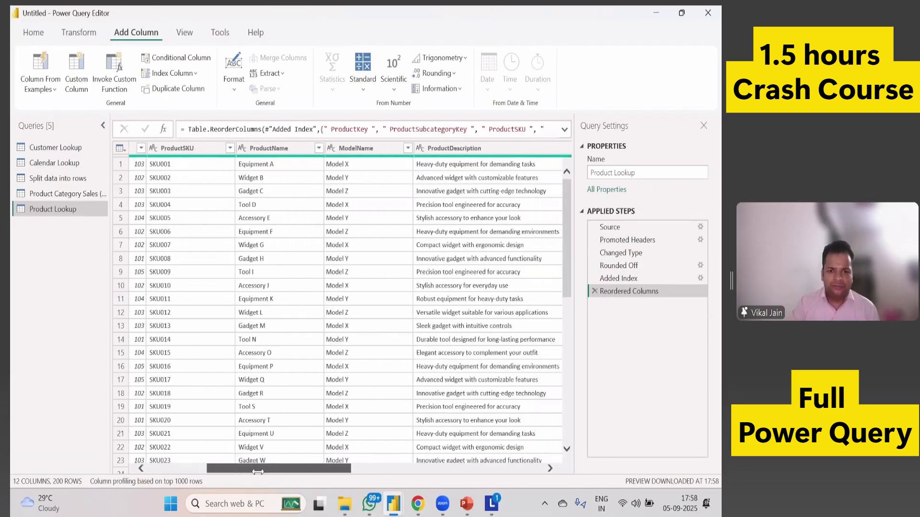
scroll(230, 472, "right", 8)
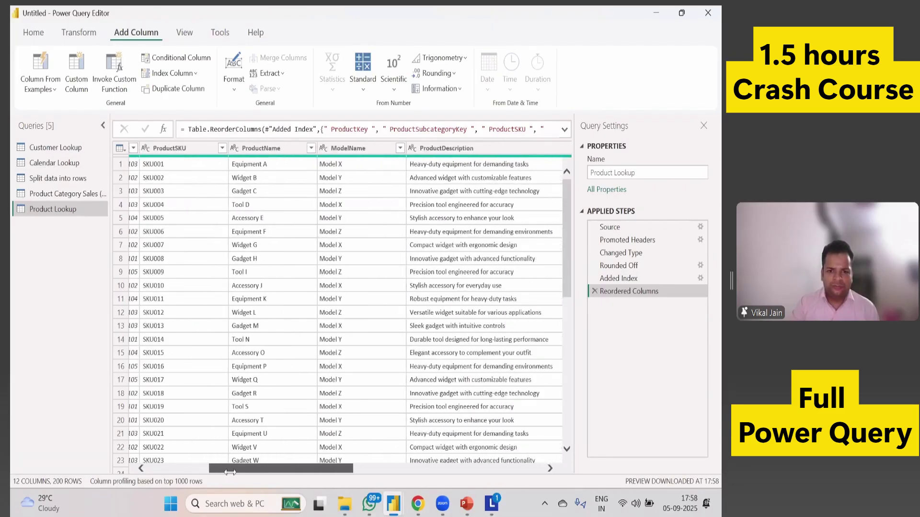
scroll(230, 472, "right", 2)
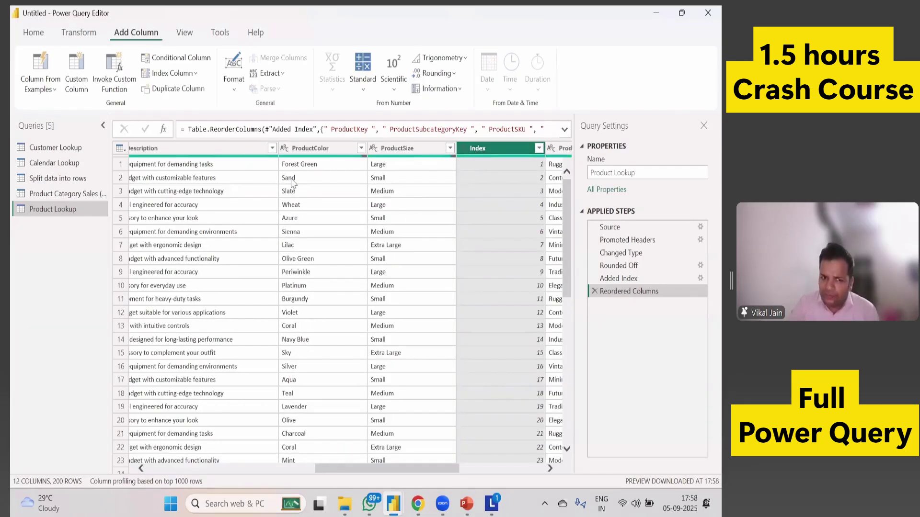
right_click(502, 151)
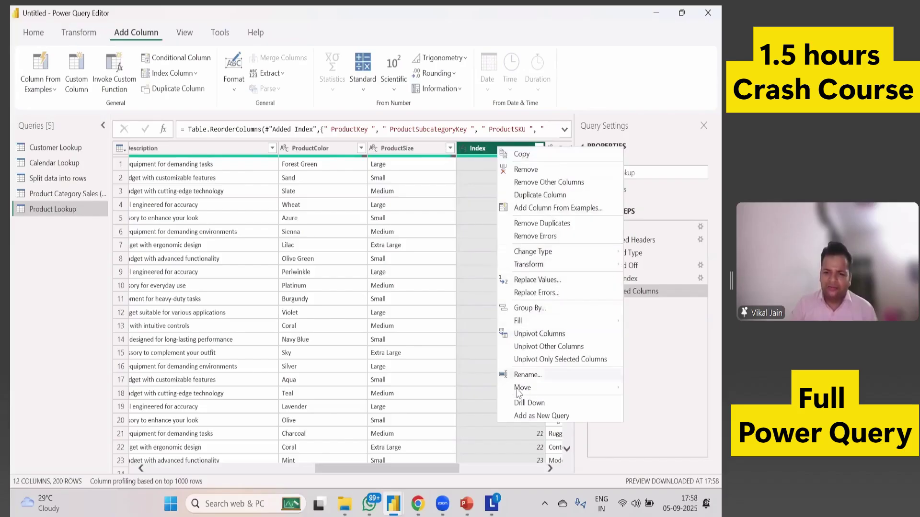
Move the Index column to the beginning of Product Lookup, then view Product Category Sales.
mouse_move(526, 392)
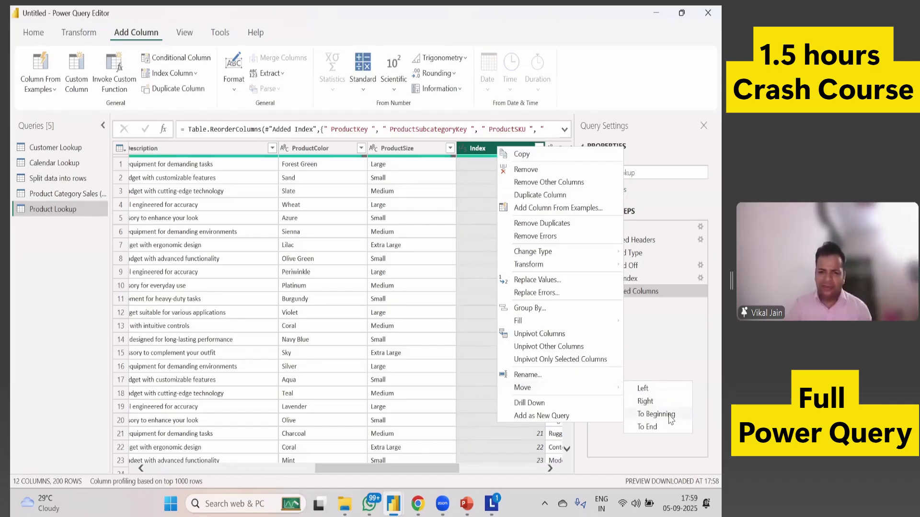
left_click(670, 418)
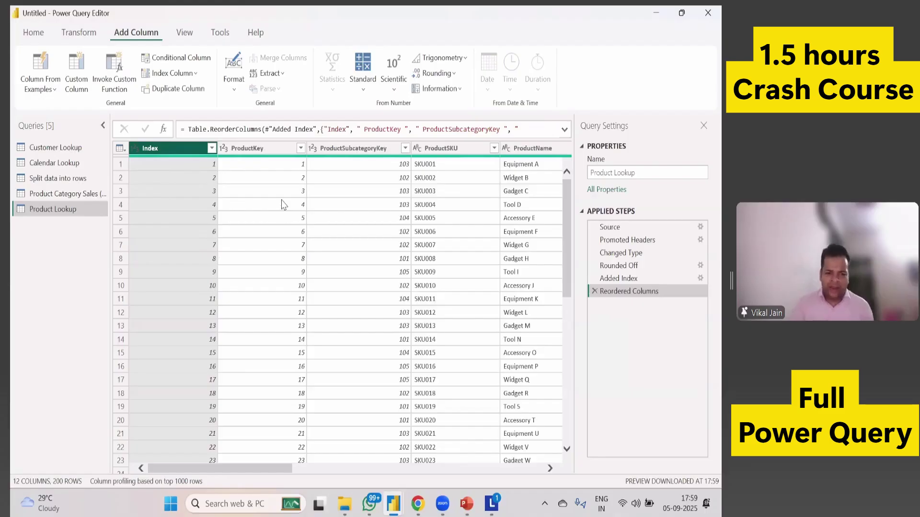
left_click(68, 197)
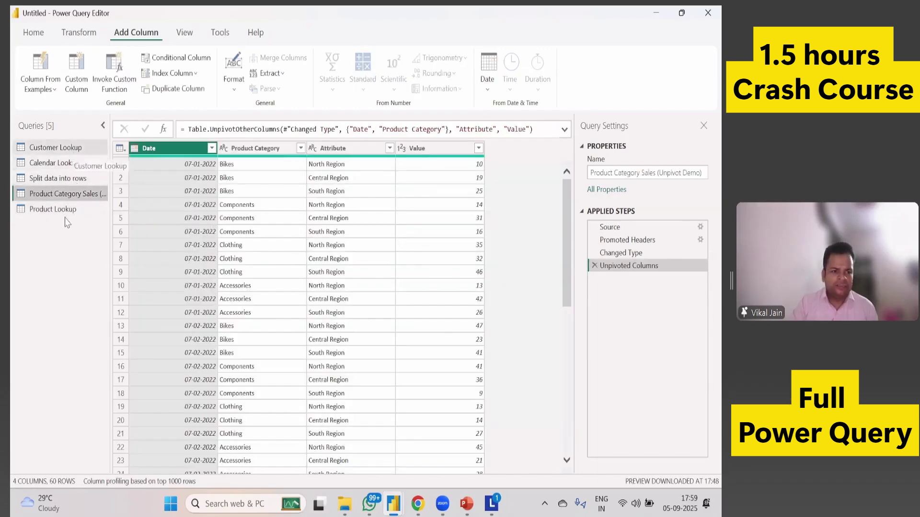
Delete the Reordered Columns, Added Index and Rounded Off steps from Product Lookup.
left_click(67, 210)
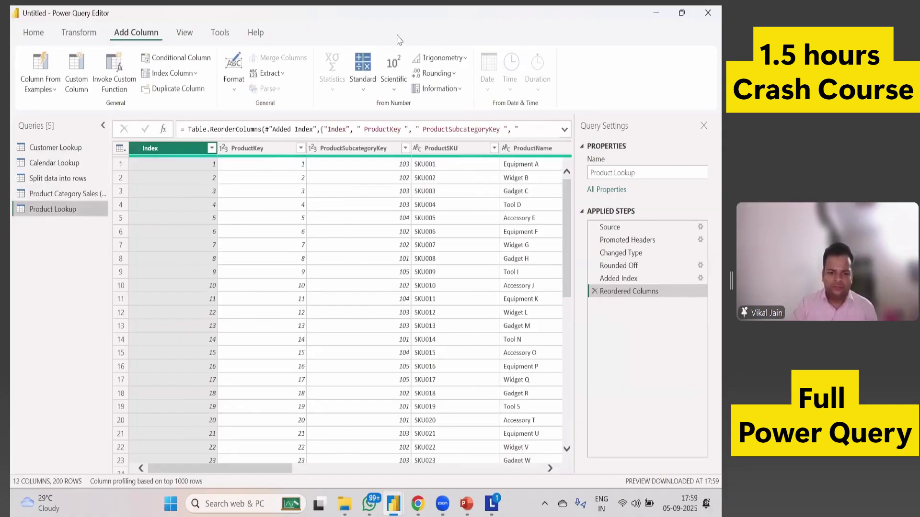
scroll(501, 391, "right", 10)
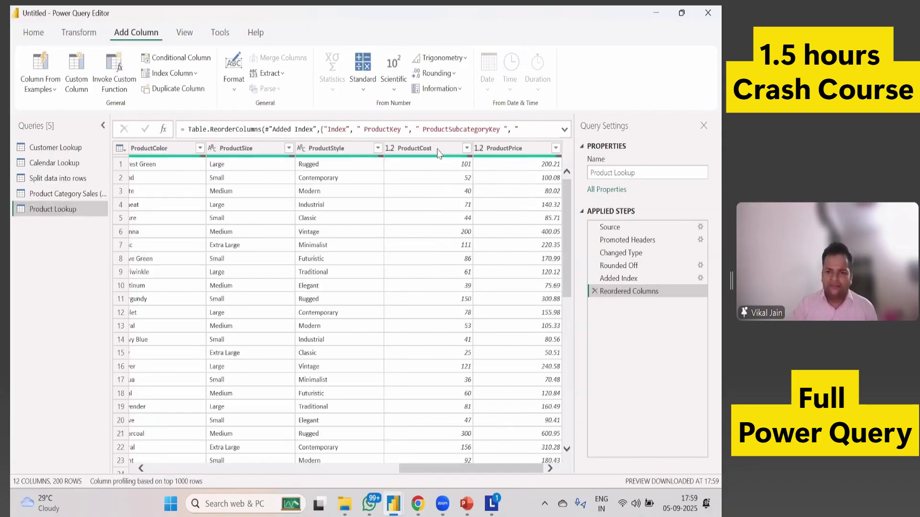
left_click(594, 291)
left_click(594, 279)
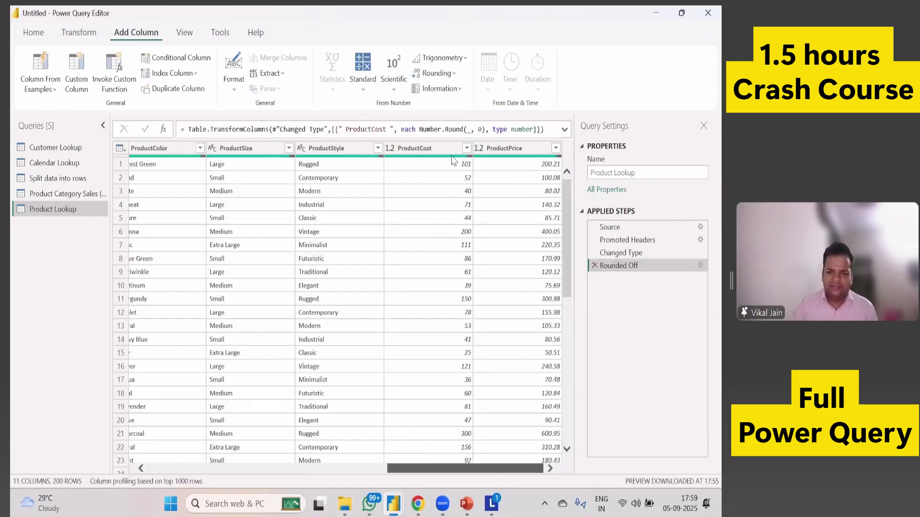
left_click(595, 266)
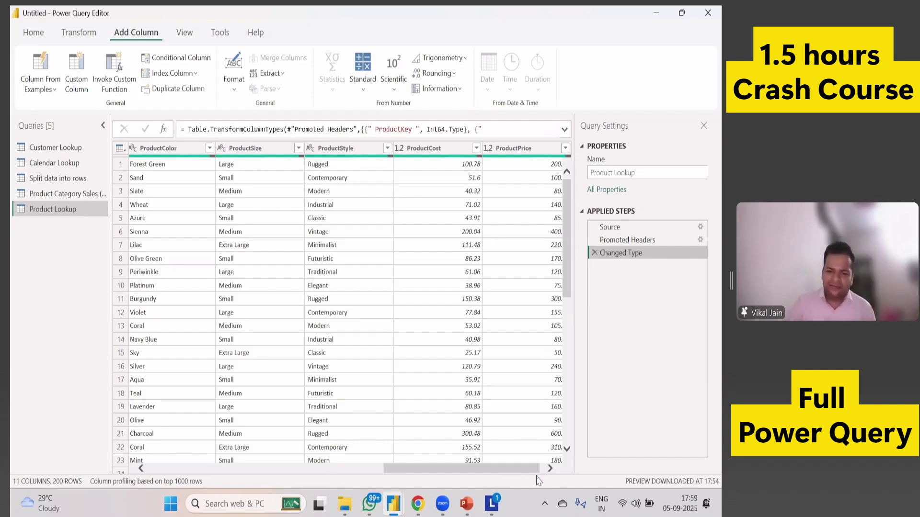
scroll(539, 471, "right", 1)
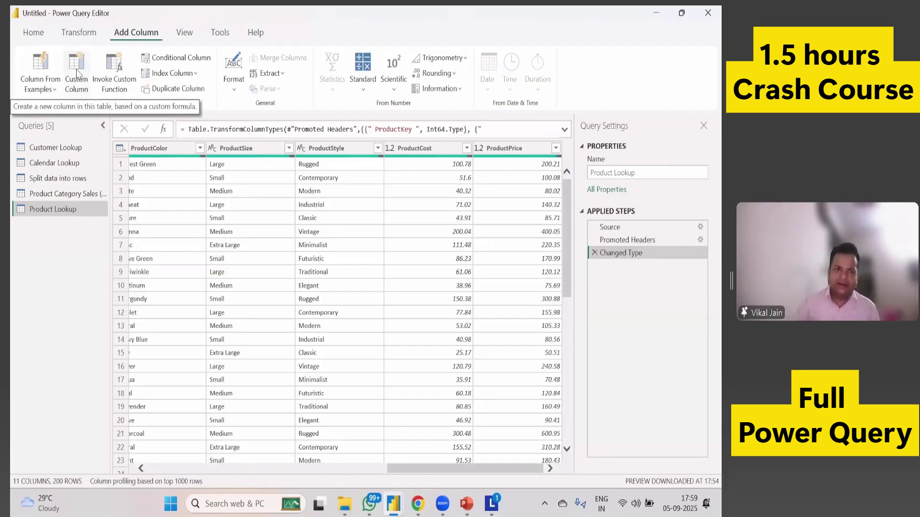
Add a custom column named Profit with the formula [ProductPrice]-[ProductCost].
left_click(78, 76)
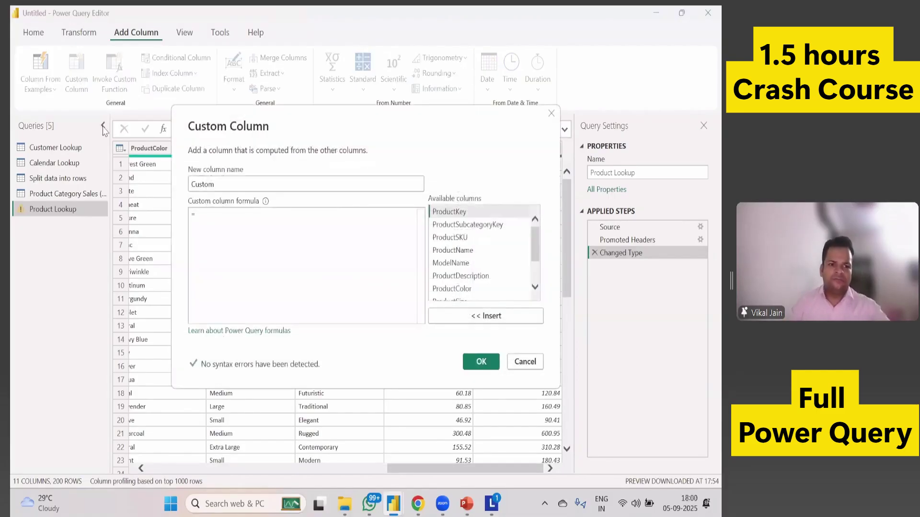
key("End")
key("shift+Left")
key("shift+Left")
key("shift+Left")
key("shift+Left")
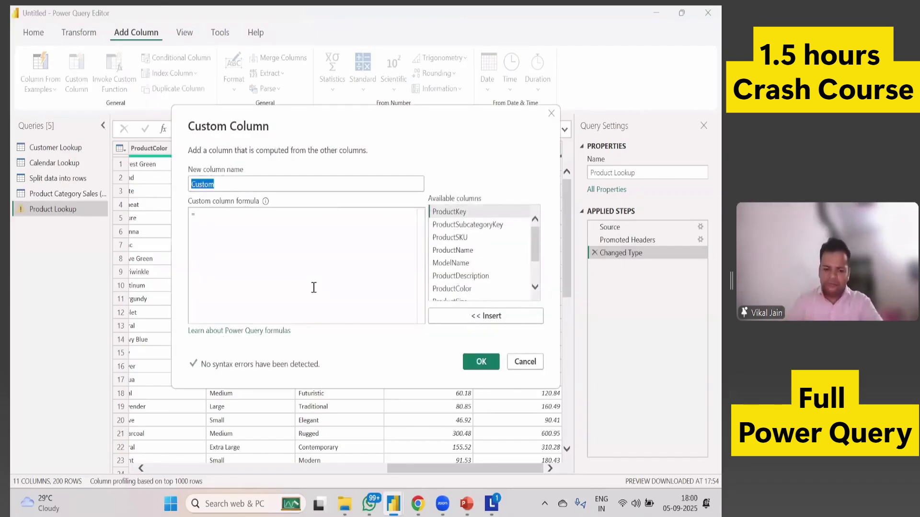
type("Pr")
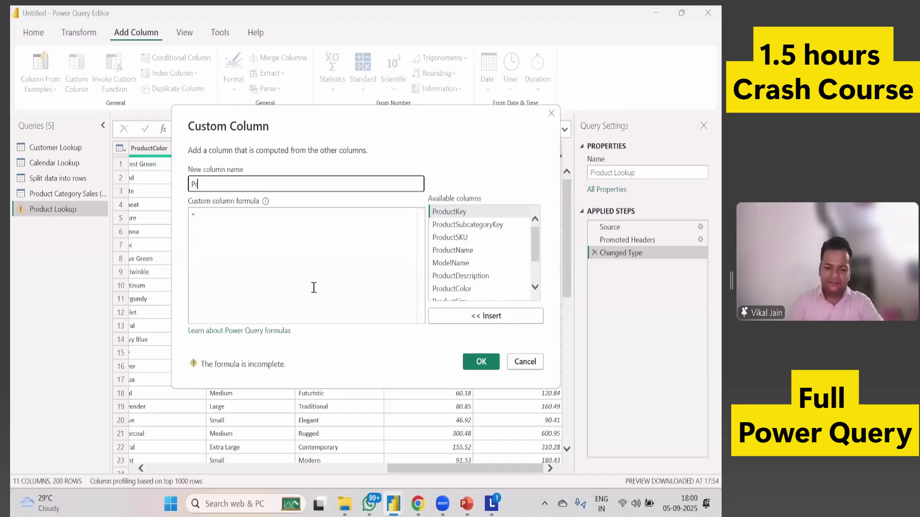
type("ofit")
left_click(293, 267)
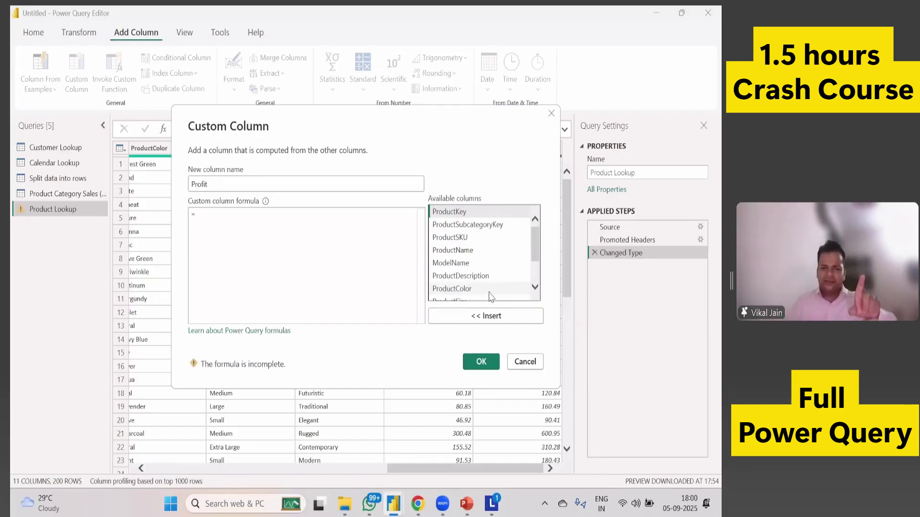
scroll(488, 293, "down", 2)
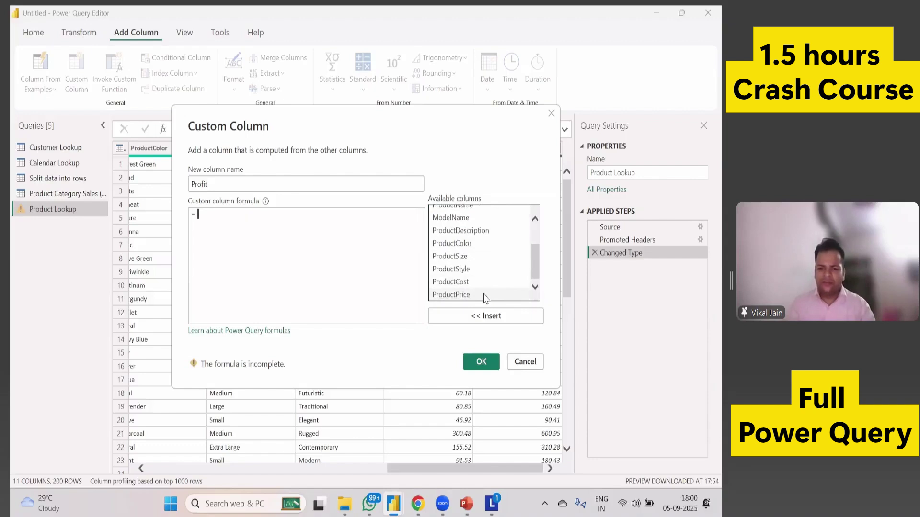
double_click(485, 295)
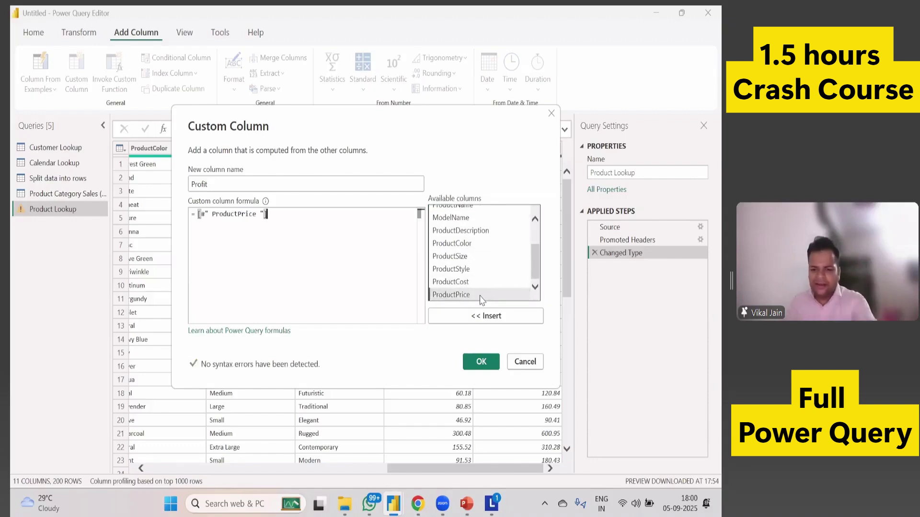
type("-[#\" ProductCost")
double_click(467, 282)
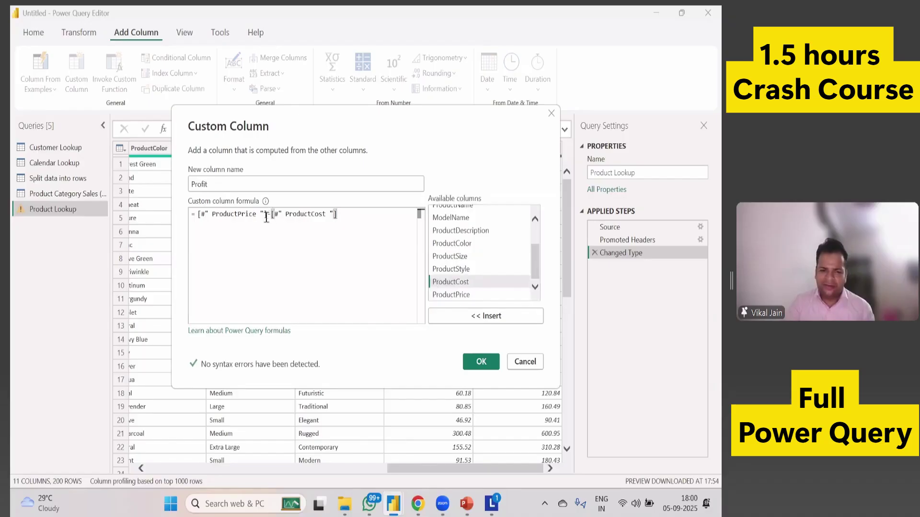
left_click(481, 362)
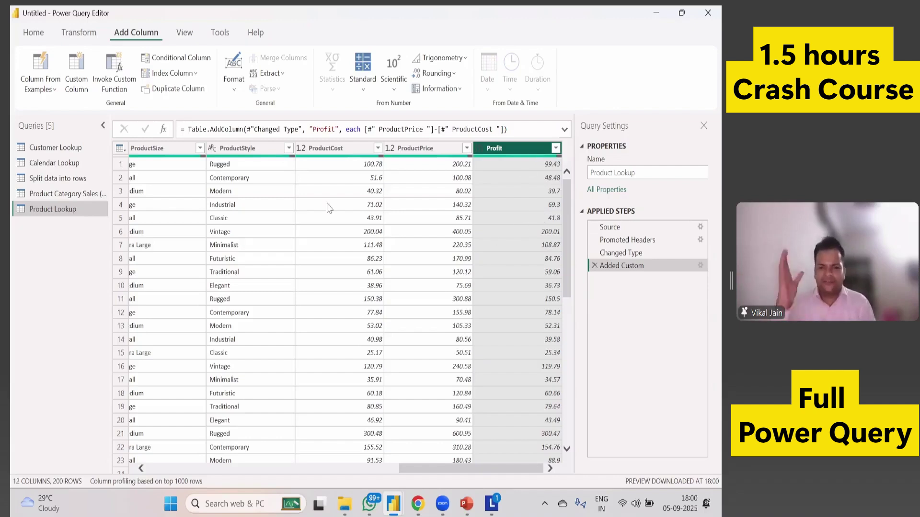
left_click(120, 222)
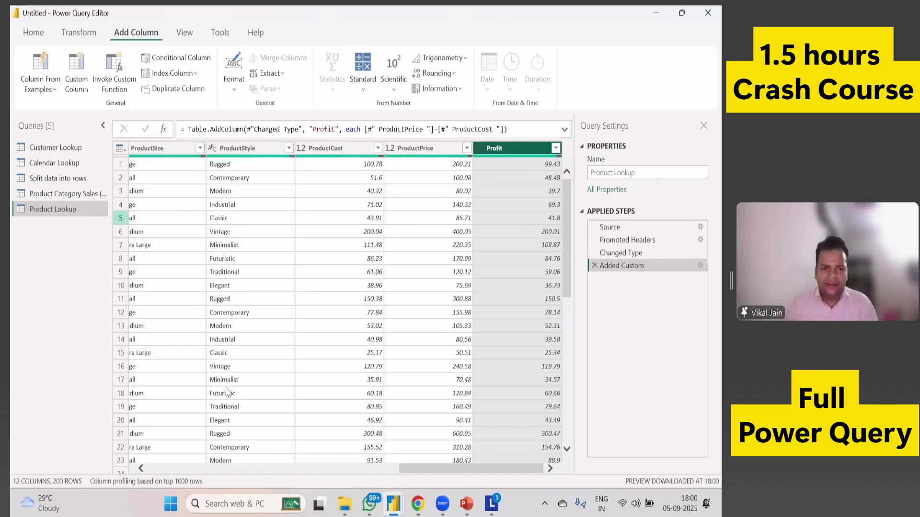
scroll(226, 403, "left", 10)
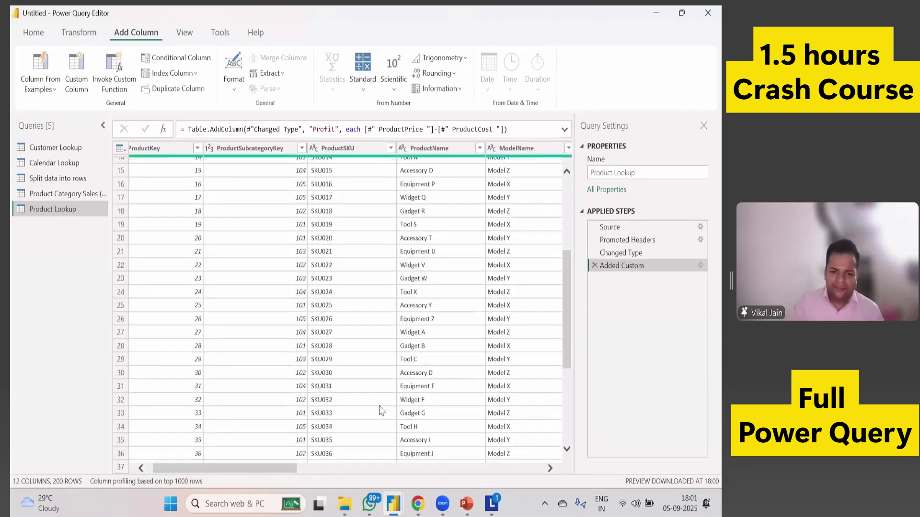
Start a Column From Examples based on the selected ProductName column.
scroll(426, 247, "up", 5)
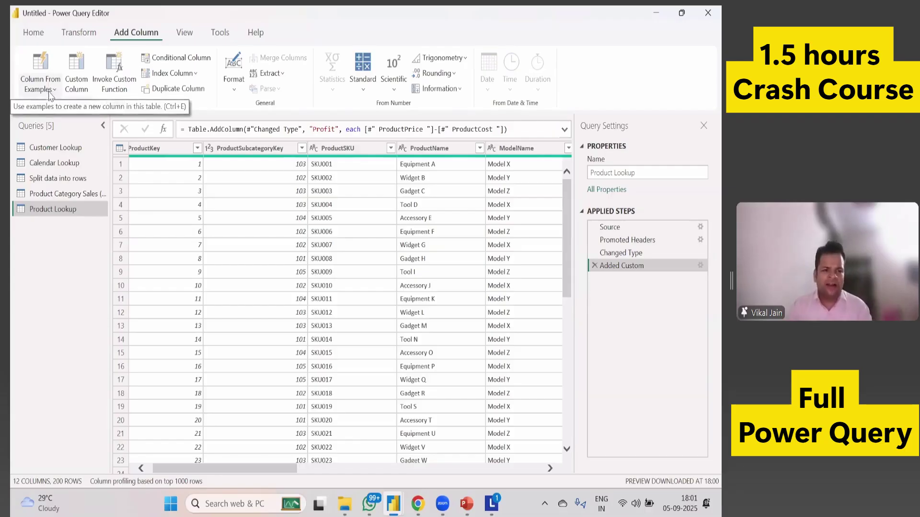
left_click(51, 90)
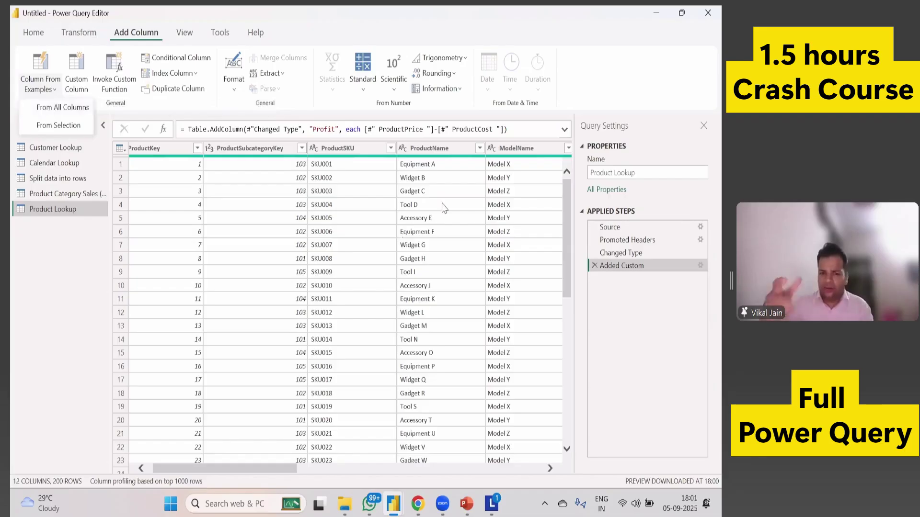
left_click(441, 153)
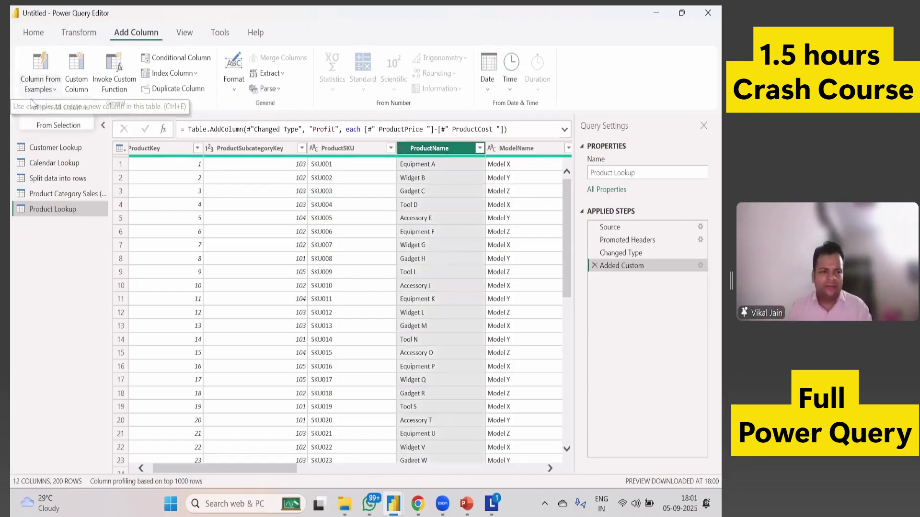
left_click(102, 171)
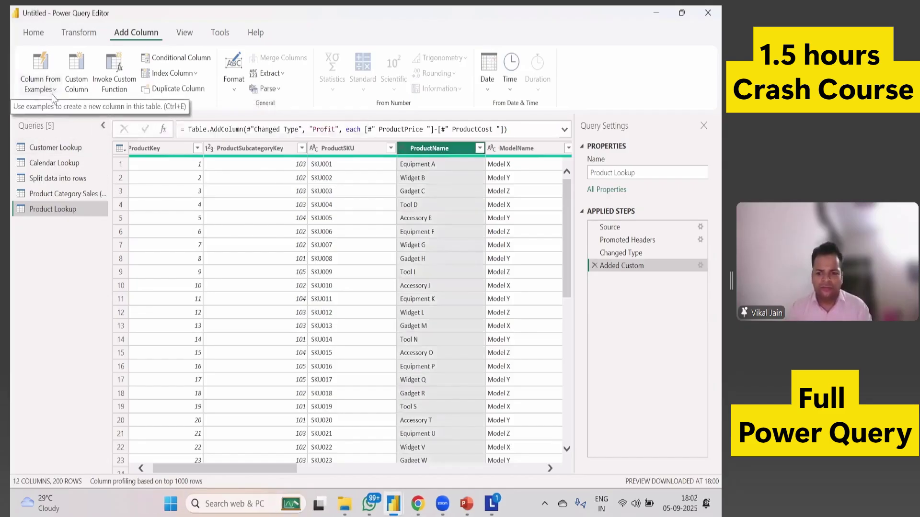
left_click(40, 84)
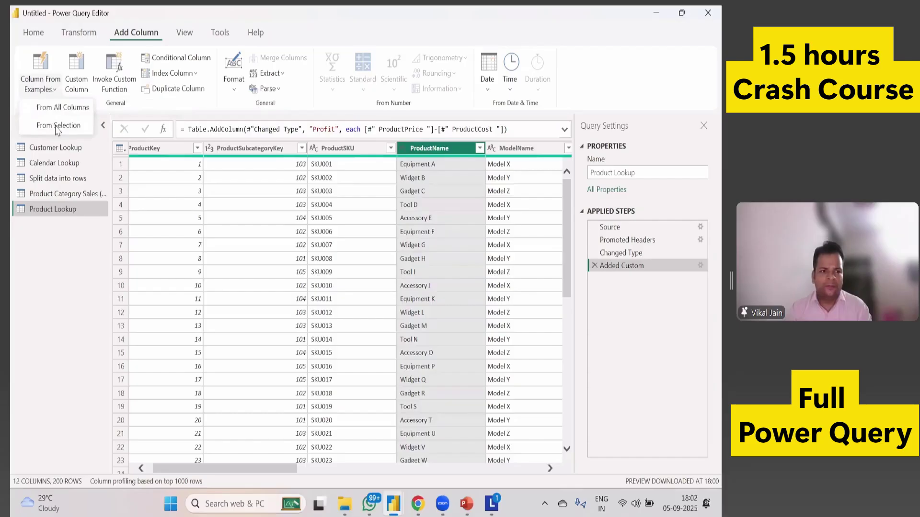
left_click(52, 121)
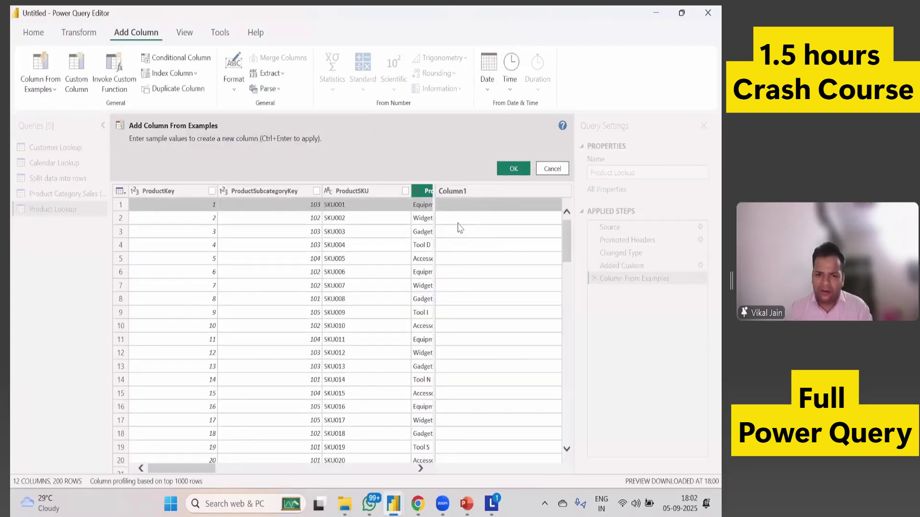
Create a Text Between Delimiters column from ProductName using the sample value Equipment.
double_click(478, 206)
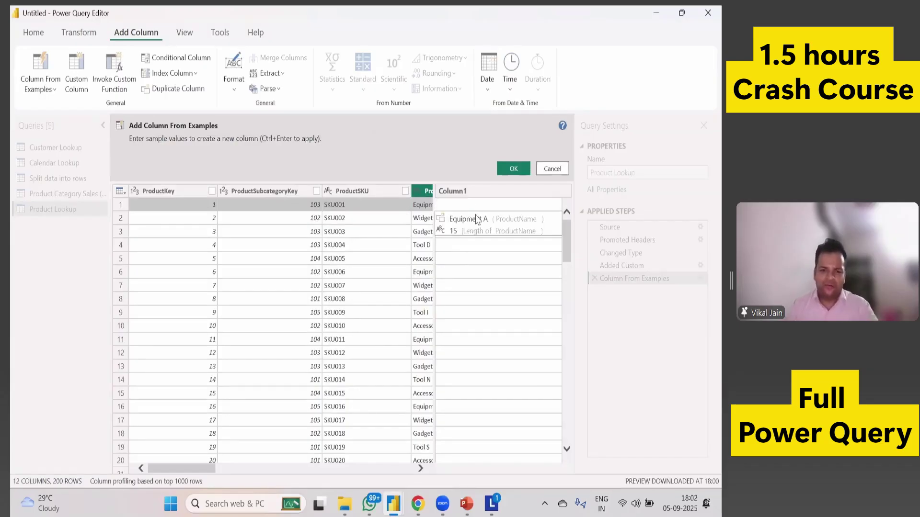
type("Equi")
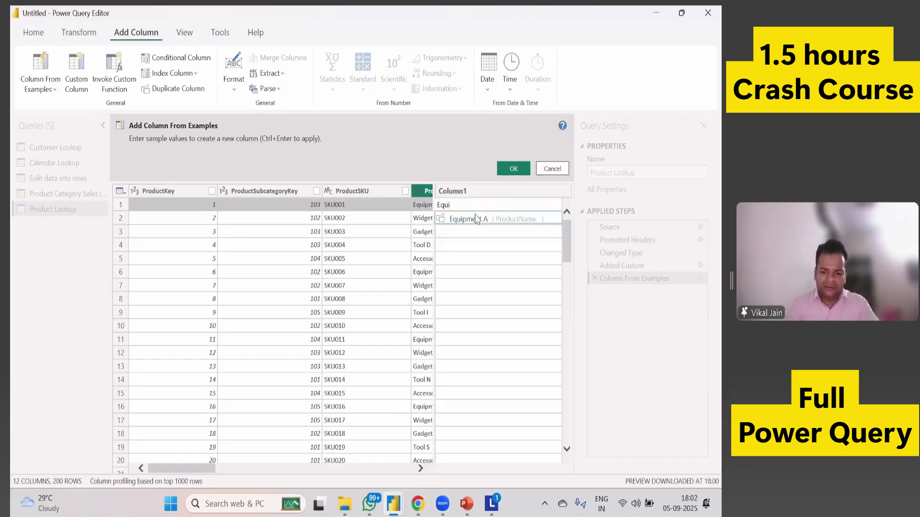
type("pment")
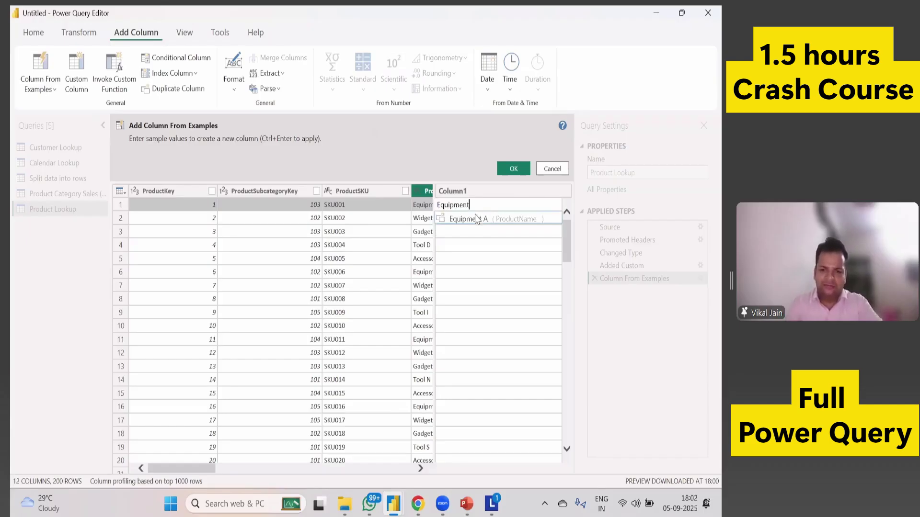
key("Return")
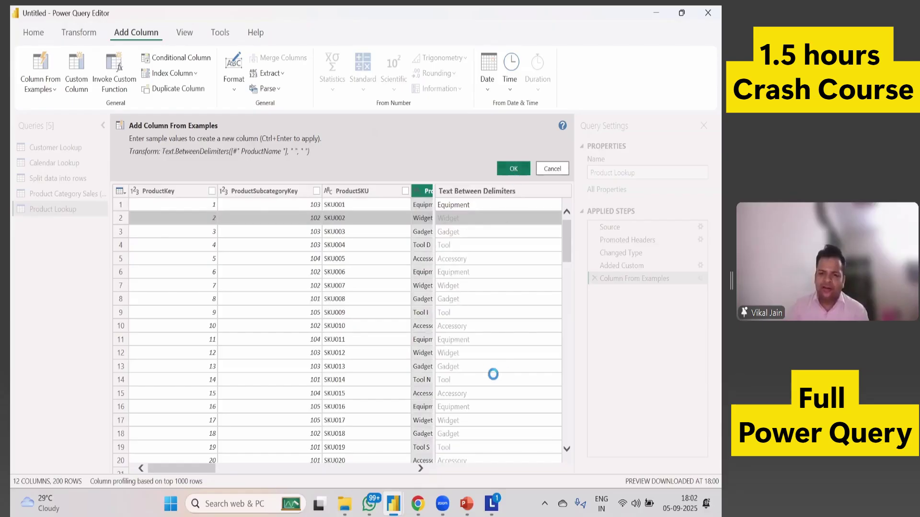
key("ctrl+Return")
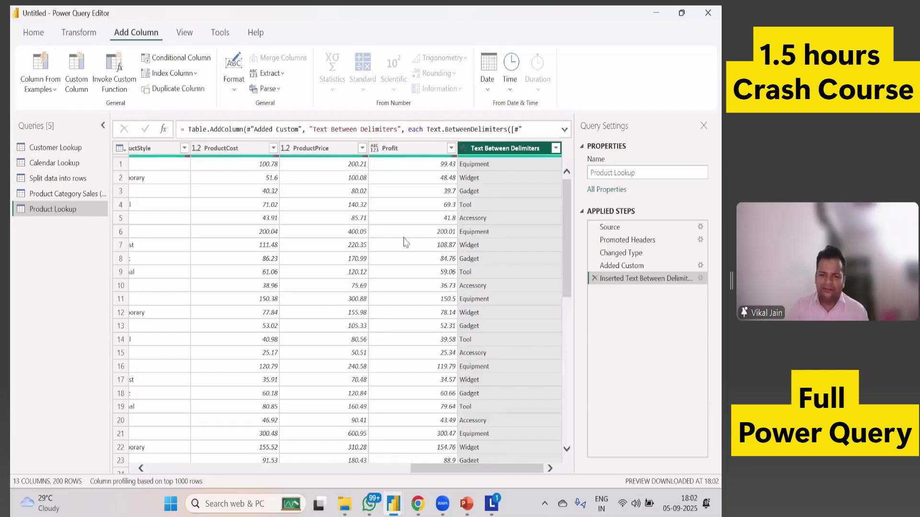
mouse_move(469, 478)
left_mouse_down()
mouse_move(226, 479)
mouse_move(452, 479)
left_mouse_up()
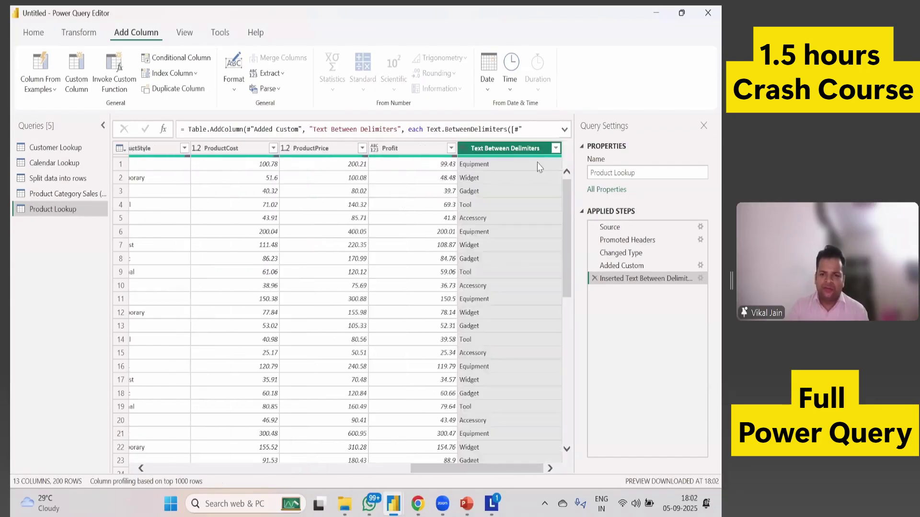
Rename the Text Between Delimiters column to Product Type.
right_click(521, 151)
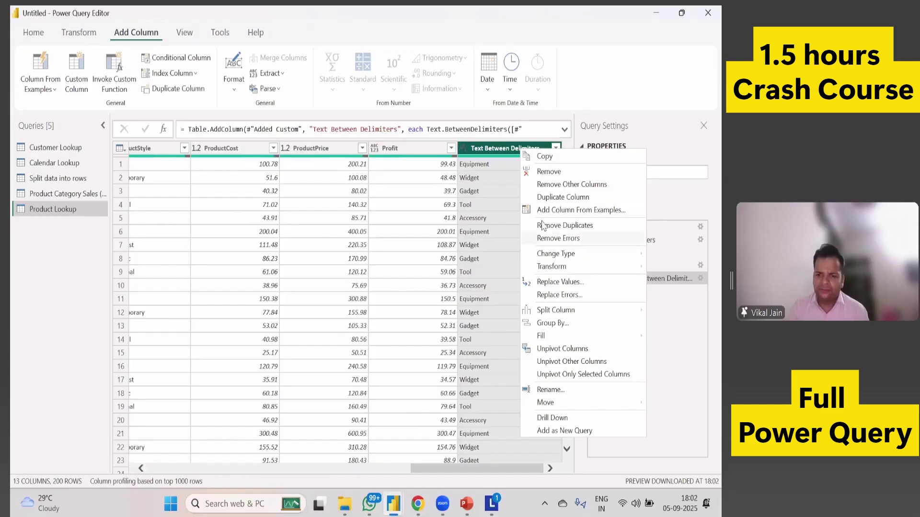
left_click(540, 391)
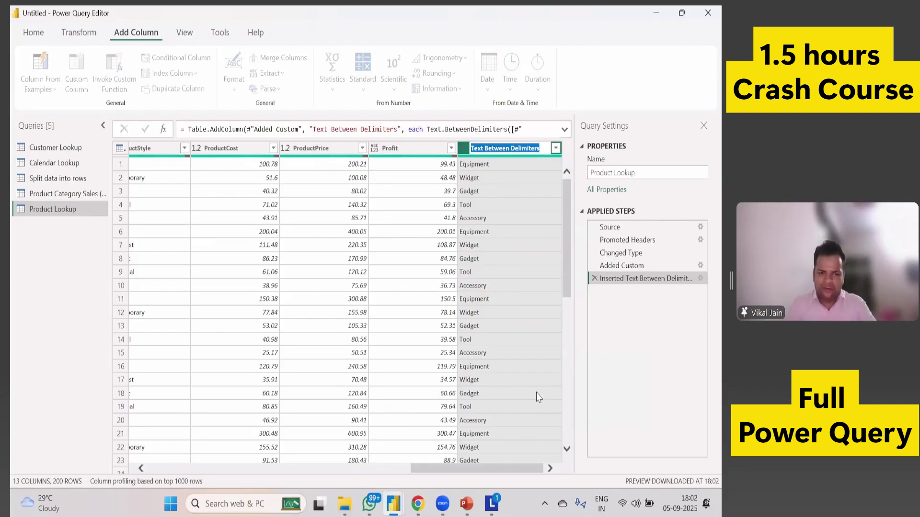
type("P")
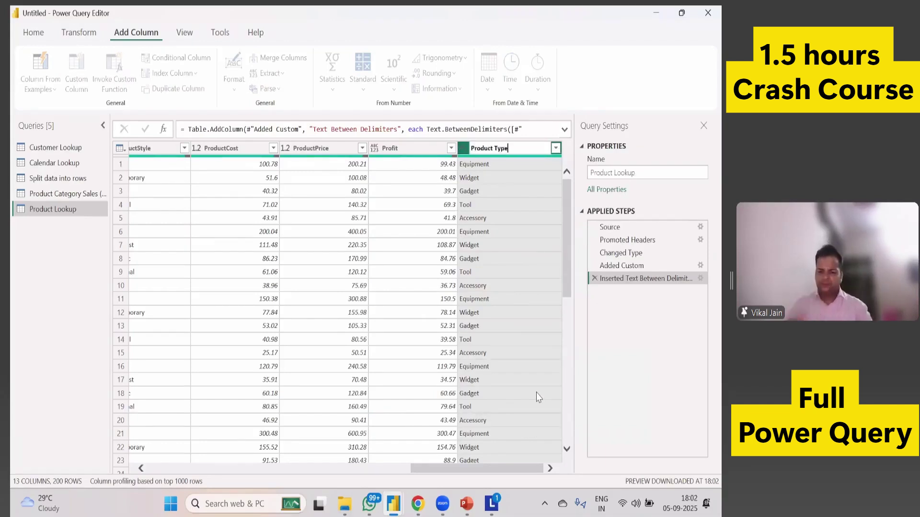
type("roduct Type")
key("Return")
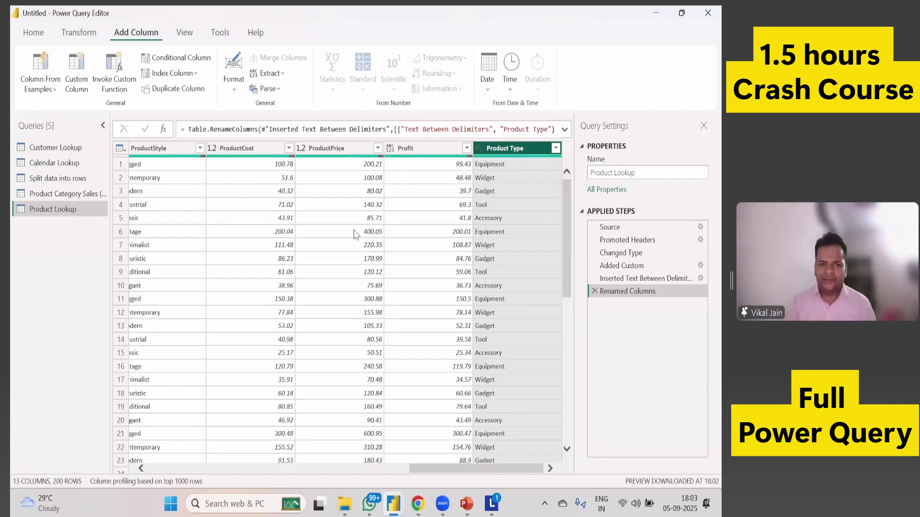
left_click(81, 34)
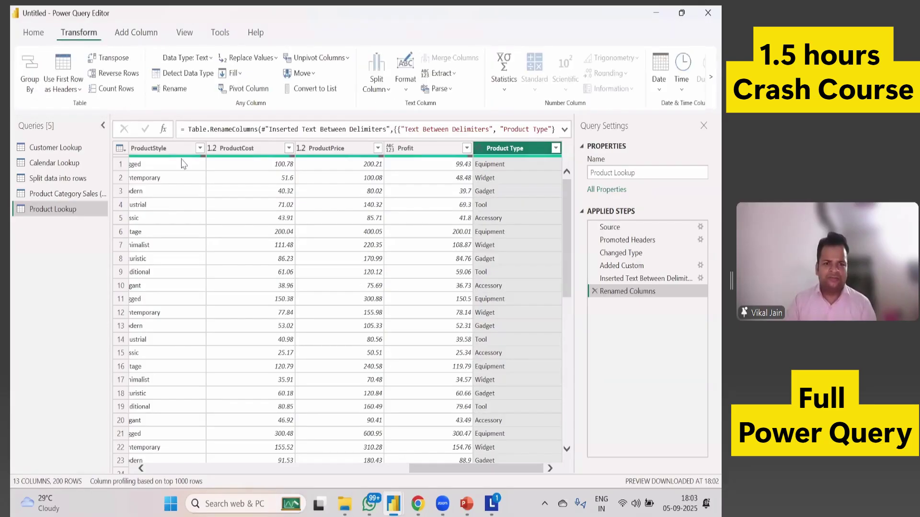
left_click(357, 250)
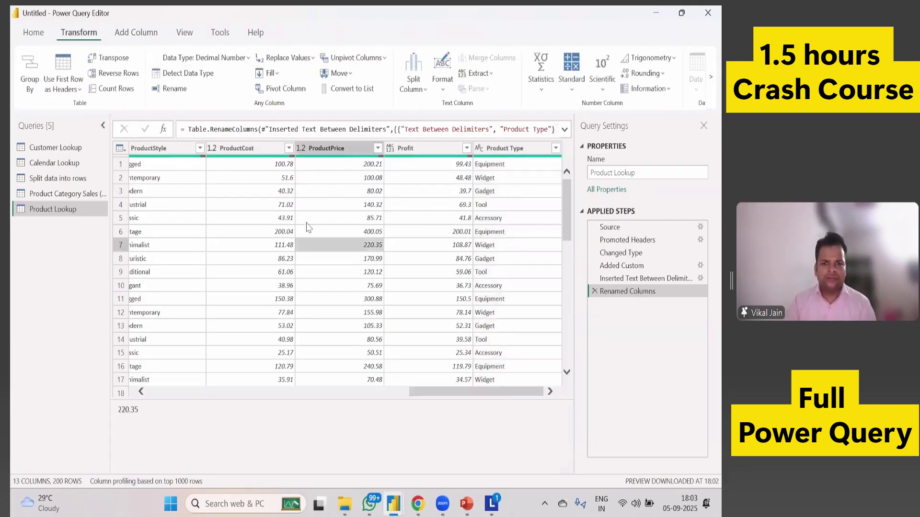
Group by Product Type, with a new Sum of Profits column summing Profit.
left_click(30, 84)
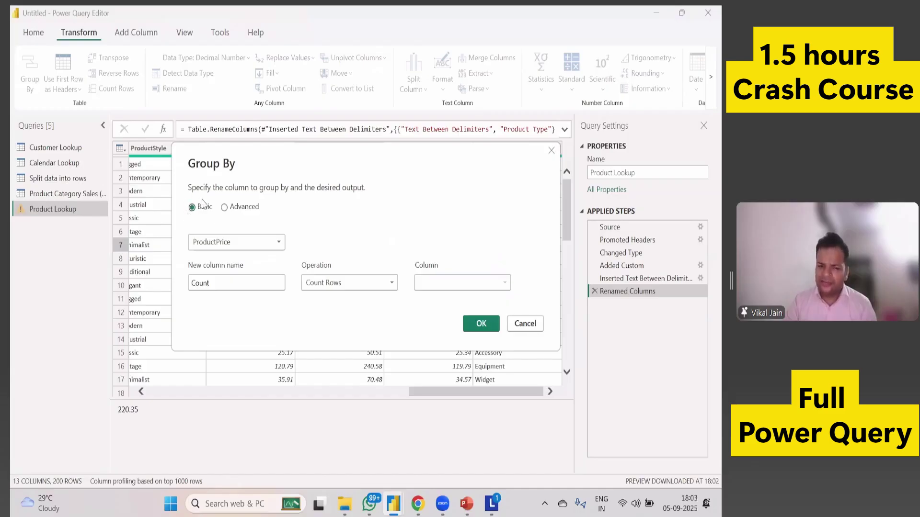
left_click(216, 245)
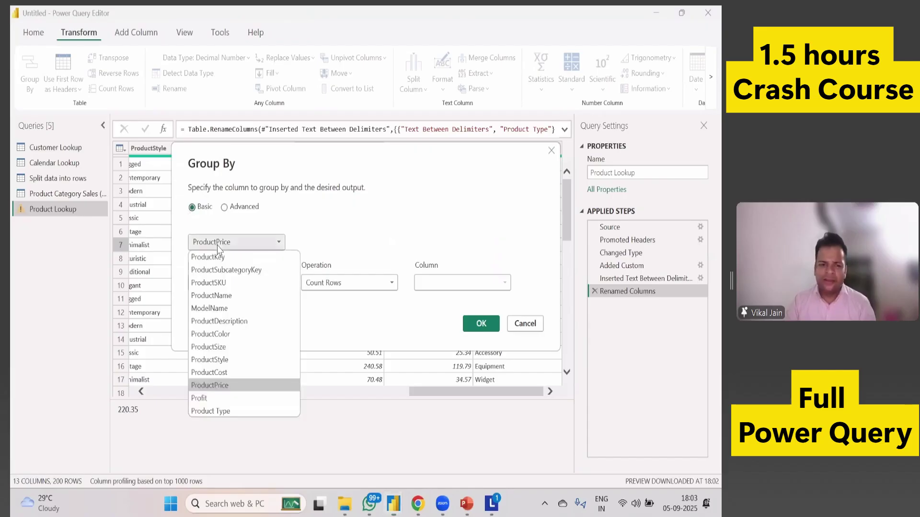
left_click(213, 410)
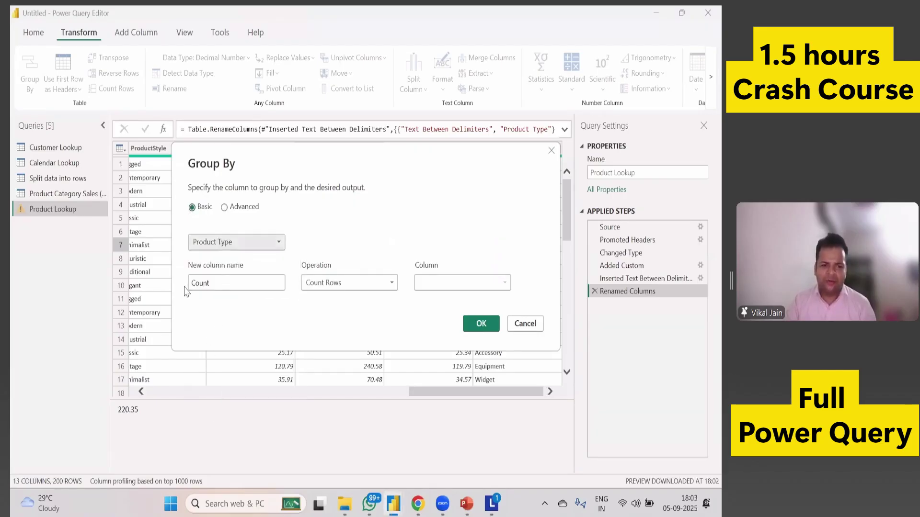
key("Tab")
type("Sum o")
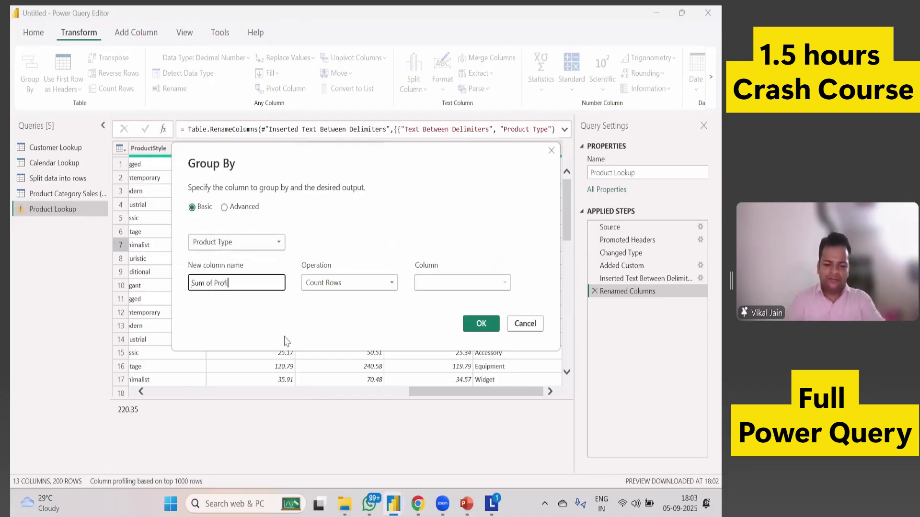
type("f Profits")
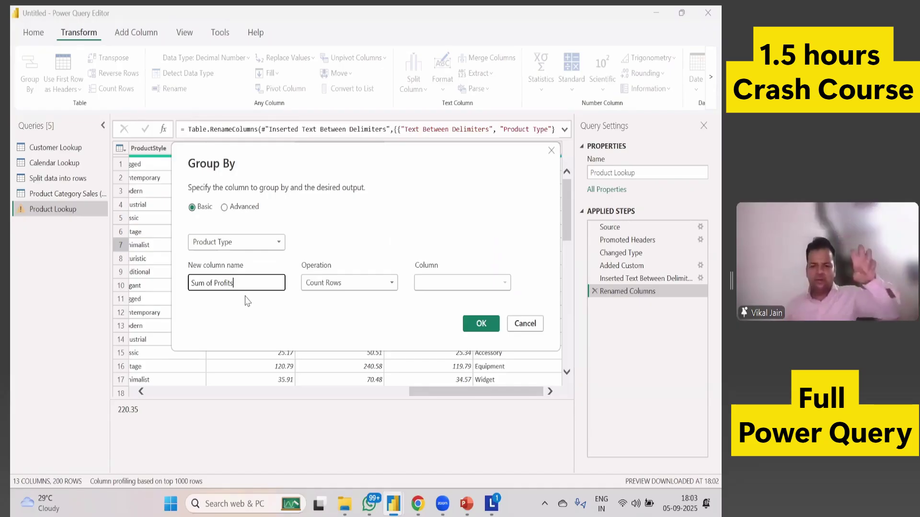
left_click(341, 287)
left_click(407, 295)
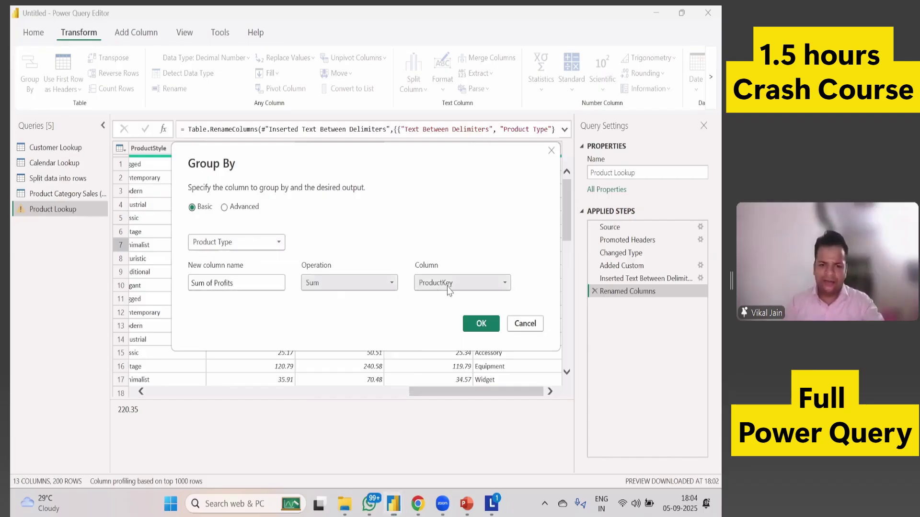
left_click(448, 285)
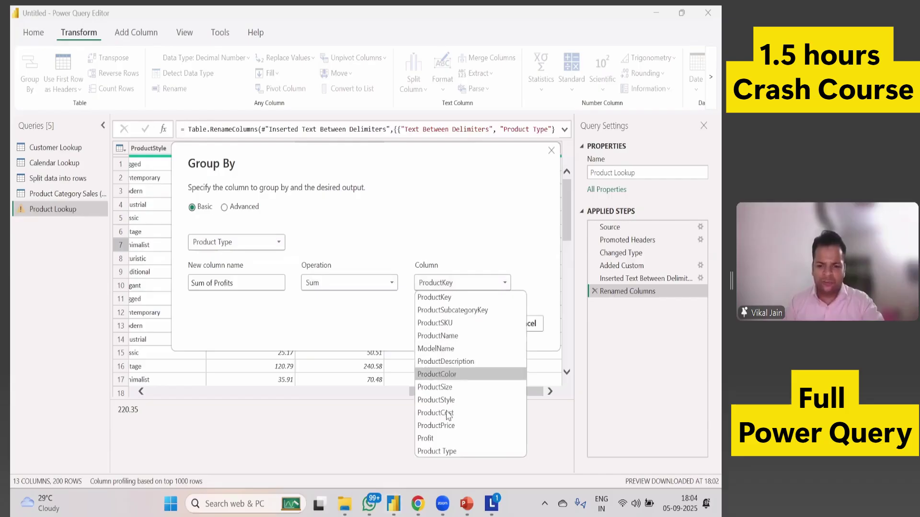
left_click(448, 439)
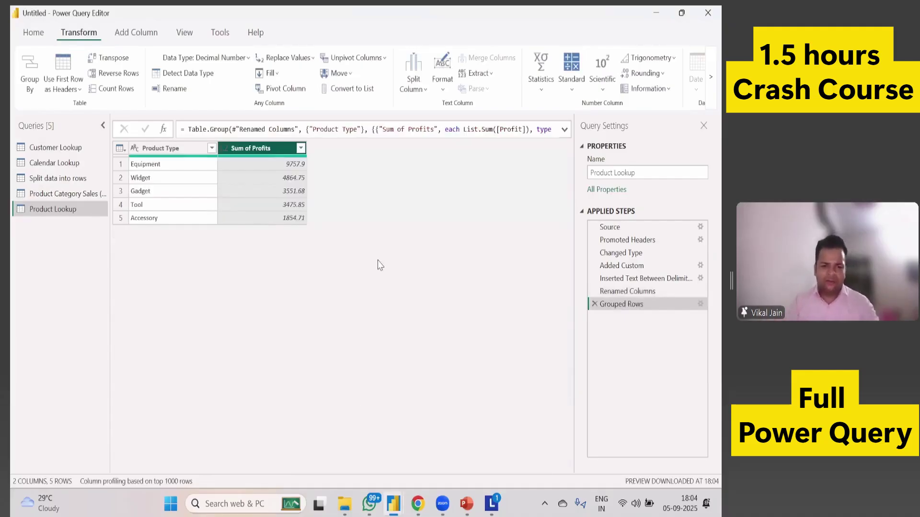
key("alt+Tab")
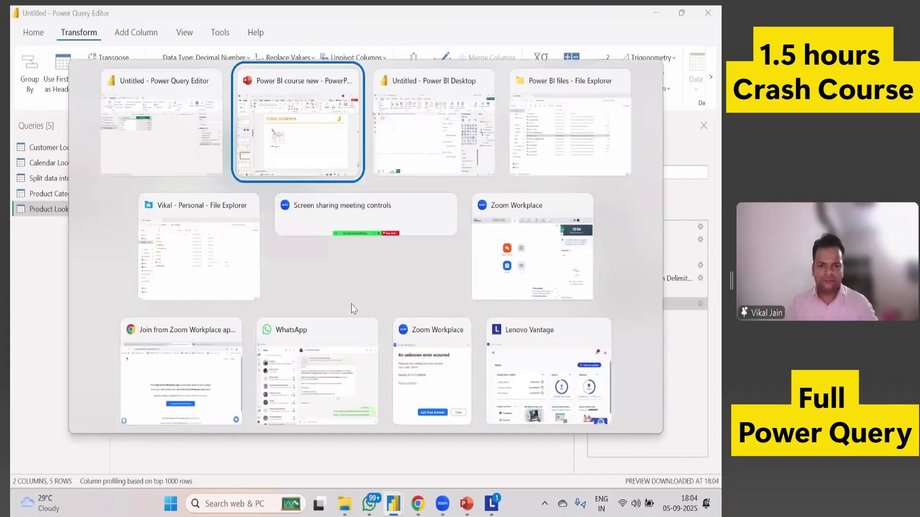
Open the Product Lookup file from the Power BI files folder.
key("Tab")
key("Tab")
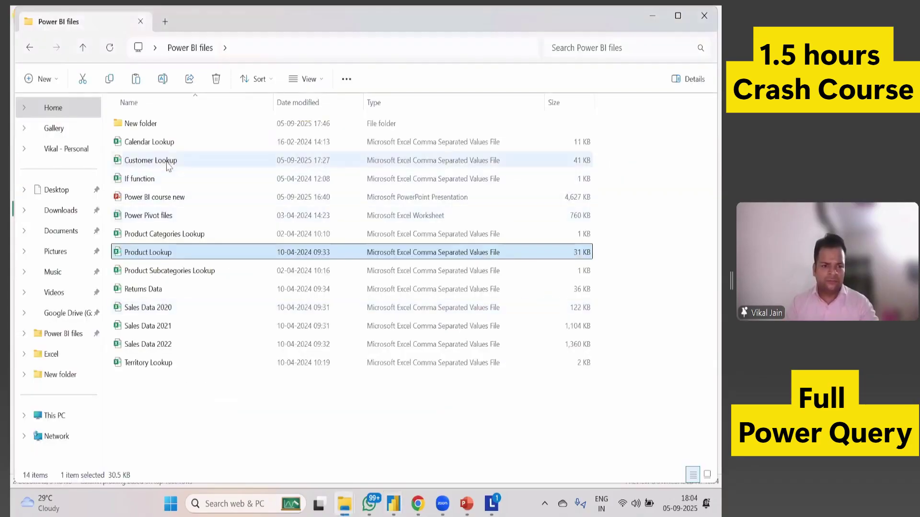
left_click(167, 162)
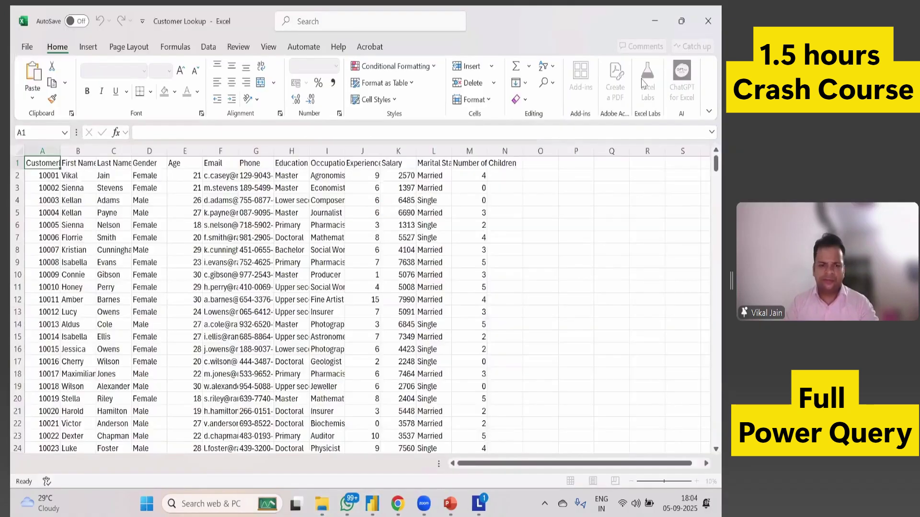
double_click(158, 252)
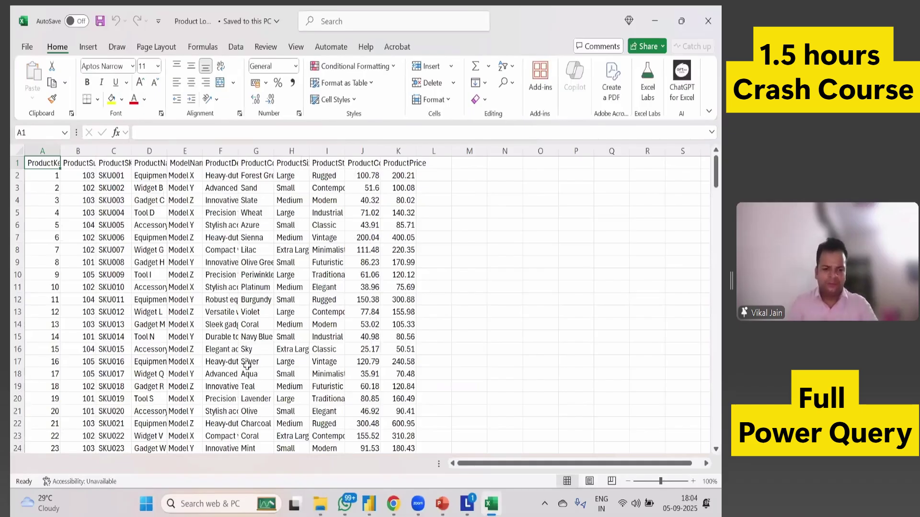
Autofit all columns in the Product Lookup sheet, then return to Power Query Editor.
key("ctrl+a")
key("alt+h")
key("o")
key("i")
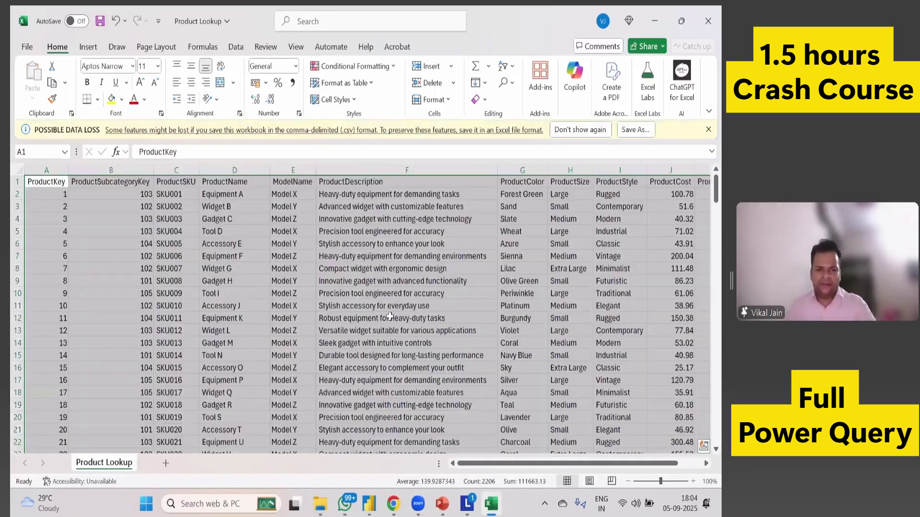
left_click(390, 317)
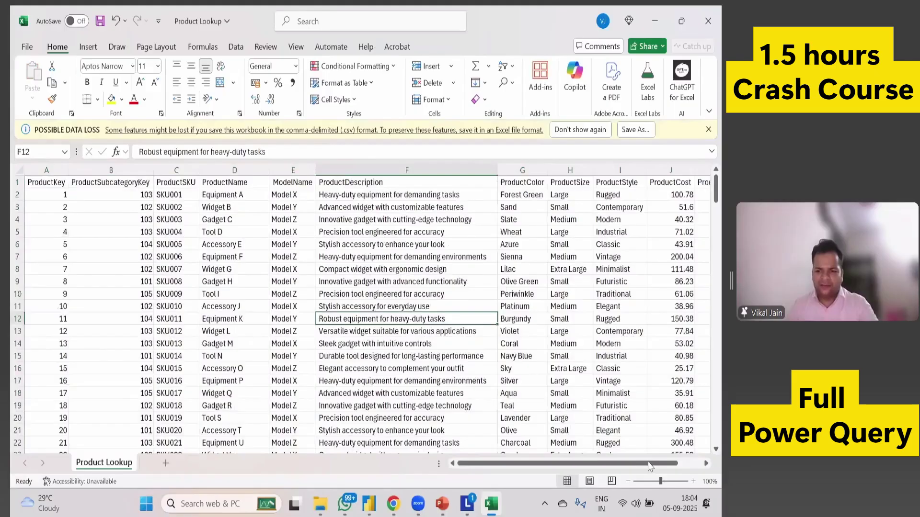
left_click_drag(650, 464, 674, 463)
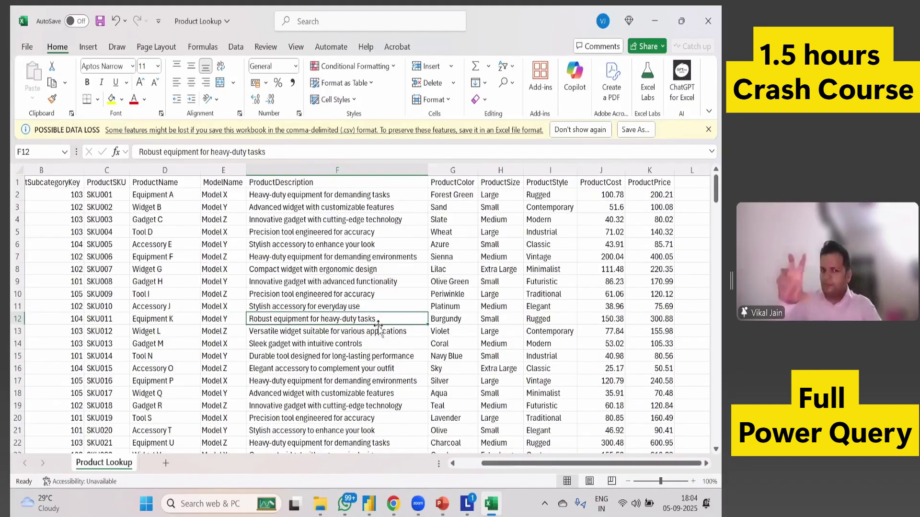
key("alt+Tab")
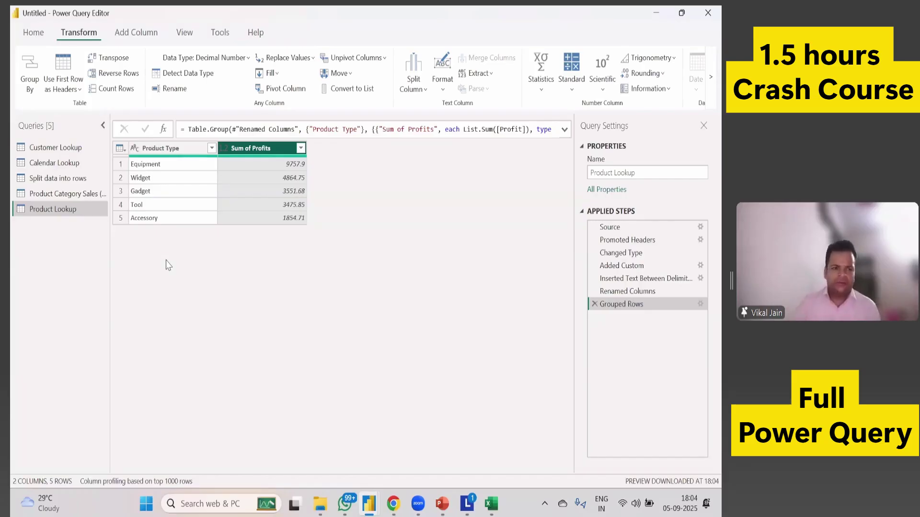
left_click(34, 38)
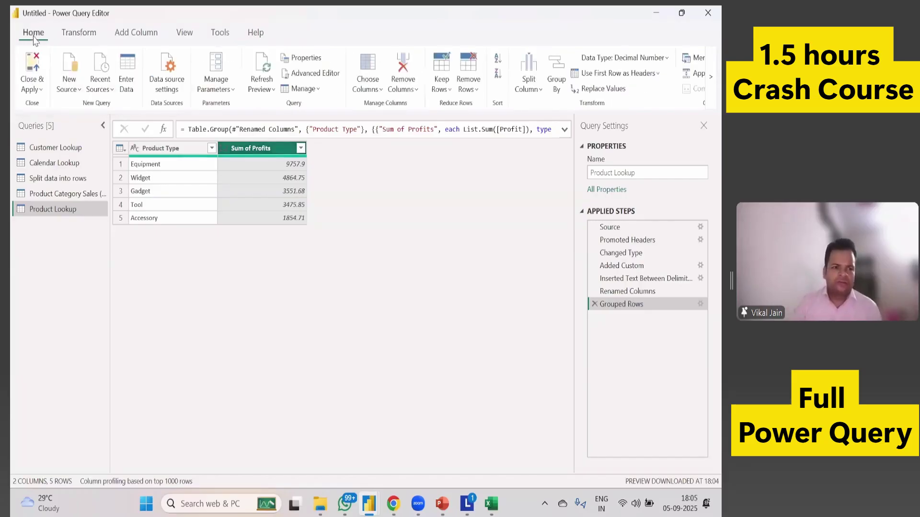
Close & Apply the query changes, then delete the Attribute matrix visual.
left_click(31, 90)
left_click(31, 89)
left_click(31, 89)
left_click(250, 275)
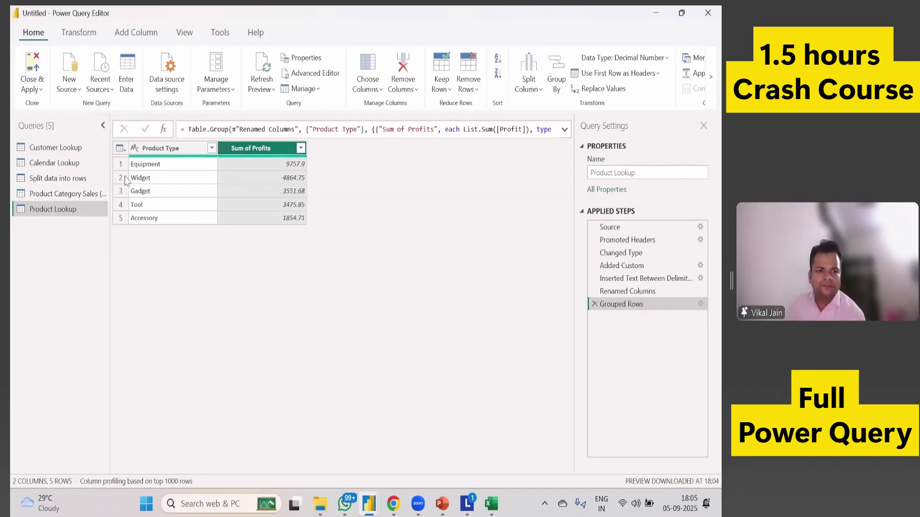
left_click(31, 89)
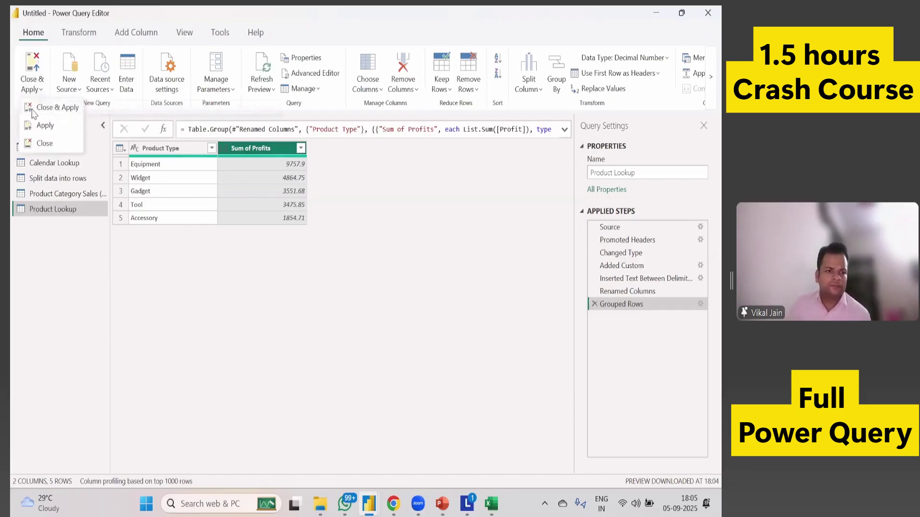
left_click(32, 112)
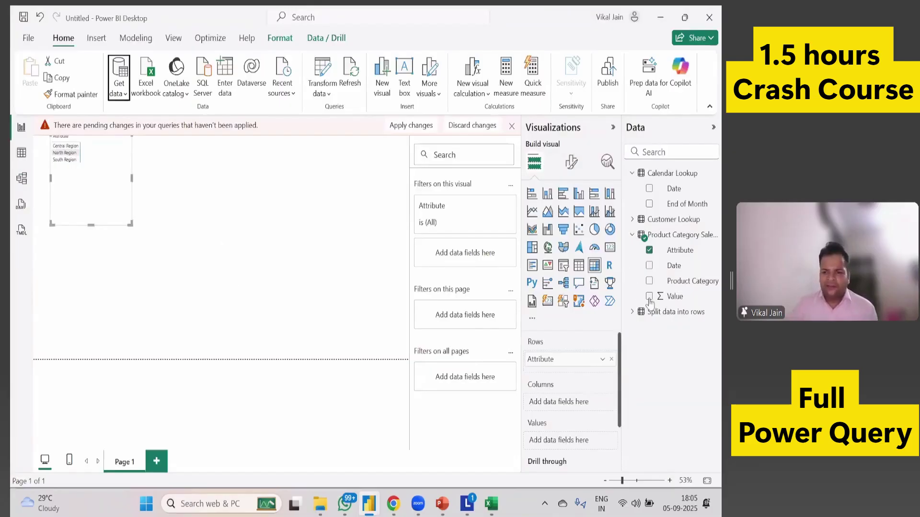
left_click(632, 312)
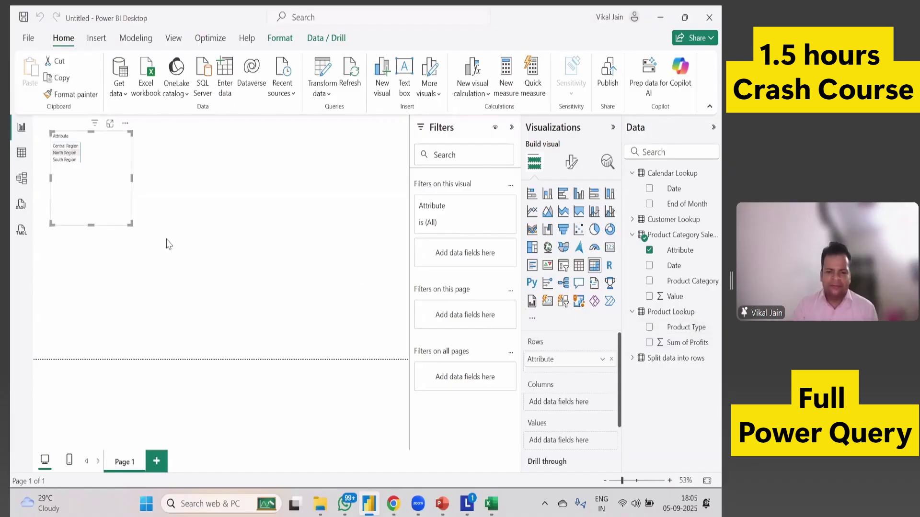
key("Delete")
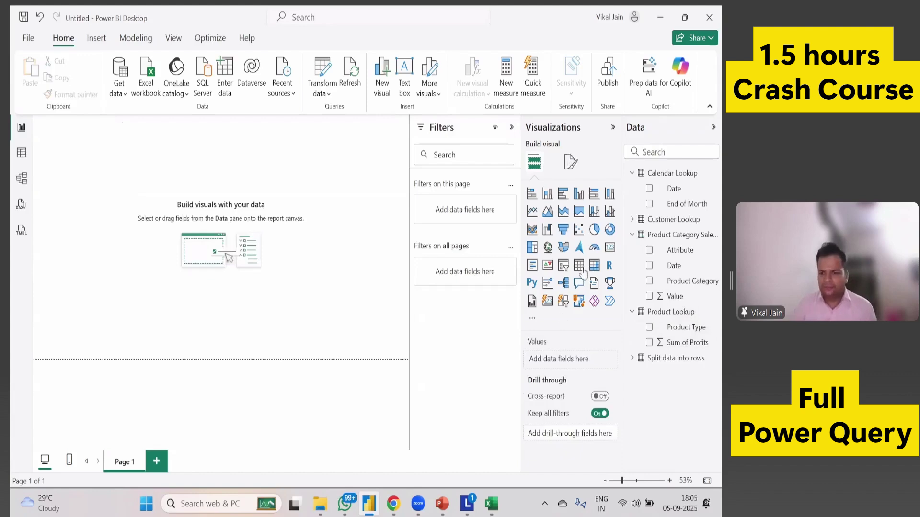
Add and enlarge a matrix of Sum of Profits by Product Type, then switch to Model view.
left_click(594, 265)
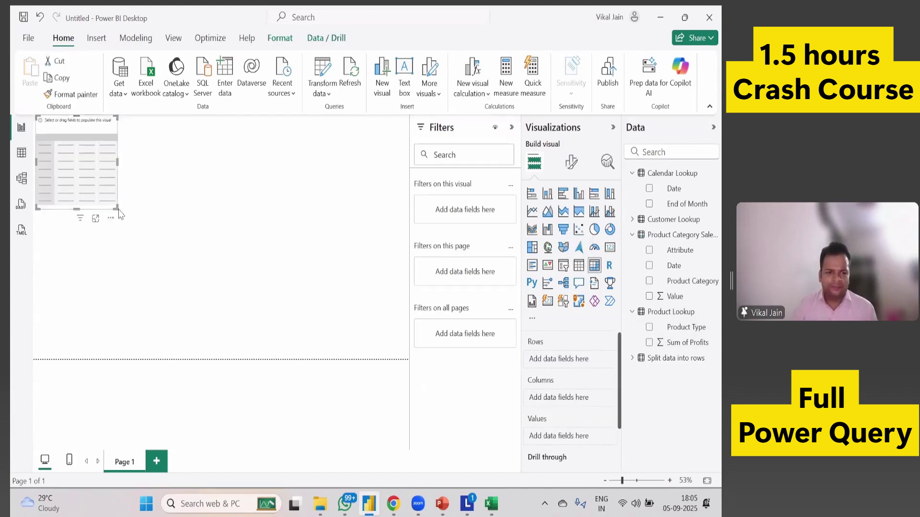
left_click(143, 240)
left_click_drag(114, 205, 198, 291)
left_click_drag(677, 337, 552, 403)
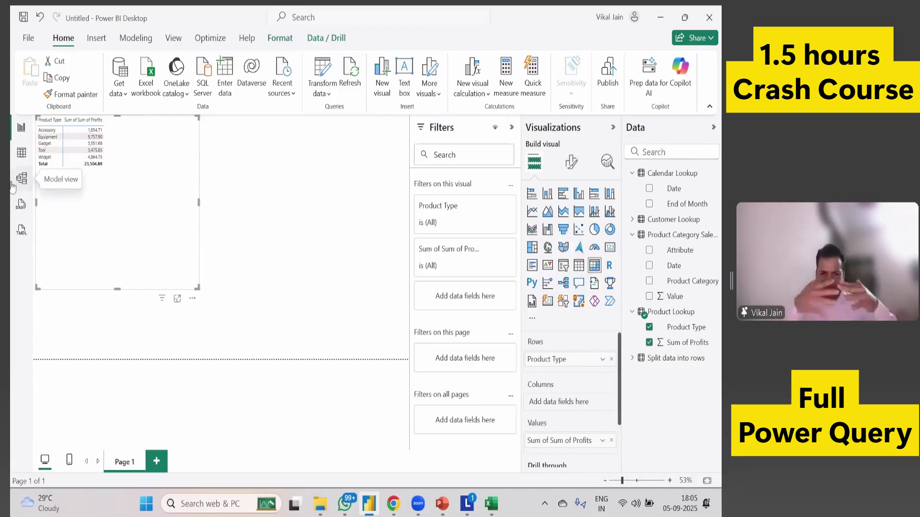
left_click(20, 182)
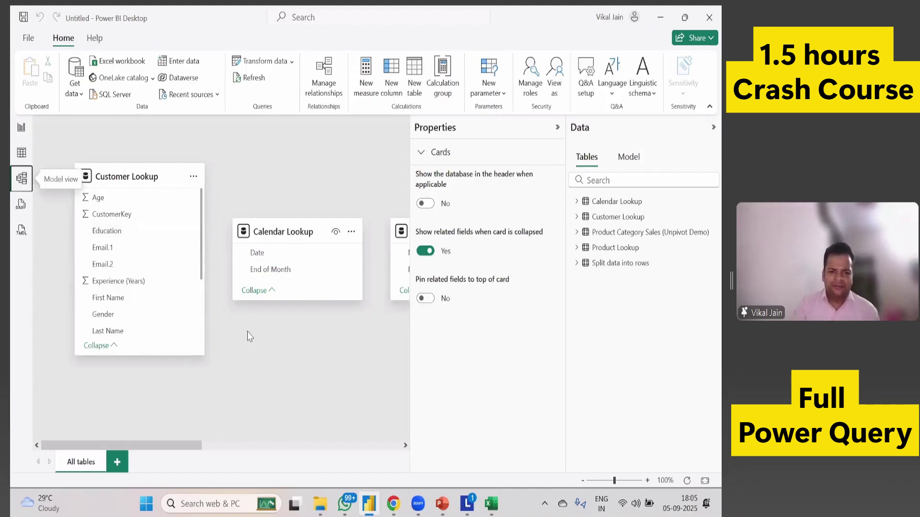
Scroll around the model diagram to find Customer Lookup and the Split data into rows table.
scroll(247, 337, "right", 10)
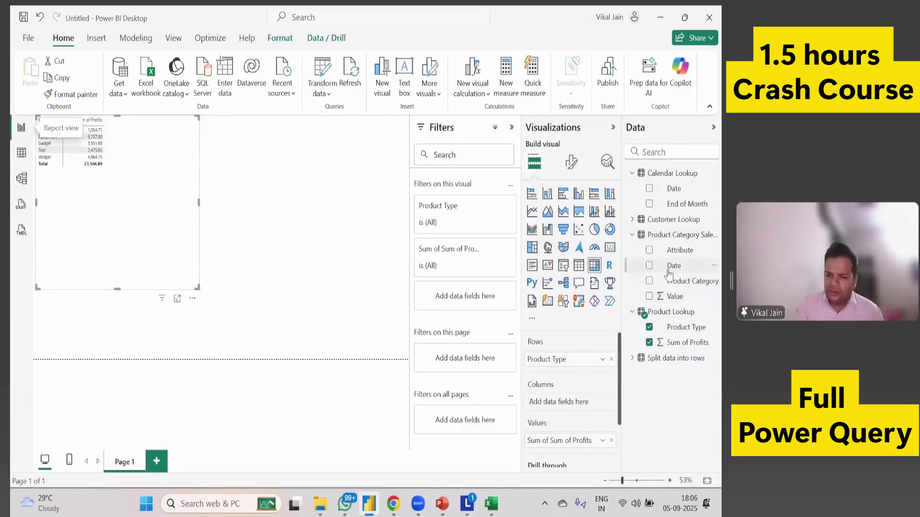
left_click(22, 179)
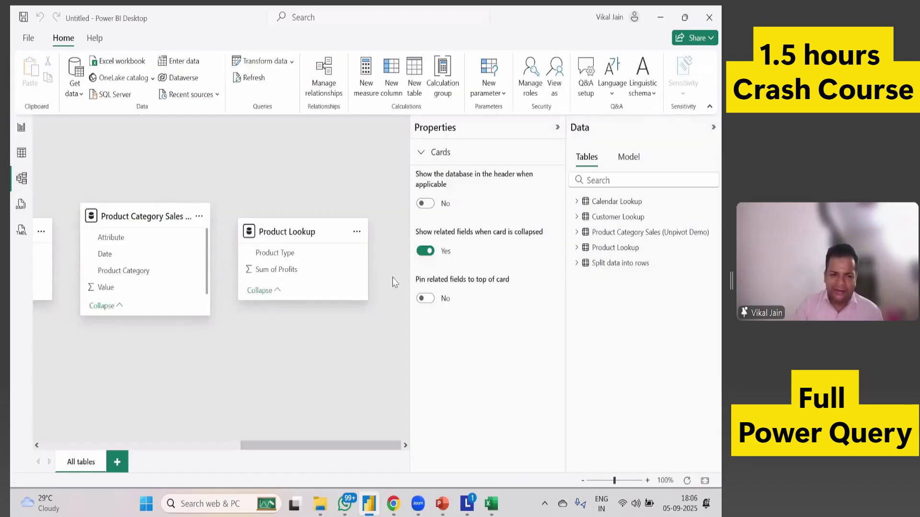
scroll(395, 283, "left", 5)
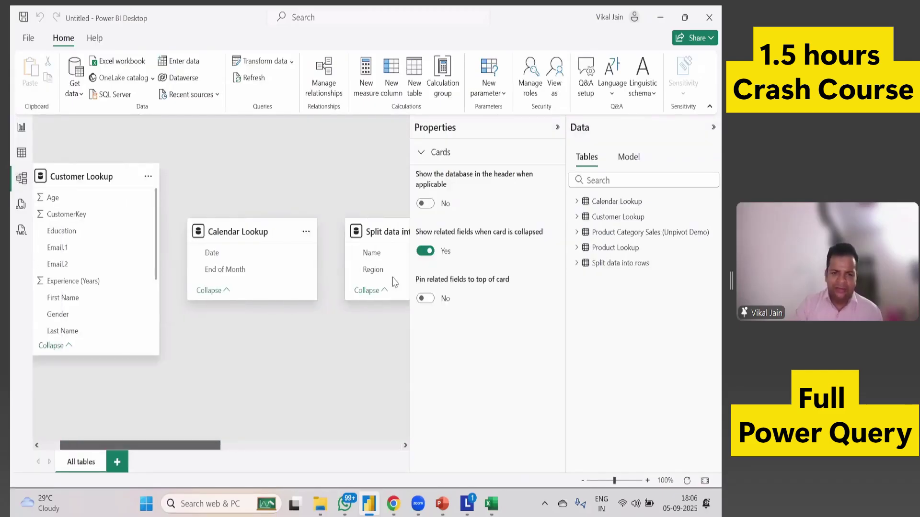
scroll(94, 285, "down", 3)
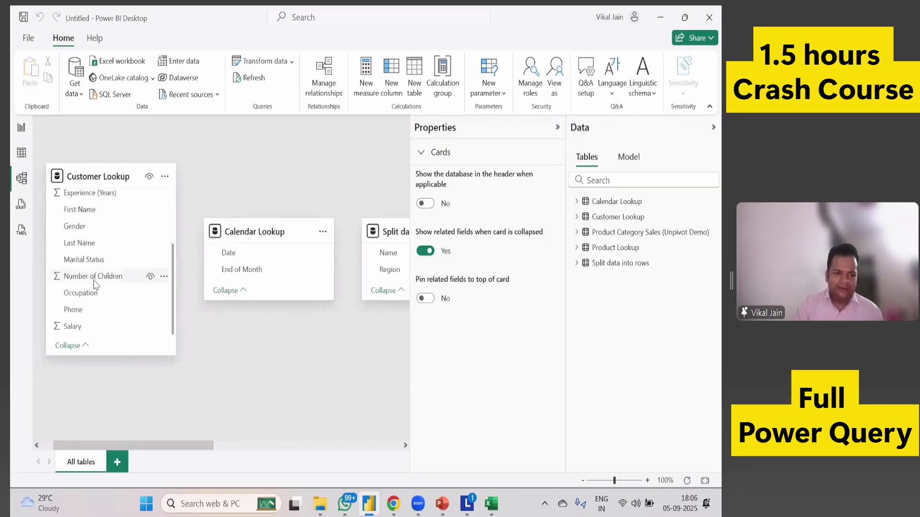
scroll(94, 293, "up", 3)
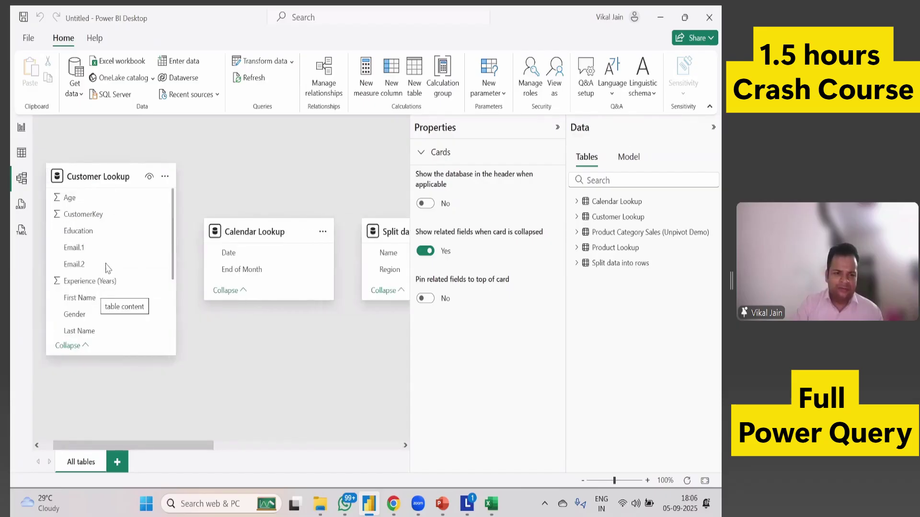
scroll(110, 265, "down", 3)
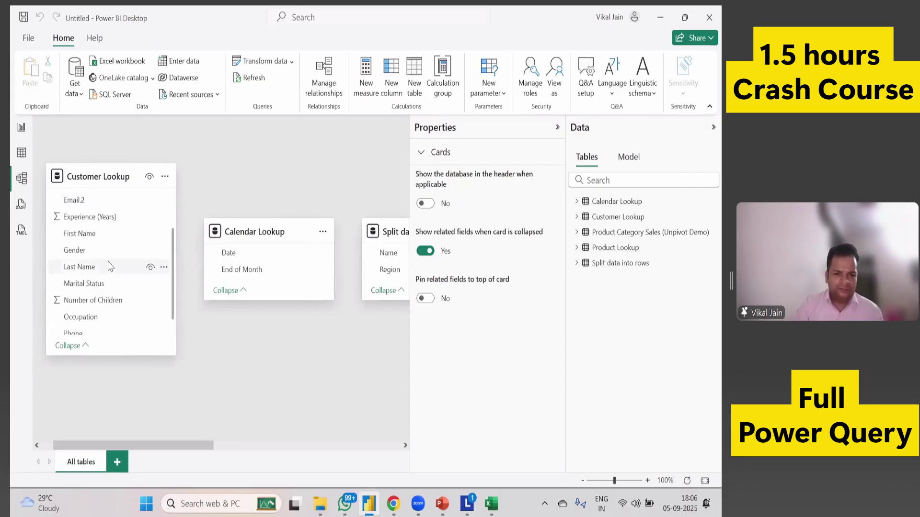
scroll(112, 267, "up", 3)
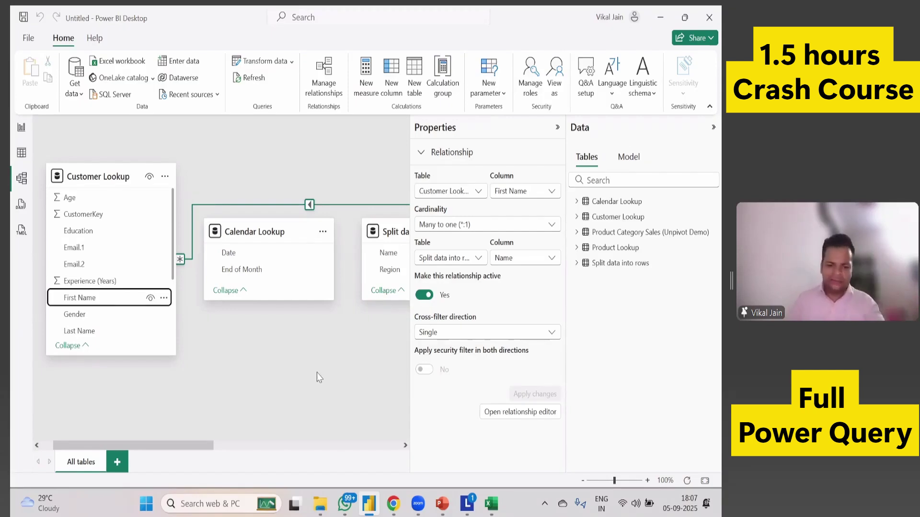
Launch Excel and enter Particulars, Start Date and End Date in A1:A3.
key("super+r")
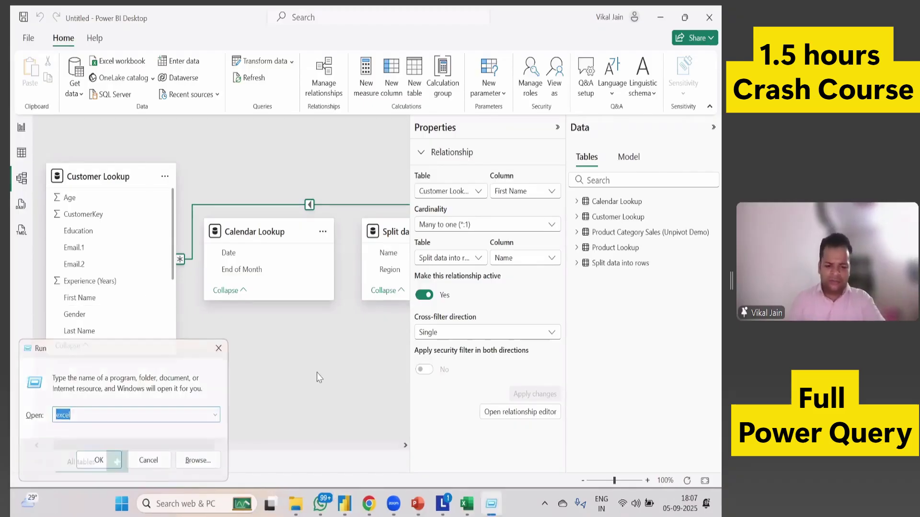
key("Return")
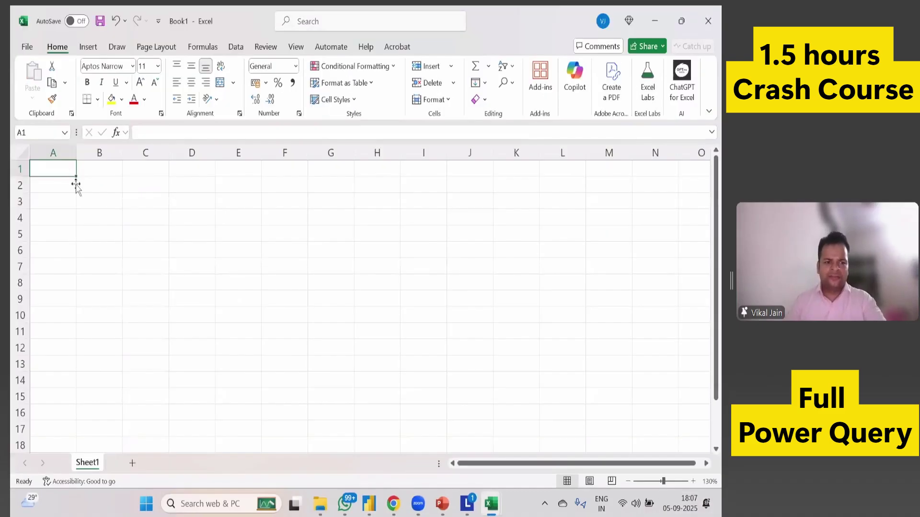
type("Date")
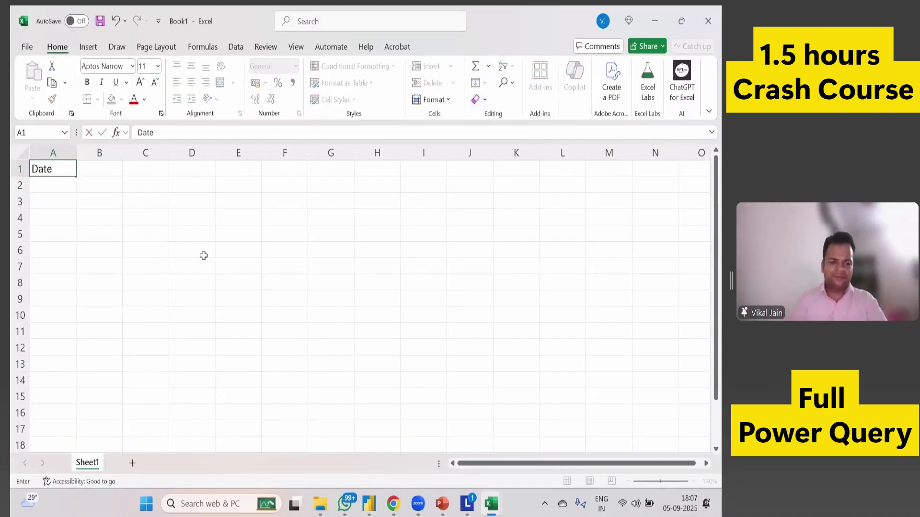
key("Return")
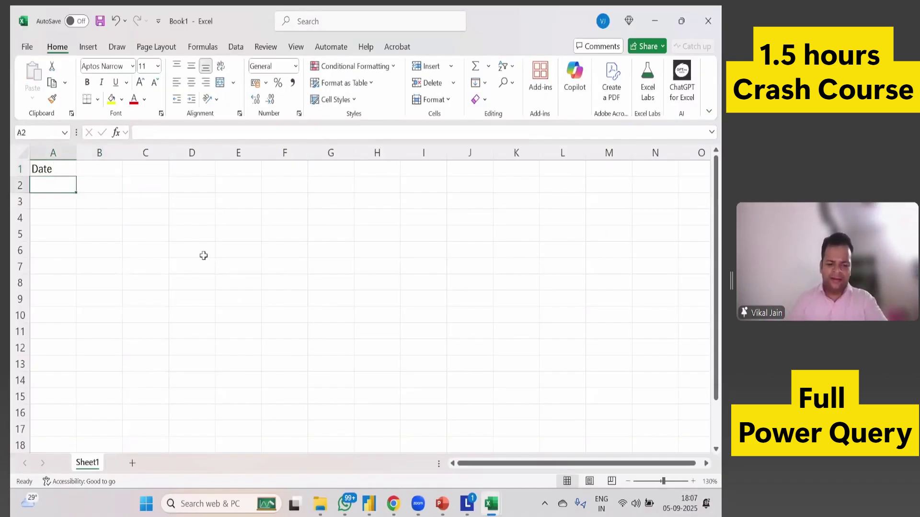
type("Start Date")
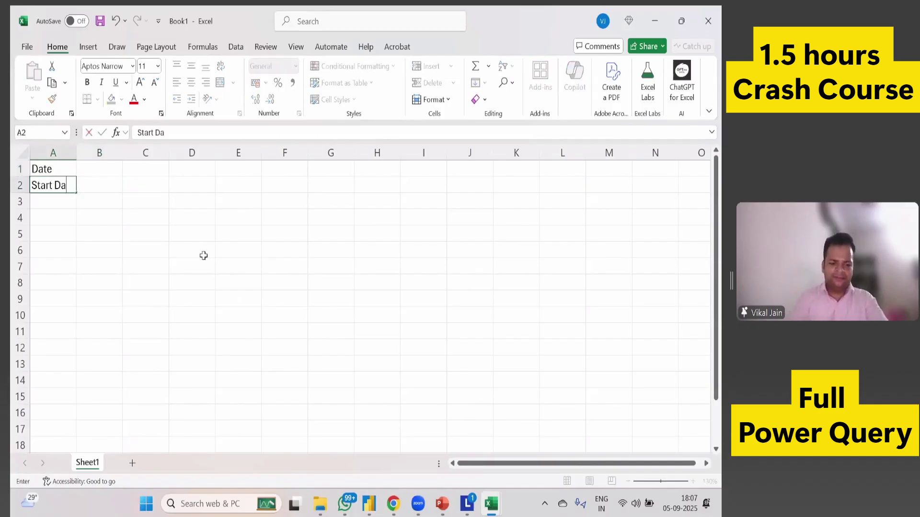
key("Return")
key("Up")
key("Up")
type("Par")
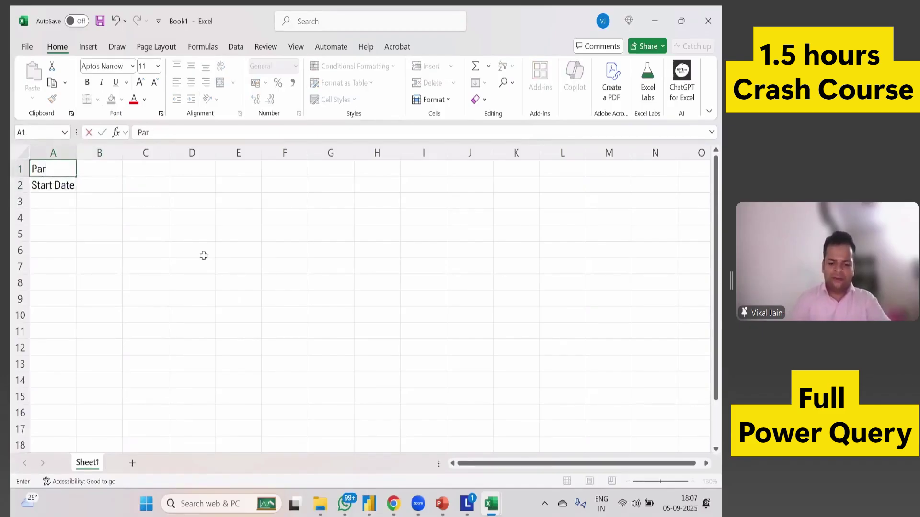
type("ticulars")
key("Return")
key("Return")
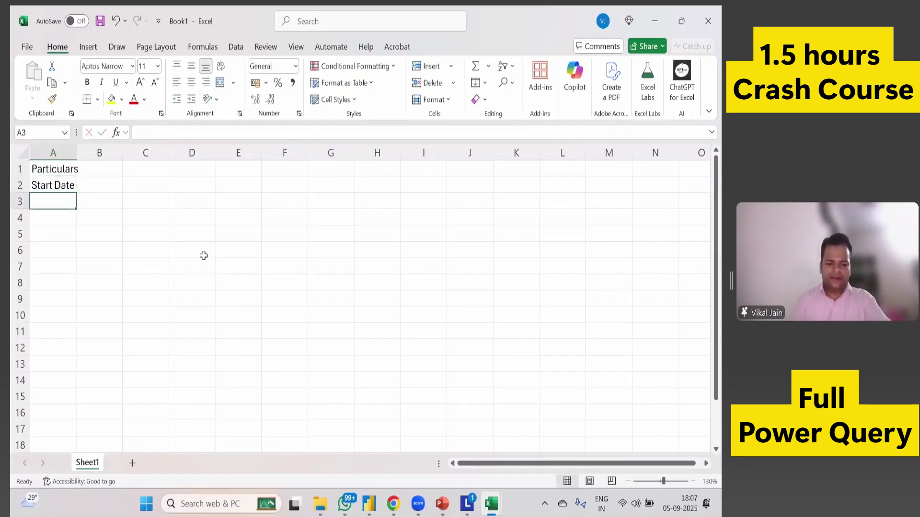
type("End D")
type("ate")
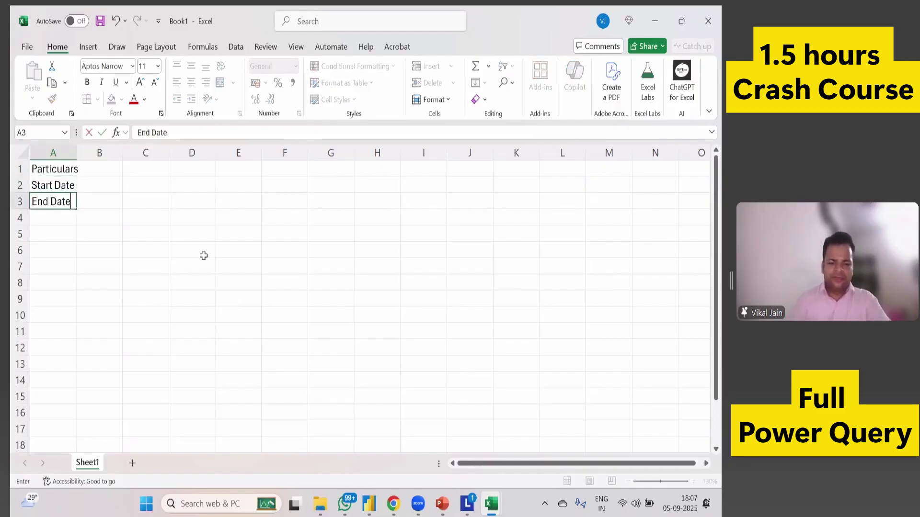
key("Return")
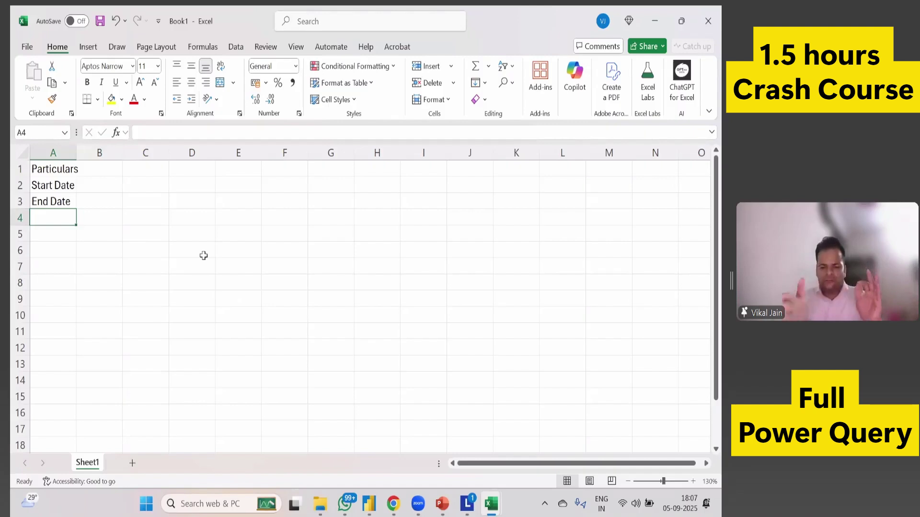
AutoFit column A to the three labels and move to cell B1.
key("Up")
key("Up")
key("Up")
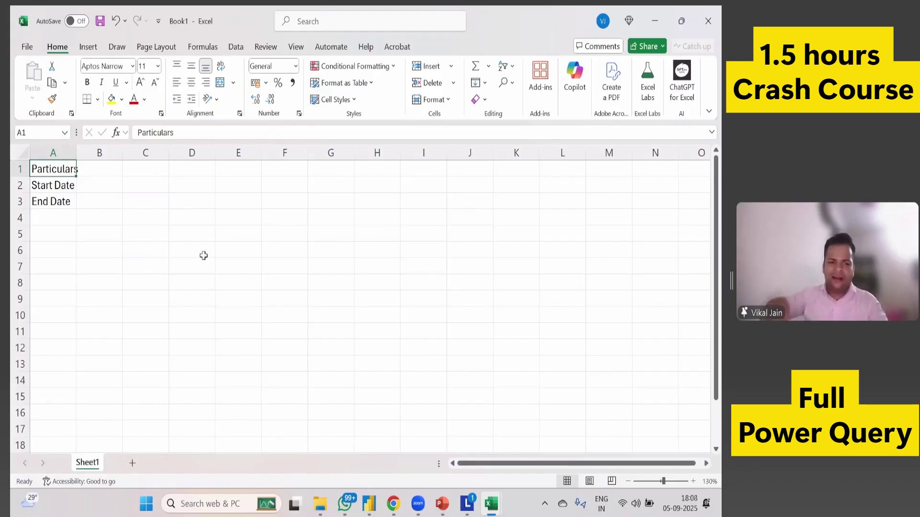
key("ctrl+shift+Down")
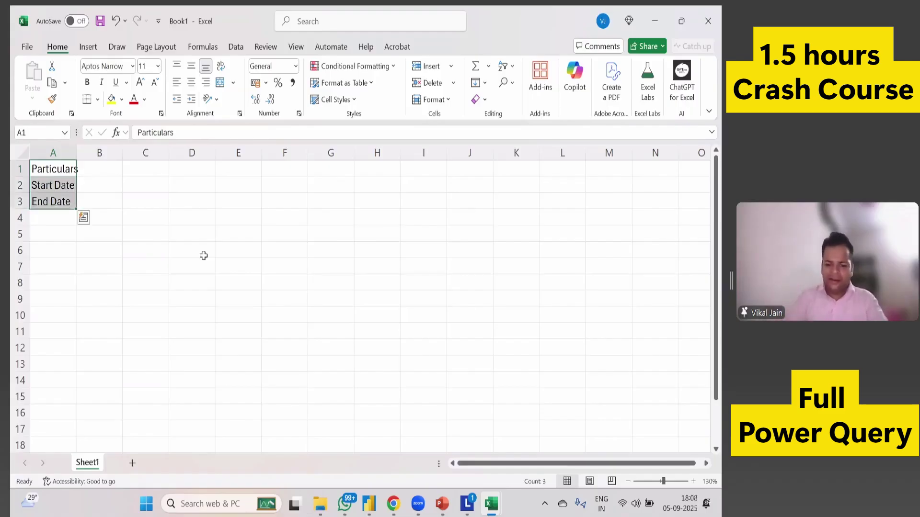
key("alt+h")
key("o")
key("i")
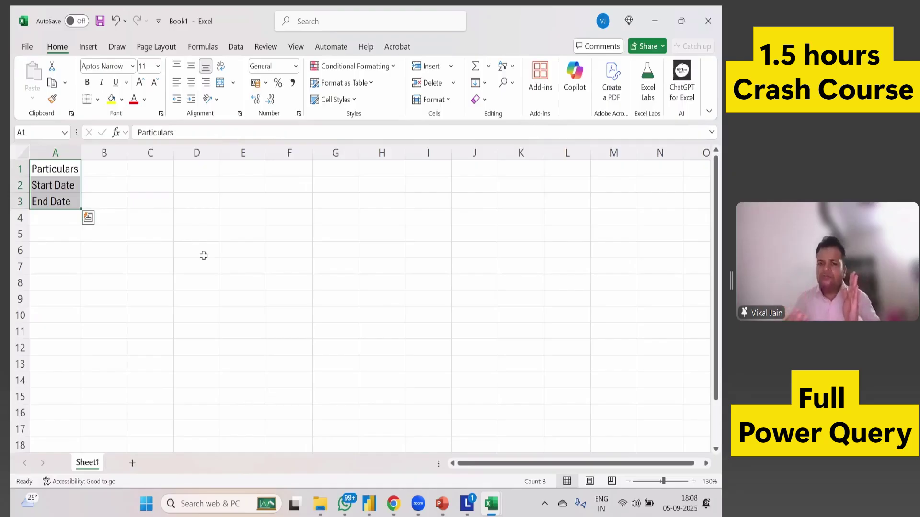
key("Right")
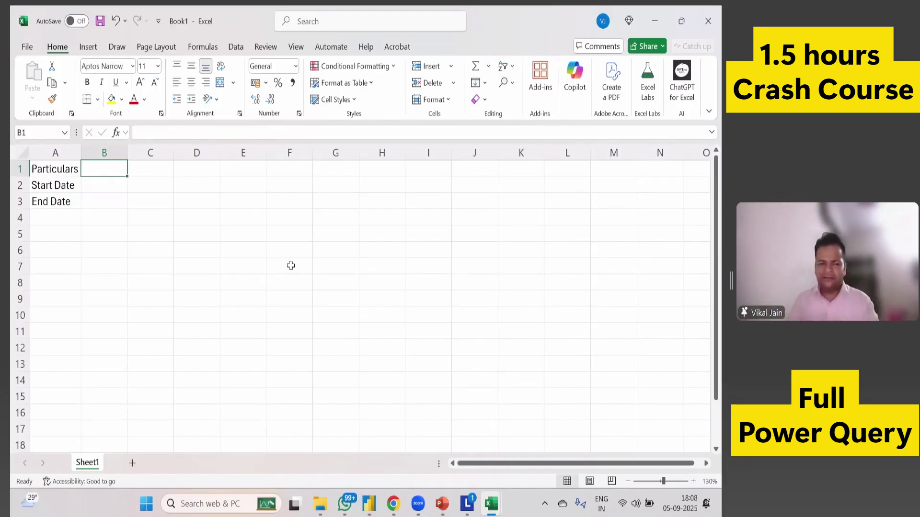
Enter Dates in B1, 01/01/2019 in B2 and today's date in B3.
type("Ao")
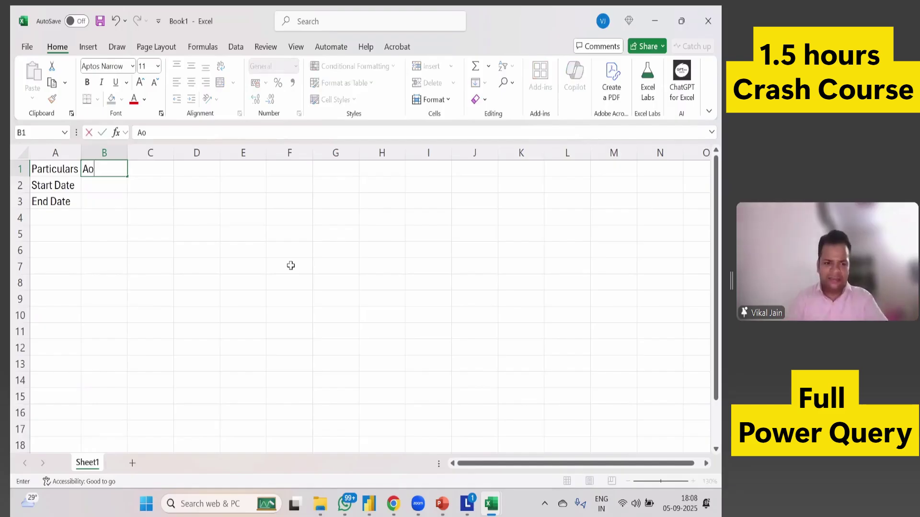
key("Escape")
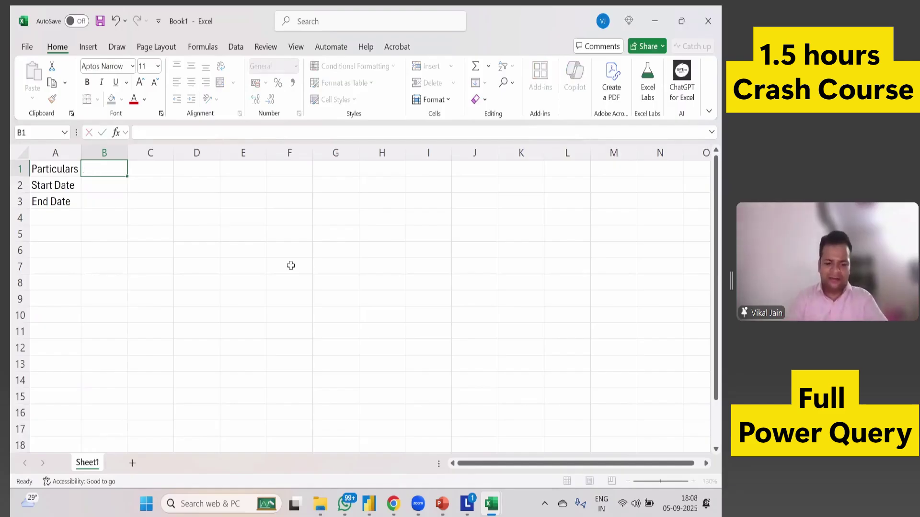
type("Dates")
key("Return")
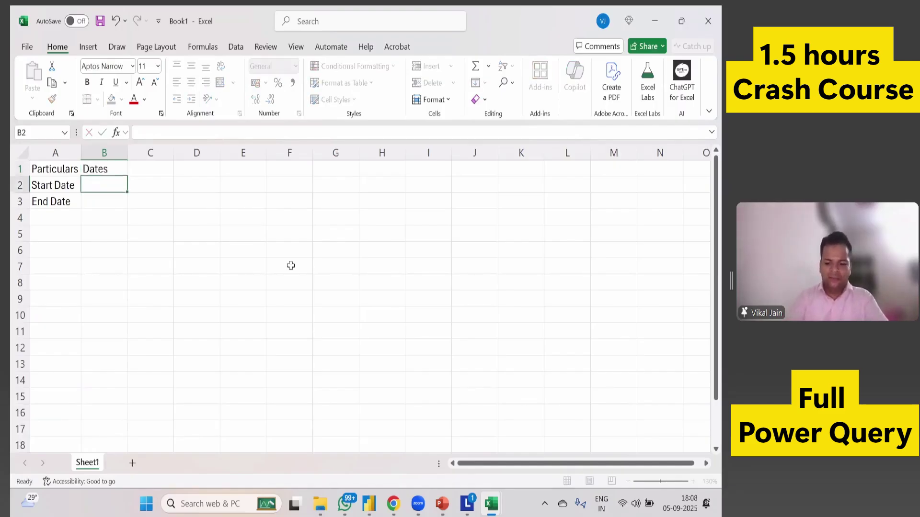
type("01/01/2019")
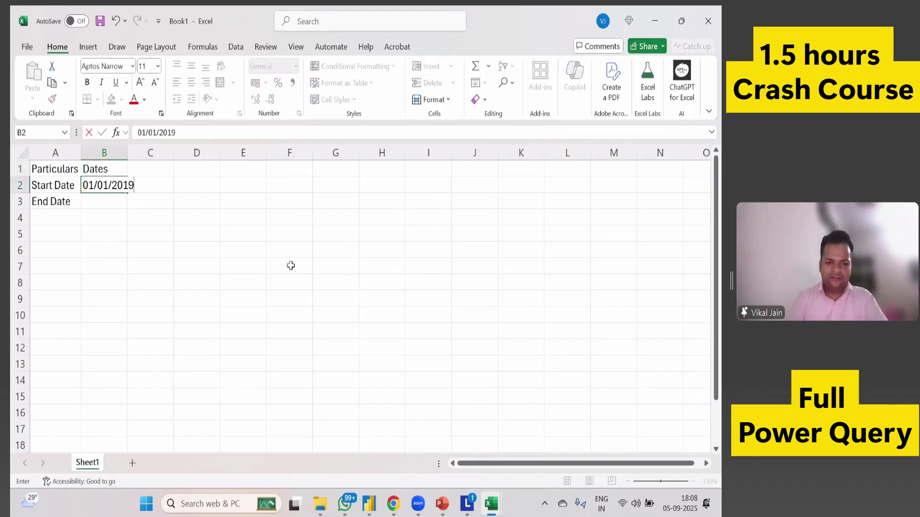
key("Return")
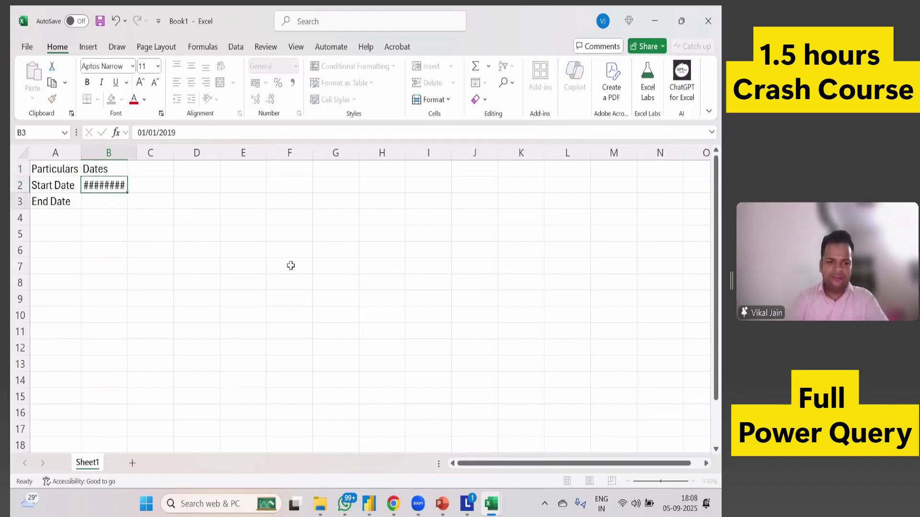
key("ctrl+semicolon")
key("Return")
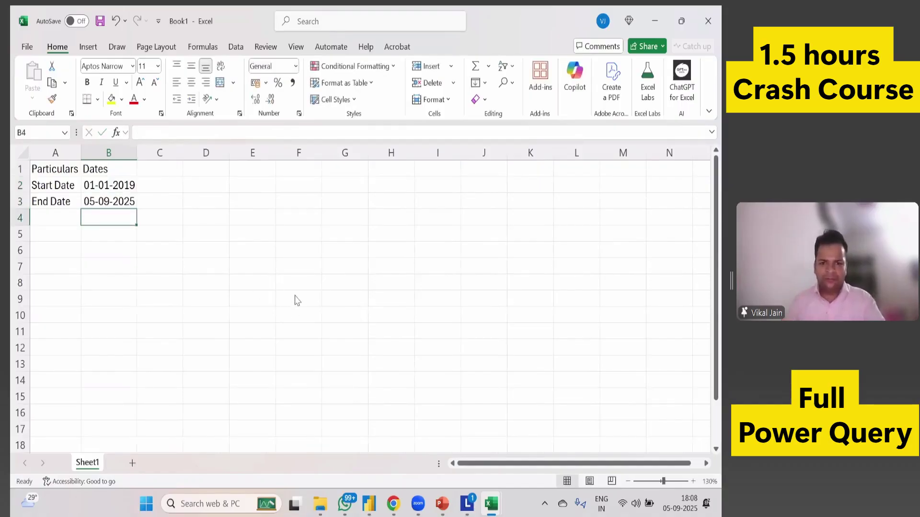
Check the Power BI files folder path in Explorer, then return to Excel to save.
key("alt+Tab")
key("Tab")
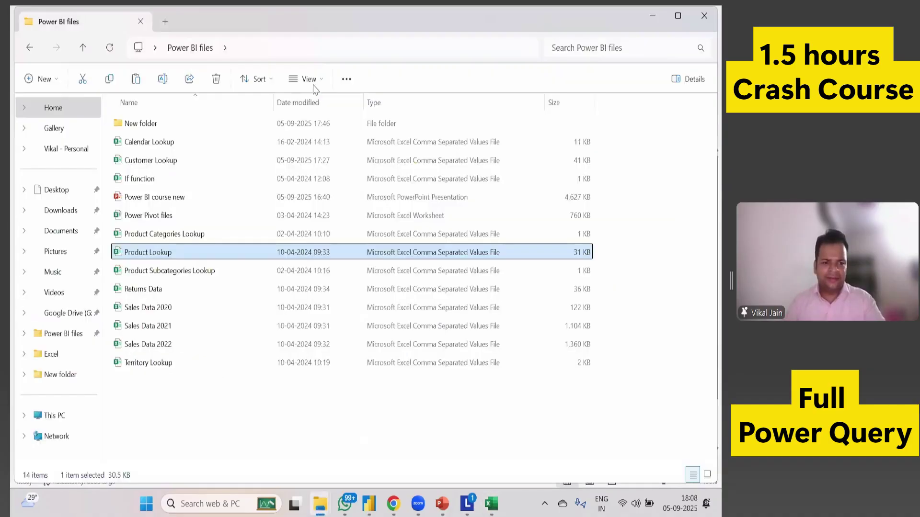
key("Tab")
left_click(321, 52)
key("alt+Tab")
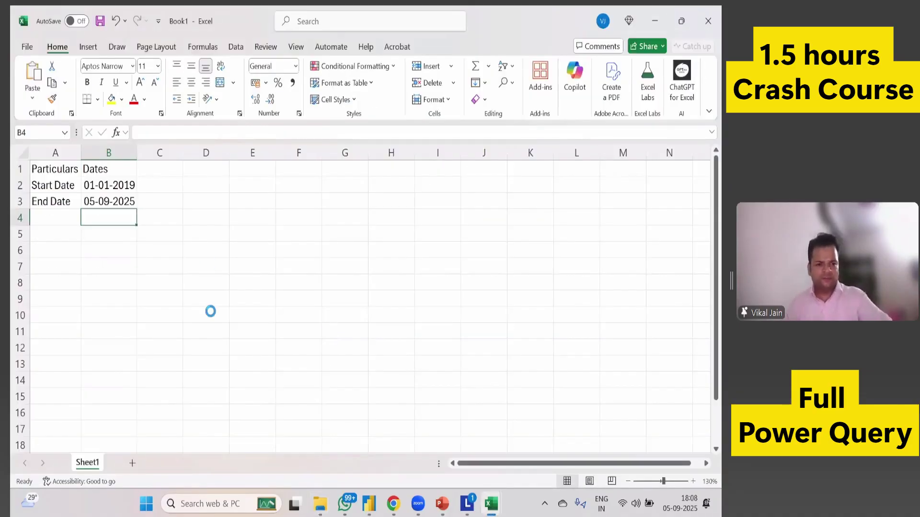
key("F12")
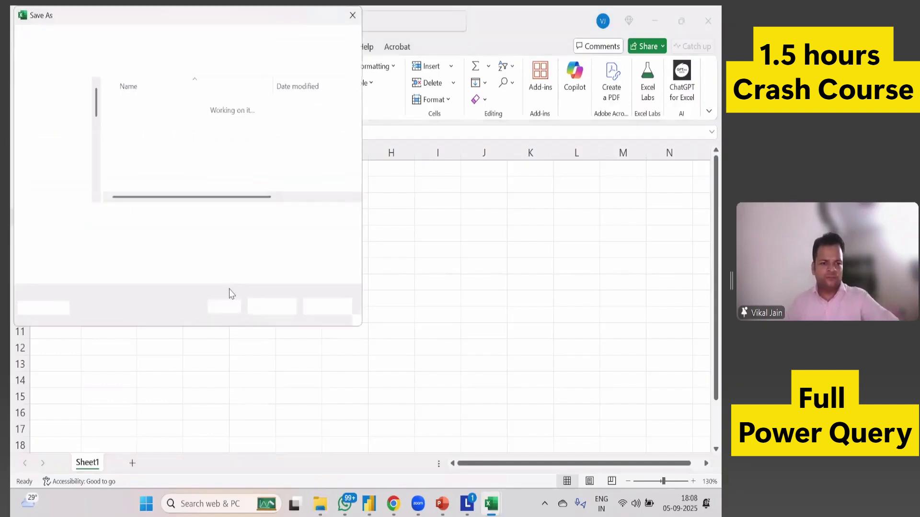
Name the workbook Period file and save it in the Power BI files folder.
left_click(267, 309)
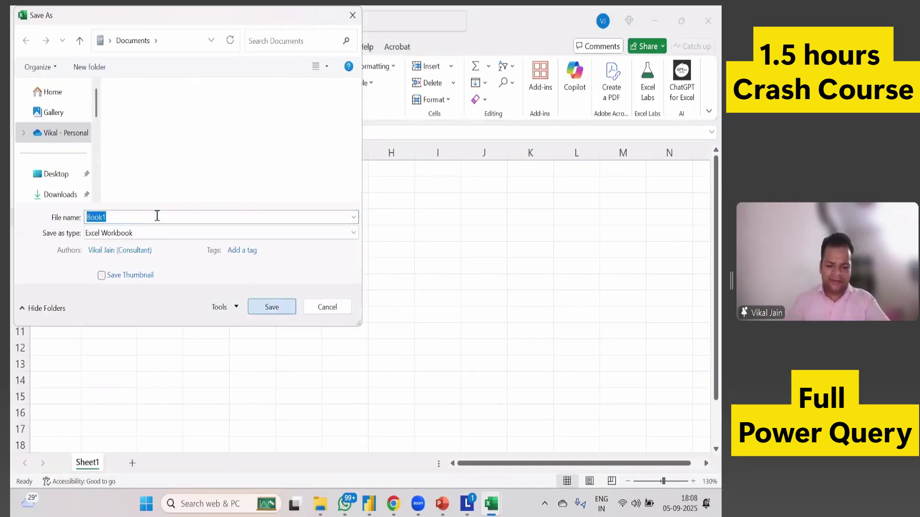
type("Date")
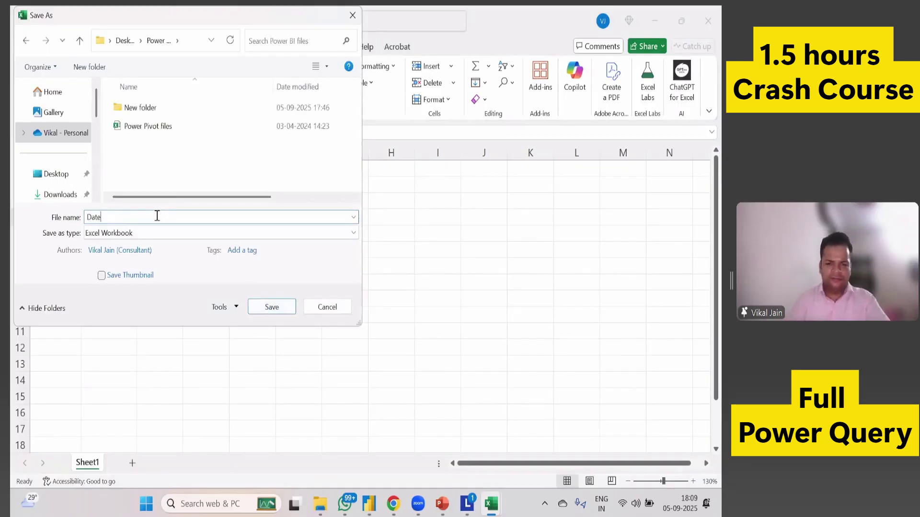
type("Perio")
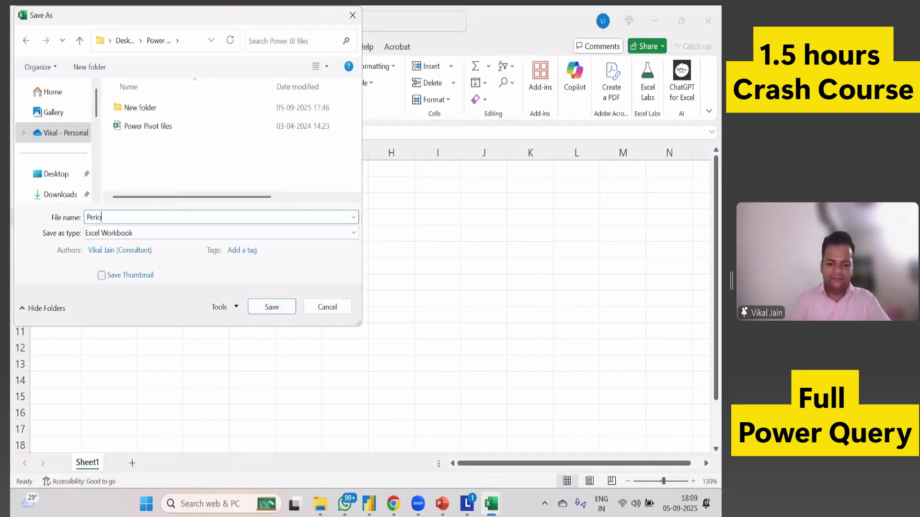
type("d file")
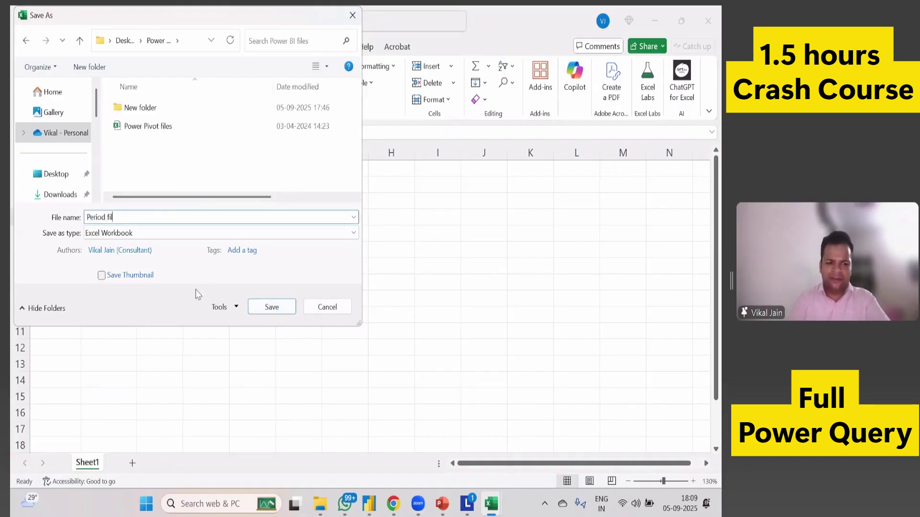
left_click(306, 338)
key("Return")
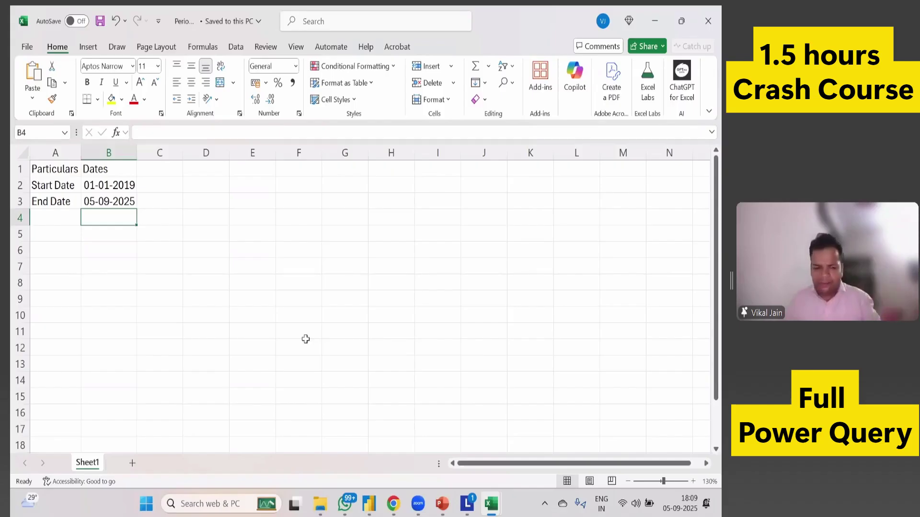
left_click(123, 188)
left_click(121, 205)
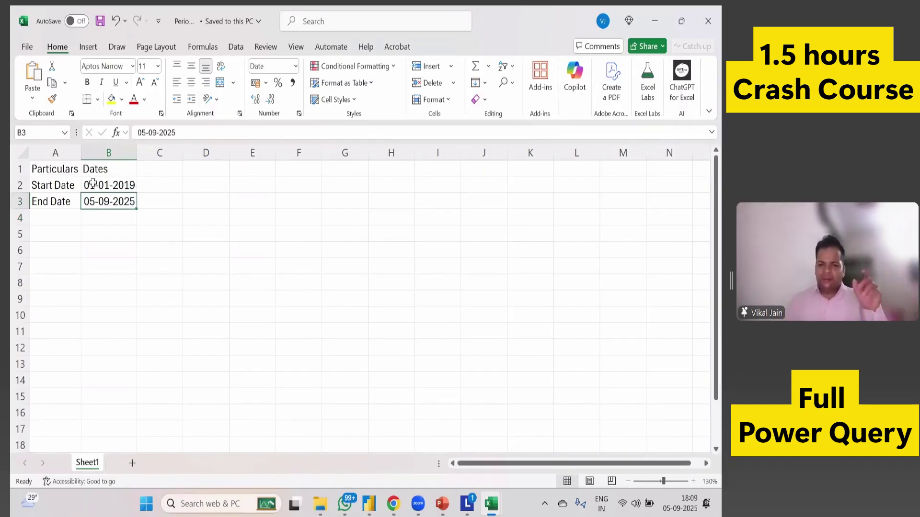
key("Up")
key("Right")
key("Right")
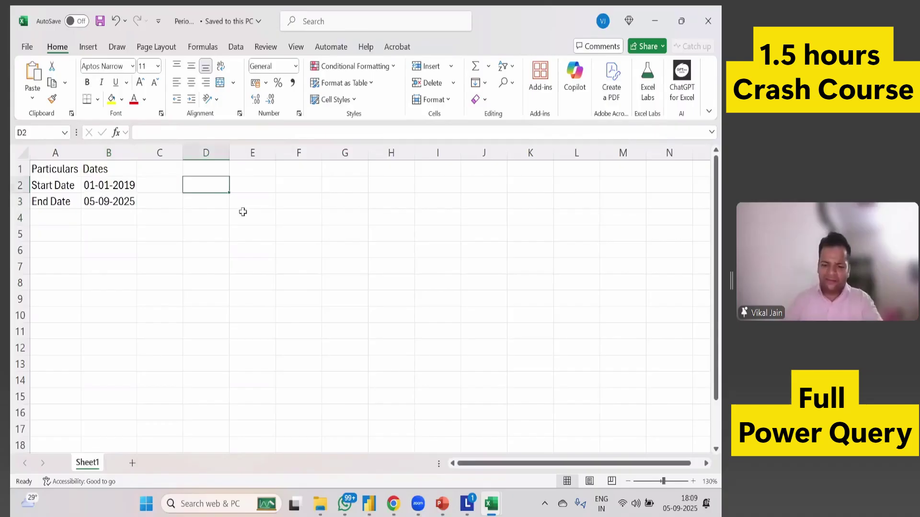
type("01/01/2019")
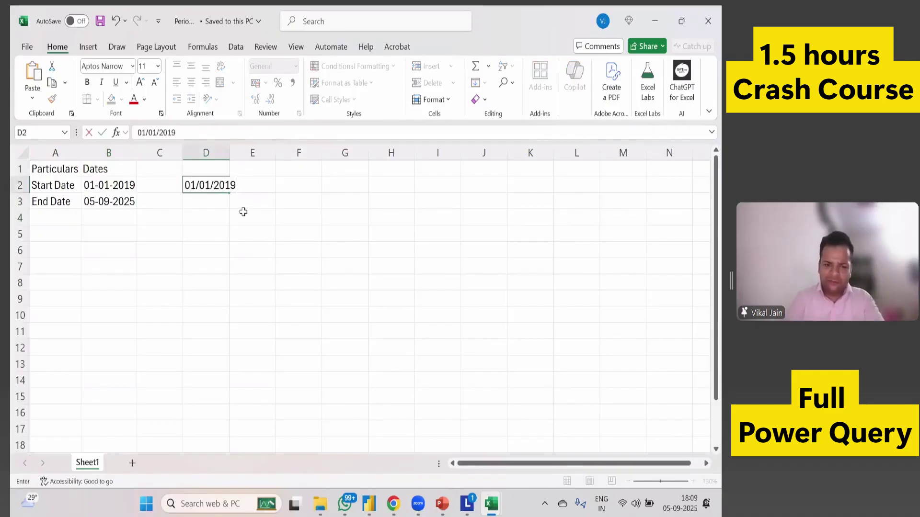
key("Return")
type("2/01/2019")
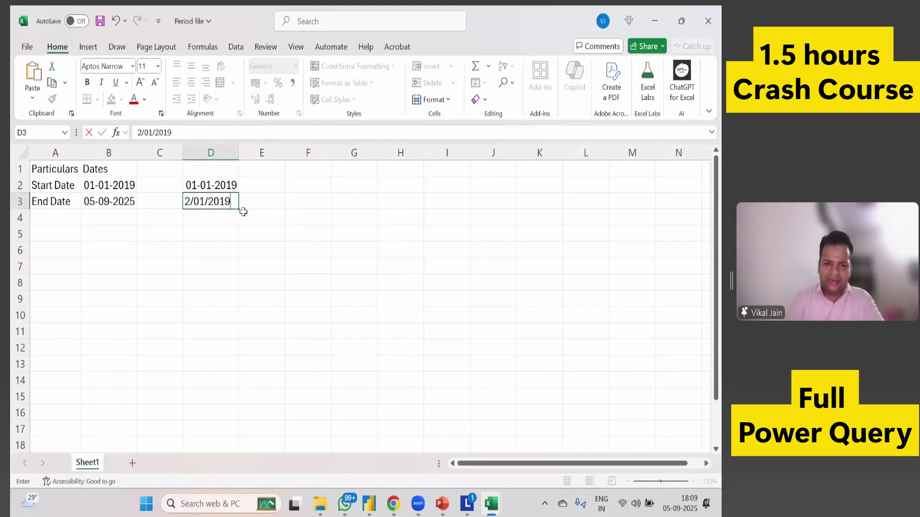
key("Return")
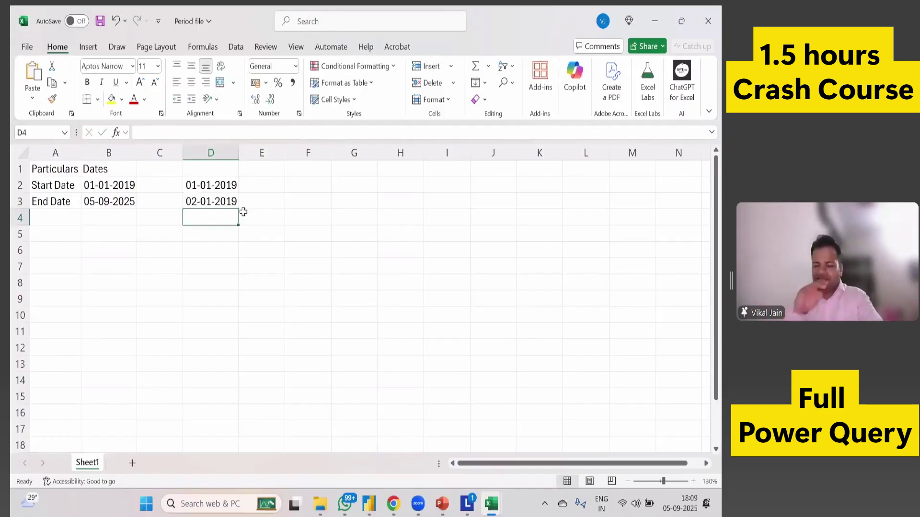
left_click(102, 201)
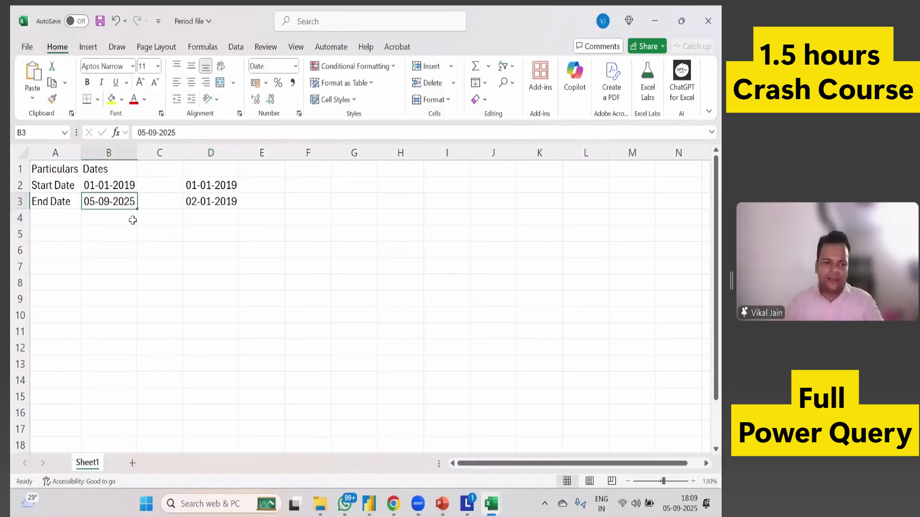
key("F2")
key("BackSpace")
key("BackSpace")
type("19")
key("Return")
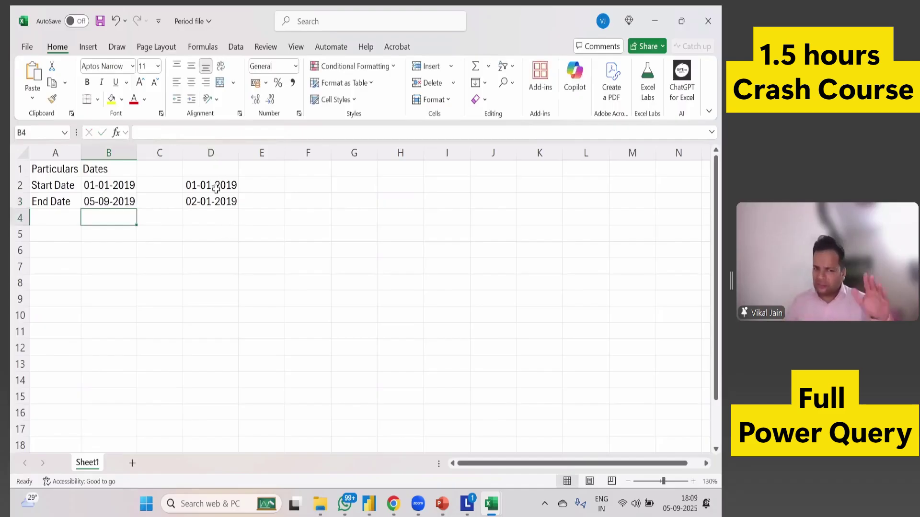
left_click_drag(214, 186, 213, 250)
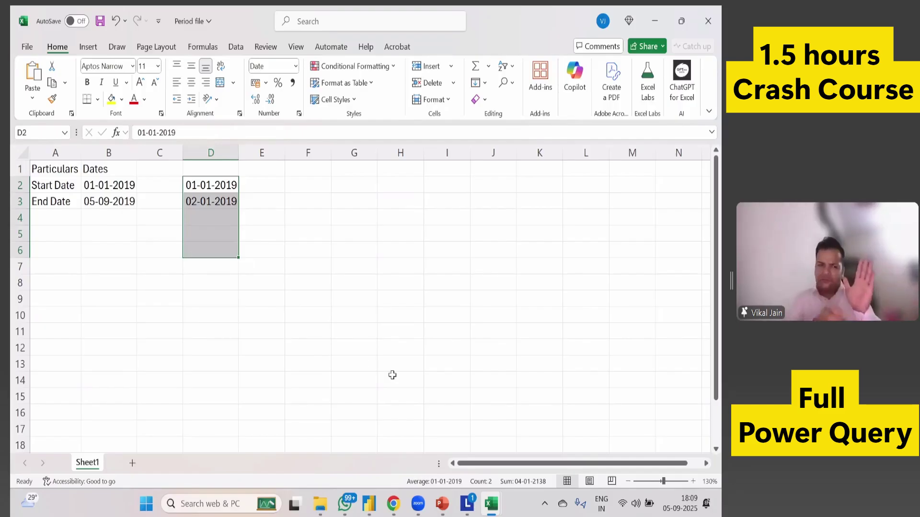
left_click(124, 206)
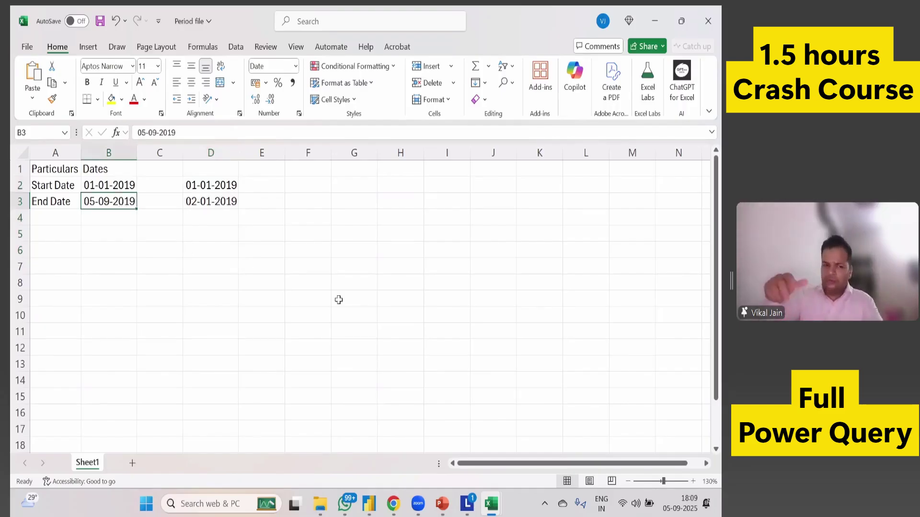
key("F2")
key("BackSpace")
key("BackSpace")
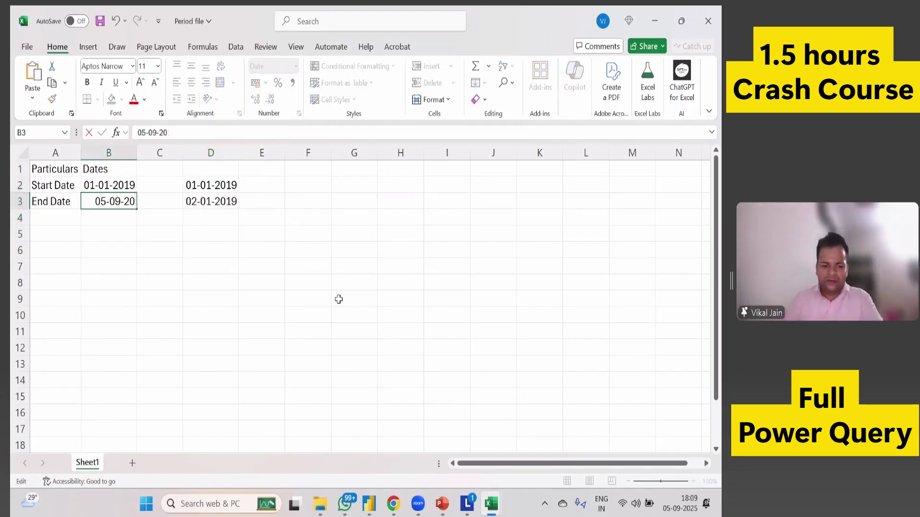
type("25")
key("Return")
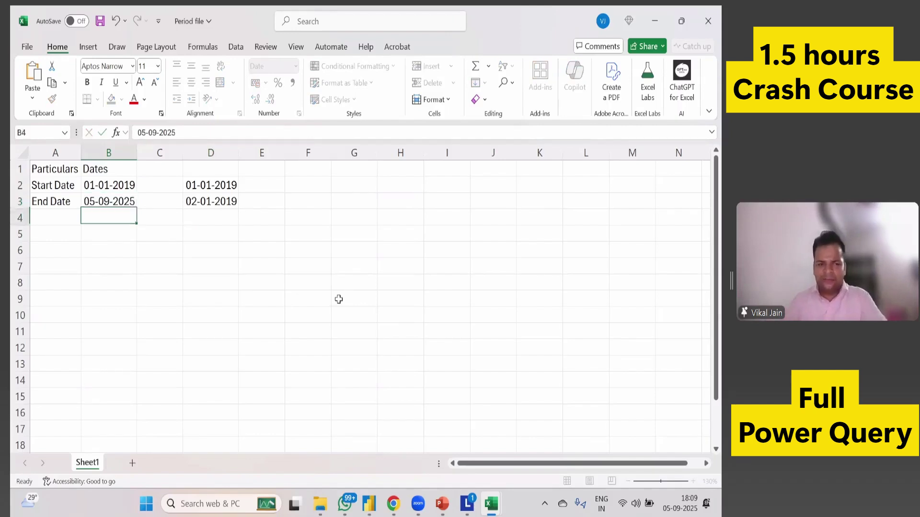
key("Up")
key("Up")
key("Right")
key("Right")
key("shift+Down")
key("Delete")
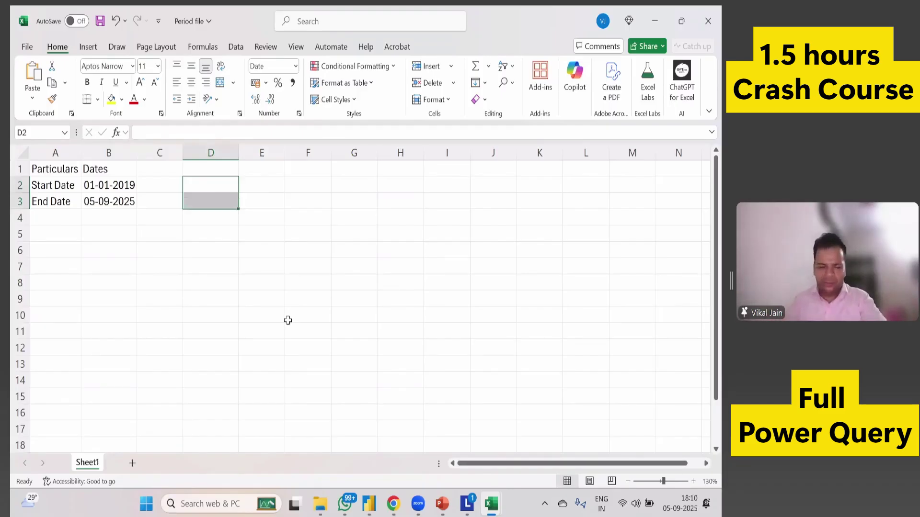
key("ctrl+s")
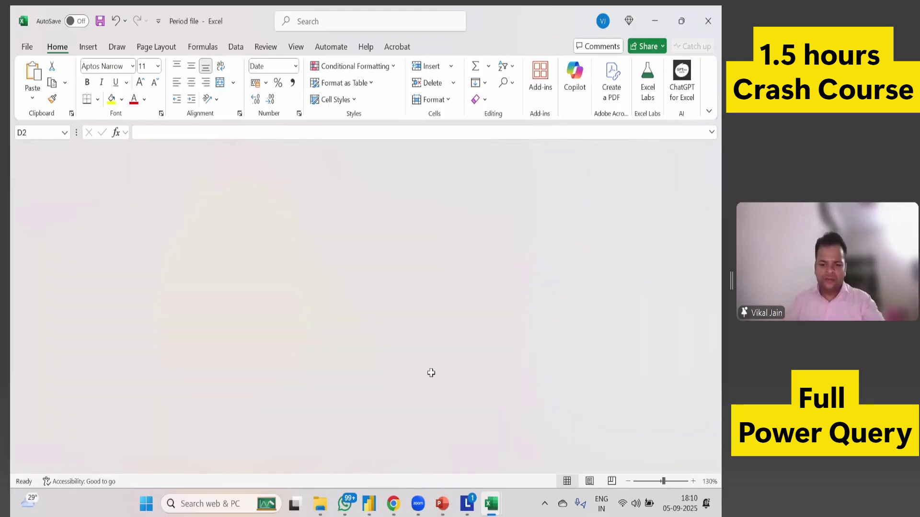
In Power BI's Report view, use Get data > Excel workbook to open Period file.
key("alt+Tab")
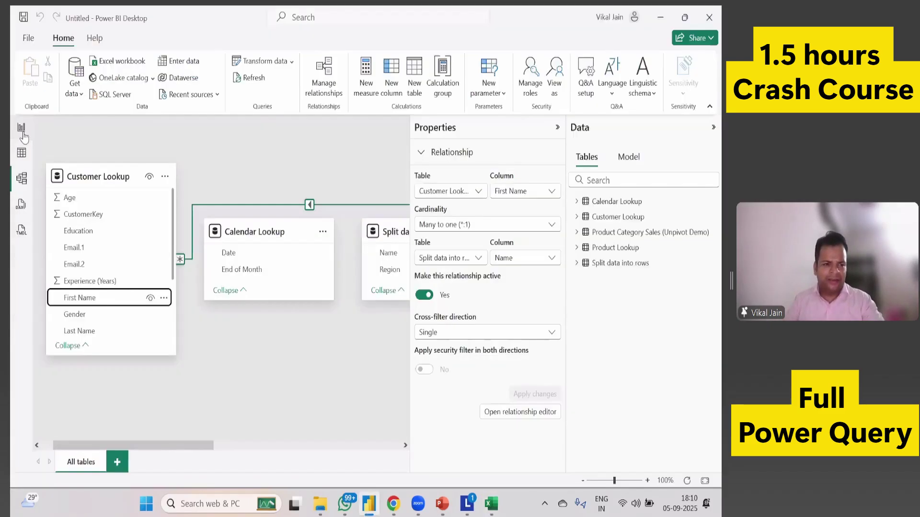
left_click(21, 130)
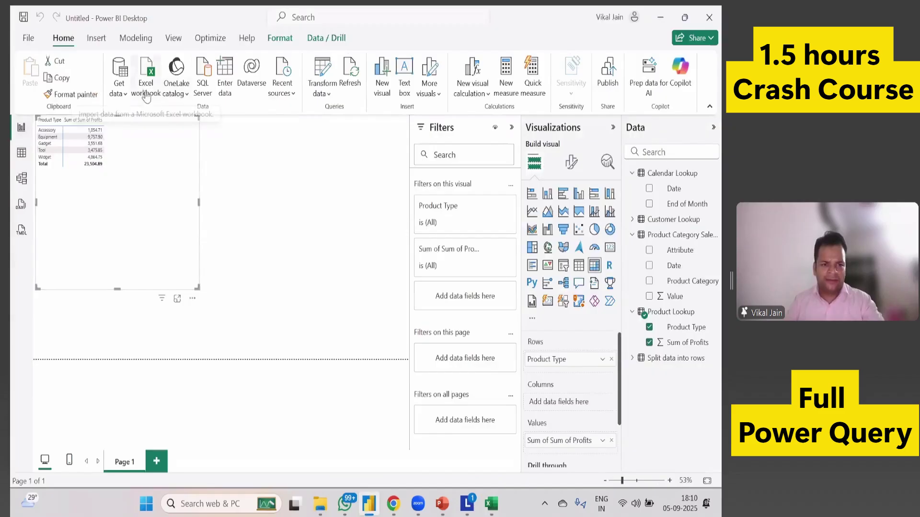
left_click(119, 93)
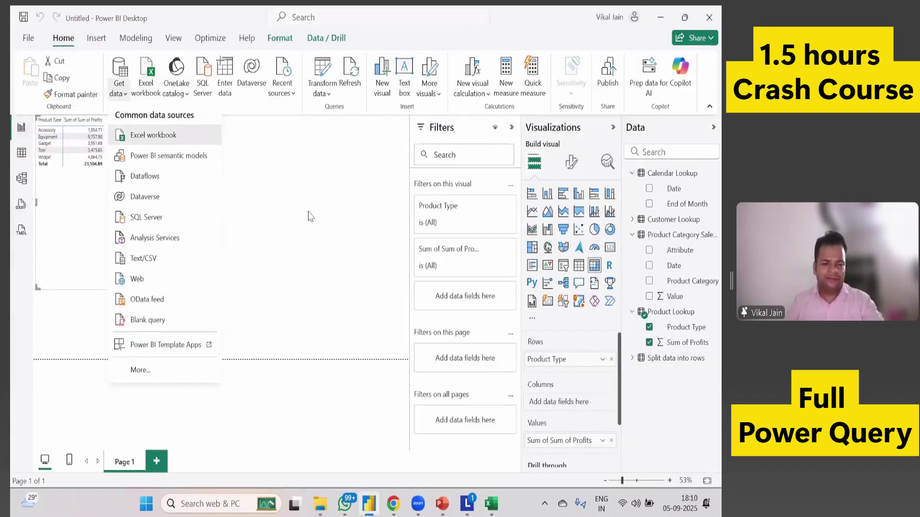
key("Return")
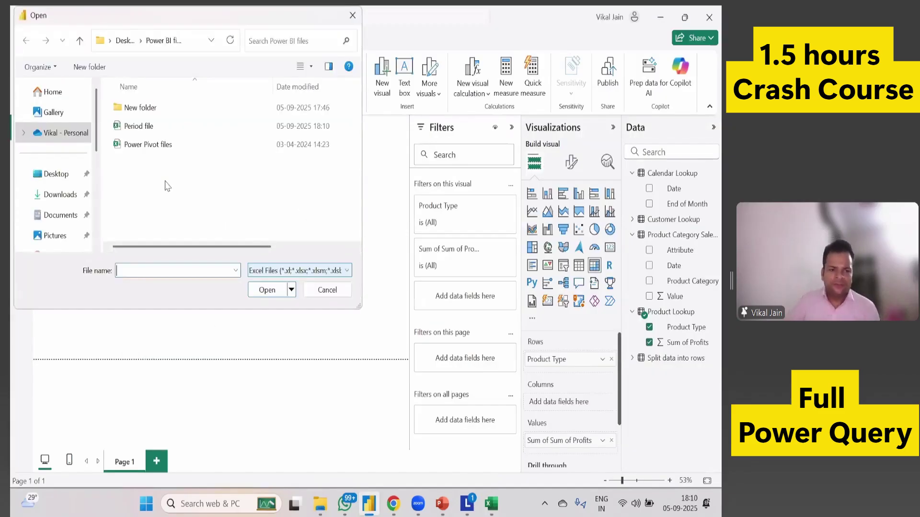
left_click(132, 126)
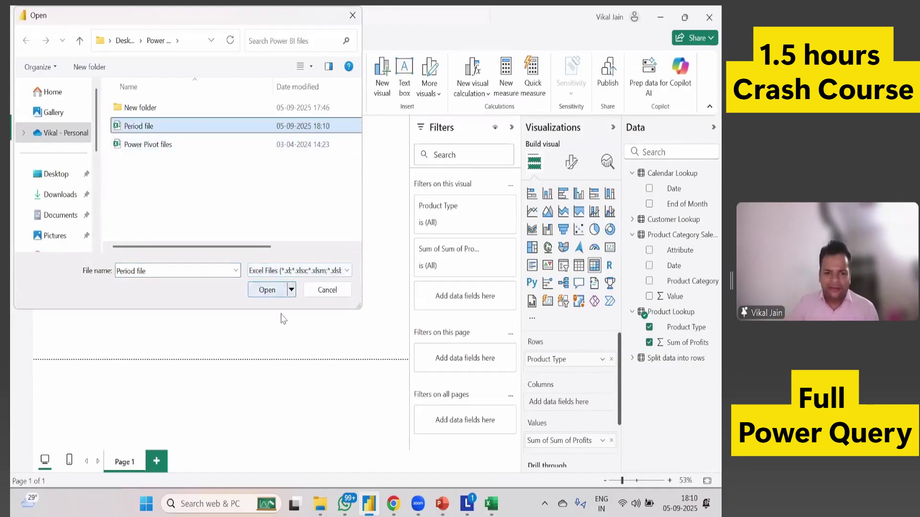
key("Return")
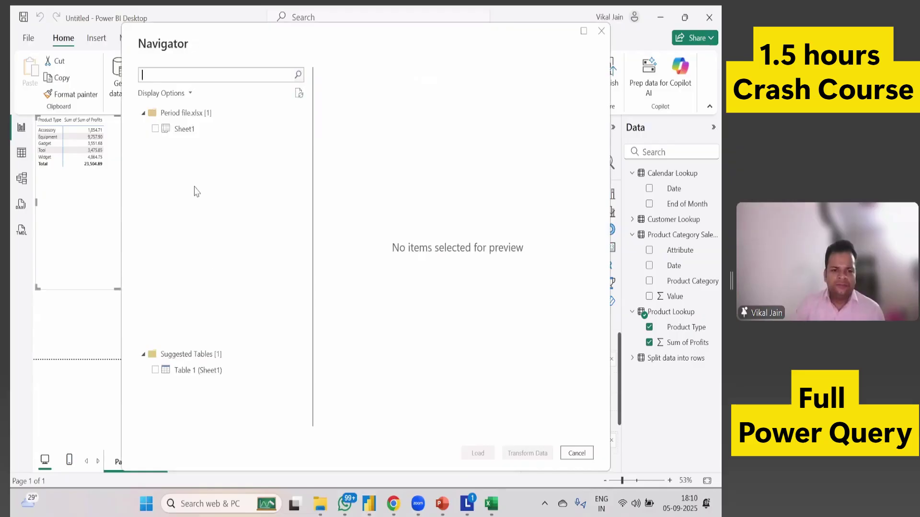
Preview and select Sheet1 from Period file.xlsx in the Navigator.
left_click(187, 132)
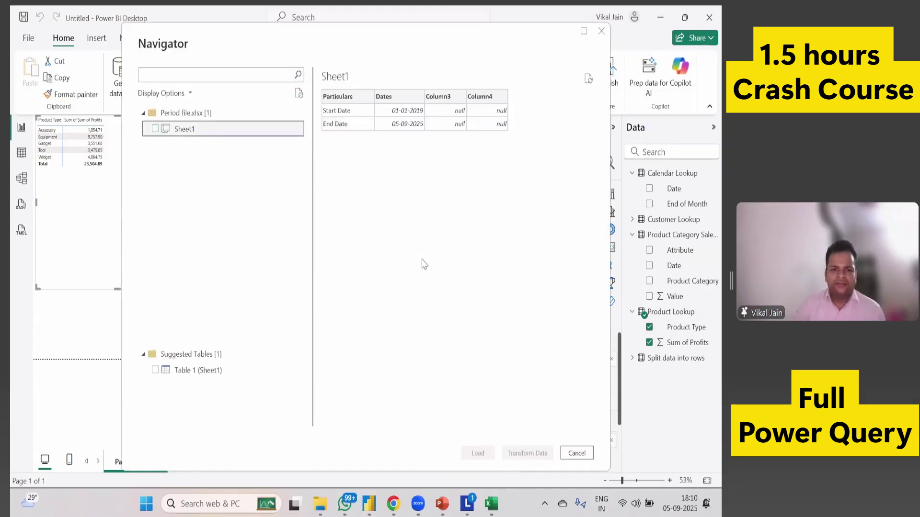
left_click(155, 128)
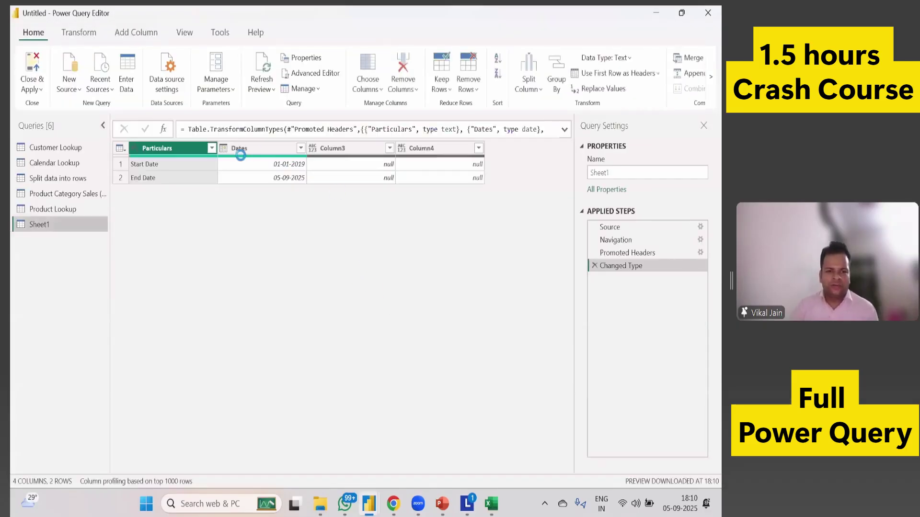
Remove the empty Column3 and Column4 from the Sheet1 query.
left_click(350, 149)
left_click(419, 150, "ctrl")
right_click(415, 152)
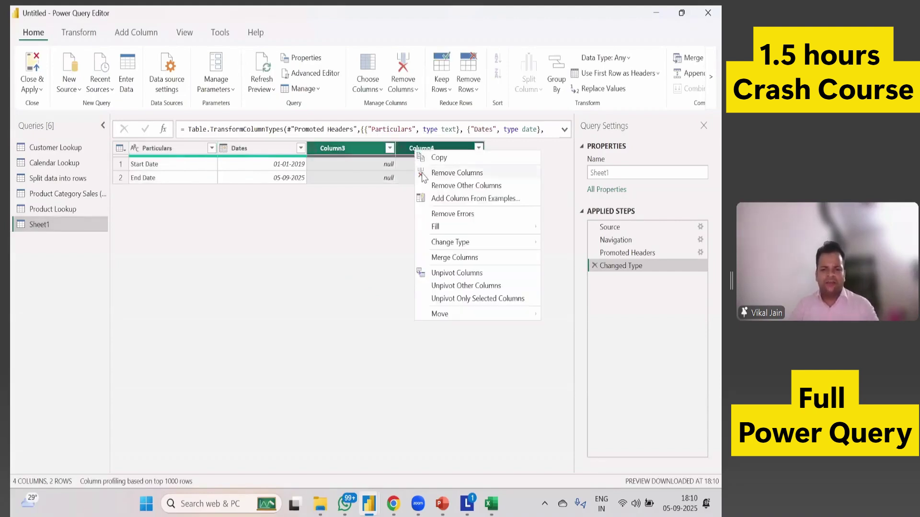
left_click(428, 177)
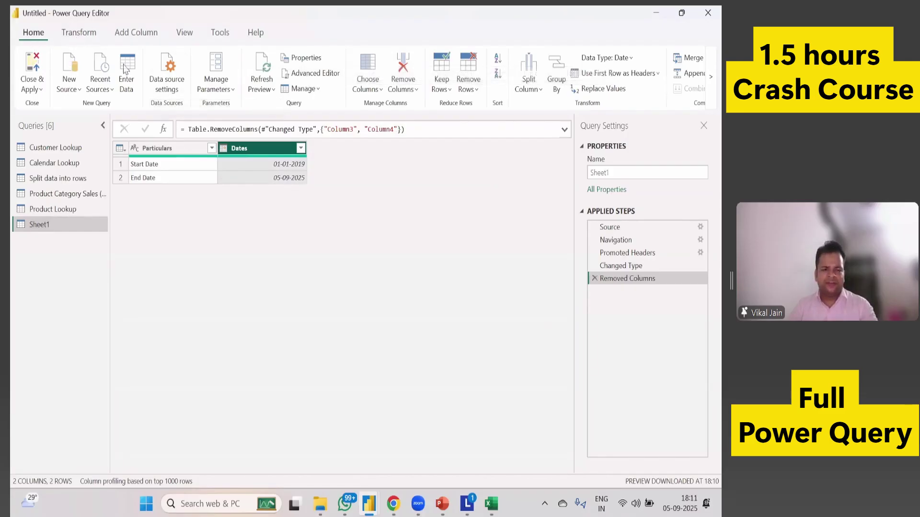
Select all of the Sheet1 query's M code in the Advanced Editor, then go to Chrome.
left_click(312, 73)
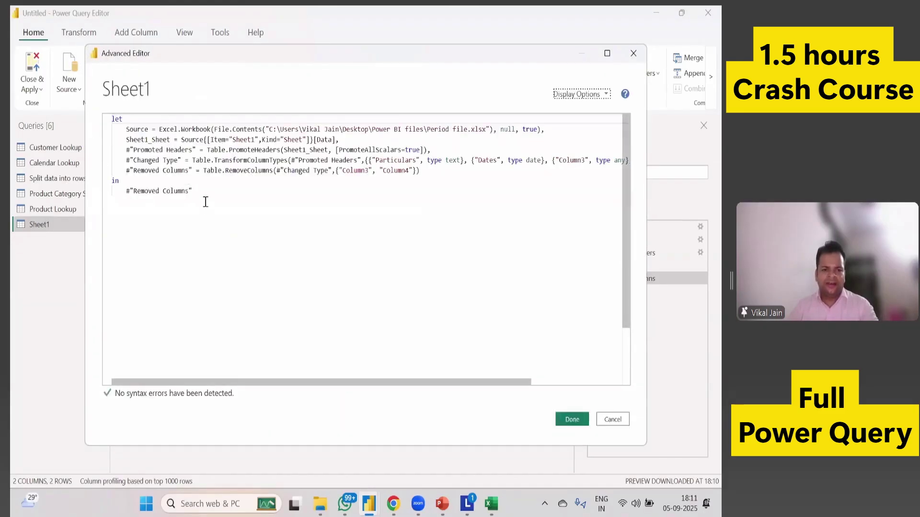
left_click_drag(206, 202, 113, 118)
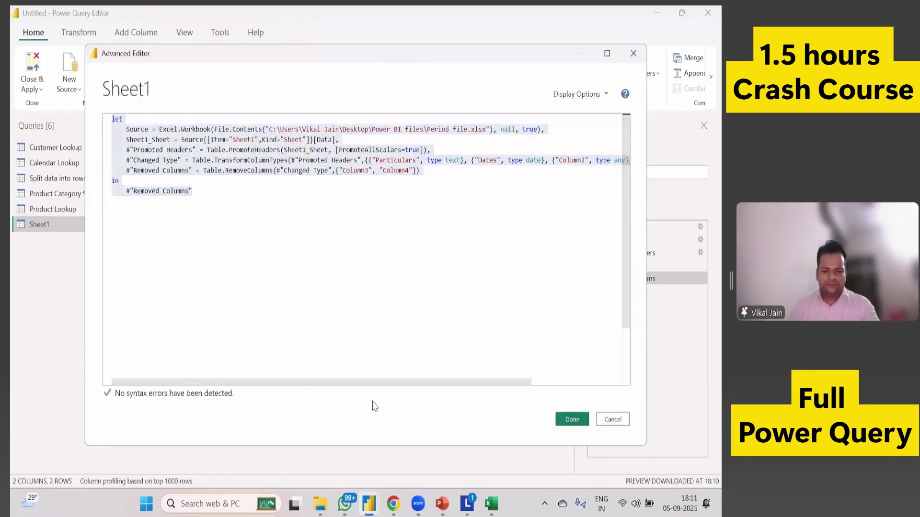
left_click(394, 506)
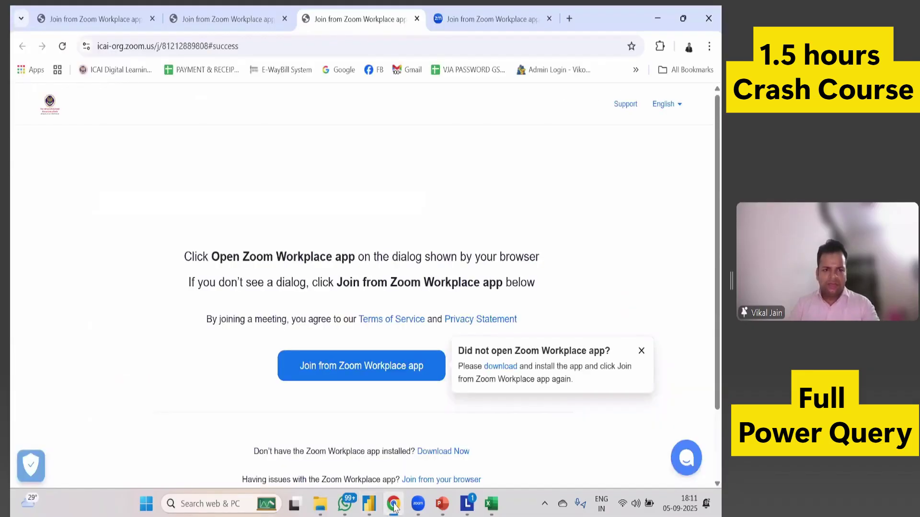
Open chatgpt.com in a new browser tab.
left_click(569, 18)
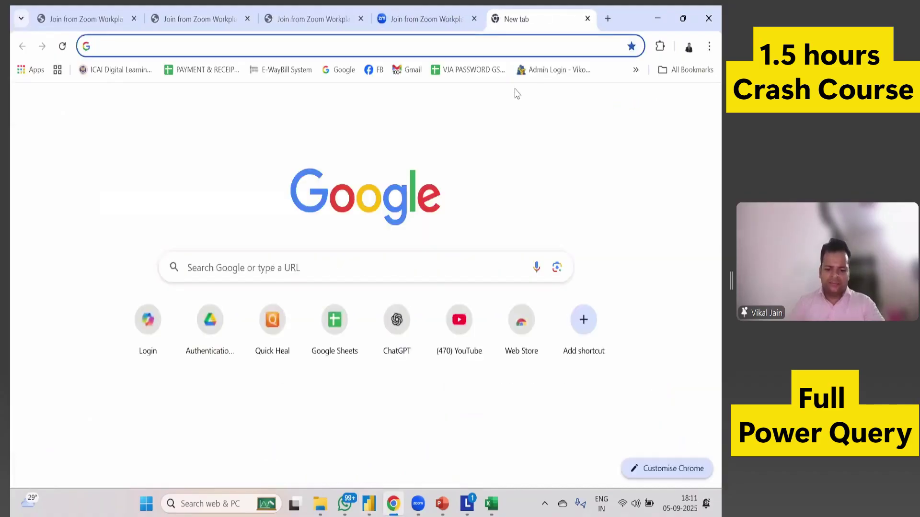
type("chat")
key("Return")
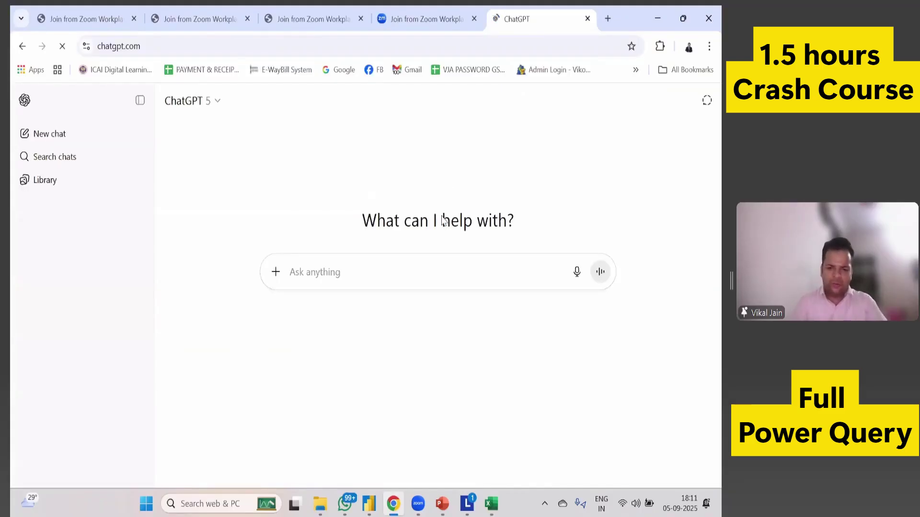
Ask ChatGPT for Power Query code expanding the dates as a list, pasting the existing code.
left_click(402, 272)
type("I wan")
key("BackSpace")
key("BackSpace")
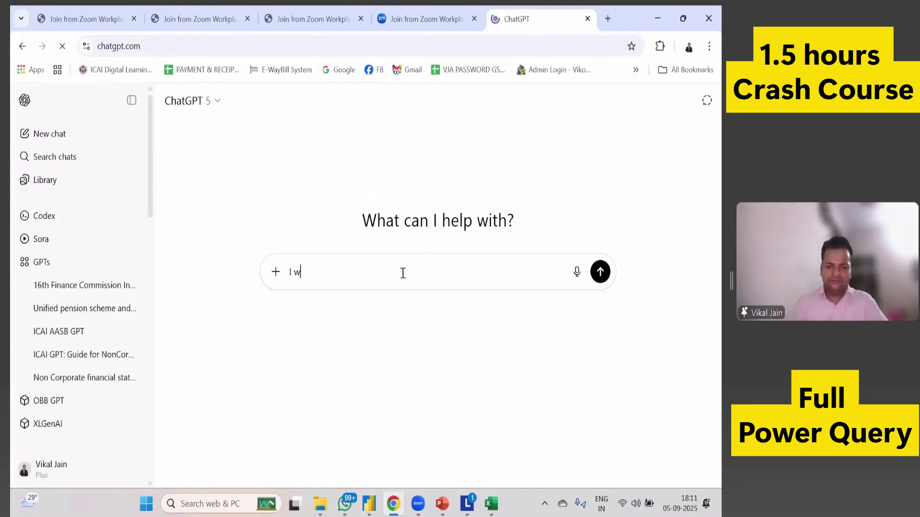
type("ant to ")
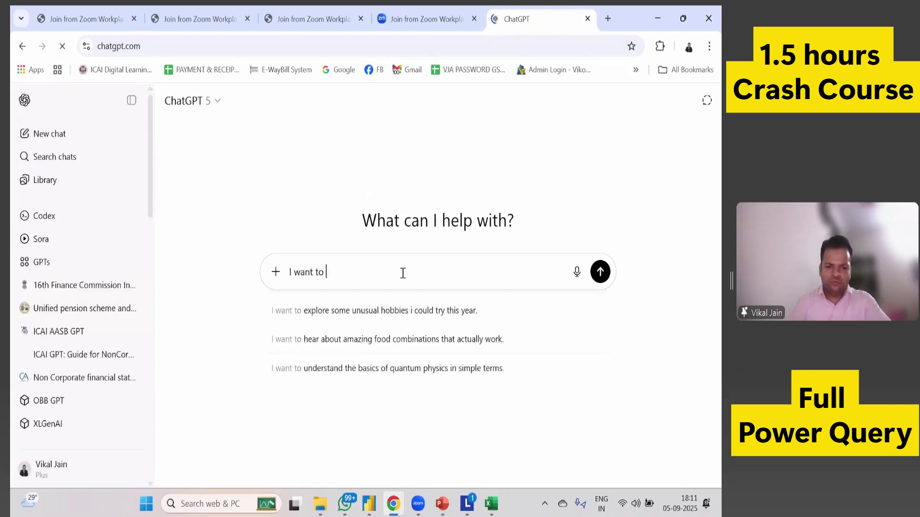
type("exa")
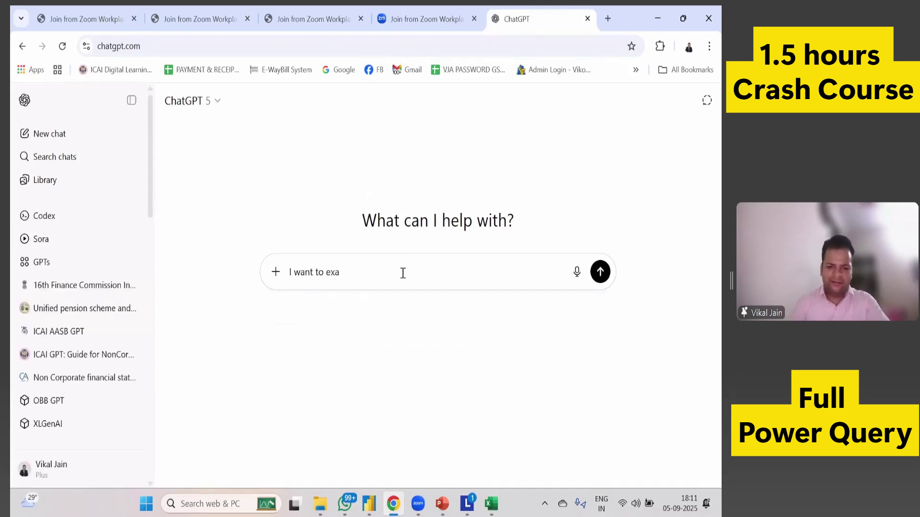
key("BackSpace")
type("pand m")
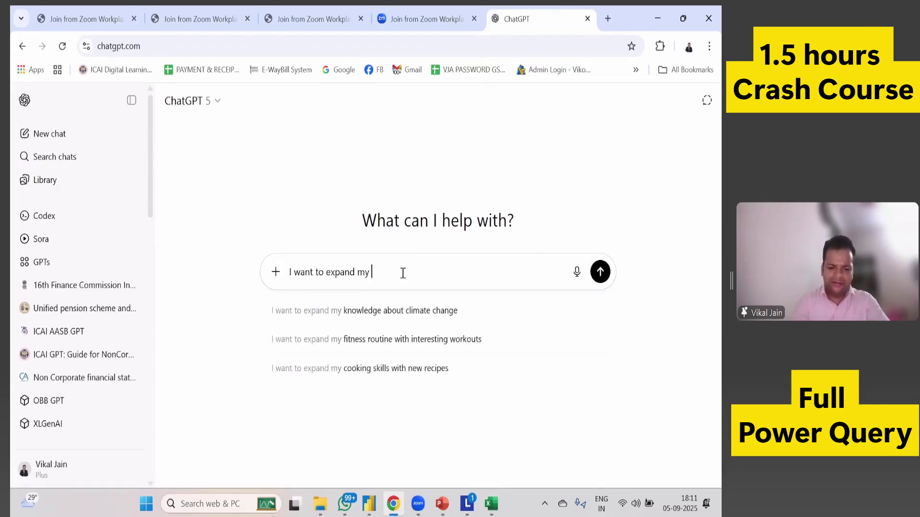
type("y")
key("BackSpace")
key("BackSpace")
type("my dates ")
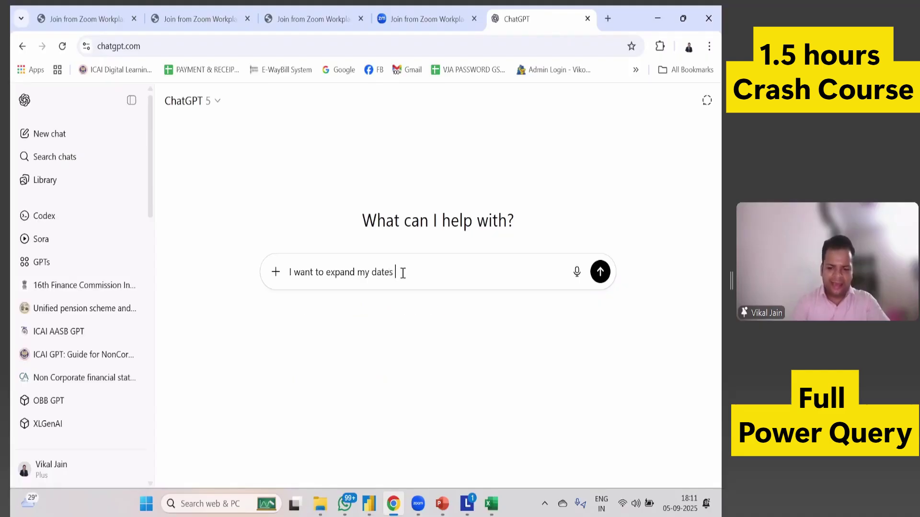
type("as list")
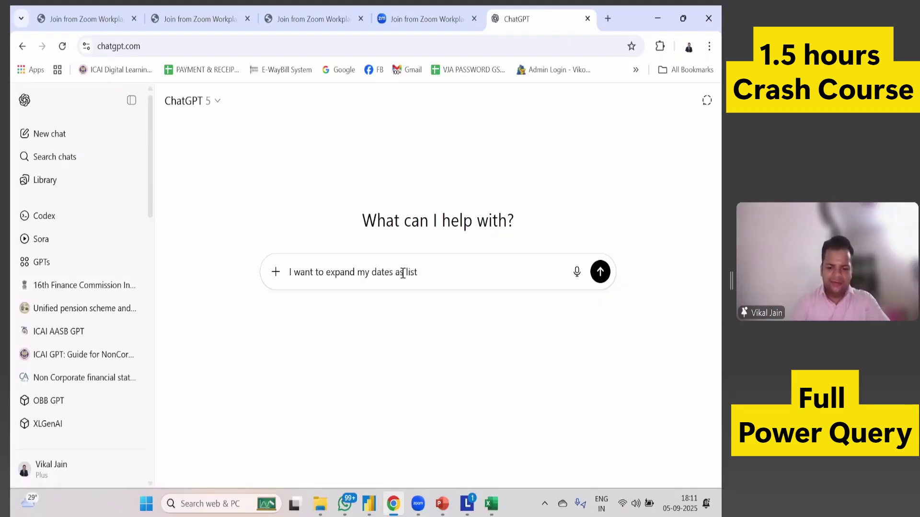
type(" give me ")
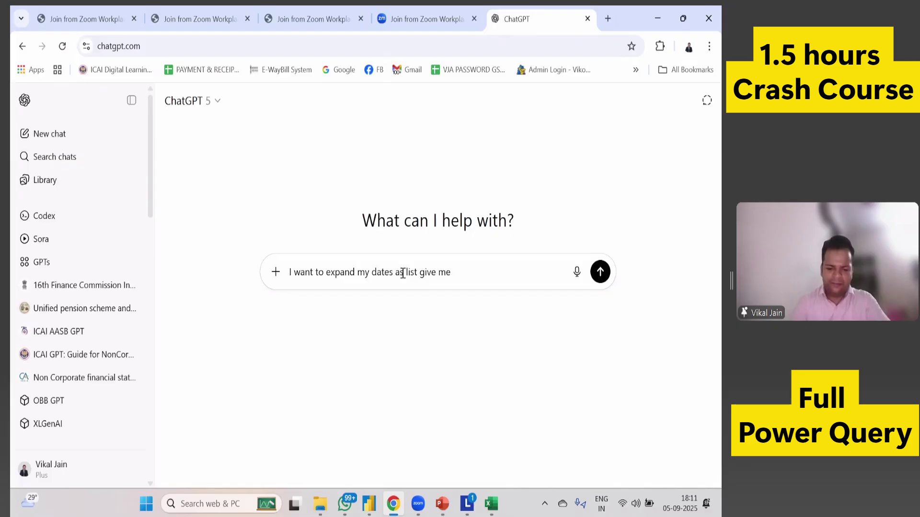
type("power query")
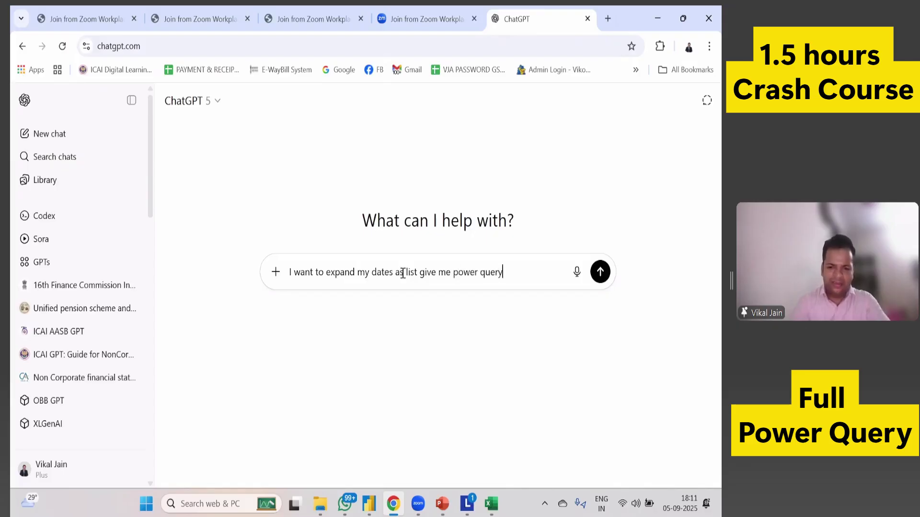
type(" code")
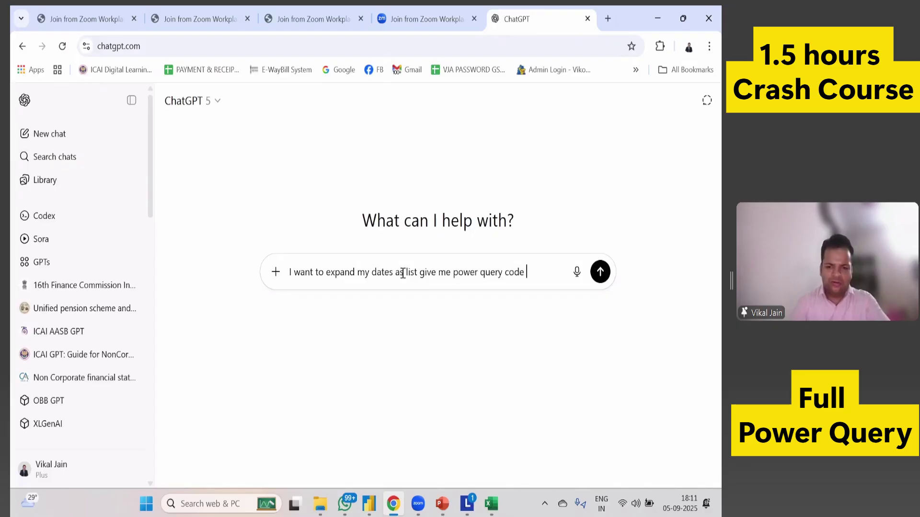
type(" to ")
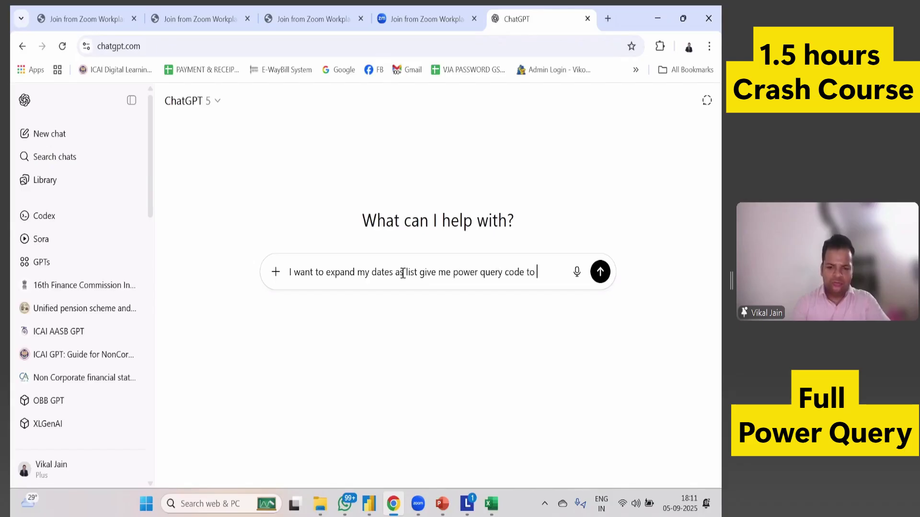
key("BackSpace")
key("BackSpace")
key("BackSpace")
type("for the same")
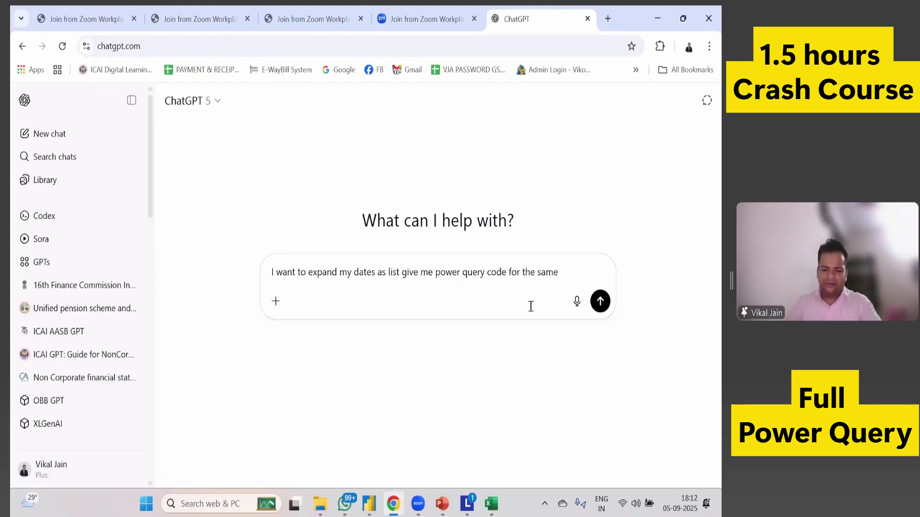
type("where my")
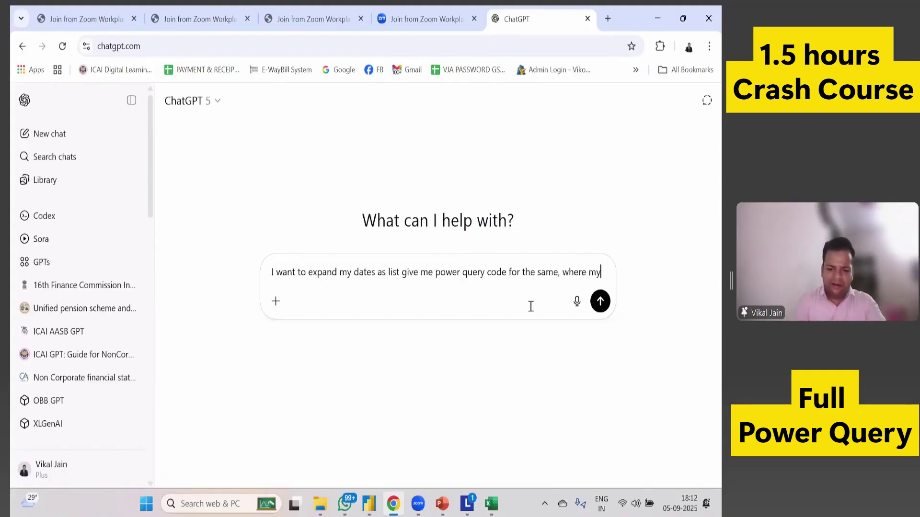
type(" co")
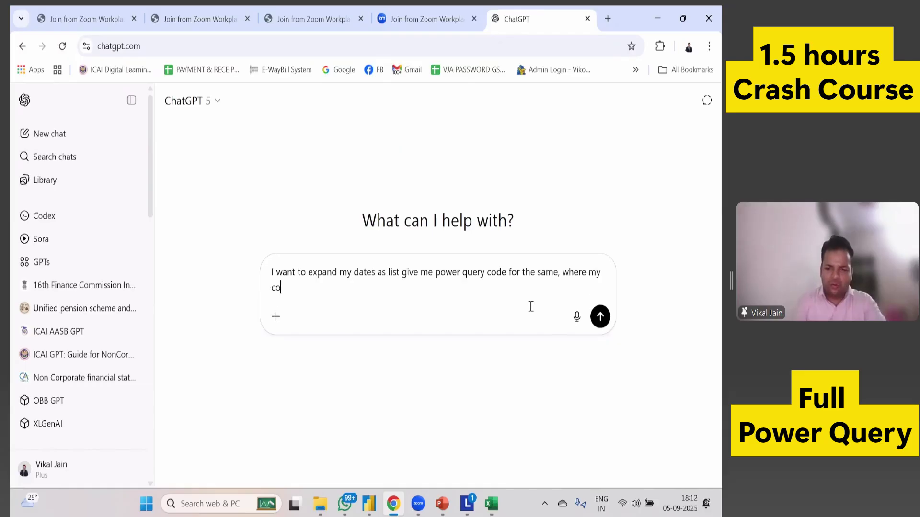
key("BackSpace")
key("BackSpace")
type("exi")
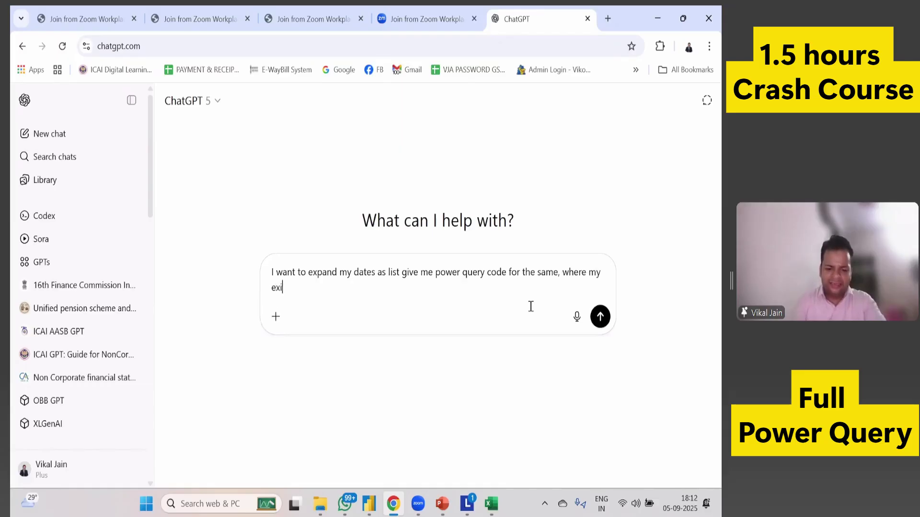
type("tin")
type("sti")
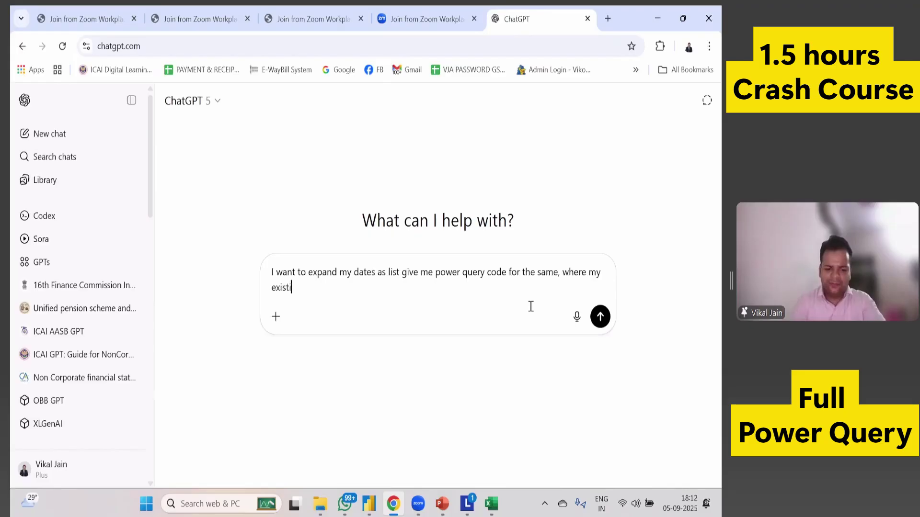
type("ng code is")
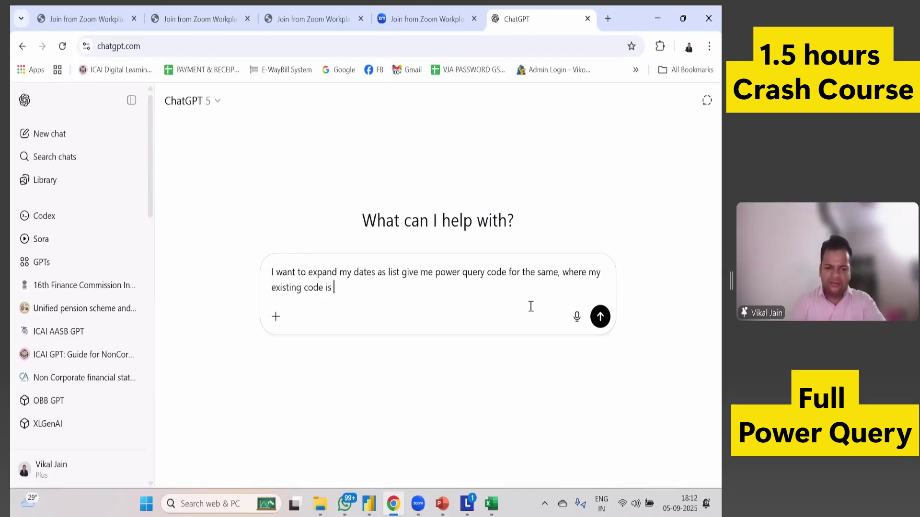
type("let    Source = Excel.Workbook(File.Contents(\"C:\\Users\\Vikal Jain\\Desktop\\Power BI files\\Period file.xlsx\"), null, true),    Sheet1_Sheet = Source{[Item=\"Sheet1\",Kind=\"Sheet\"]}[Data],    #\"Promoted Headers\" = Table.PromoteHeaders(Sheet1_Sheet, [PromoteAllScalars=true]),    #\"Changed Type\" = Table.TransformColumnTypes(#\"Promoted Headers\",{{\"Particulars\", type text}, {\"Dates\", type date}, {\"Column3\", type any}, {\"Column4\", type any}}),    #\"Removed Columns\" = Table.RemoveColumns(#\"Changed Type\",{\"Column3\", \"Column4\"}) in    #\"Removed Columns\"")
Add 'and my data is looking as attachment' to the ChatGPT prompt.
type("and ")
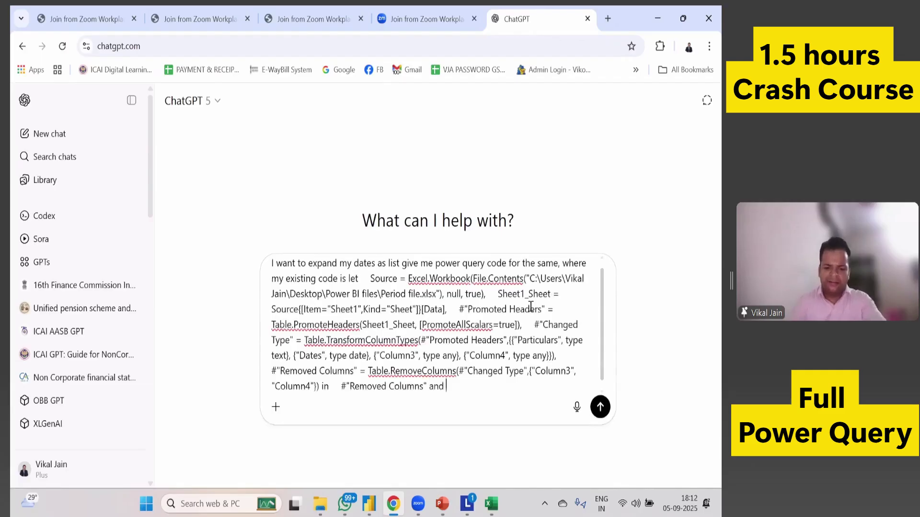
type("my data is ")
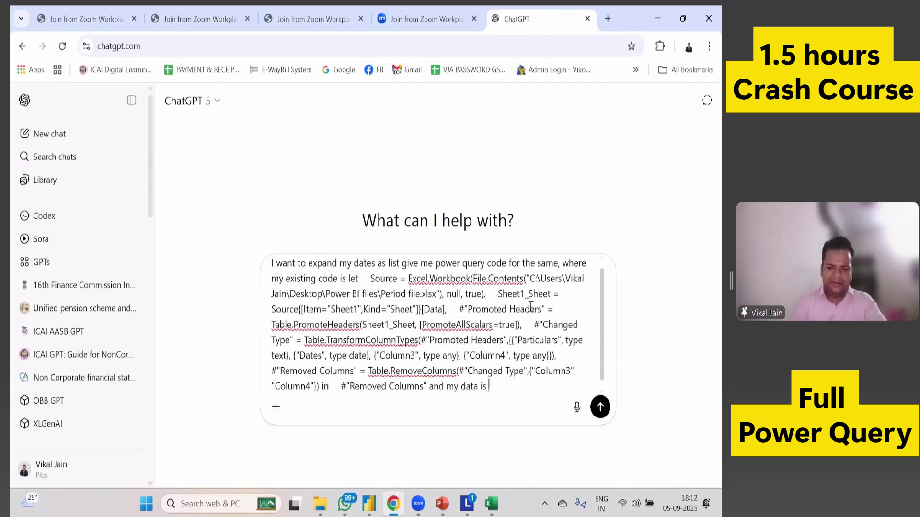
type("looking like")
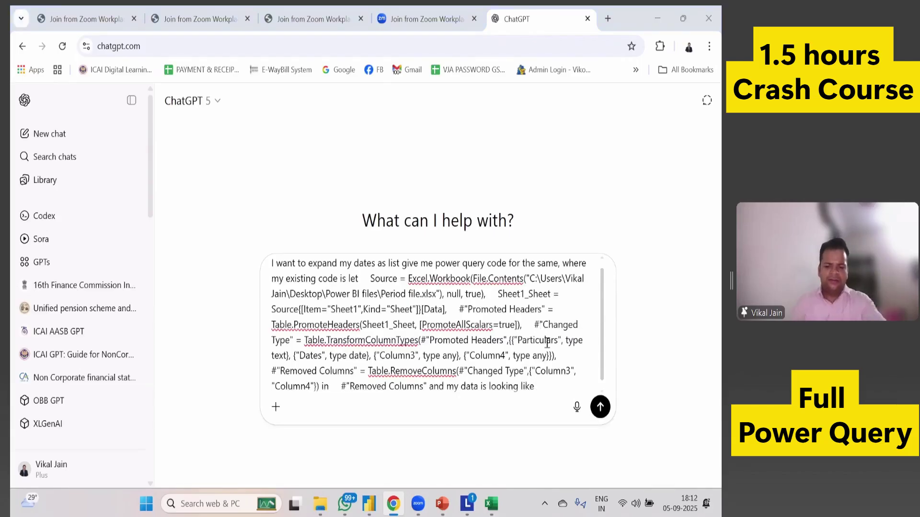
key("alt+Tab")
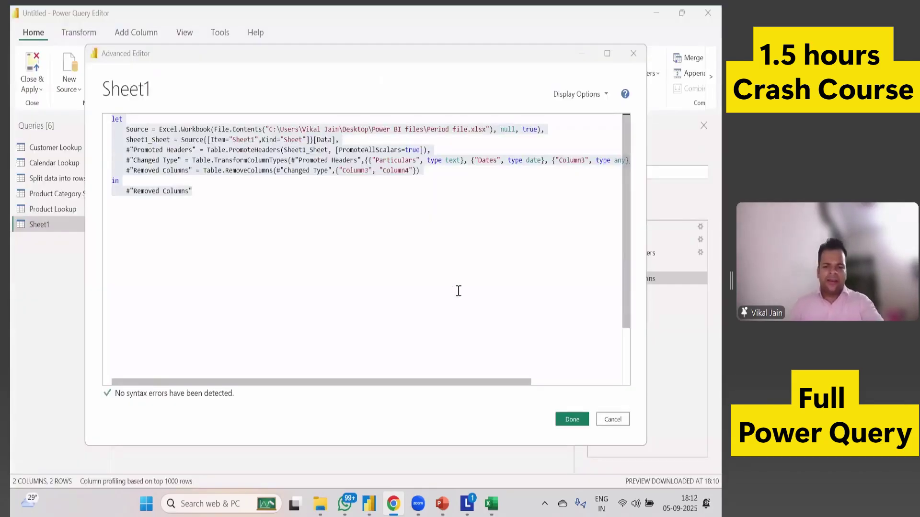
key("alt+Tab")
type("as attachment")
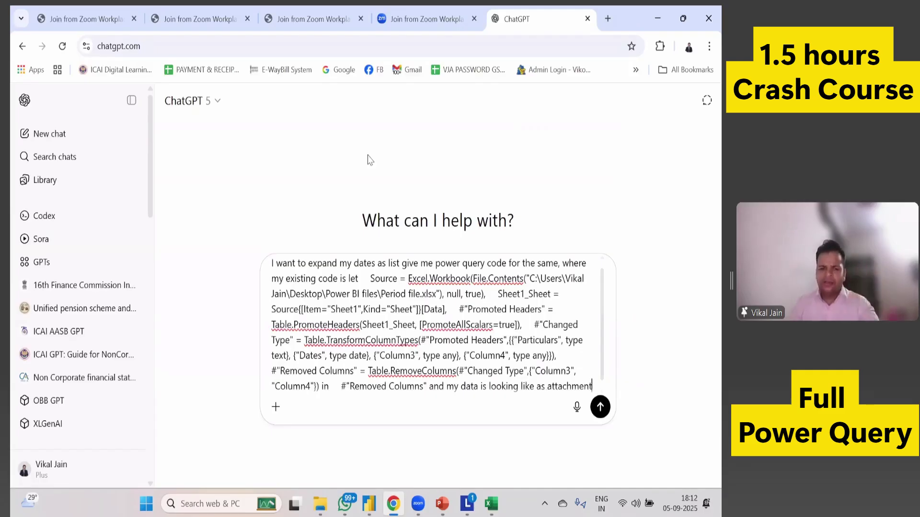
Close the Advanced Editor and snip the Sheet1 date preview with Win+Shift+S.
key("alt+Tab")
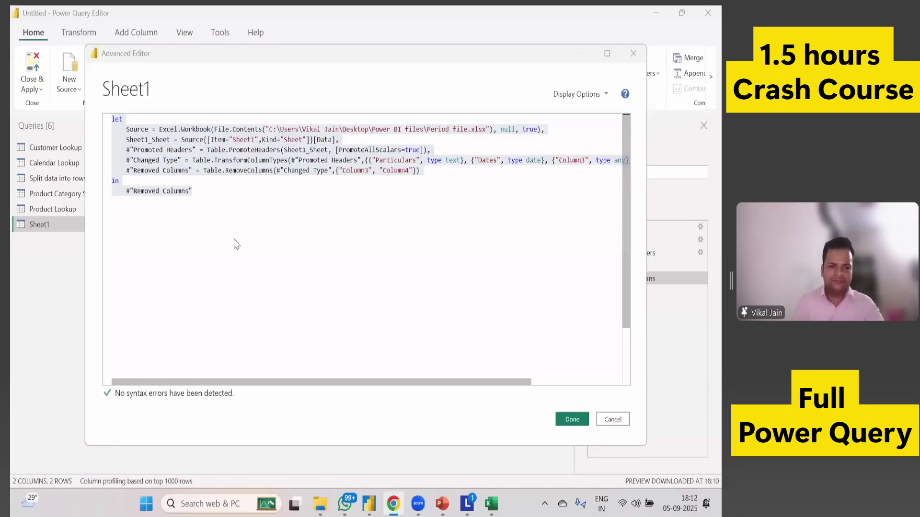
key("Escape")
key("super+shift+s")
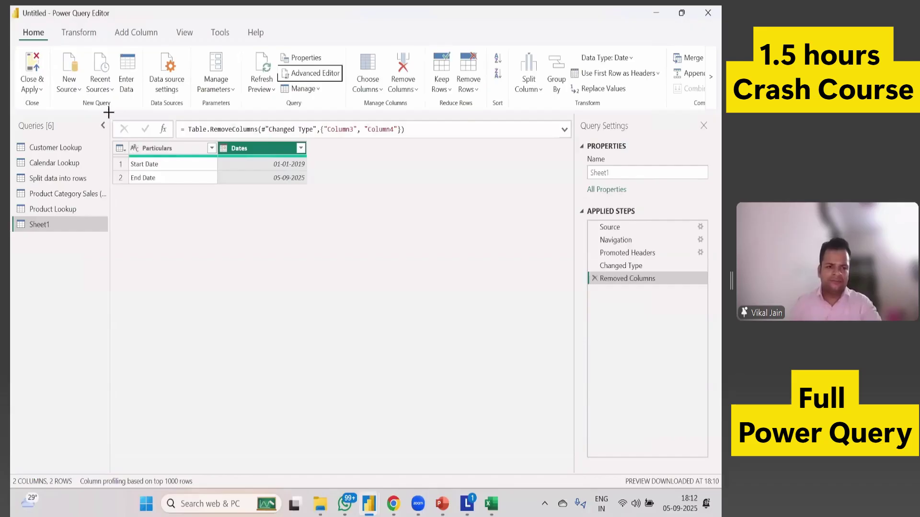
left_click_drag(106, 108, 412, 211)
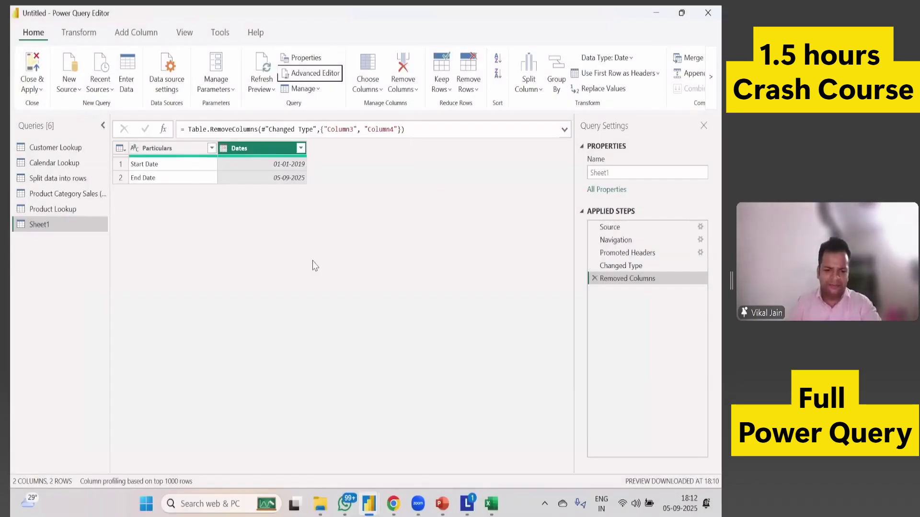
key("alt+Tab")
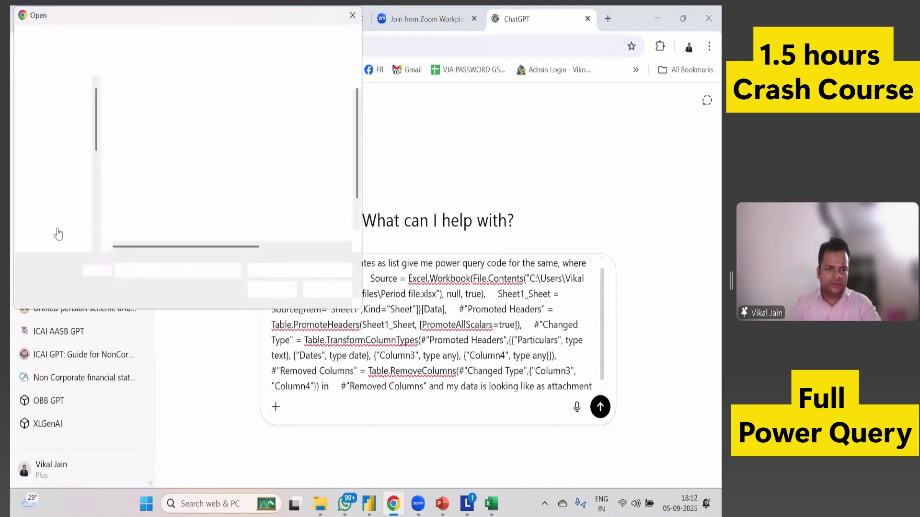
left_click(56, 232)
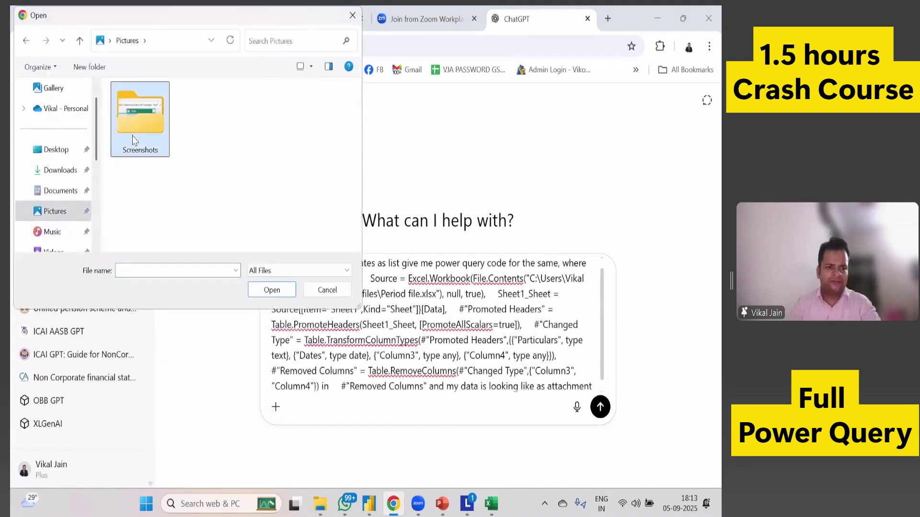
double_click(137, 139)
left_click(200, 179)
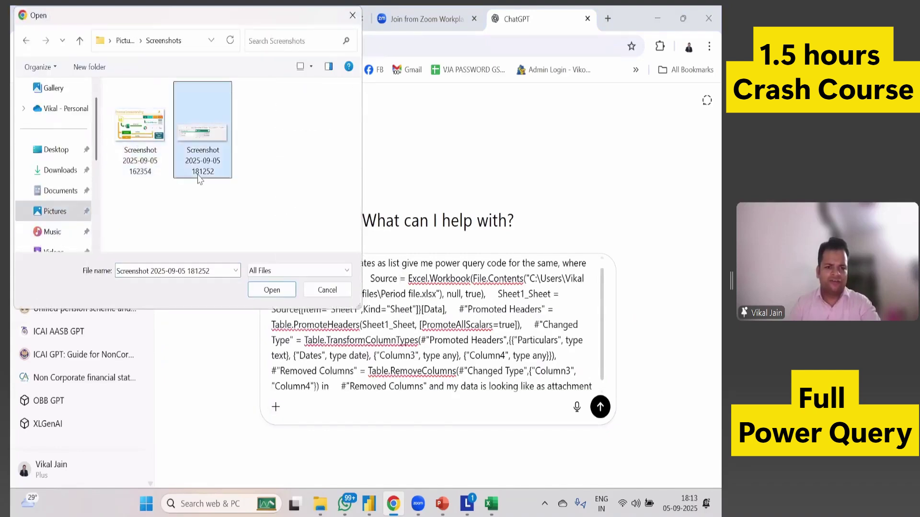
key("Return")
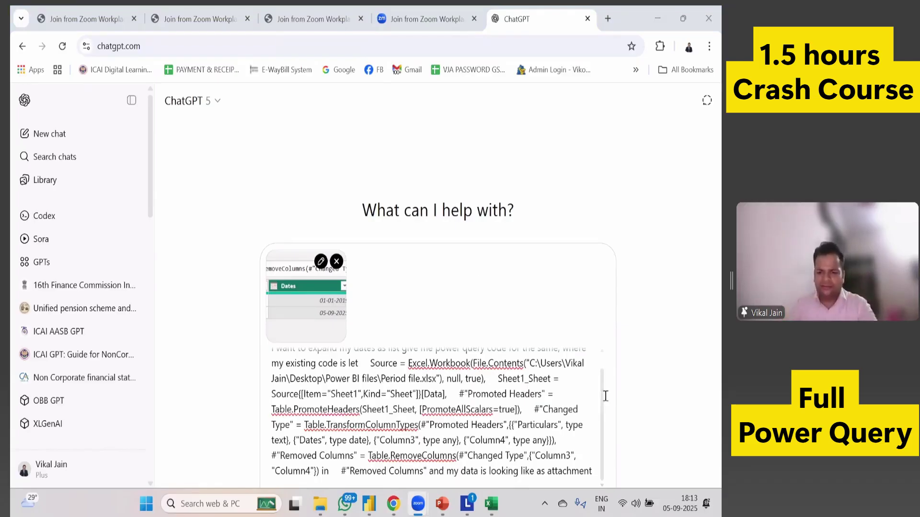
scroll(623, 385, "down", 1)
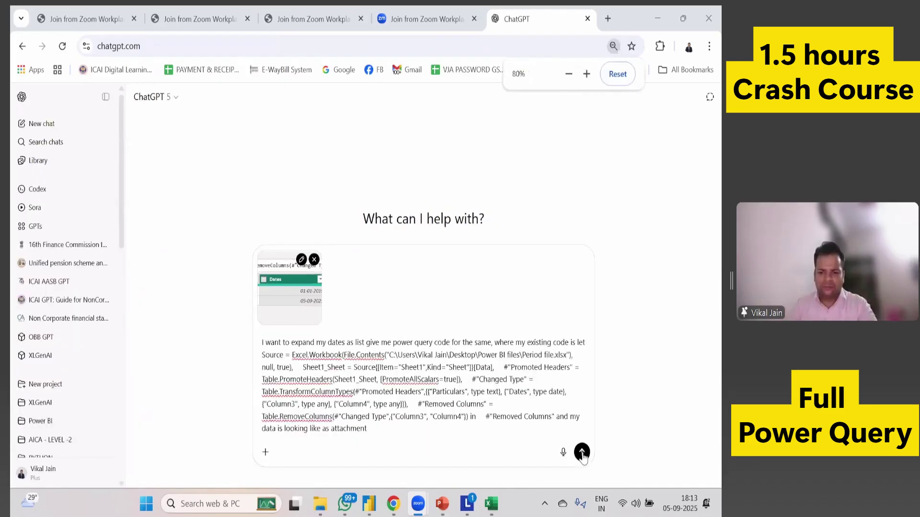
left_click(582, 451)
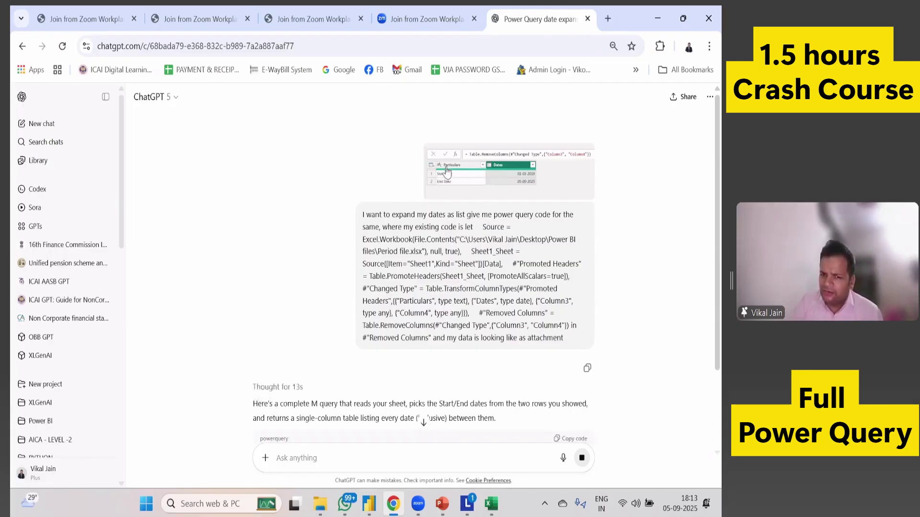
Enlarge the attached screenshot to check it, then review ChatGPT's returned List.Dates M code.
left_click(441, 180)
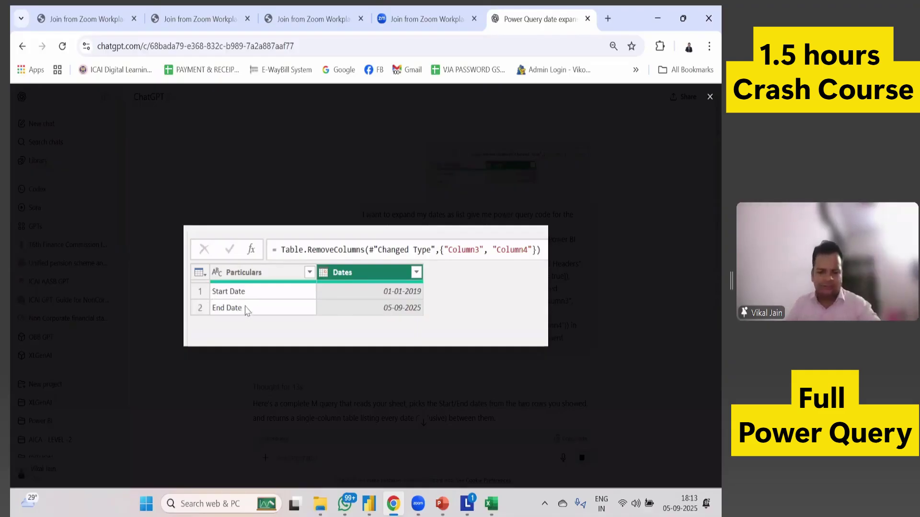
left_click(246, 311)
scroll(335, 325, "down", 7)
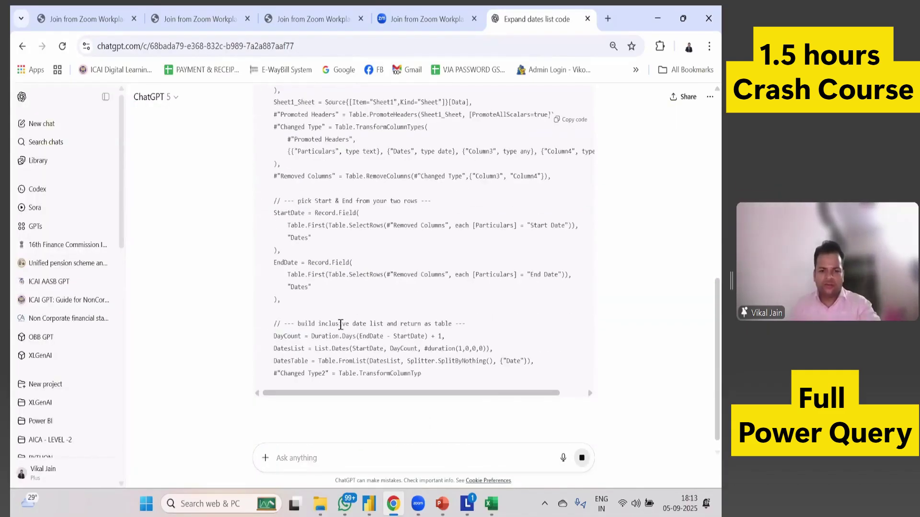
scroll(341, 324, "up", 3)
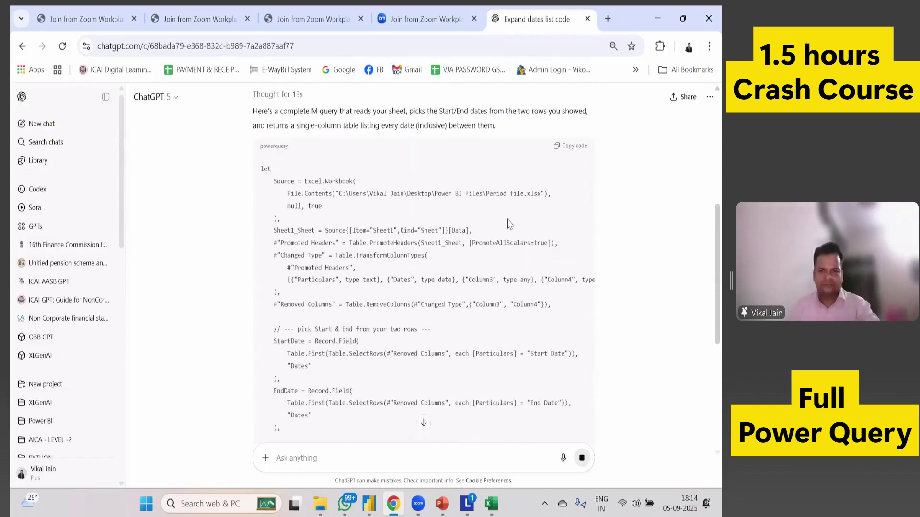
key("alt+Tab")
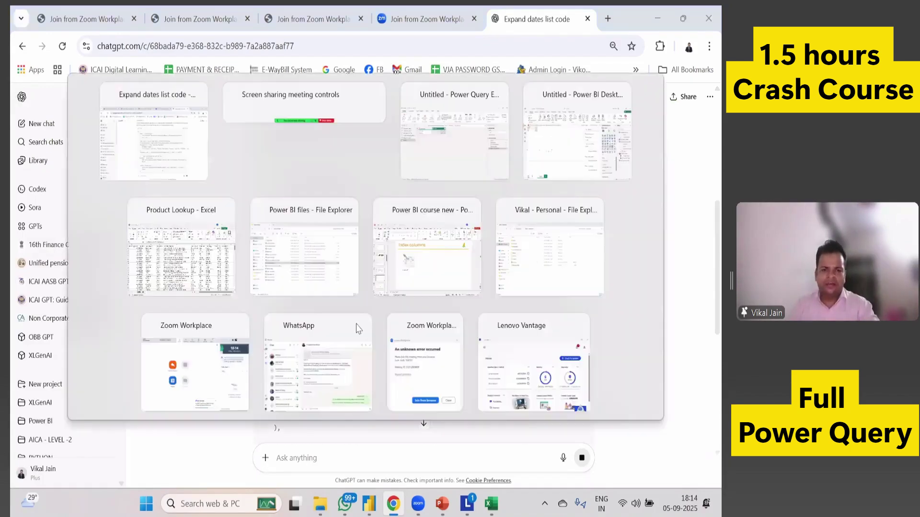
Replace the Sheet1 query's code in Advanced Editor with ChatGPT's date-list M code.
key("alt+Tab")
key("alt+Tab")
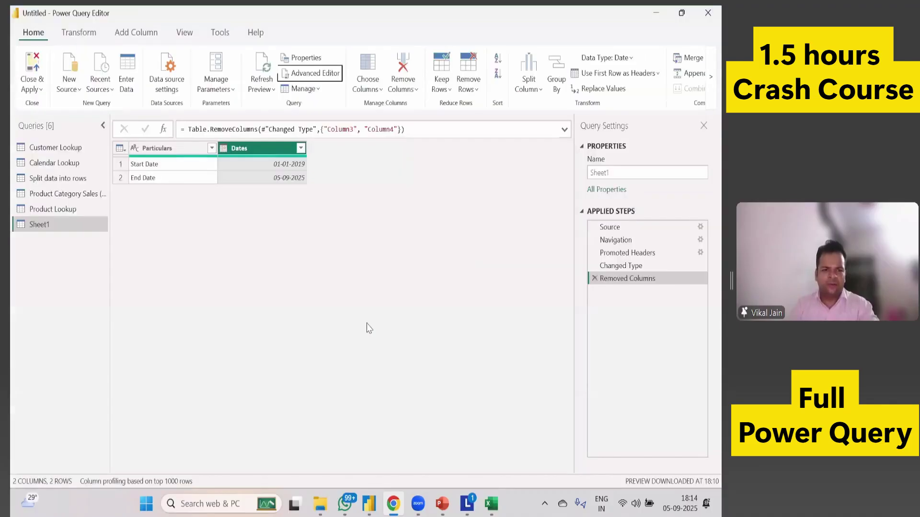
left_click(311, 73)
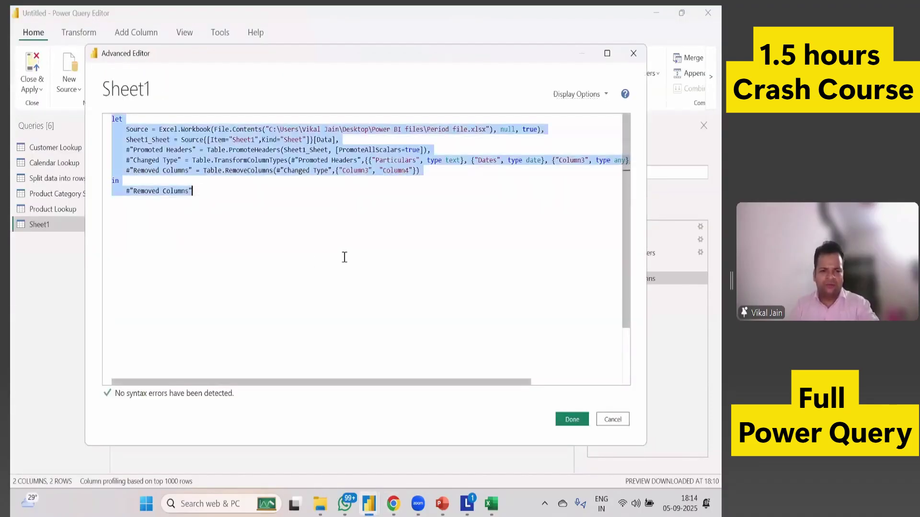
key("ctrl+v")
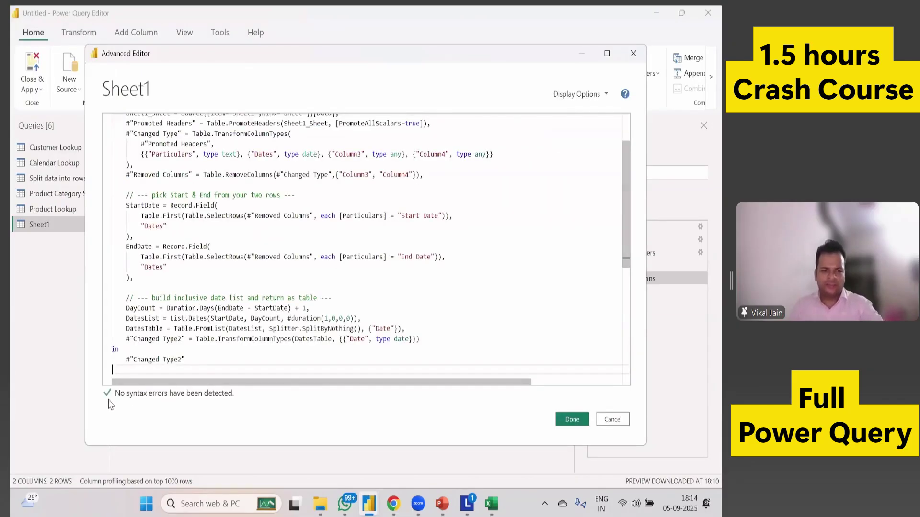
left_click(567, 420)
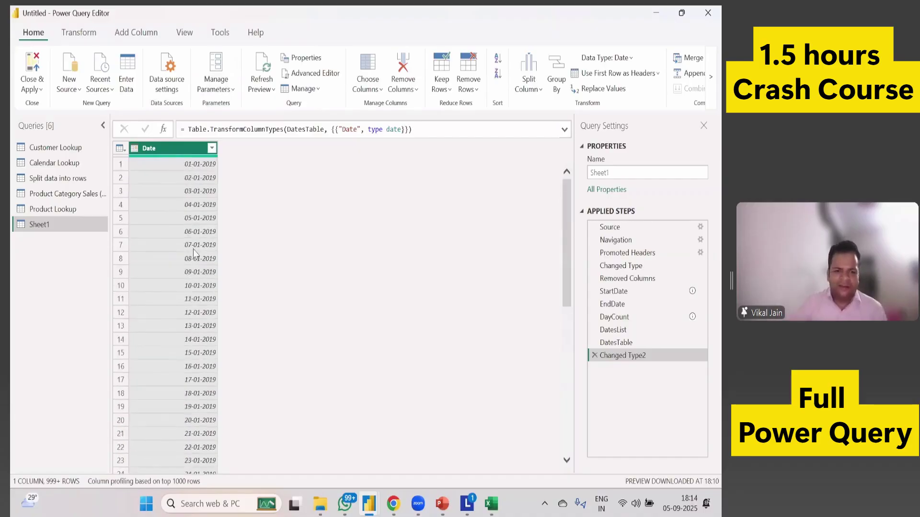
scroll(555, 416, "down", 15)
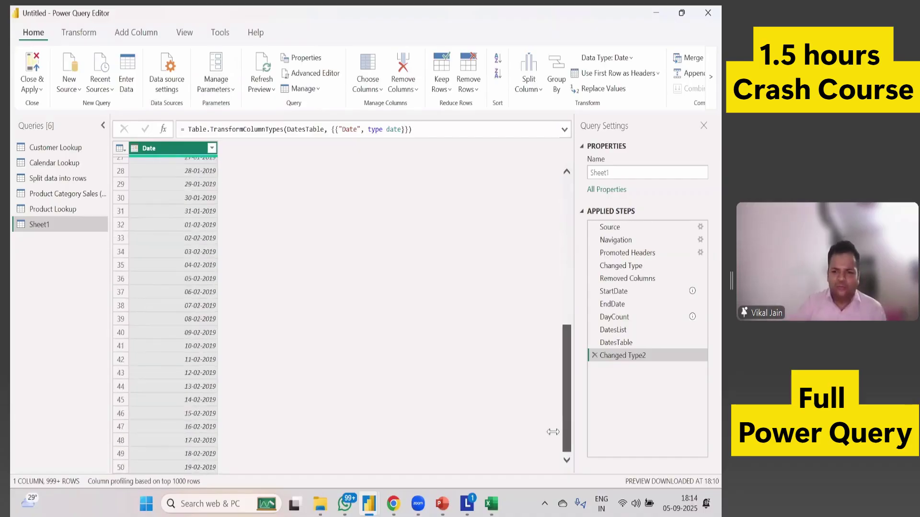
Review the Date column's filter list and confirm it, adding a filter step.
left_click(212, 149)
left_click_drag(207, 300, 193, 432)
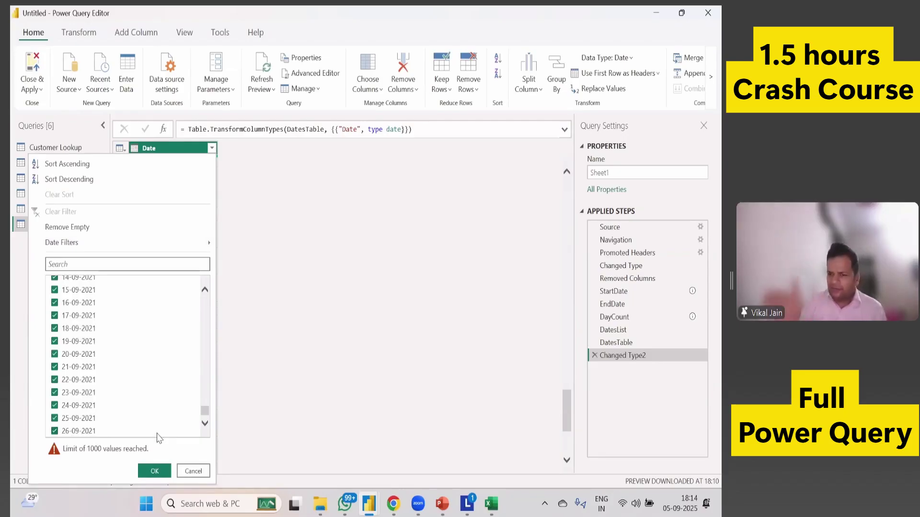
left_click(163, 471)
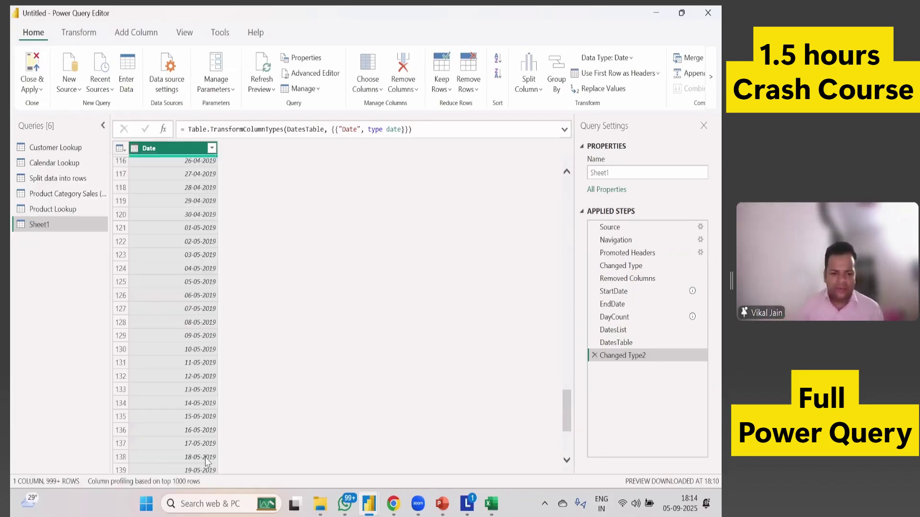
Close & Apply the pending changes to load the Sheet1 date table into the model.
left_click(40, 89)
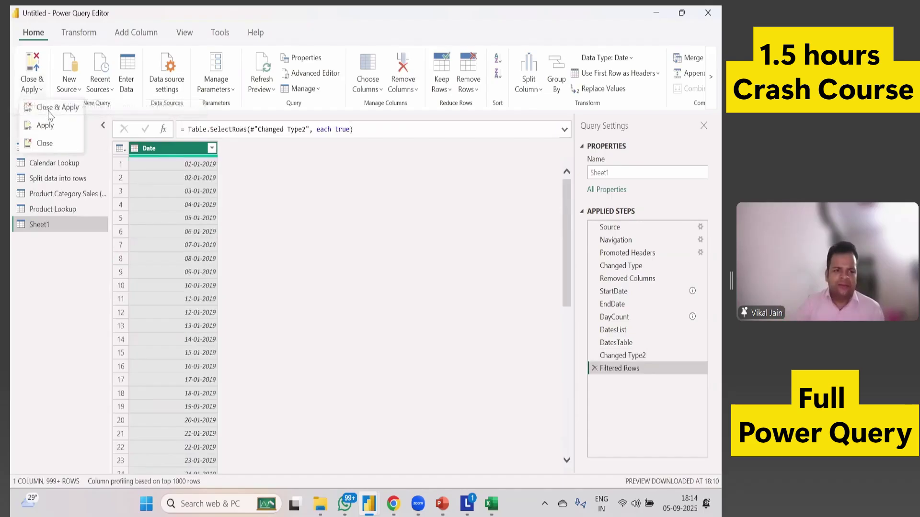
left_click(40, 90)
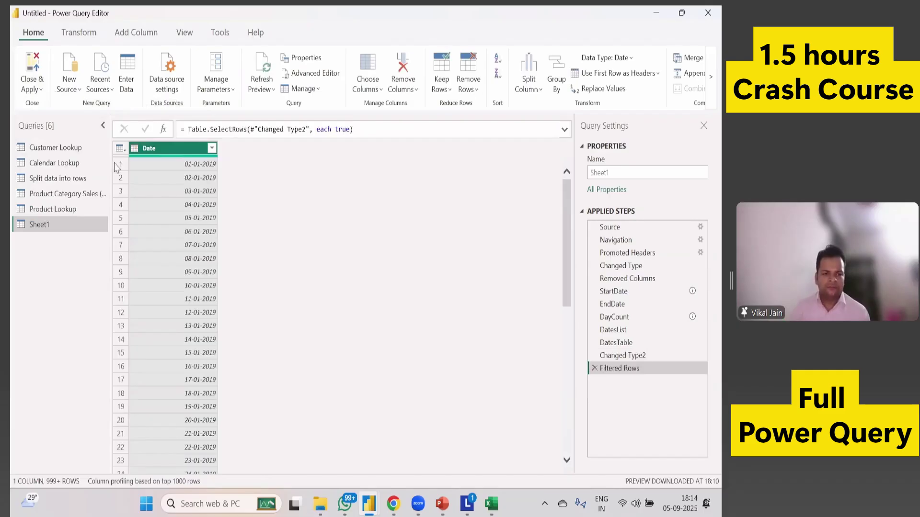
left_click(41, 89)
left_click(46, 142)
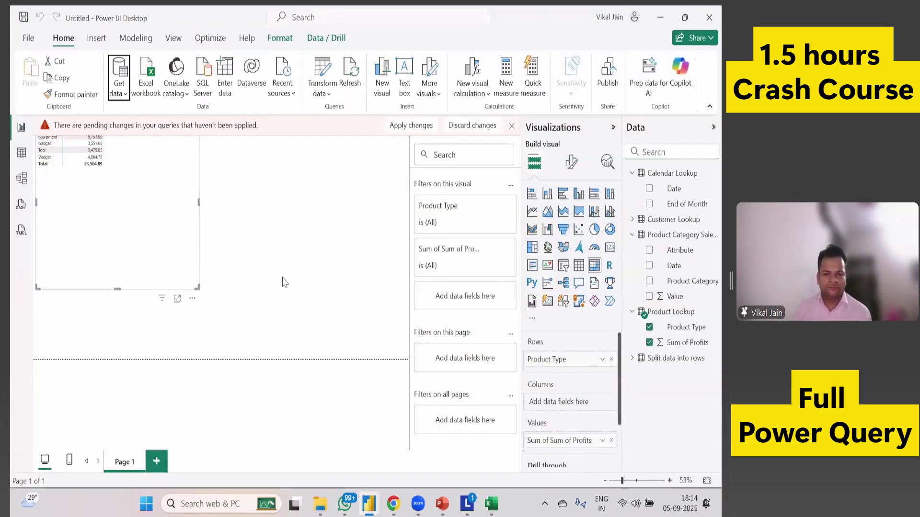
left_click(410, 126)
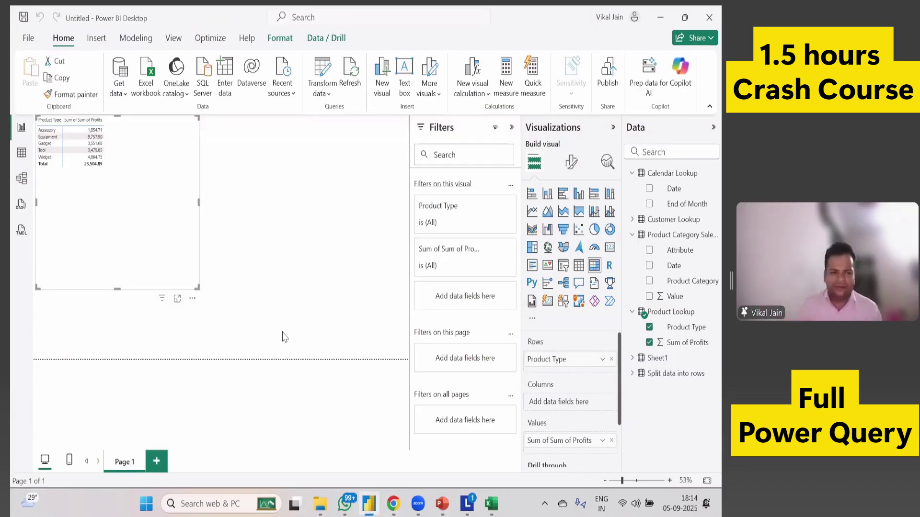
left_click(25, 181)
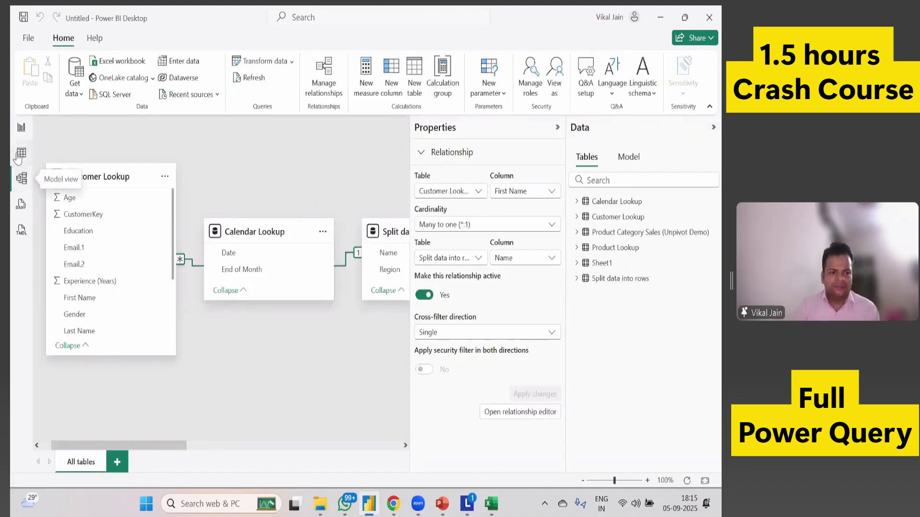
Confirm Sheet1 holds 2,440 daily dates from 01 January 2019, then show PowerPoint slide 20.
left_click(20, 154)
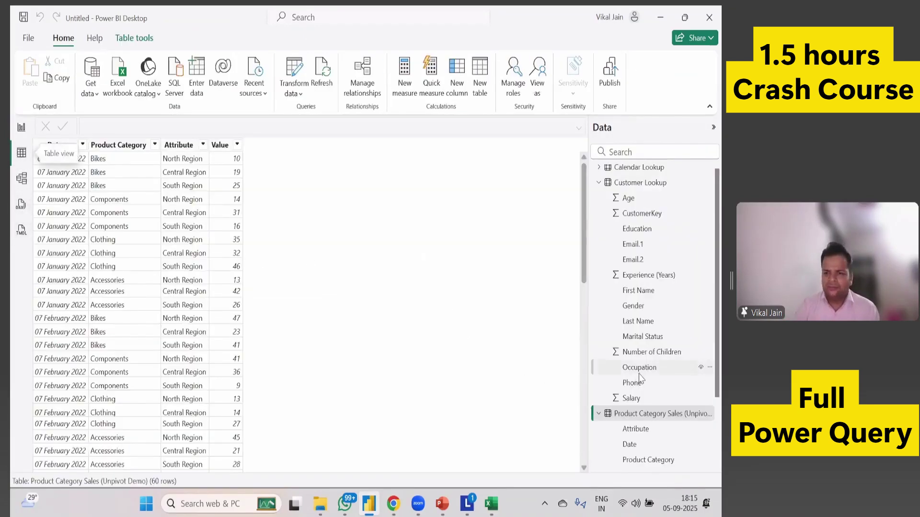
scroll(661, 354, "down", 2)
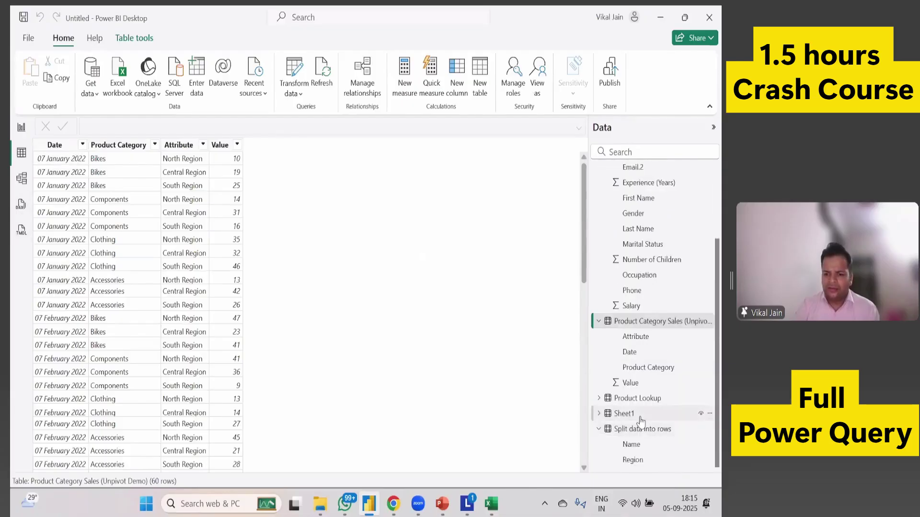
left_click(636, 415)
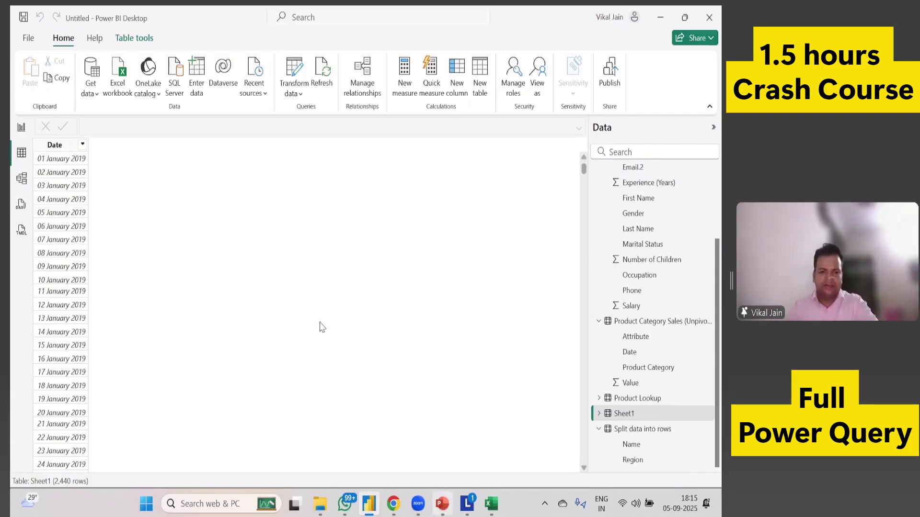
key("alt+Tab")
left_click(67, 407)
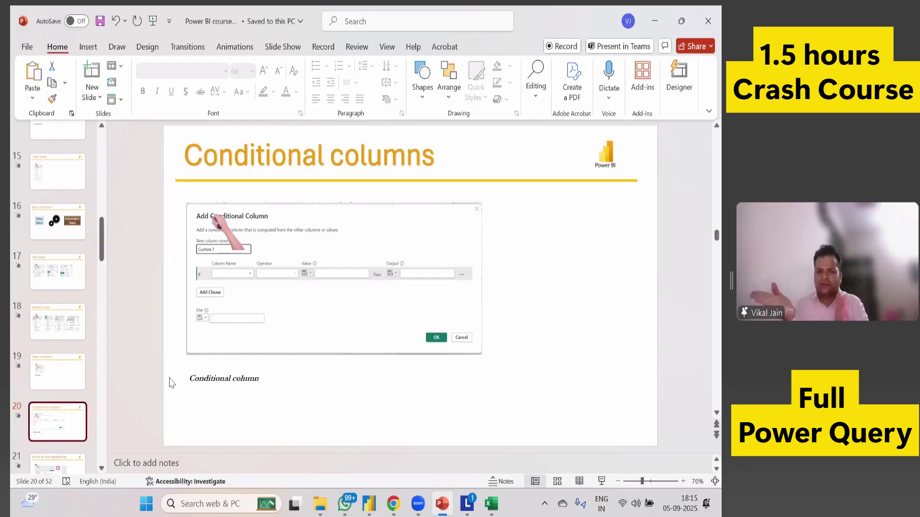
Switch back to Power BI Desktop's Sheet1 date table.
key("alt+Tab")
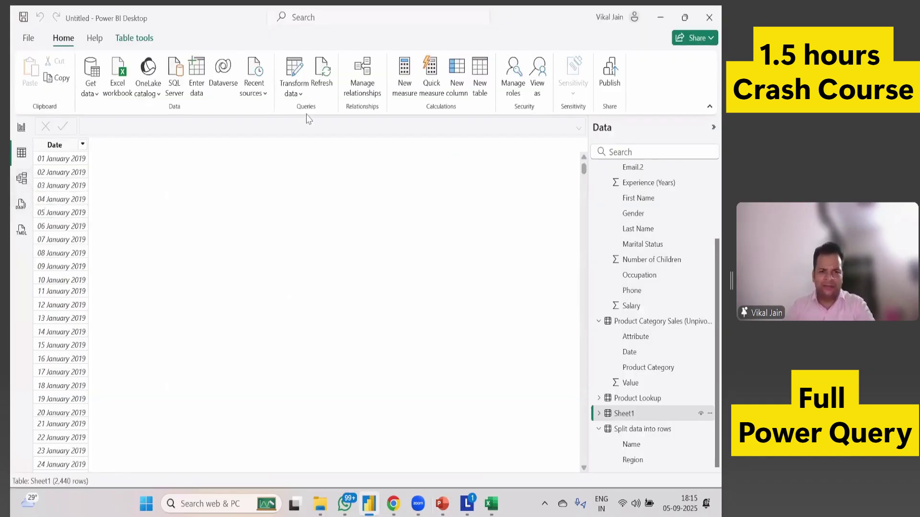
Open Power Query Editor on the Customer Lookup query and bring up the Add Column tools.
left_click(294, 70)
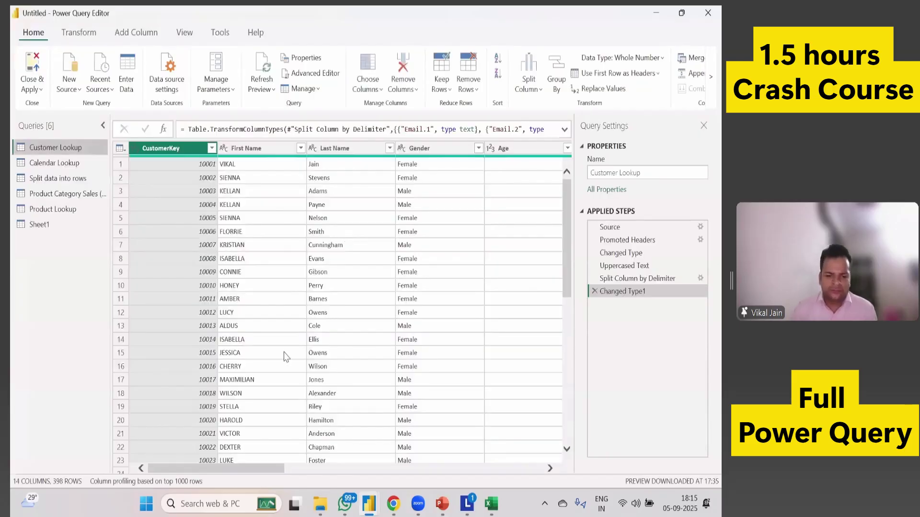
left_click_drag(264, 475, 532, 463)
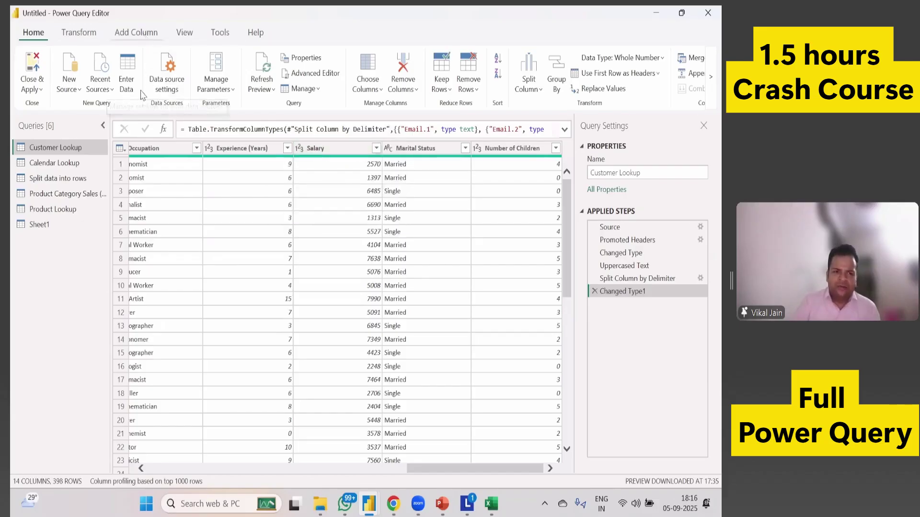
left_click(136, 33)
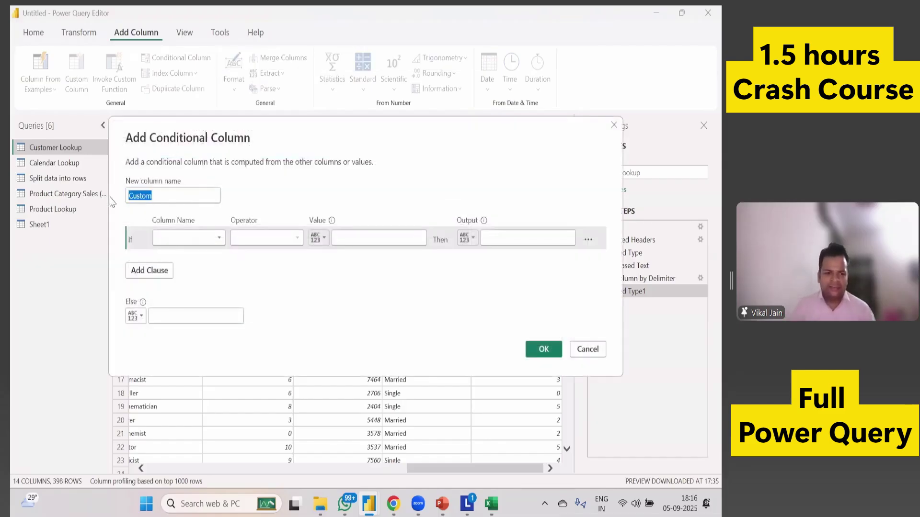
Create the Bonus/No Bonus column: if Salary is greater than 5000 then Bonus, else No Bonus.
type("Bonus/N")
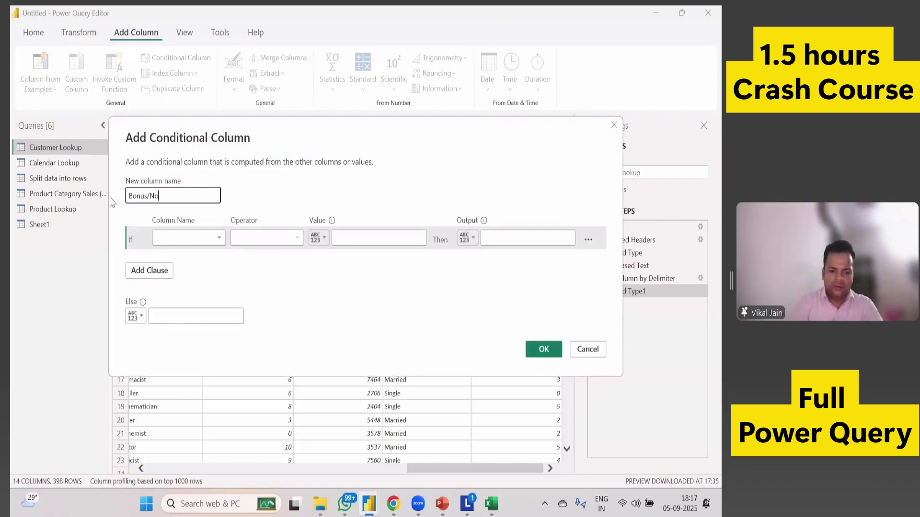
type("o Bonus")
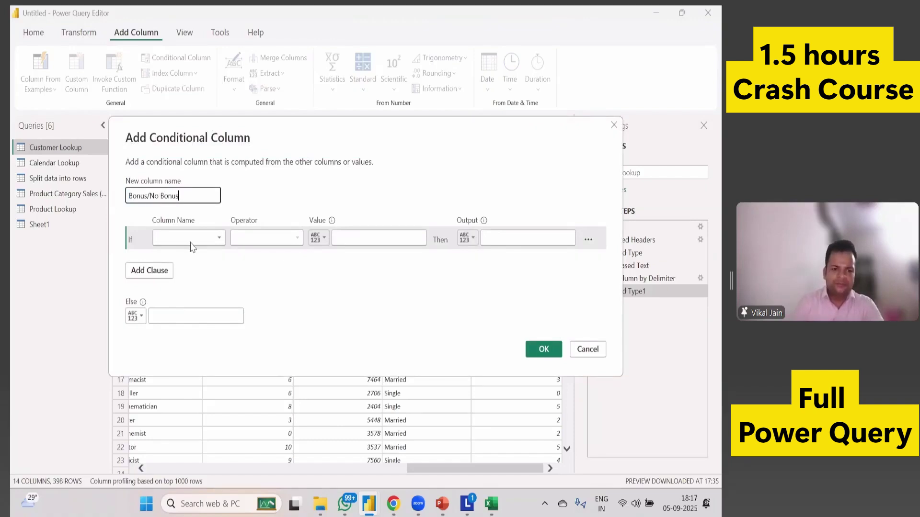
left_click(191, 240)
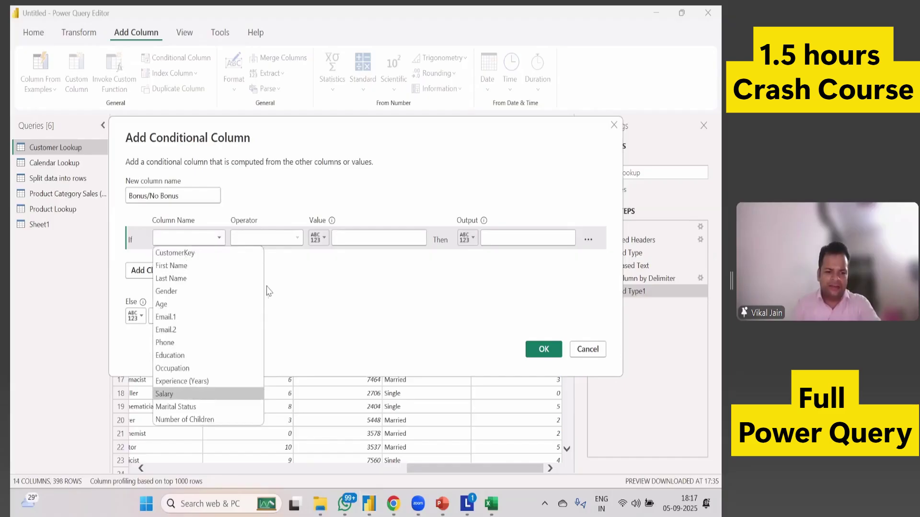
left_click(191, 395)
left_click(286, 240)
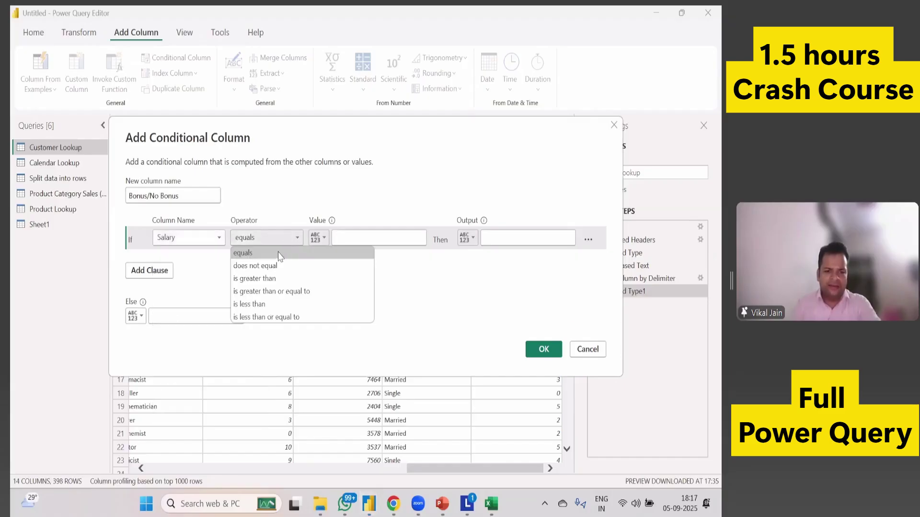
left_click(269, 280)
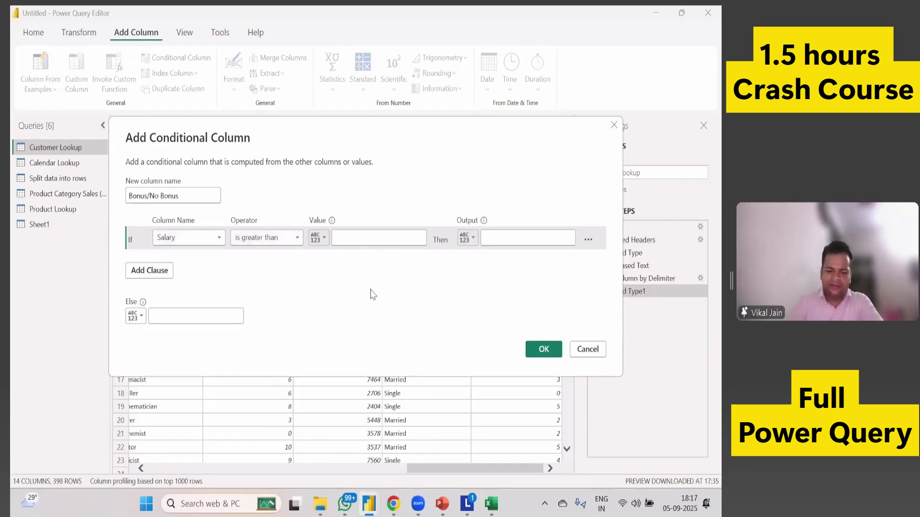
type("000")
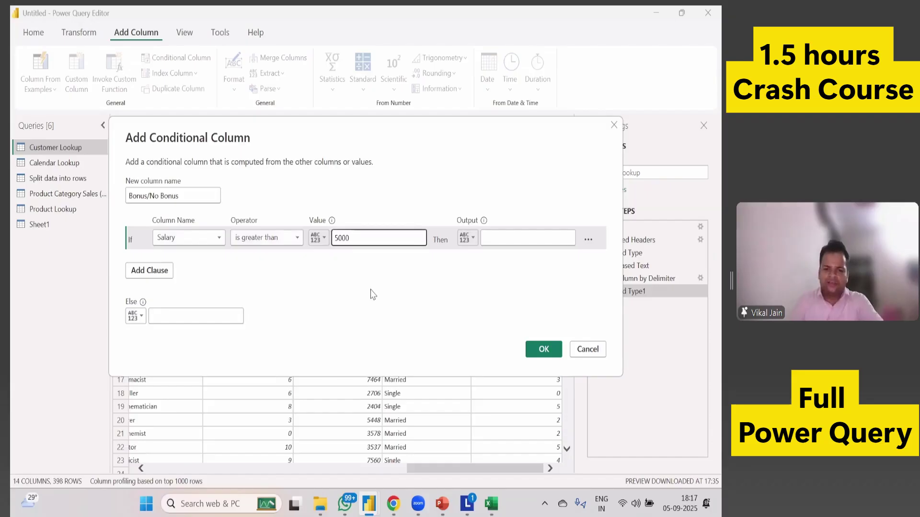
key("Tab")
left_click(512, 240)
type("Bo")
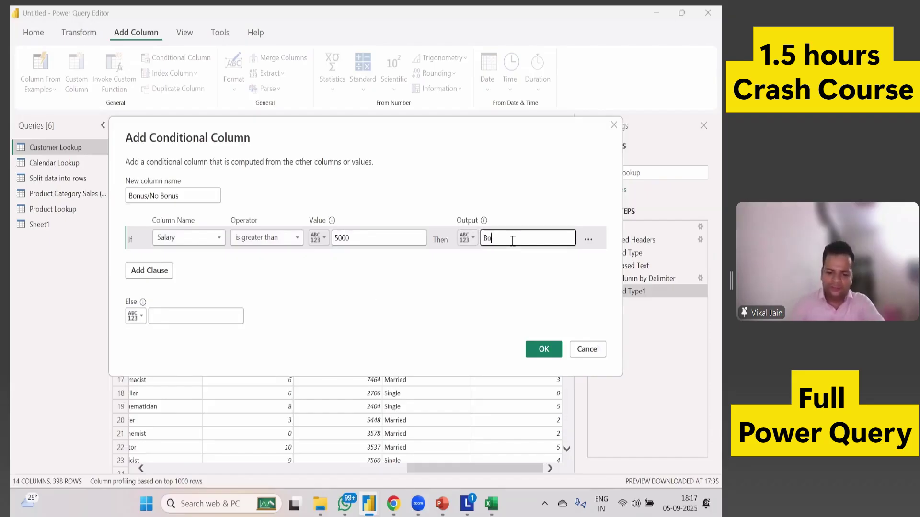
type("nus")
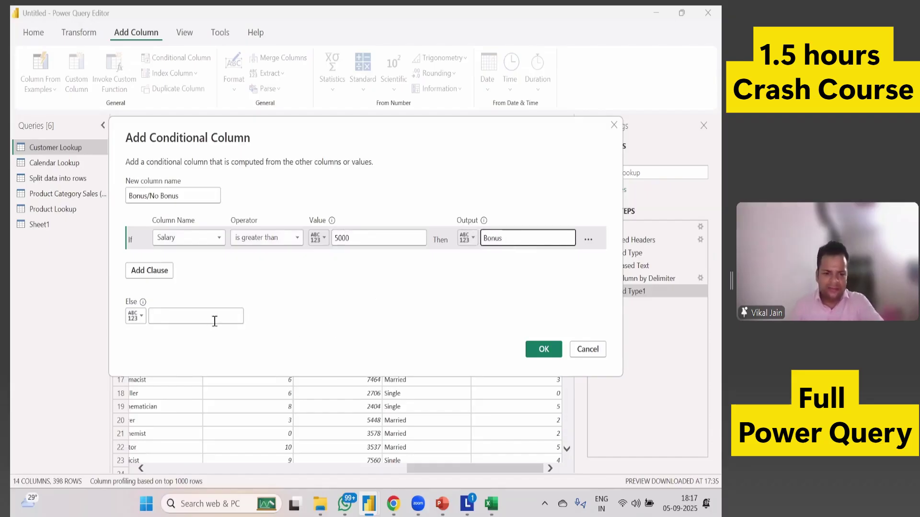
left_click(214, 320)
type("No Bo")
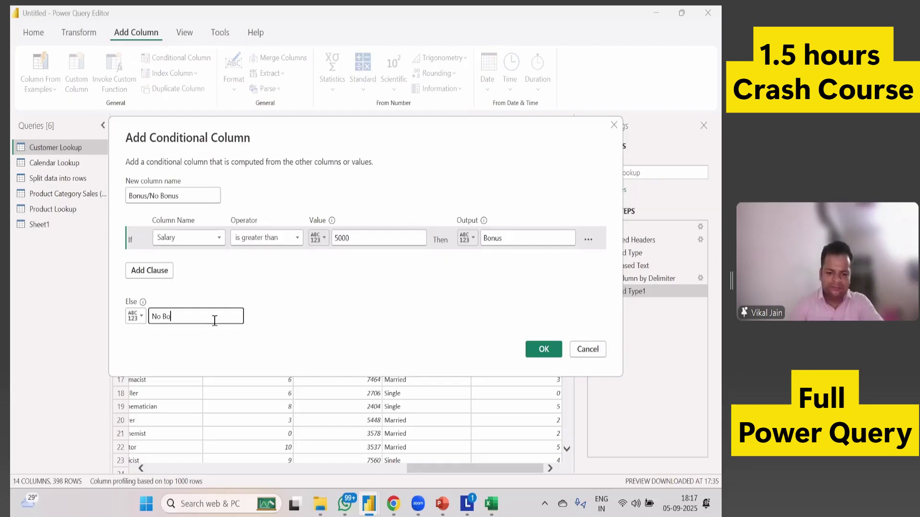
type("nus")
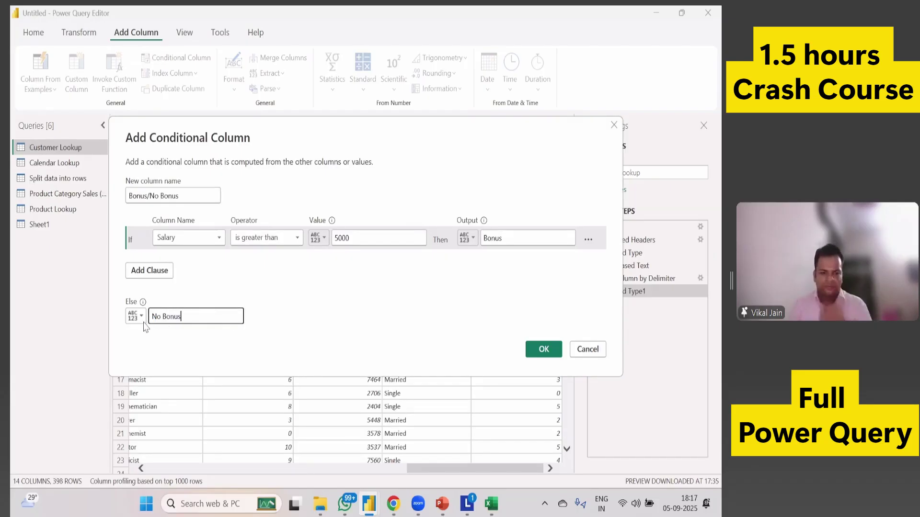
left_click(539, 357)
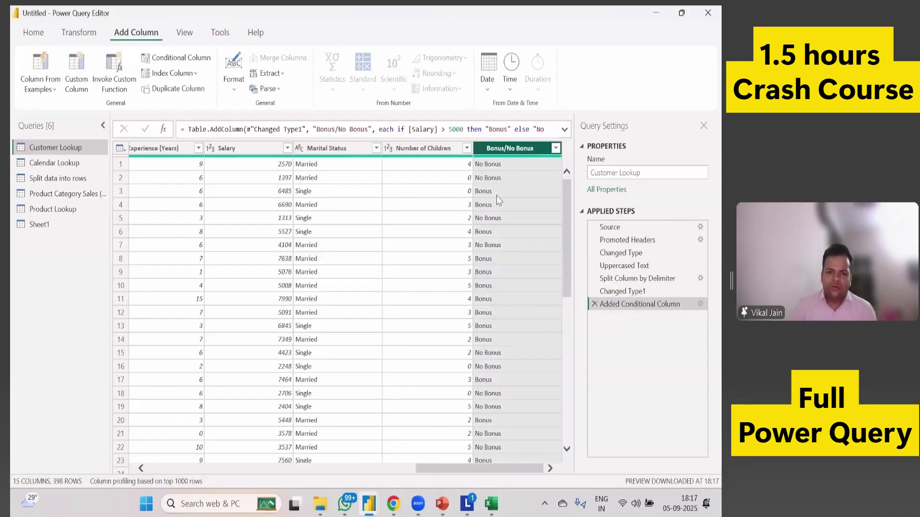
Check salaries 6485 and 6690 against their Bonus/No Bonus values.
left_click(286, 191)
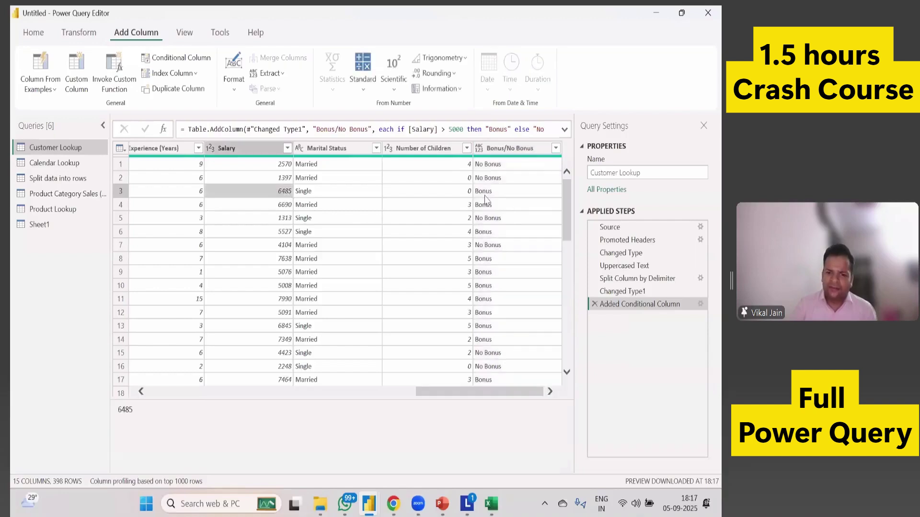
left_click(276, 209)
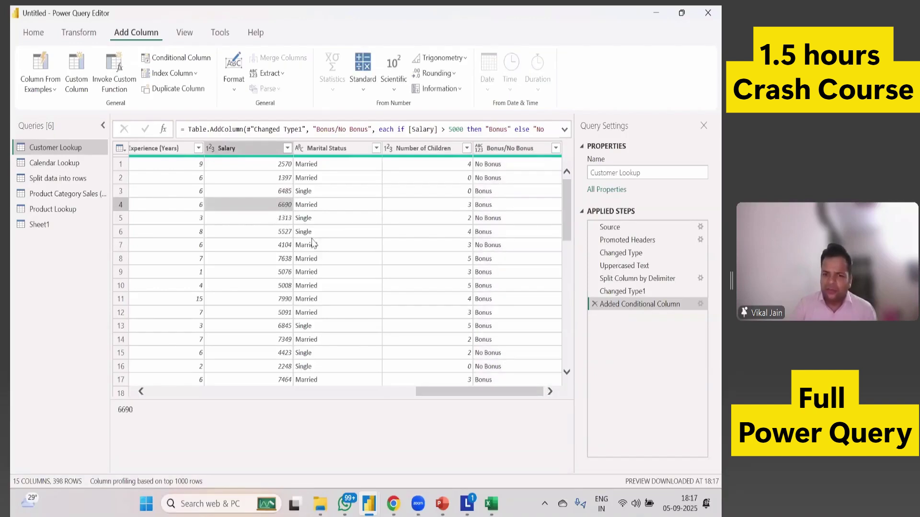
scroll(421, 300, "down", 3)
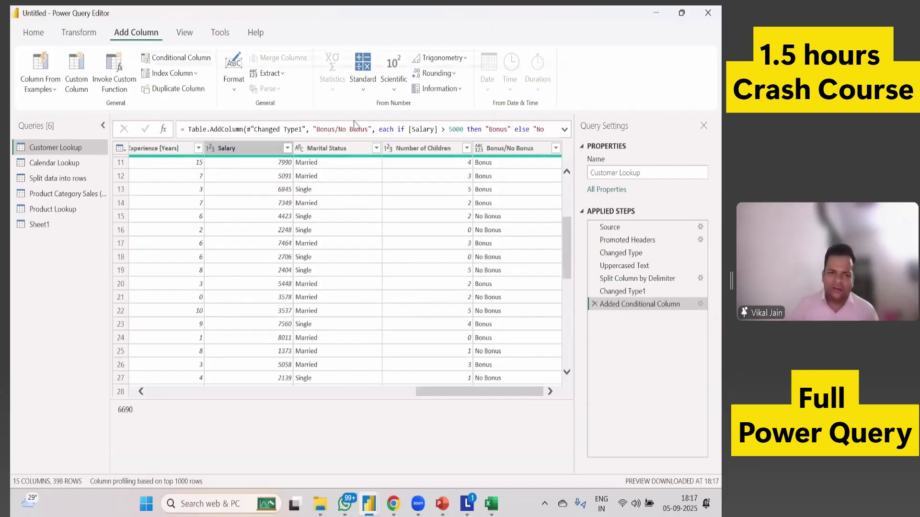
Reopen Conditional Column, add an Else If clause, then cancel without changes.
left_click(177, 57)
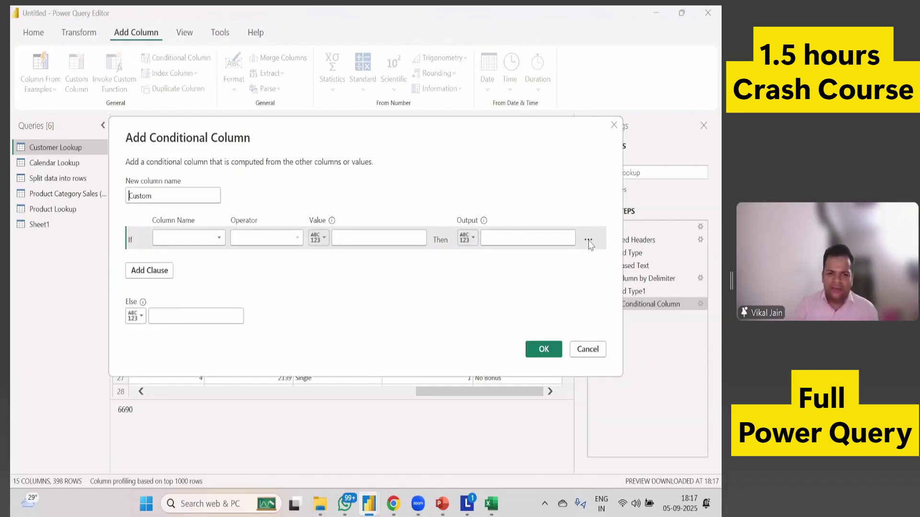
left_click(150, 271)
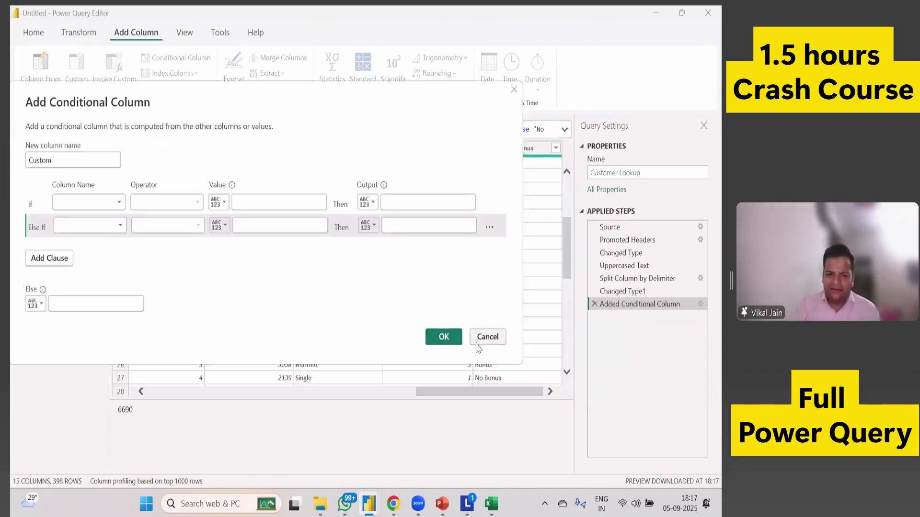
left_click(485, 337)
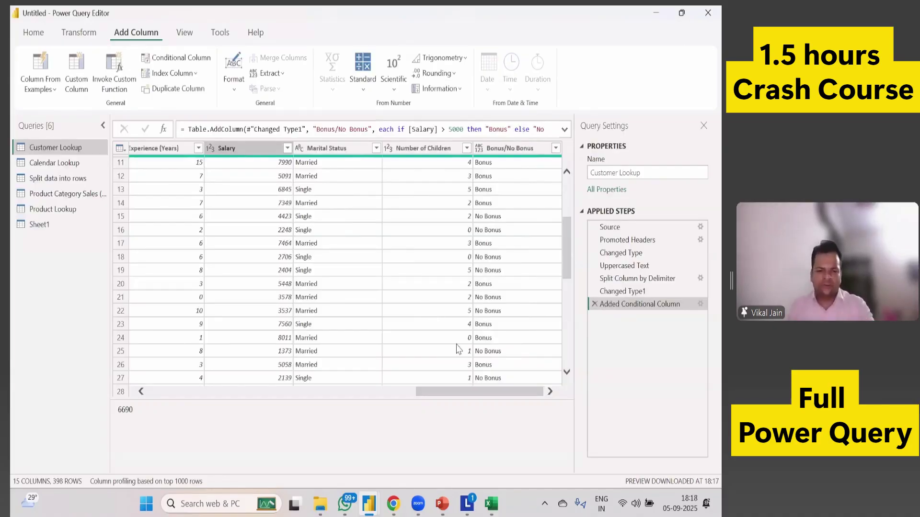
key("alt+Tab")
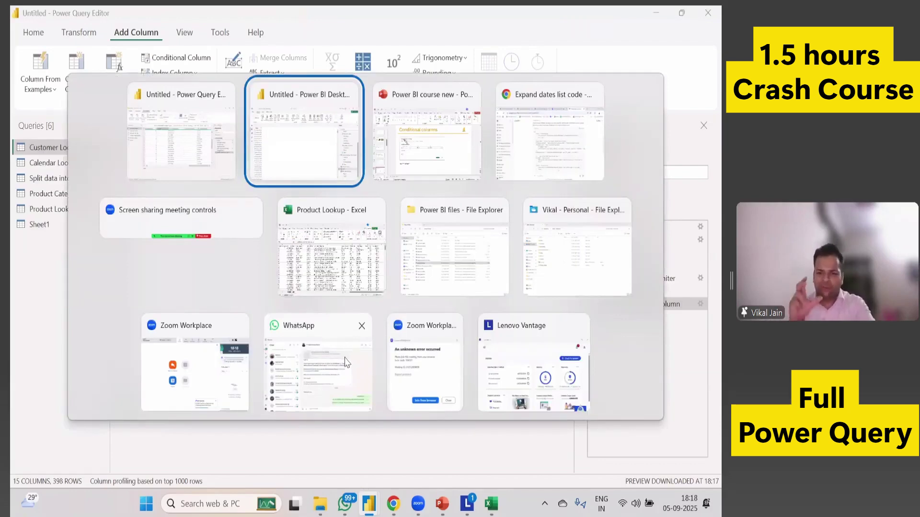
Open Sales Data 2020 from the Power BI files folder in Excel.
key("alt+Tab")
key("alt+Tab")
key("alt+Tab")
key("alt+Tab")
key("alt+Tab")
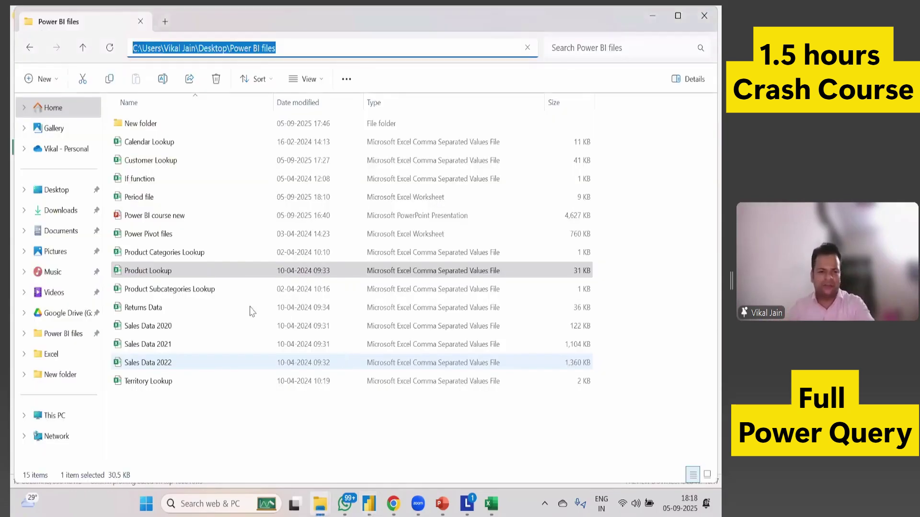
left_click(186, 329)
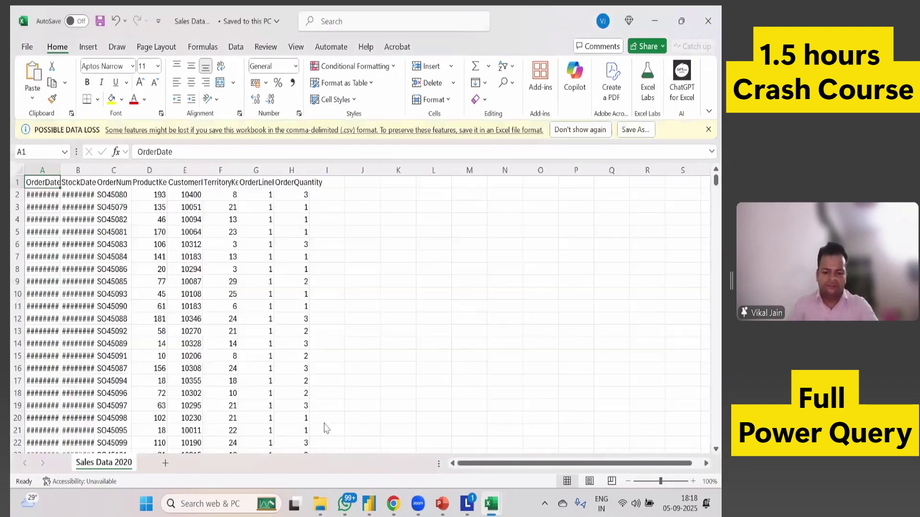
Autofit every column of the Sales Data 2020 sheet so the dates display fully.
key("ctrl+a")
key("alt+h")
key("o")
key("i")
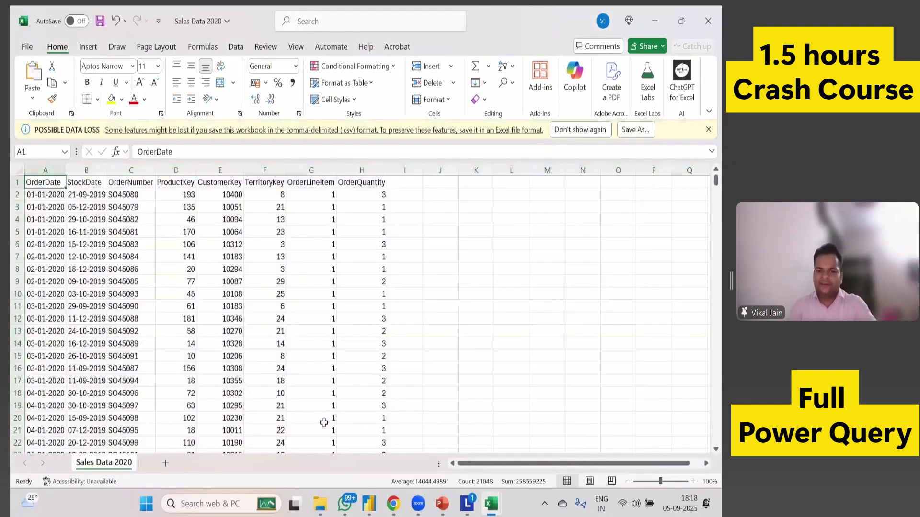
key("alt+F4")
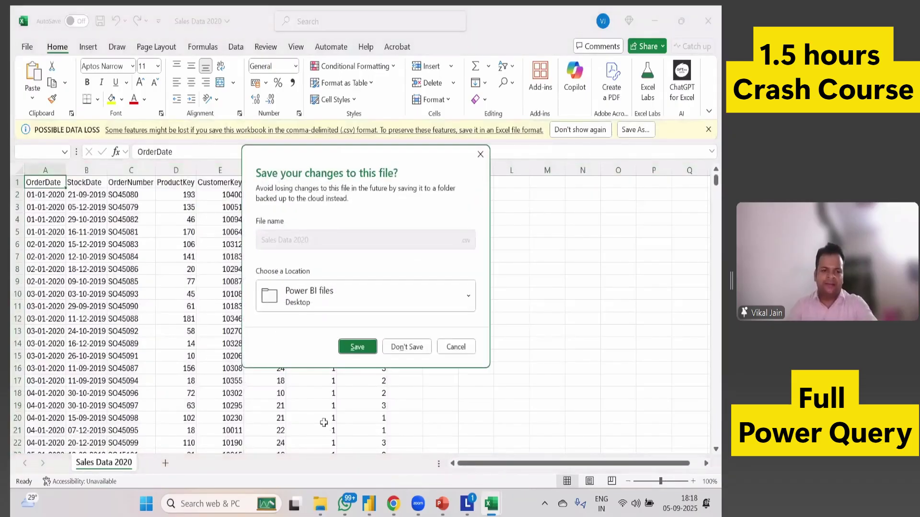
key("n")
Select the A1:H1 header cells, then close Sales Data 2020 without saving.
left_click_drag(50, 182, 262, 183)
left_click_drag(358, 185, 360, 186)
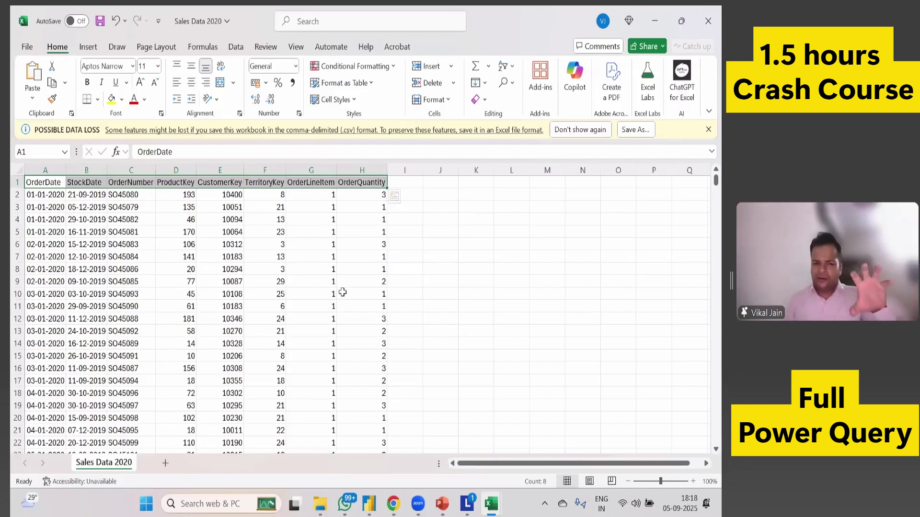
key("alt+F4")
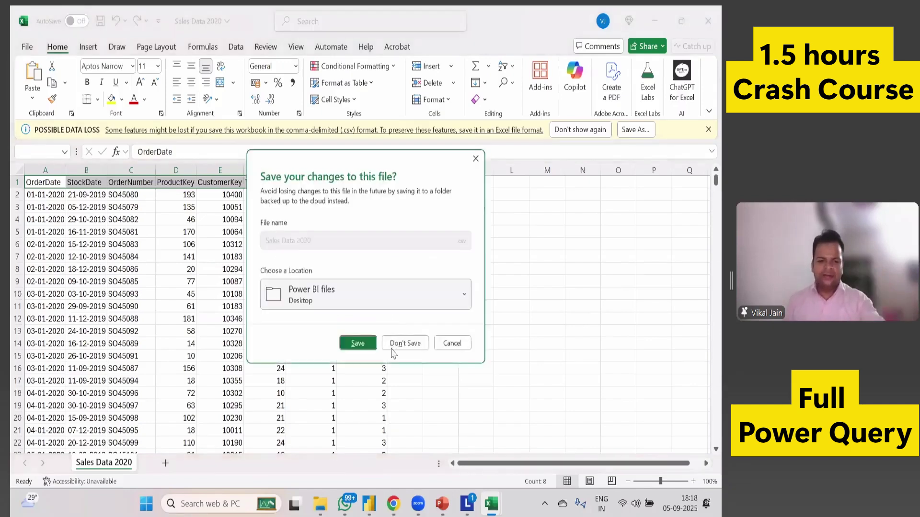
left_click(405, 351)
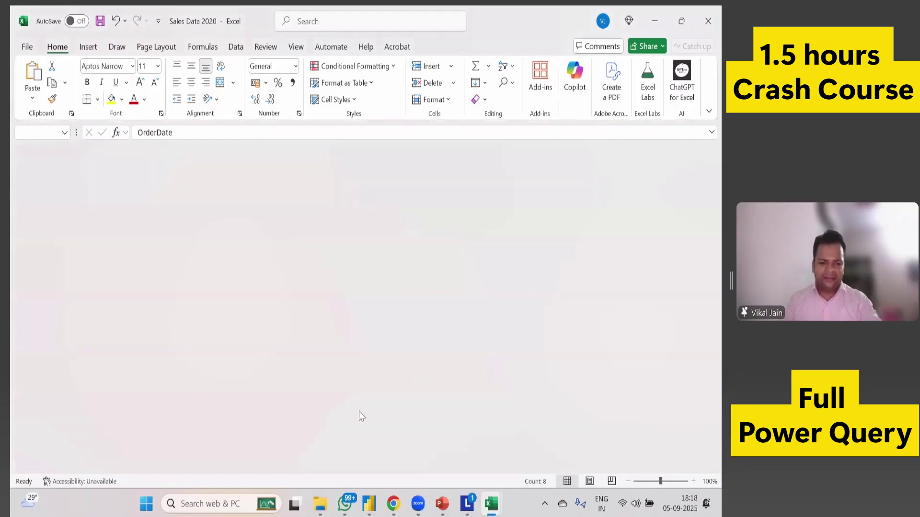
Select the Sales Data 2021 header row, then close it and the Product Lookup workbook.
key("alt+Tab")
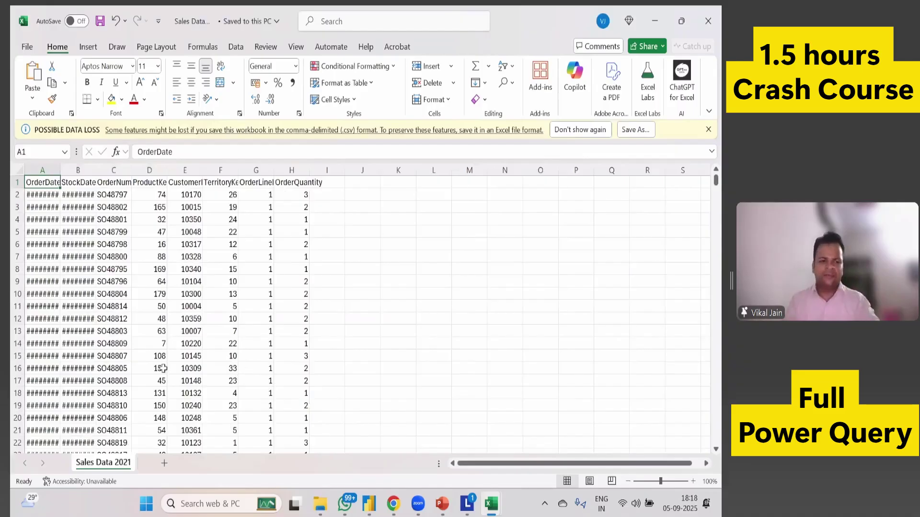
left_click(283, 184, "shift")
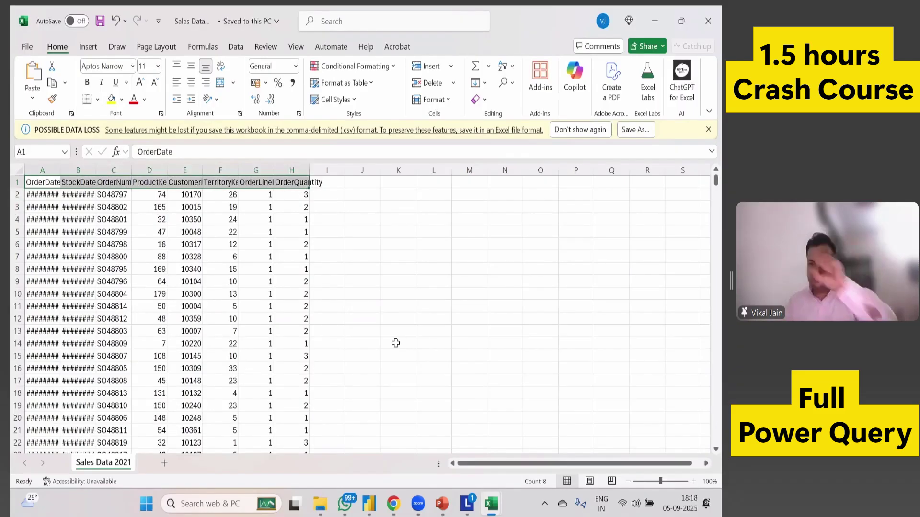
key("ctrl+w")
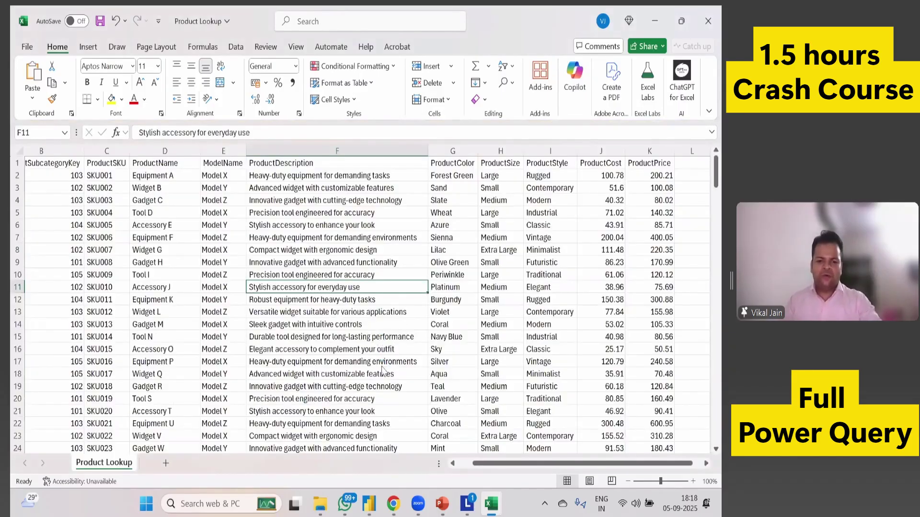
key("alt+F4")
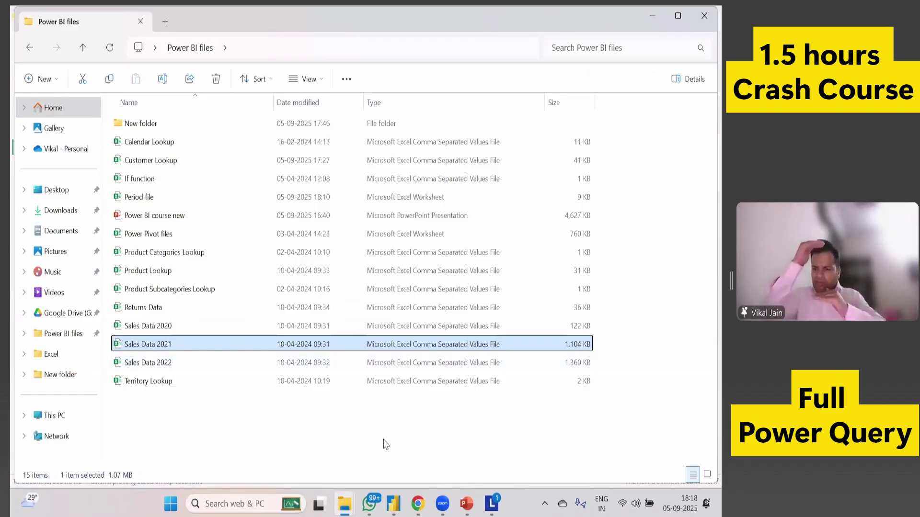
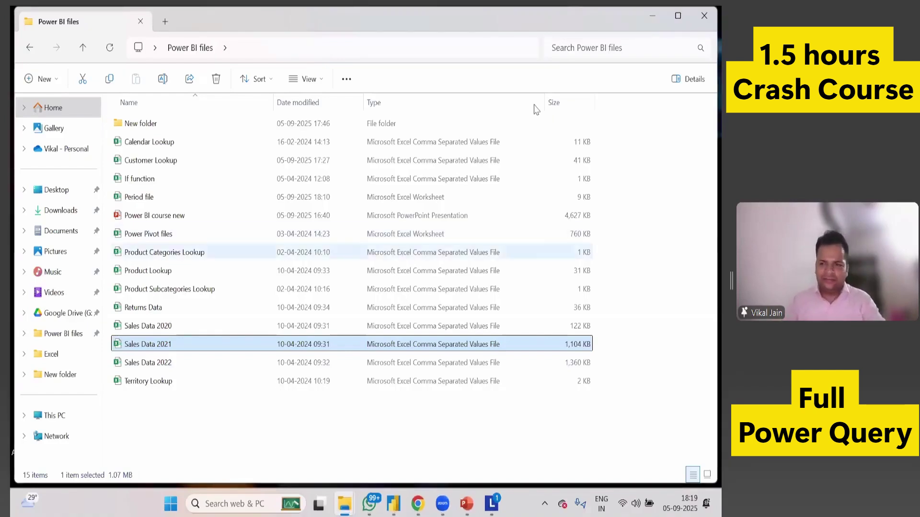
Minimize the Power BI files and OneDrive folder windows to reveal the desktop.
left_click(654, 18)
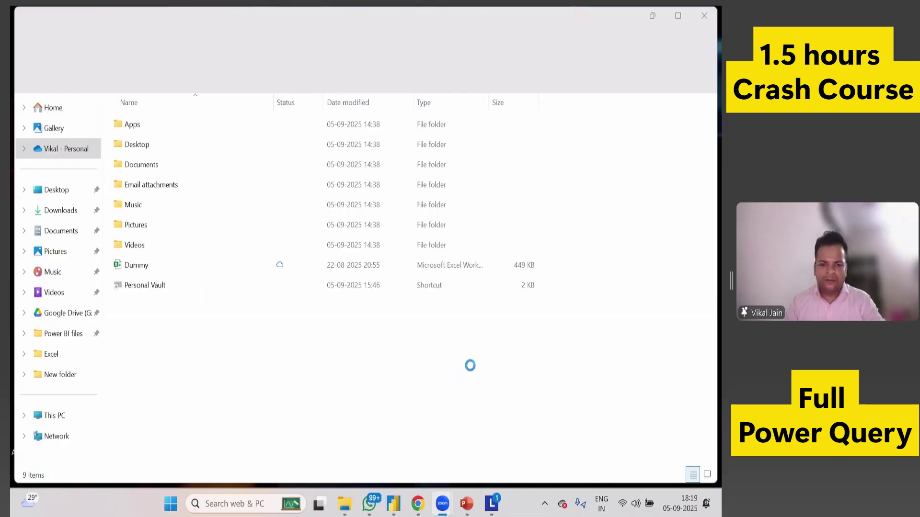
mouse_move(446, 503)
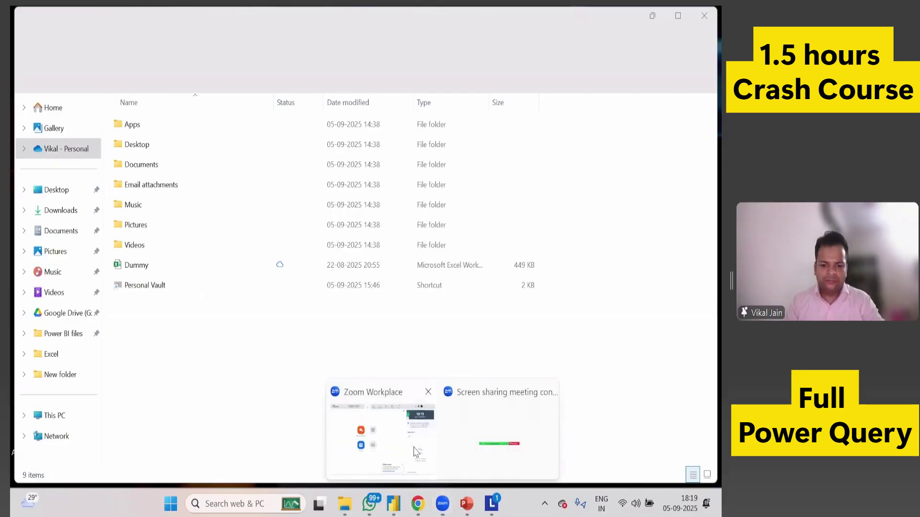
mouse_move(472, 446)
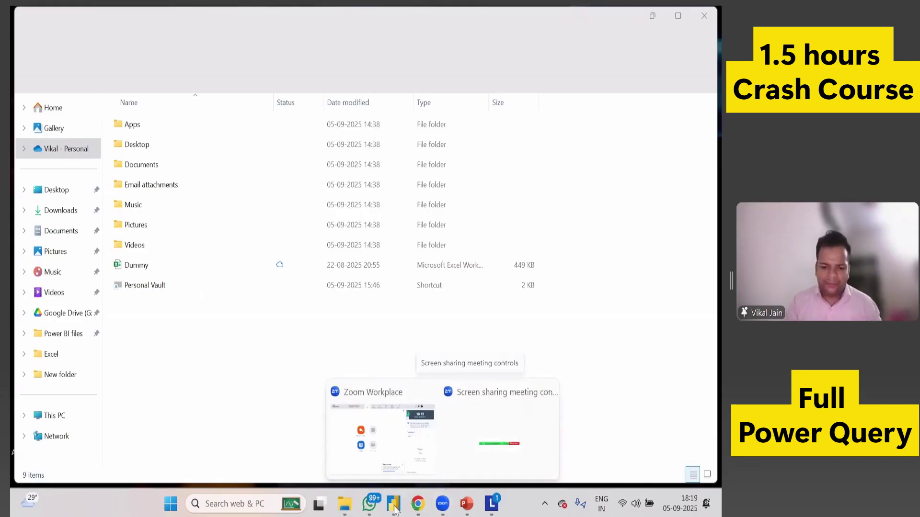
mouse_move(351, 507)
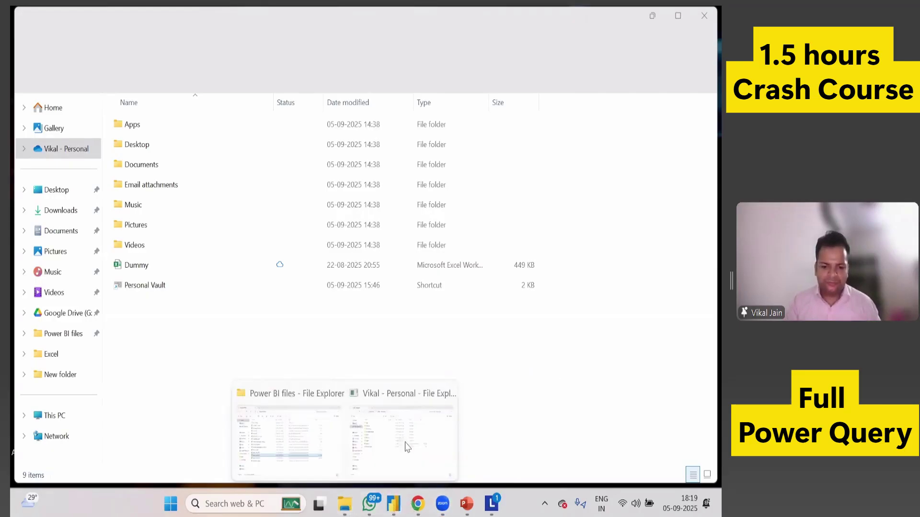
left_click(286, 432)
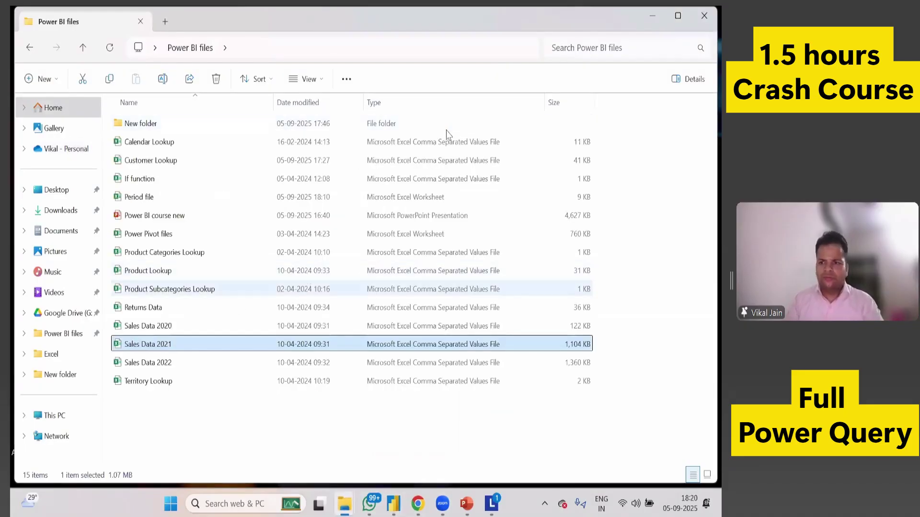
left_click(653, 18)
left_click(653, 19)
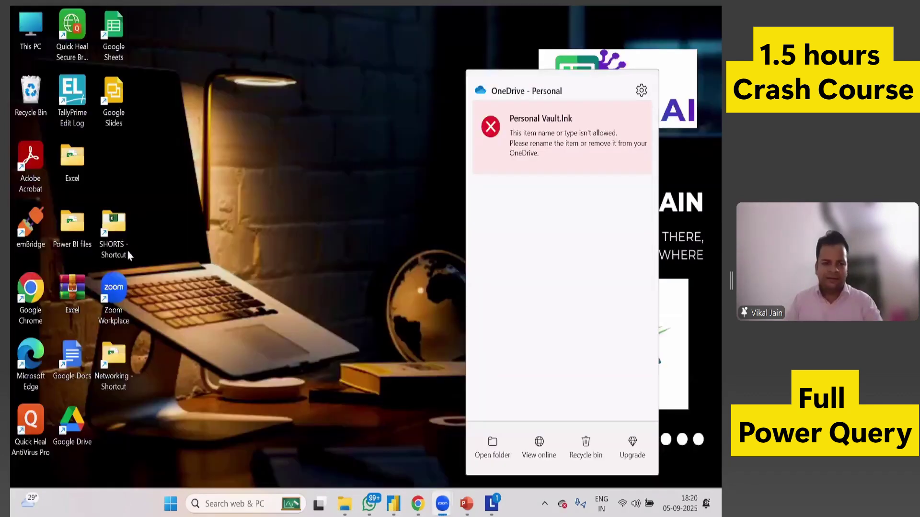
Open the Excel folder's 3B subfolder and the first GSTR3B PDF in it.
double_click(74, 172)
left_click(146, 126)
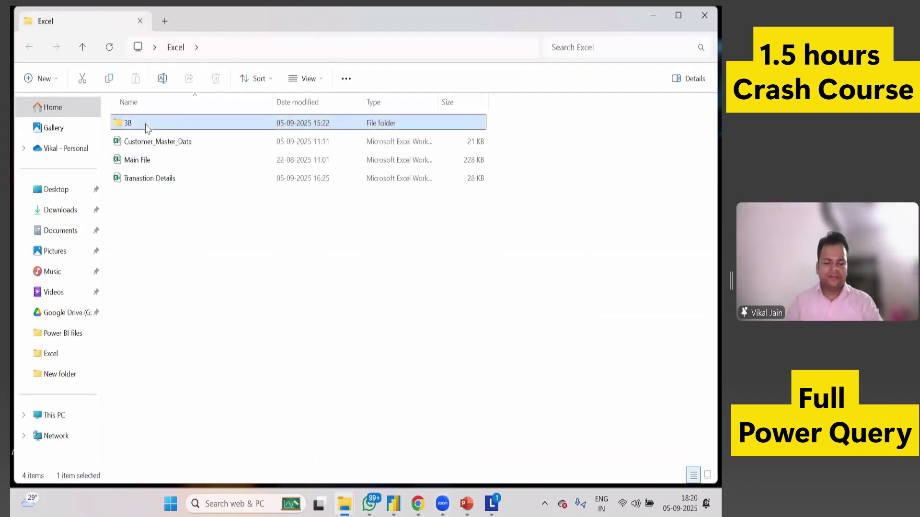
key("Return")
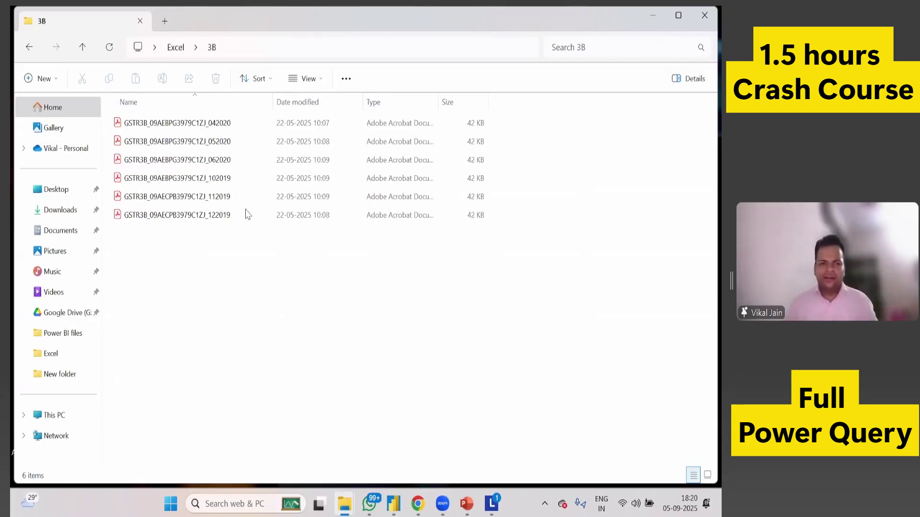
double_click(212, 127)
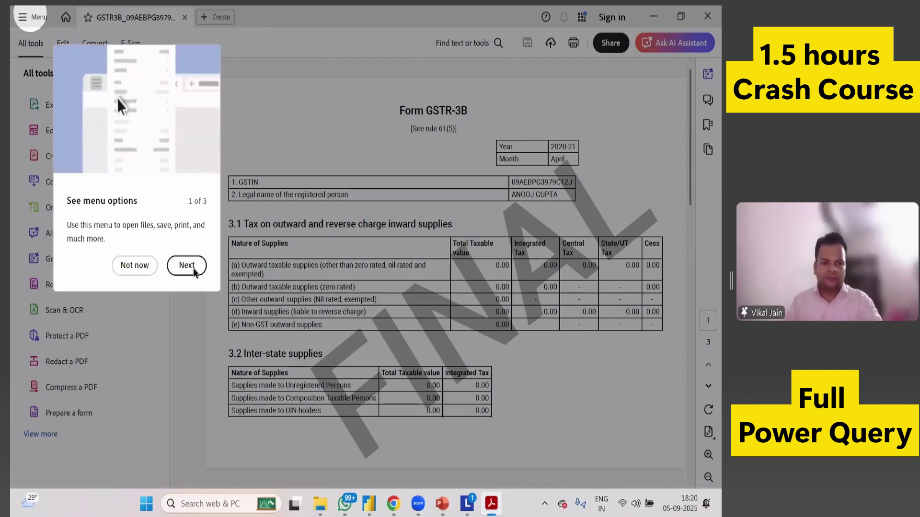
Dismiss Acrobat's tour popups, select row (a) of table 3.1, then return to the 3B folder.
left_click(154, 268)
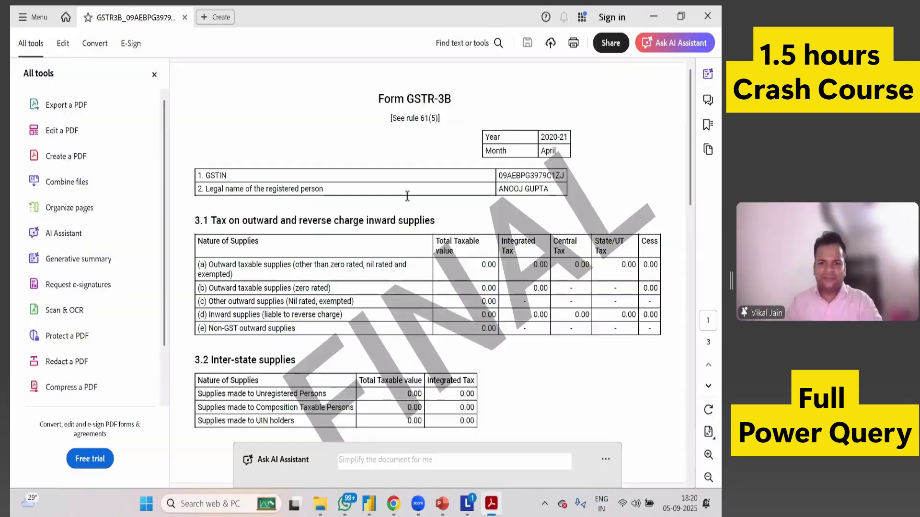
left_click(581, 139)
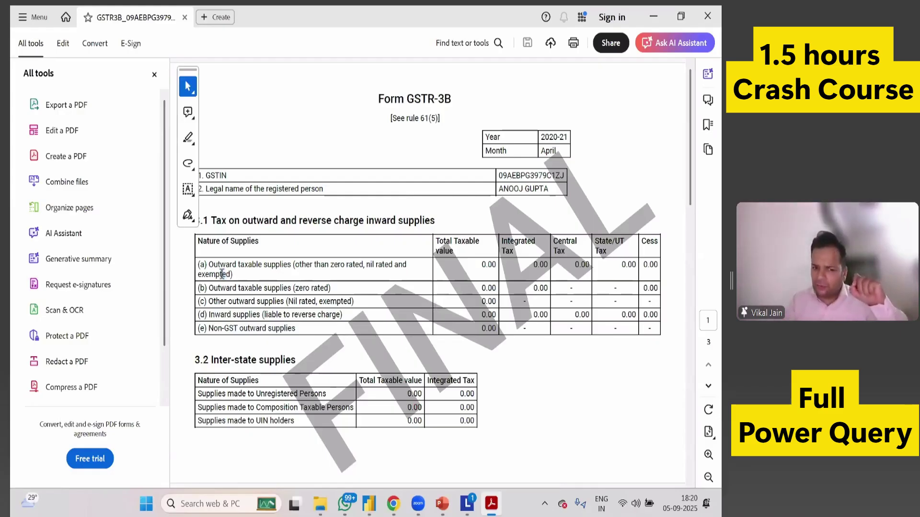
left_click_drag(237, 264, 206, 274)
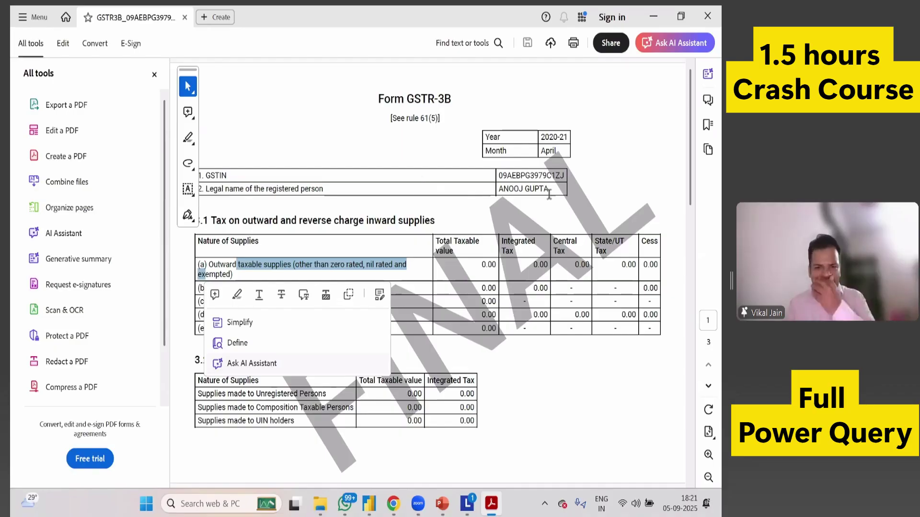
left_click(319, 316)
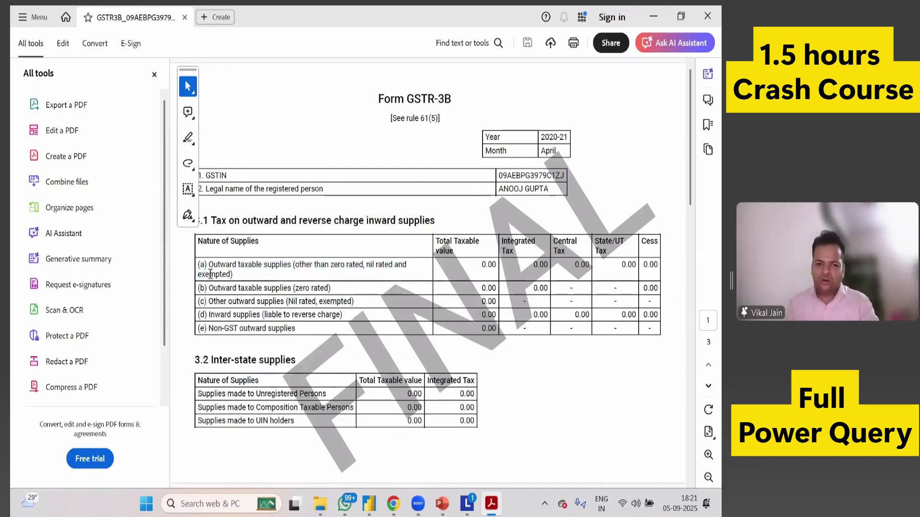
left_click_drag(198, 265, 240, 288)
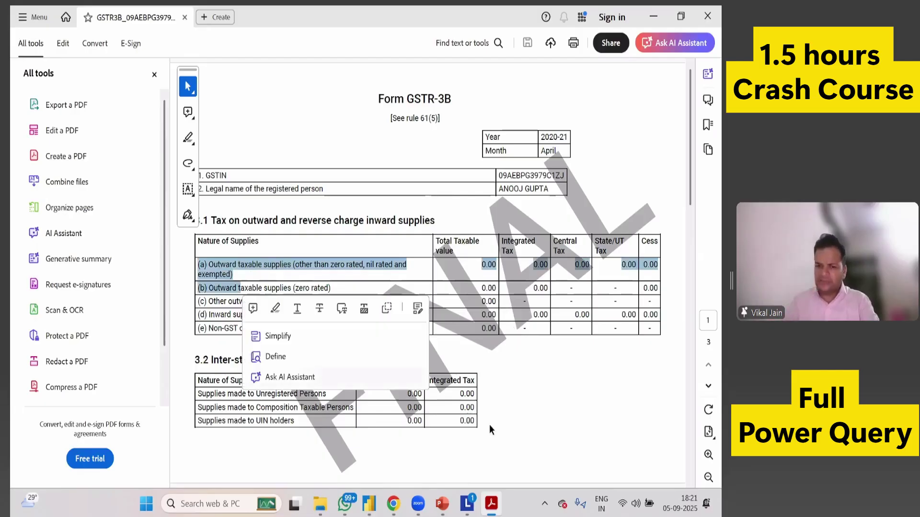
left_click(488, 266)
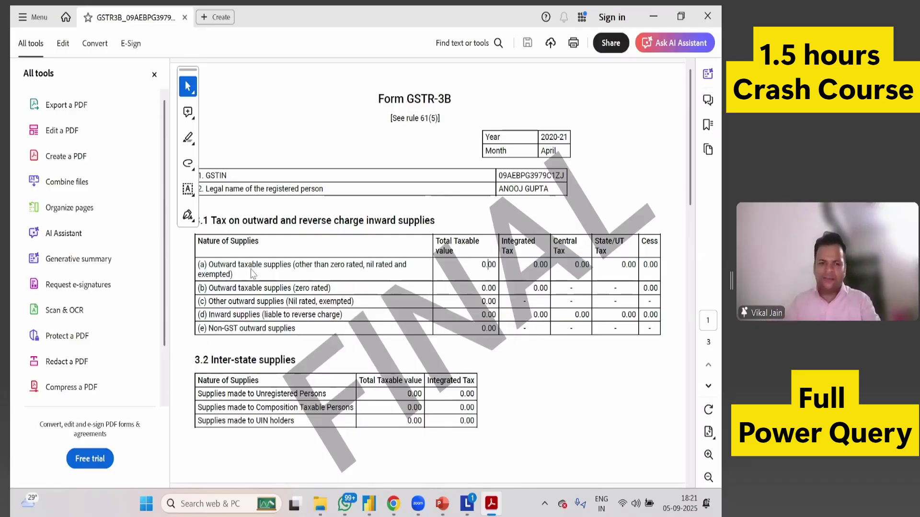
key("alt+Tab")
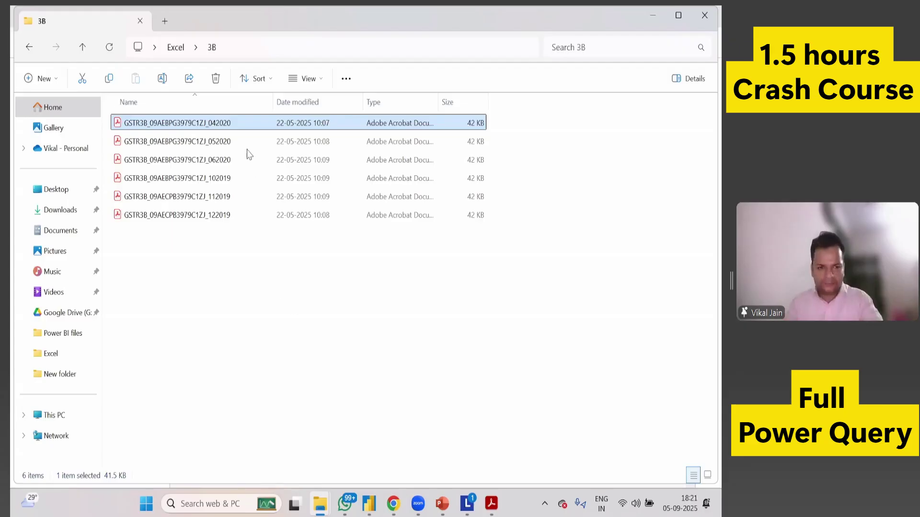
Copy the 3B folder path, then close the Power Query Editor without applying changes.
key("alt+d")
key("ctrl+c")
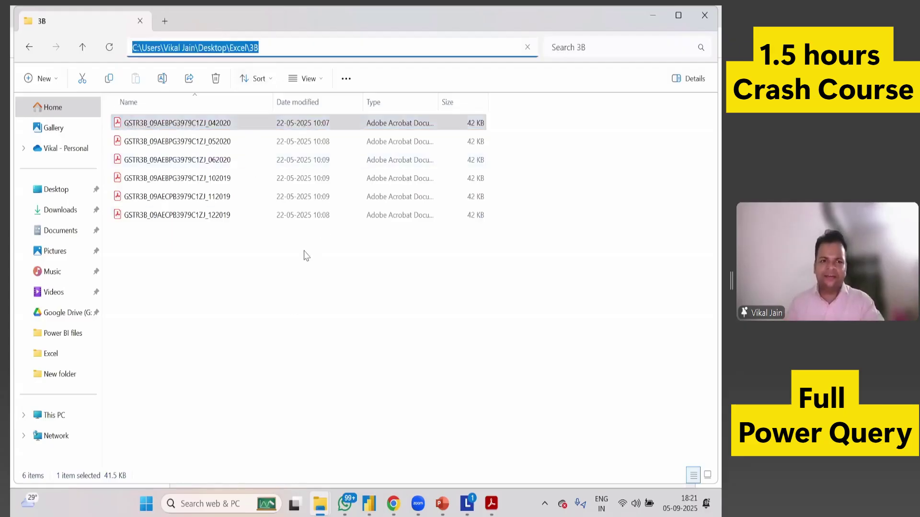
left_click(369, 503)
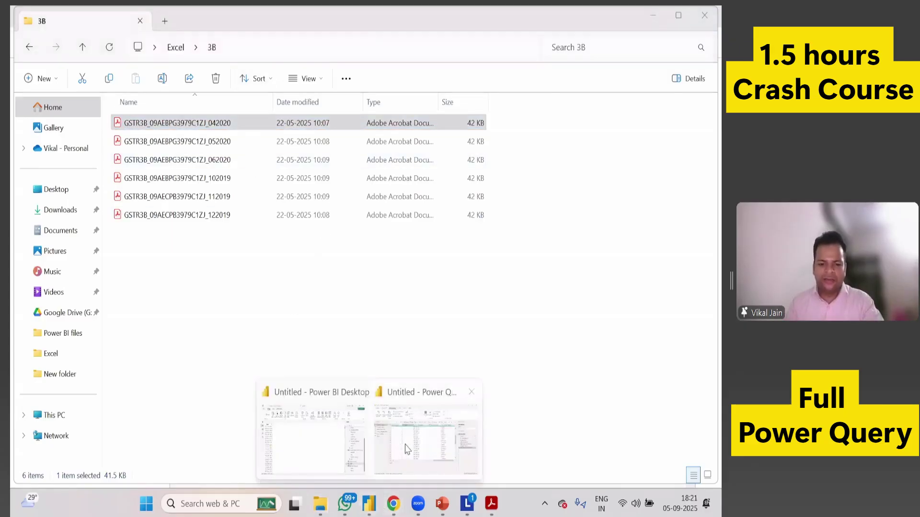
left_click(407, 451)
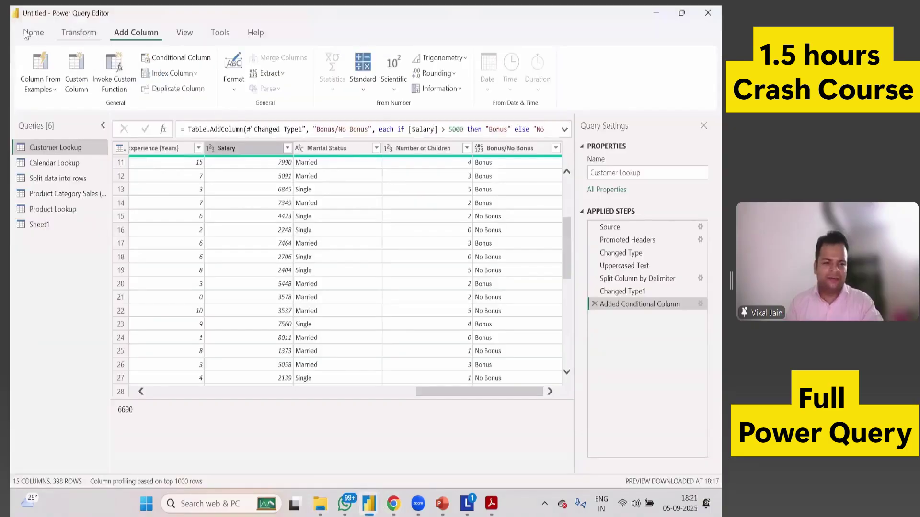
left_click(33, 32)
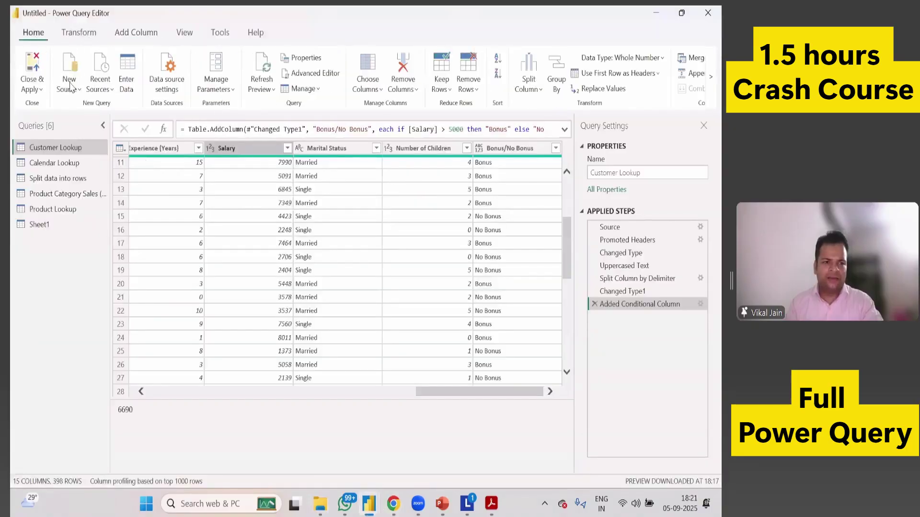
left_click(40, 89)
left_click(42, 90)
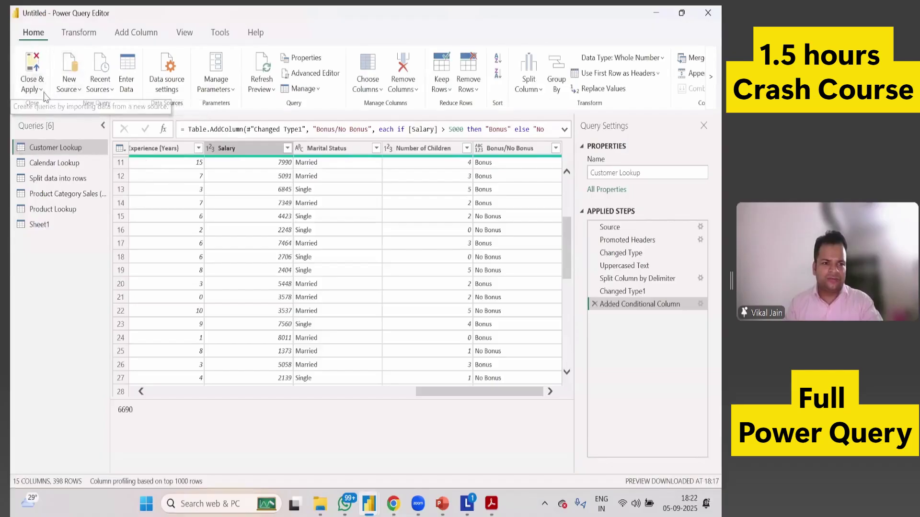
left_click(41, 89)
left_click(55, 147)
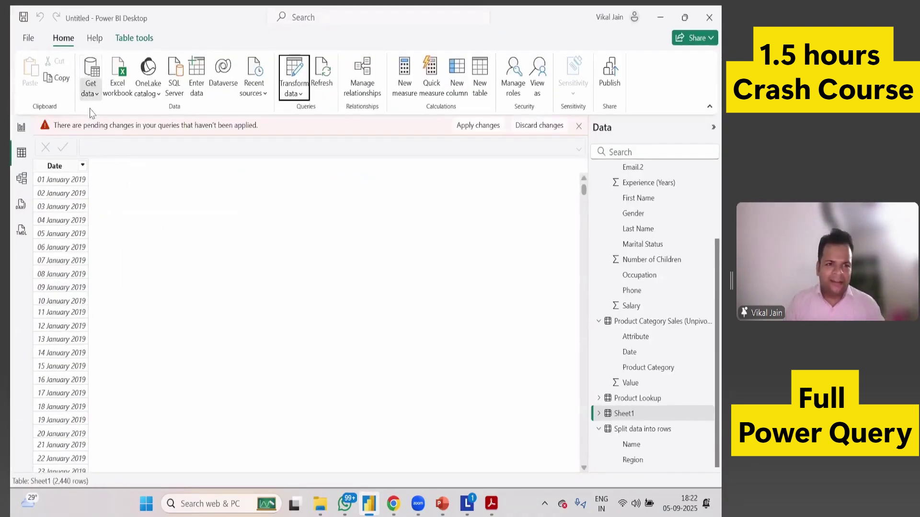
Connect to the pasted Desktop\Excel\3B folder and choose Combine & Transform Data for its PDFs.
left_click(90, 94)
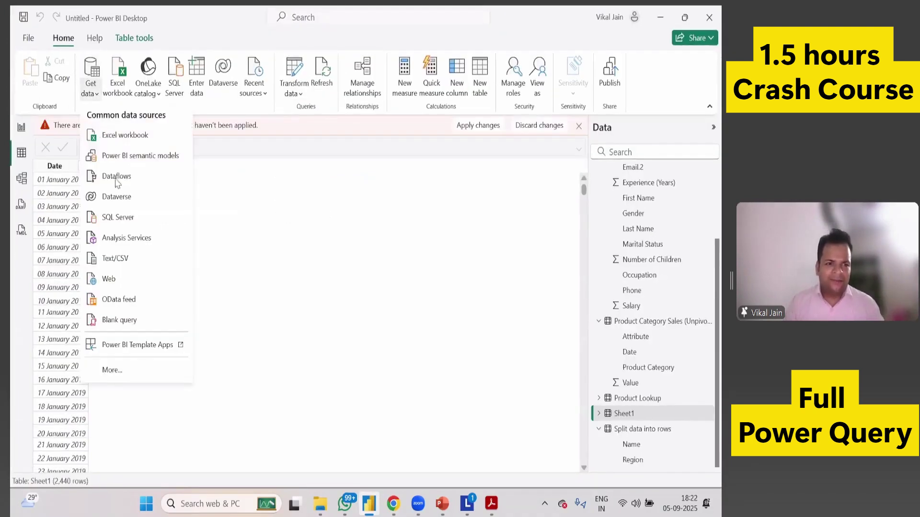
left_click(128, 373)
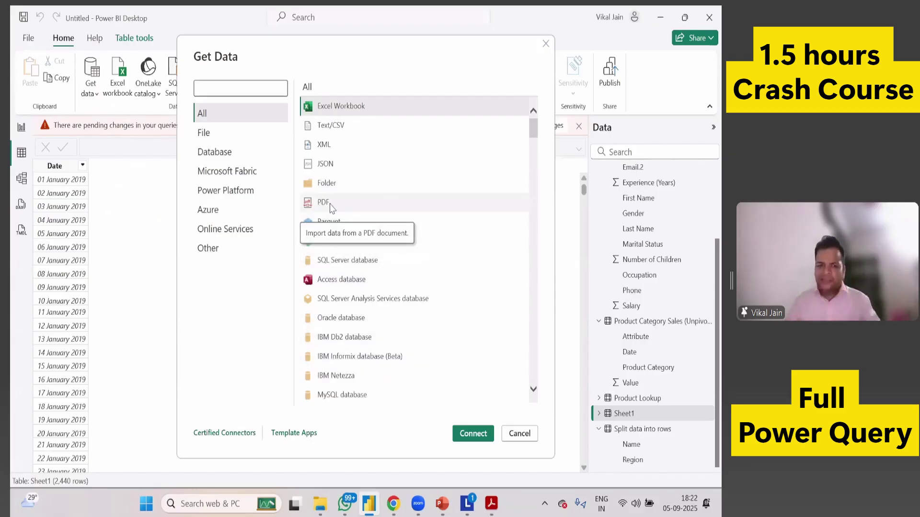
left_click(333, 183)
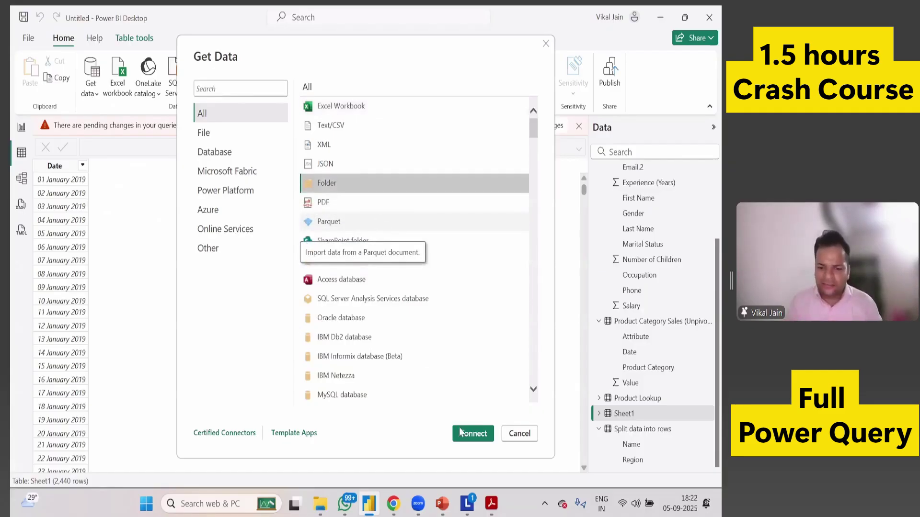
key("Escape")
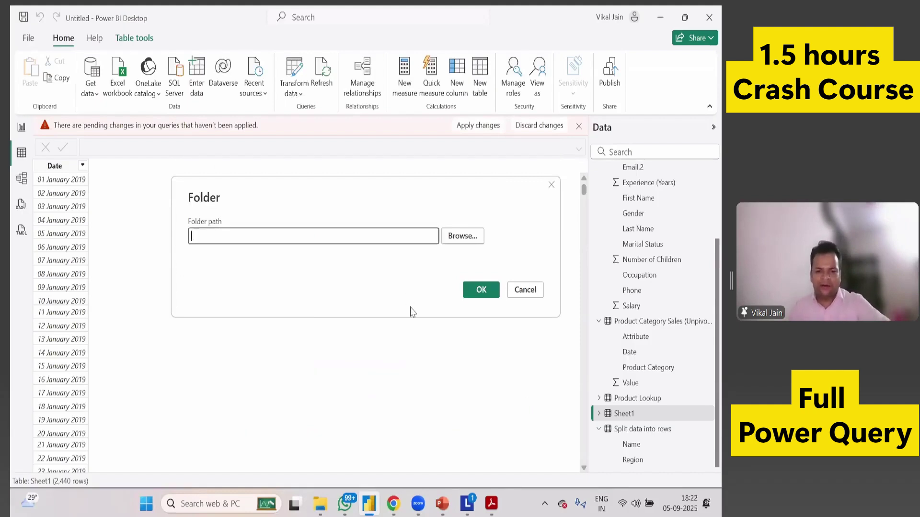
key("ctrl+v")
left_click(484, 290)
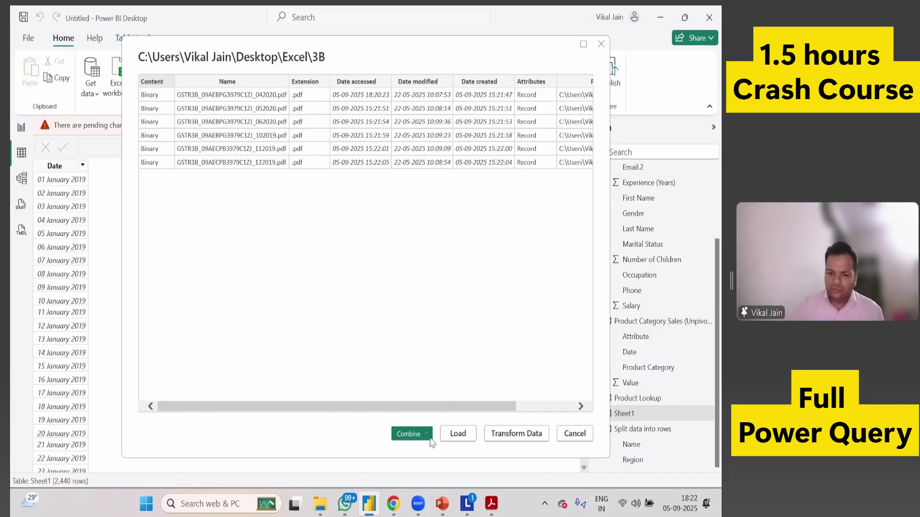
left_click(427, 436)
left_click(431, 449)
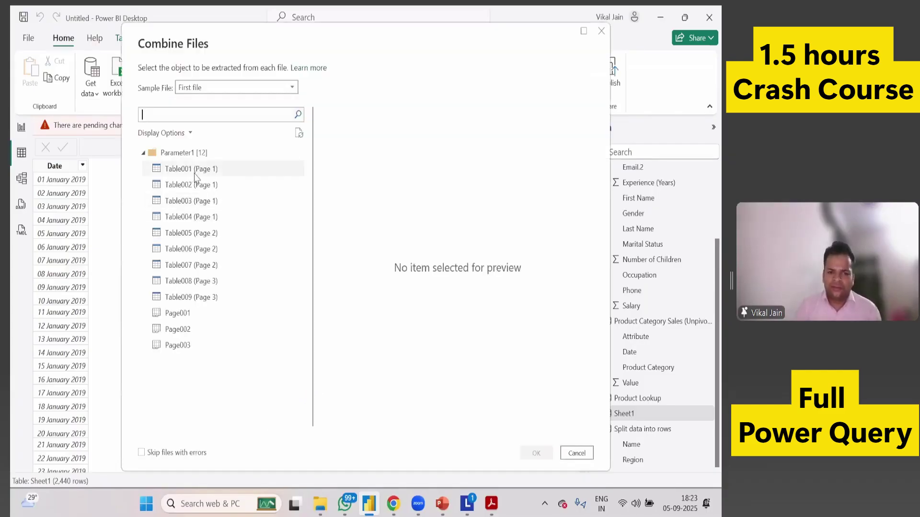
Preview Table001 and the GSTIN Table002 (Page 1), then switch to the GSTR-3B PDF.
left_click(197, 173)
left_click(198, 186)
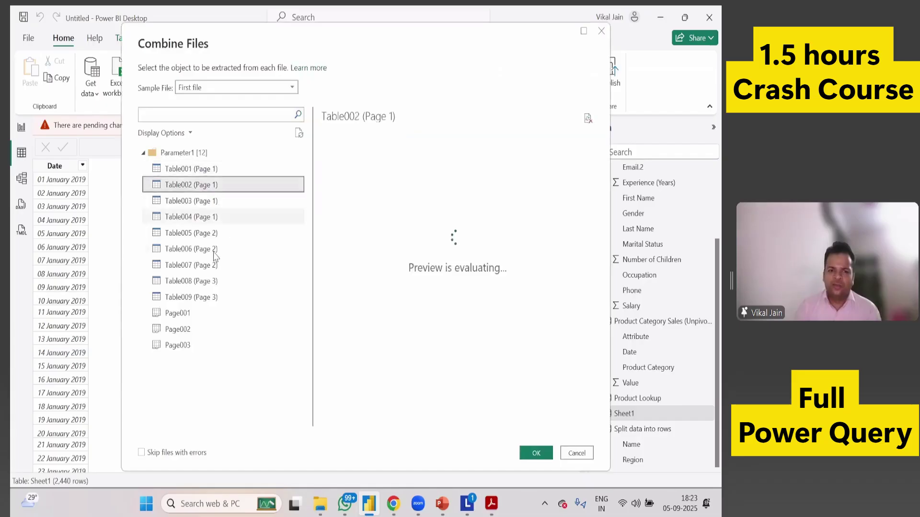
left_click(491, 503)
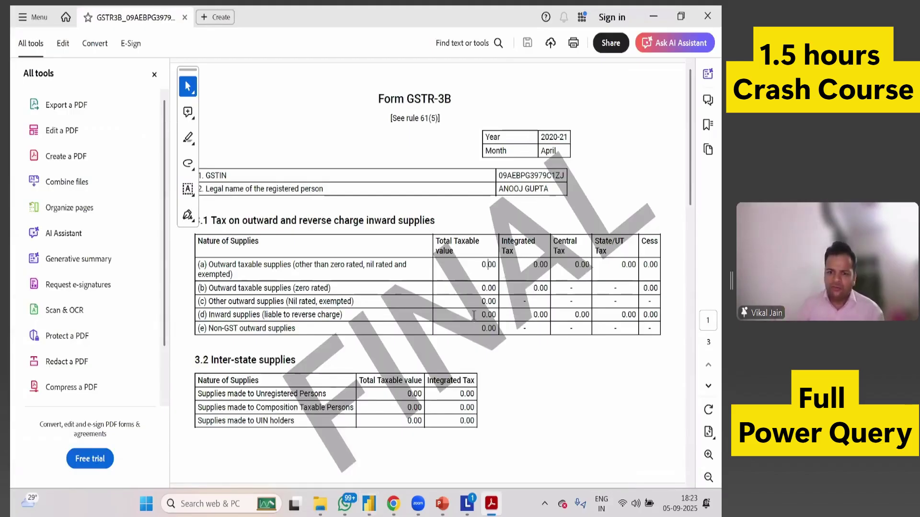
Scroll through the GSTR-3B PDF to the payment-of-tax tables, then return to Power BI.
scroll(399, 324, "down", 10)
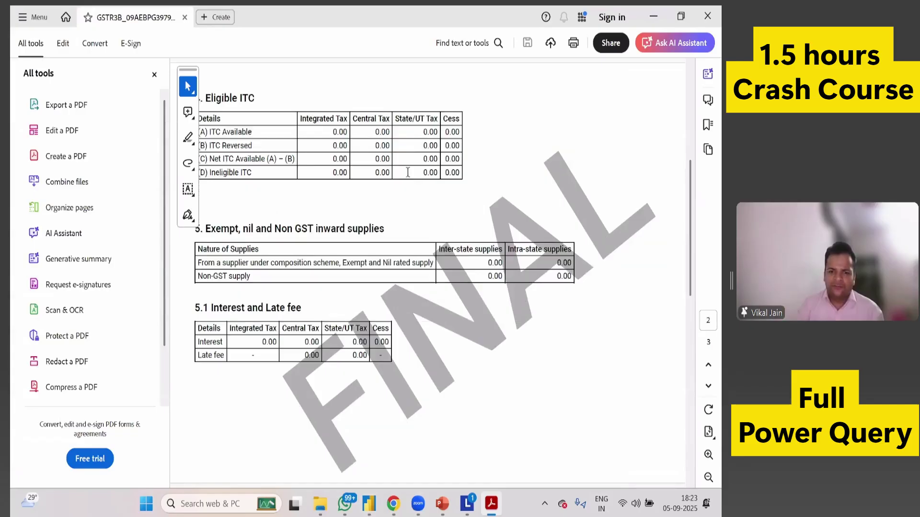
scroll(374, 180, "down", 5)
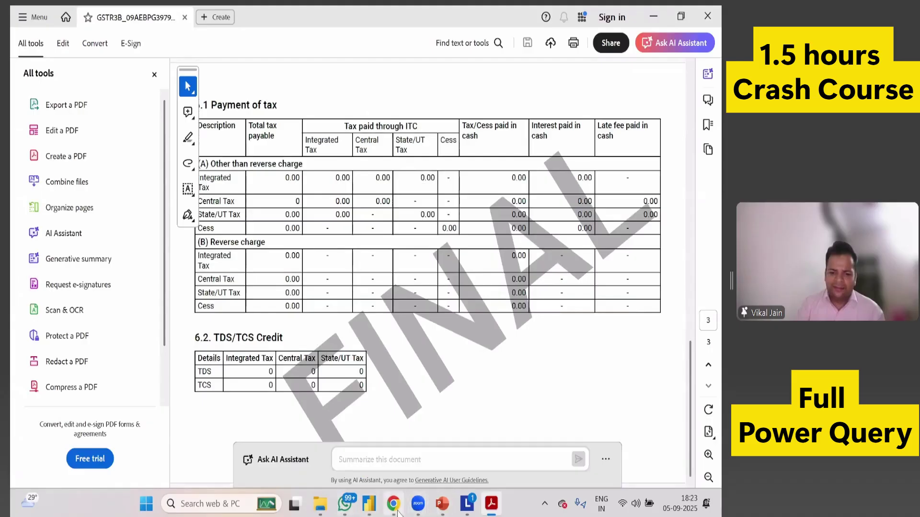
key("alt+Tab")
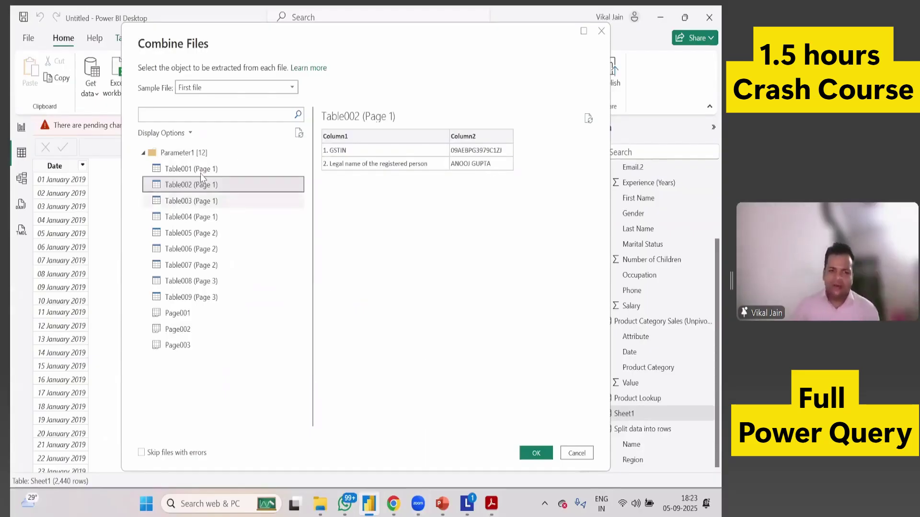
Select Table003 (Page 1) and combine it across all the GSTR-3B PDFs.
left_click(211, 201)
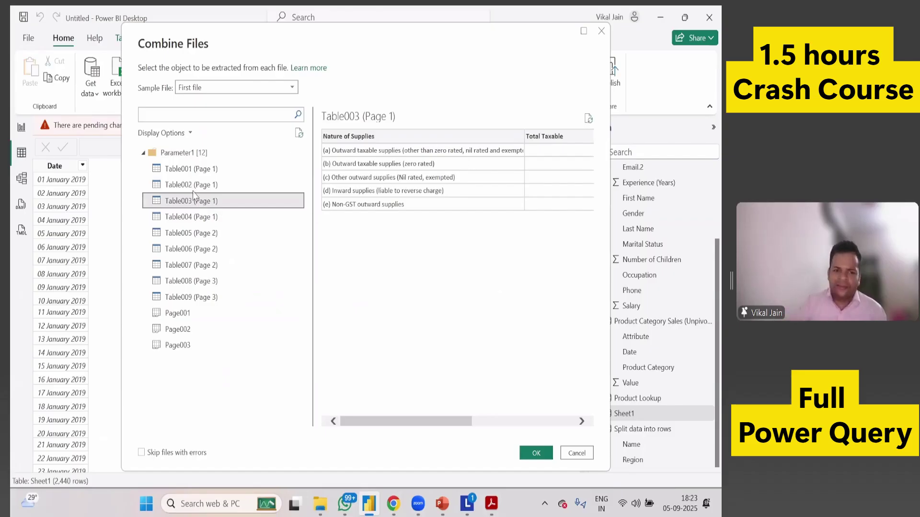
left_click(537, 453)
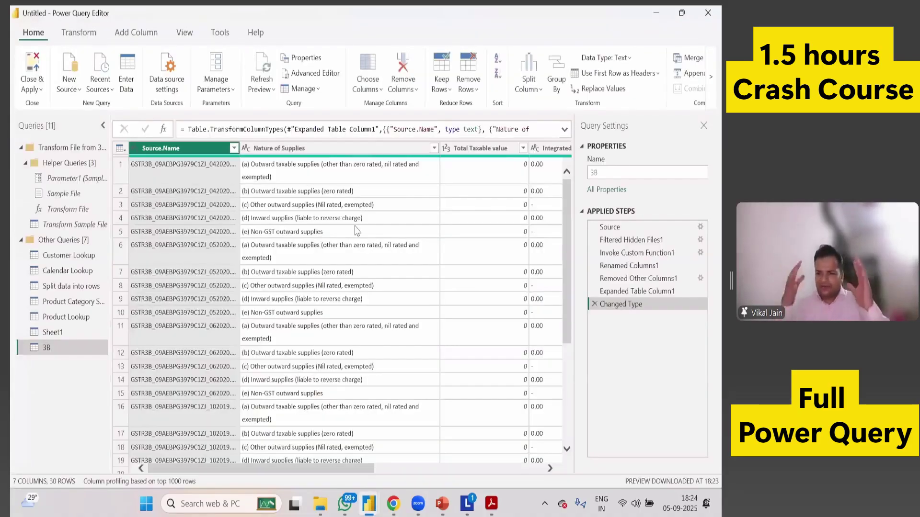
Filter Nature of Supplies to only (a) Outward taxable supplies, then close the editor without applying.
left_click(434, 148)
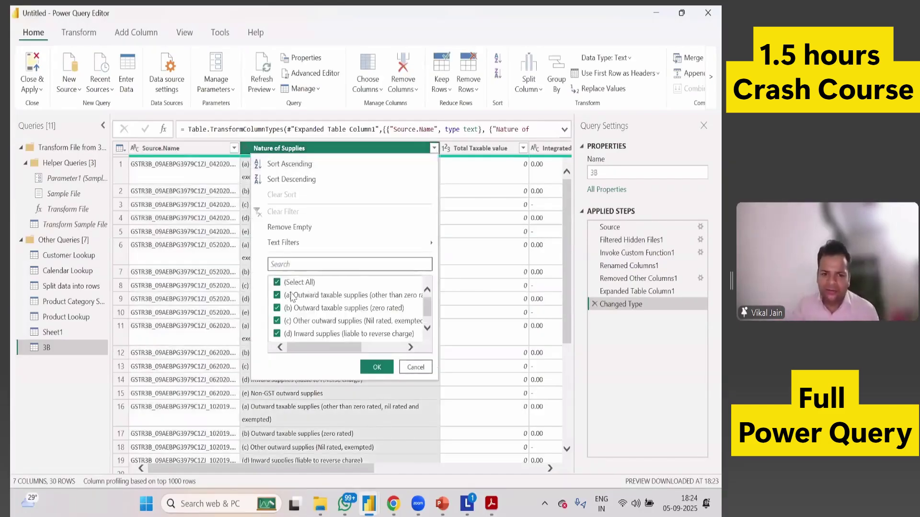
left_click(277, 283)
left_click(277, 295)
left_click(376, 367)
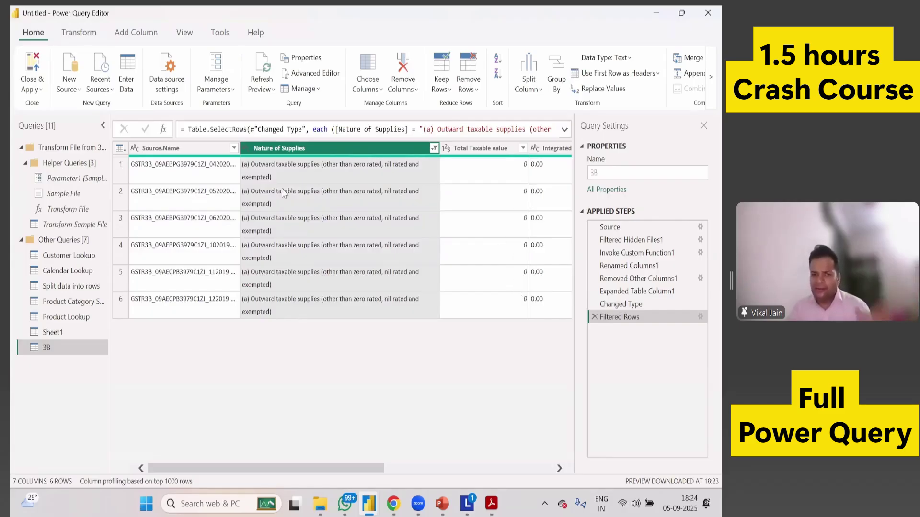
left_click(36, 87)
left_click(43, 144)
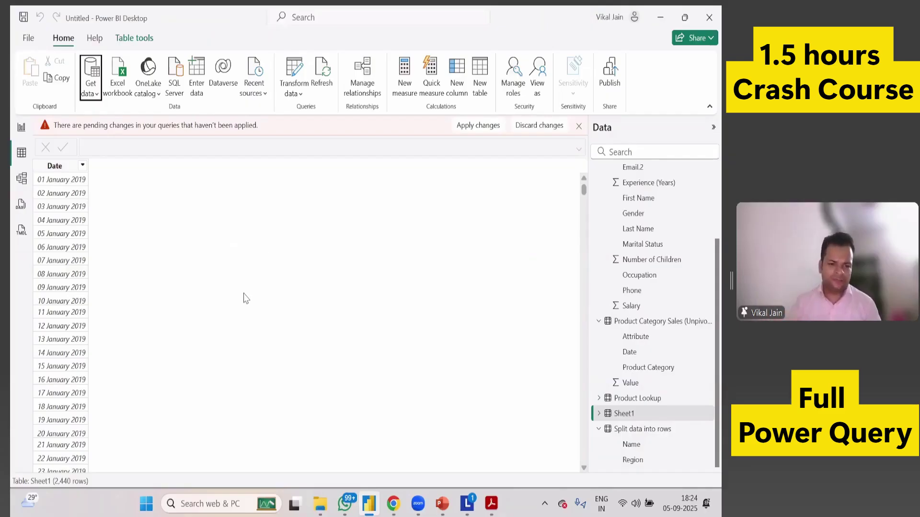
Apply the pending changes and view the six-row 3B table, then bring up the Power BI files folder.
left_click(461, 127)
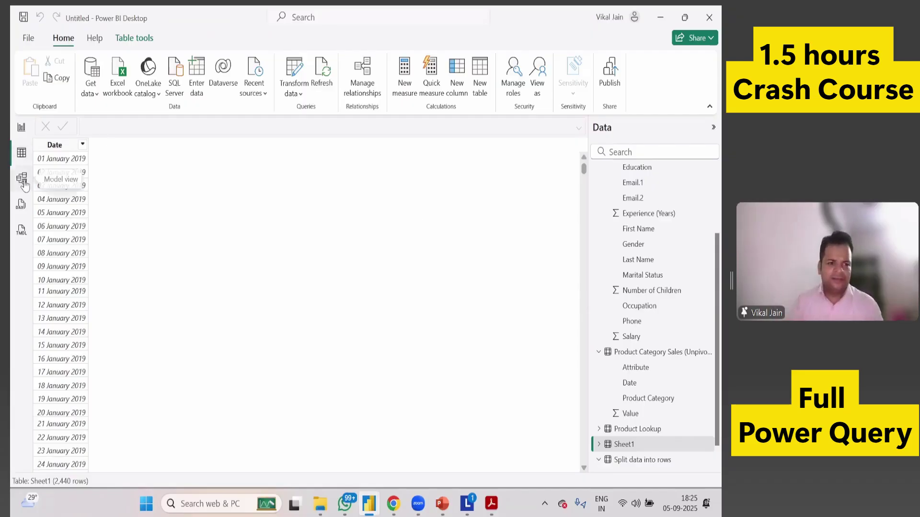
left_click(22, 179)
left_click(21, 154)
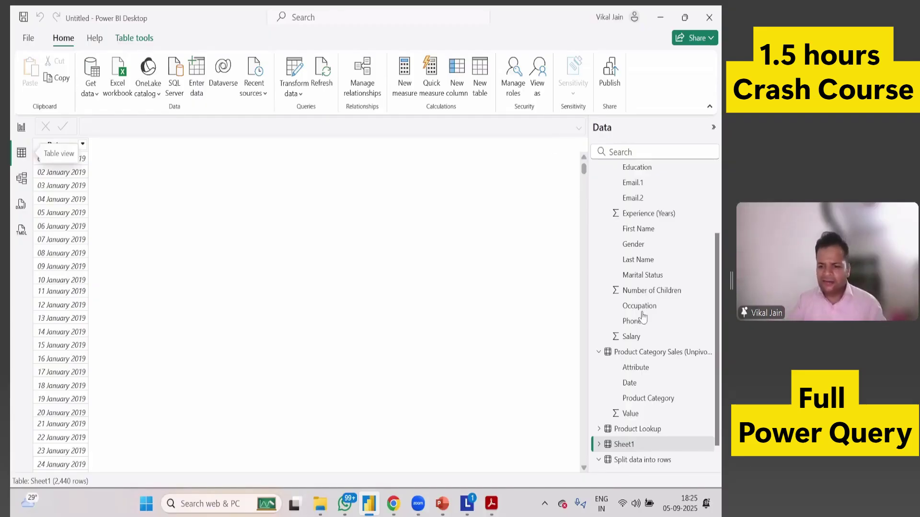
scroll(642, 316, "down", 2)
scroll(625, 206, "up", 5)
left_click(618, 173)
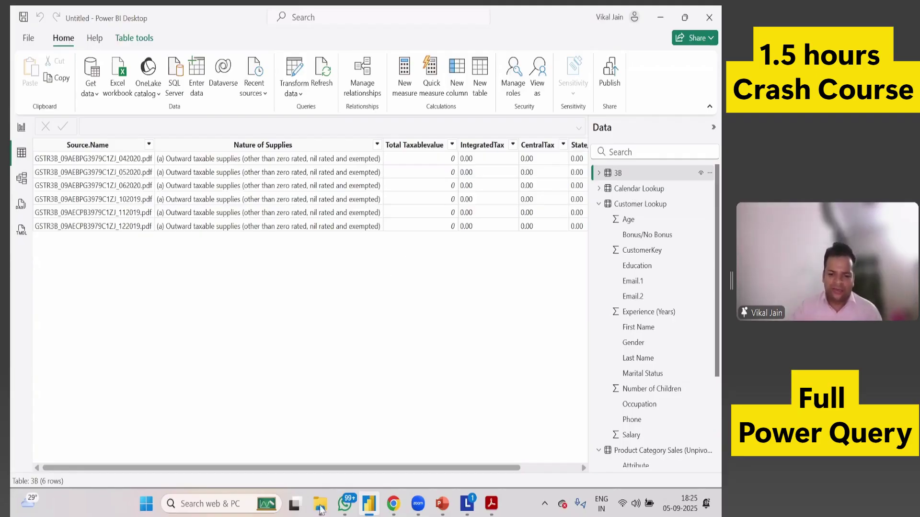
mouse_move(320, 501)
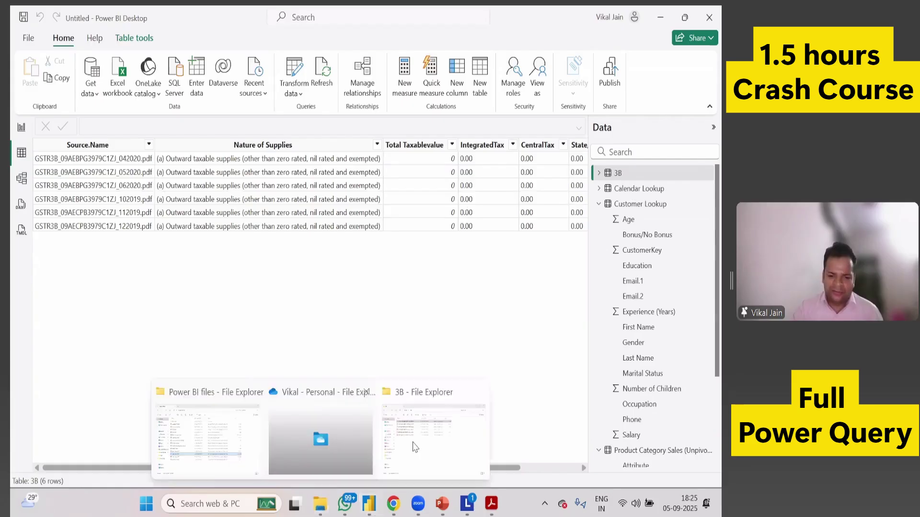
left_click(245, 443)
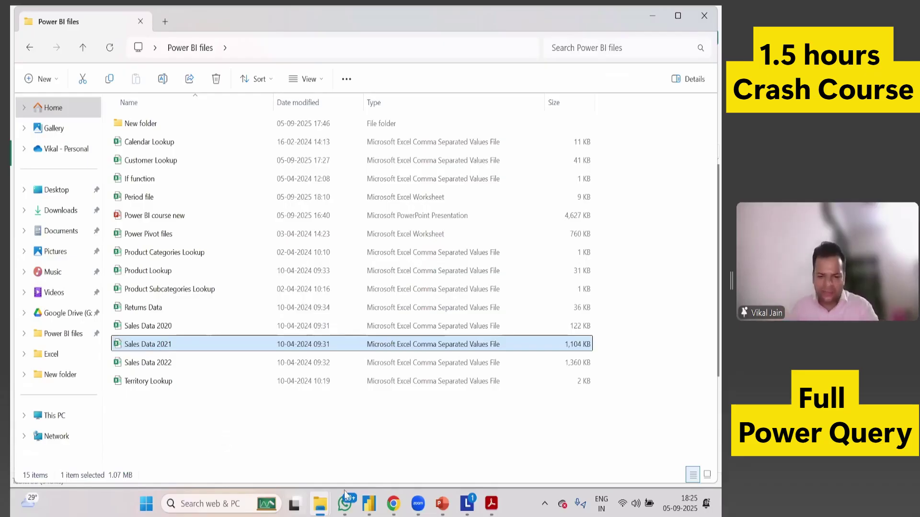
left_click(369, 503)
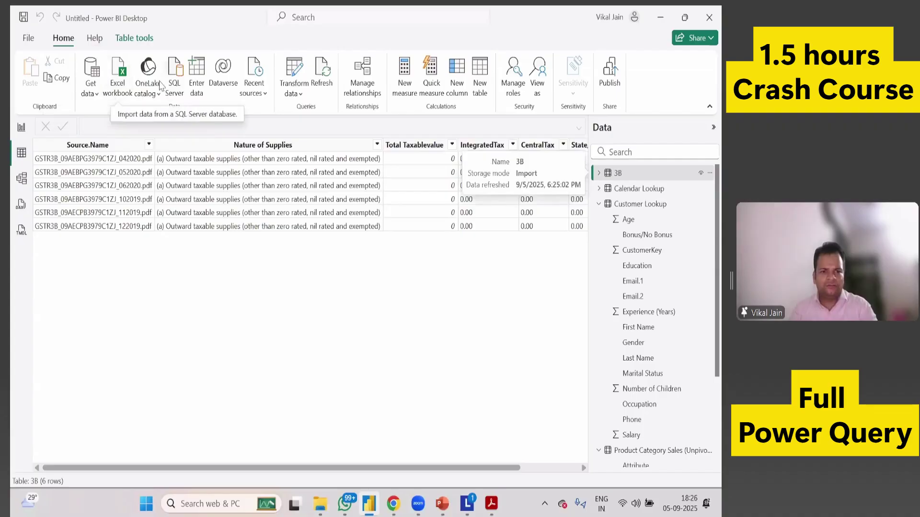
Open Transform data to reach the Customer Lookup query in Power Query Editor.
left_click(293, 77)
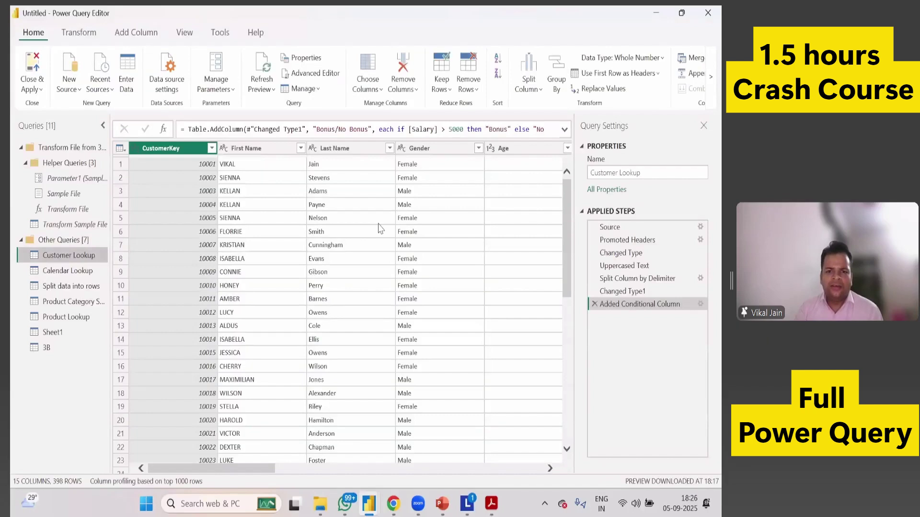
Browse the Transform, Tools and Home ribbon tabs in the Customer Lookup query to find Merge Queries.
left_click(87, 34)
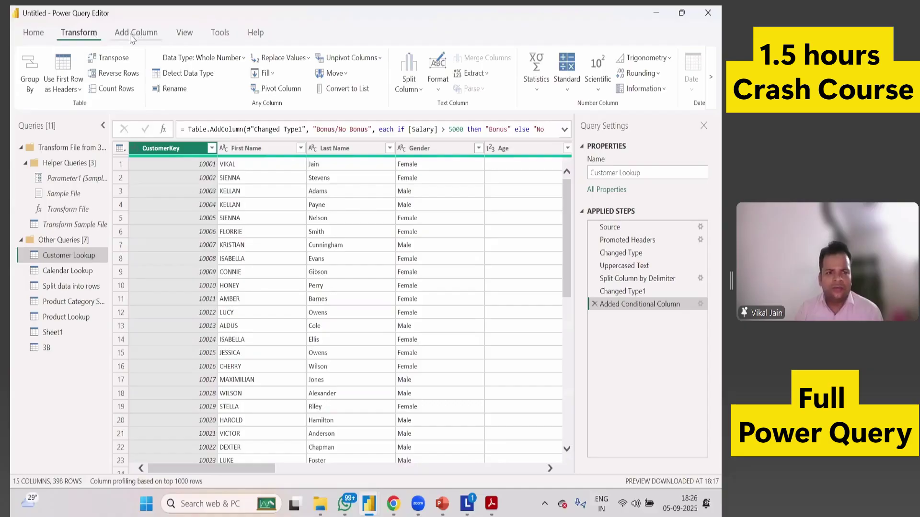
left_click(220, 33)
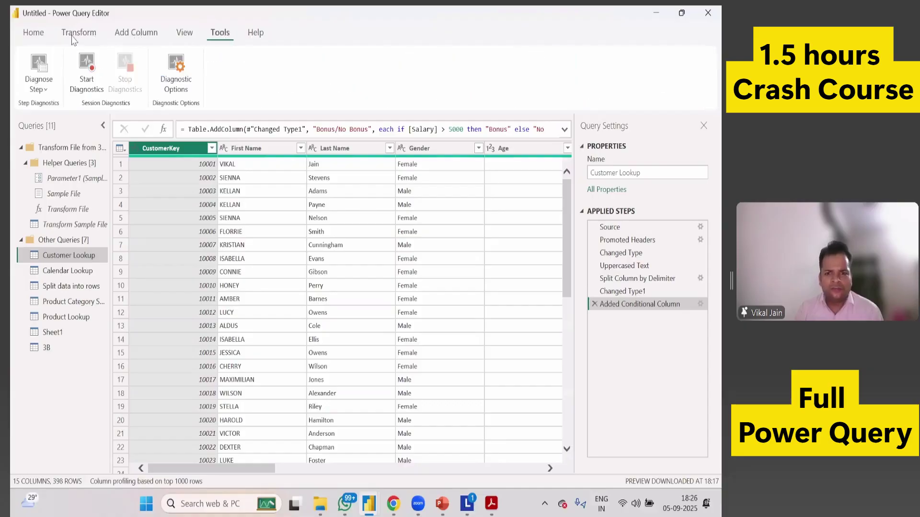
left_click(37, 37)
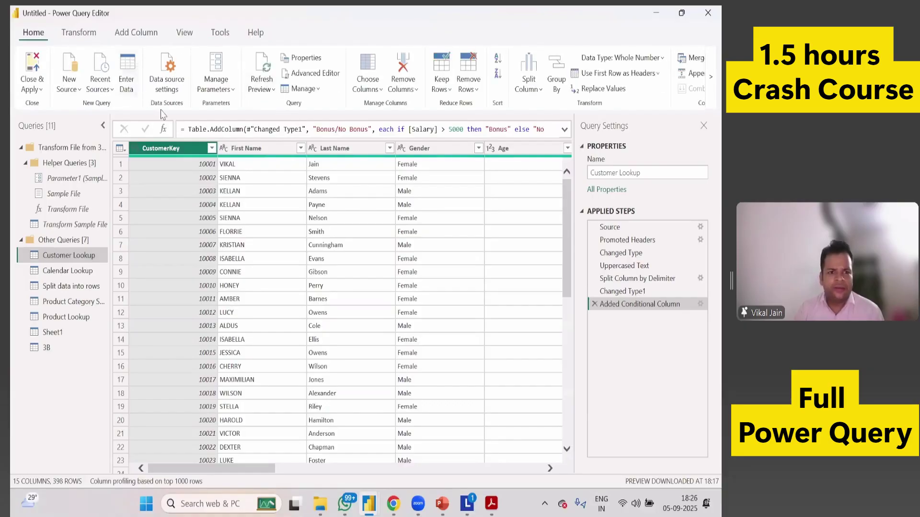
left_click(711, 77)
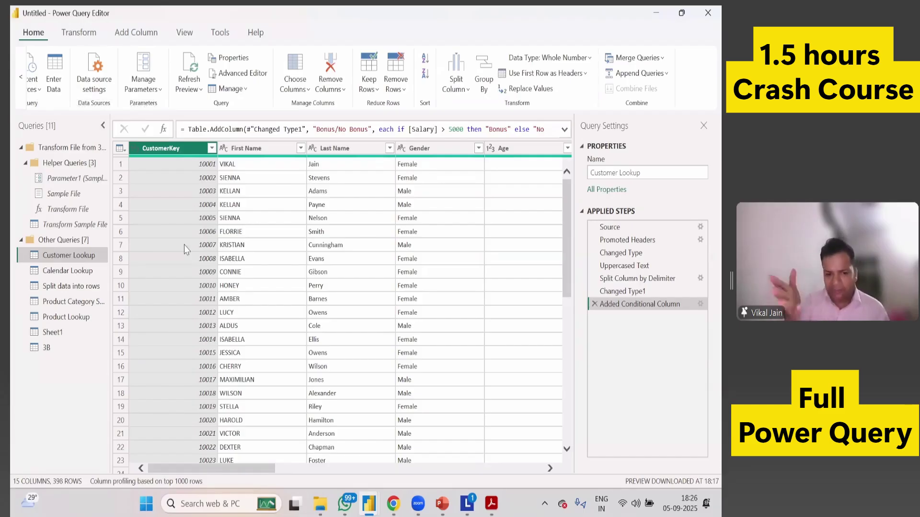
left_click(21, 77)
left_click(30, 89)
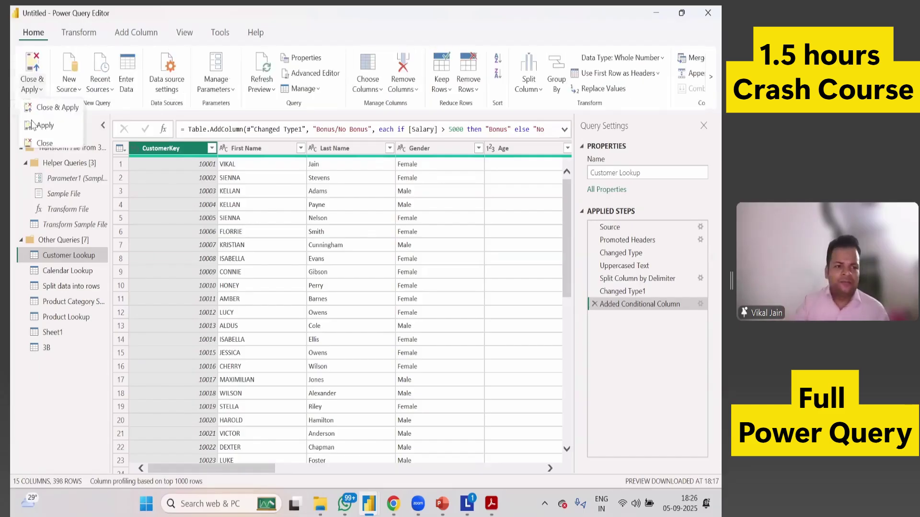
Import the Sales Data 2020 CSV file as a new Text/CSV source.
left_click(73, 90)
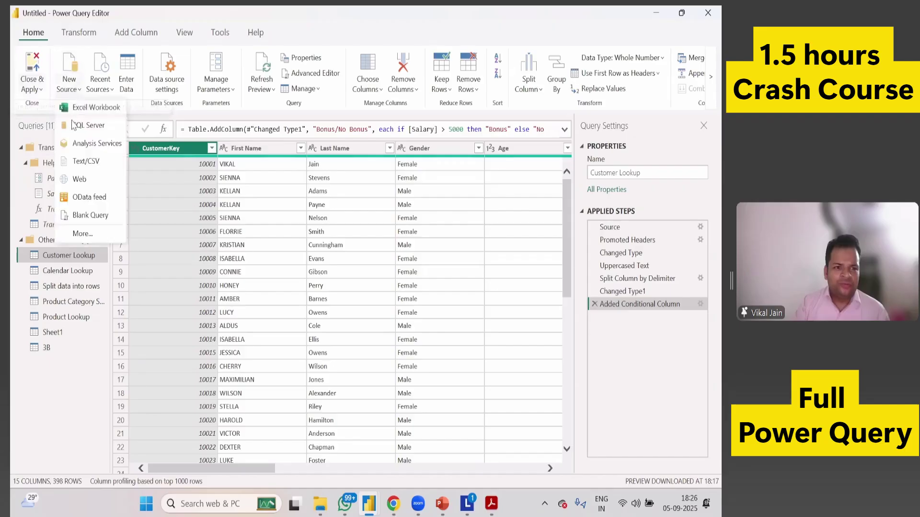
key("Return")
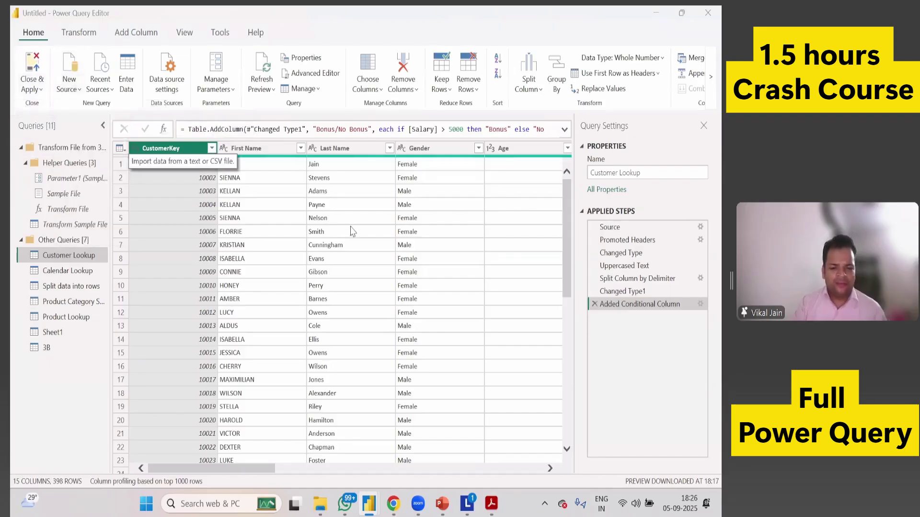
scroll(223, 216, "down", 2)
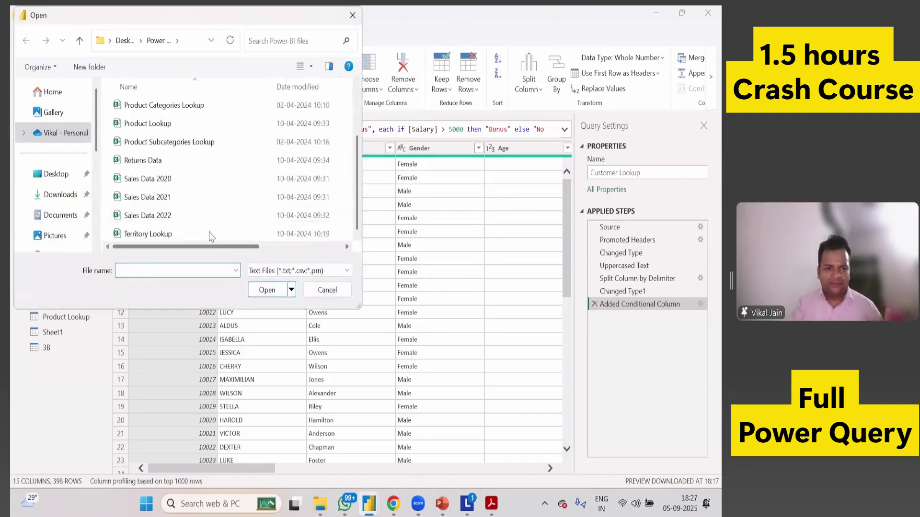
left_click(181, 177)
left_click(266, 290)
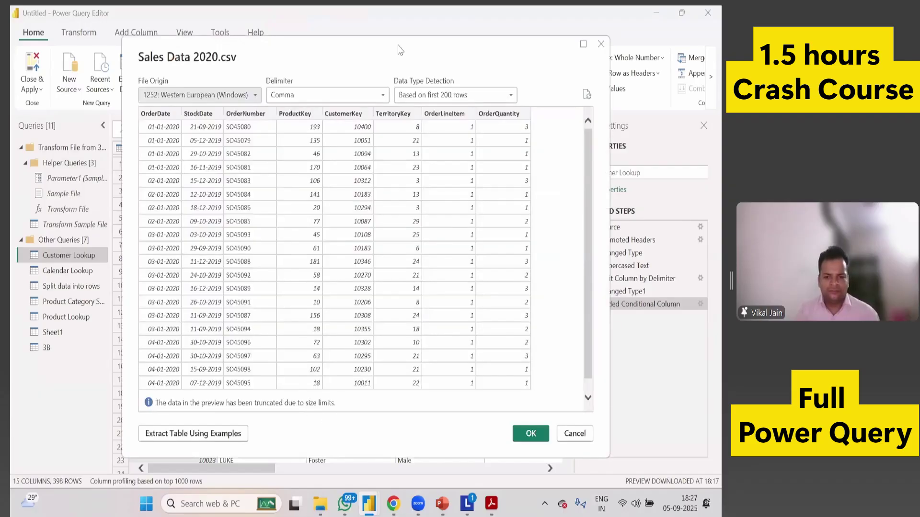
left_click(530, 433)
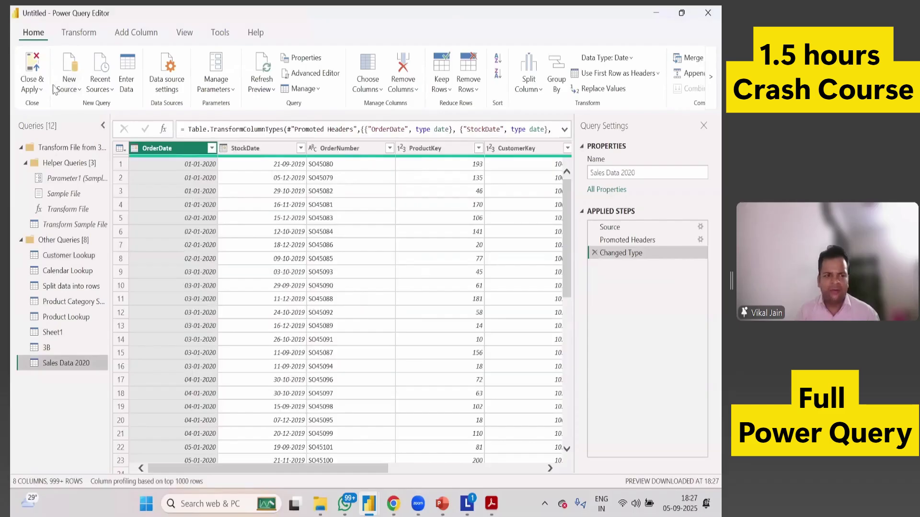
Import the Sales Data 2021 CSV file as a new query.
left_click(69, 86)
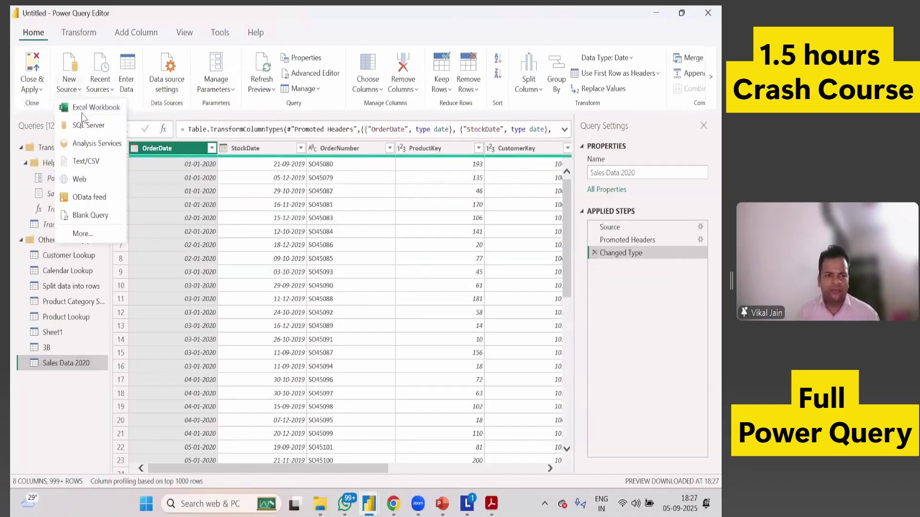
left_click(86, 163)
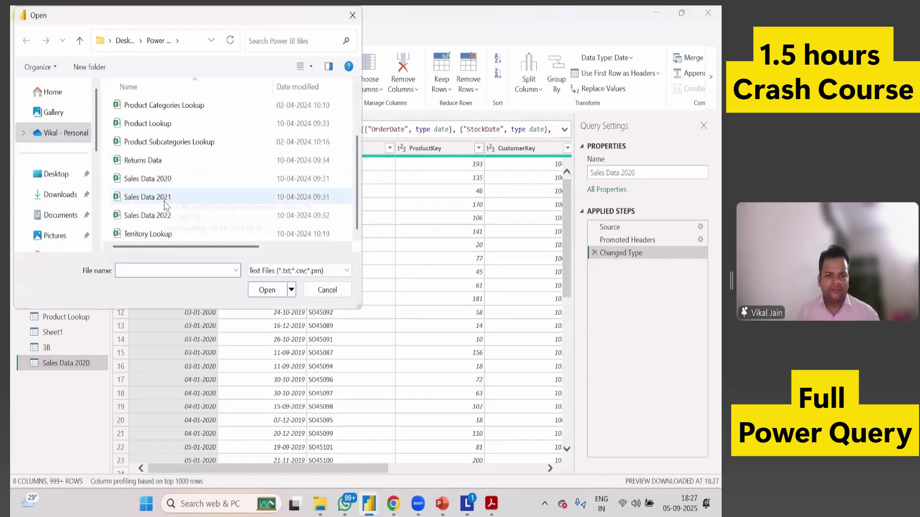
left_click(169, 199)
left_click(279, 292)
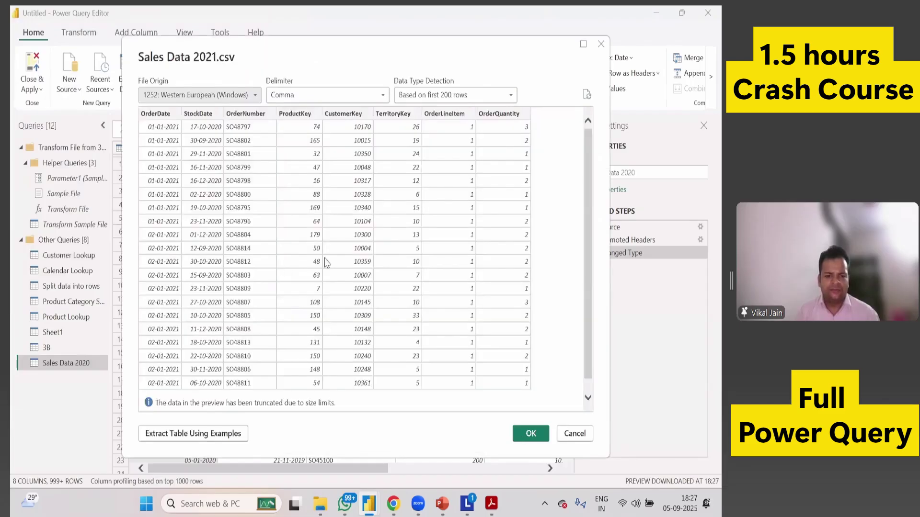
key("Return")
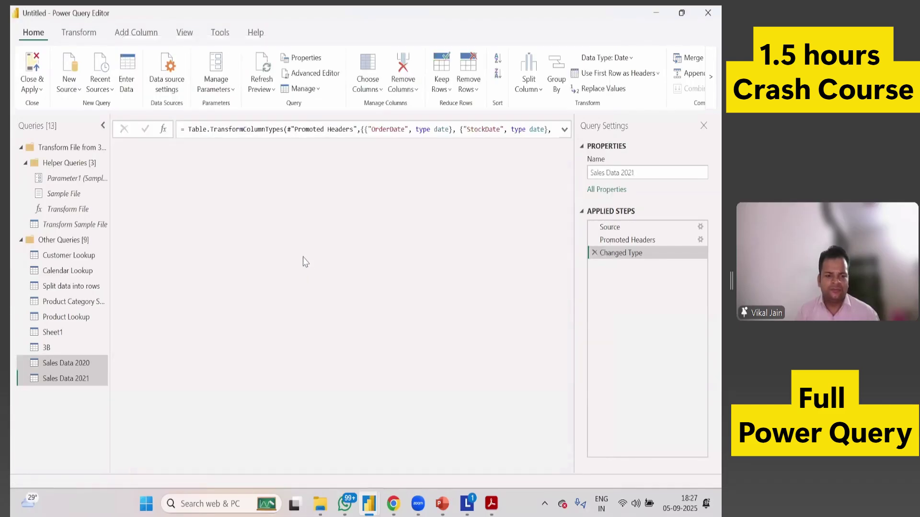
Import the Sales Data 2022 CSV file as a new query.
left_click(71, 85)
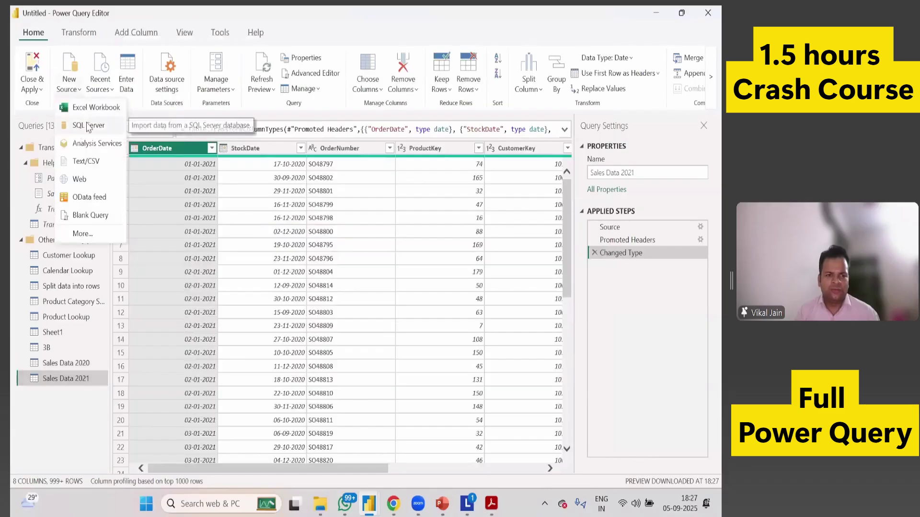
left_click(87, 163)
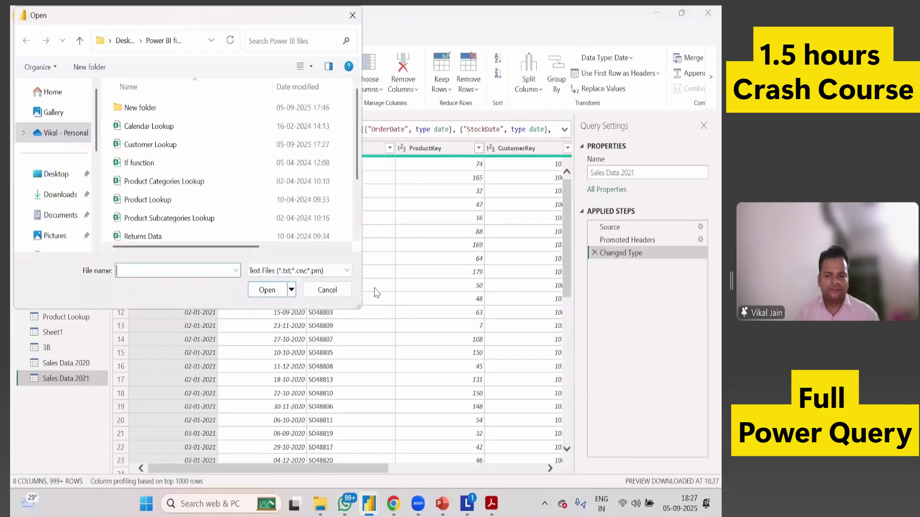
scroll(225, 225, "down", 2)
left_click(223, 216)
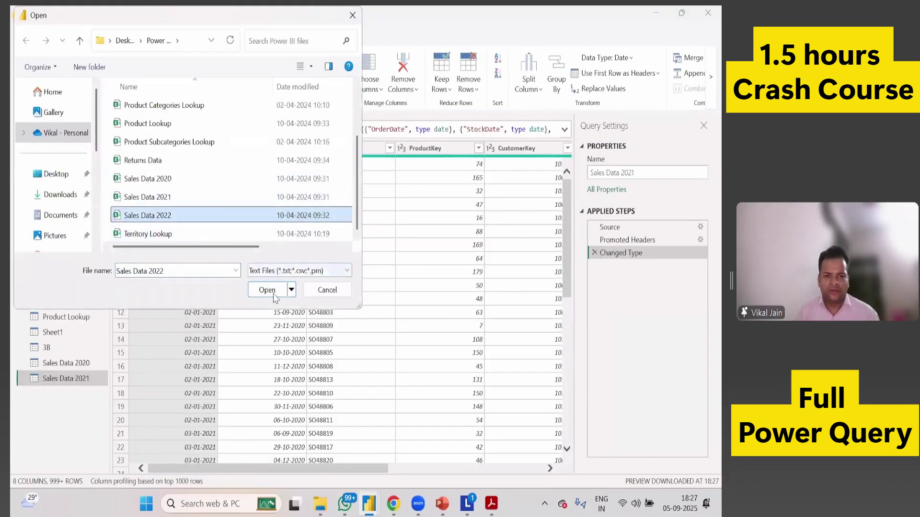
key("Escape")
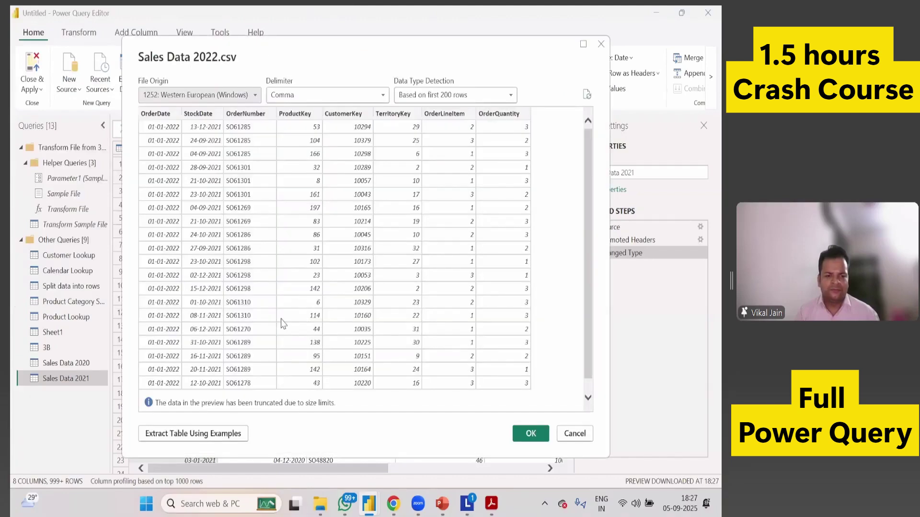
left_click(531, 436)
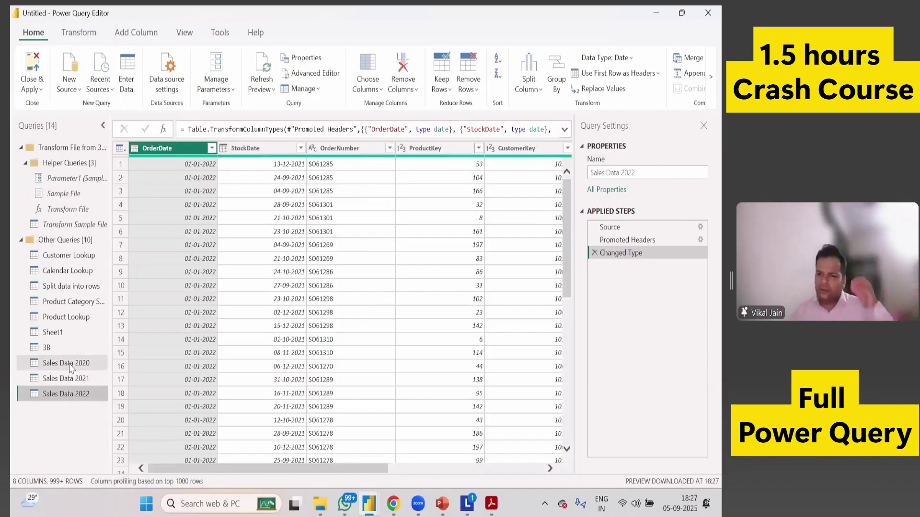
Select the Sales Data 2022 query and try Append Queries, cancelling the first attempt.
left_click_drag(72, 363, 80, 376)
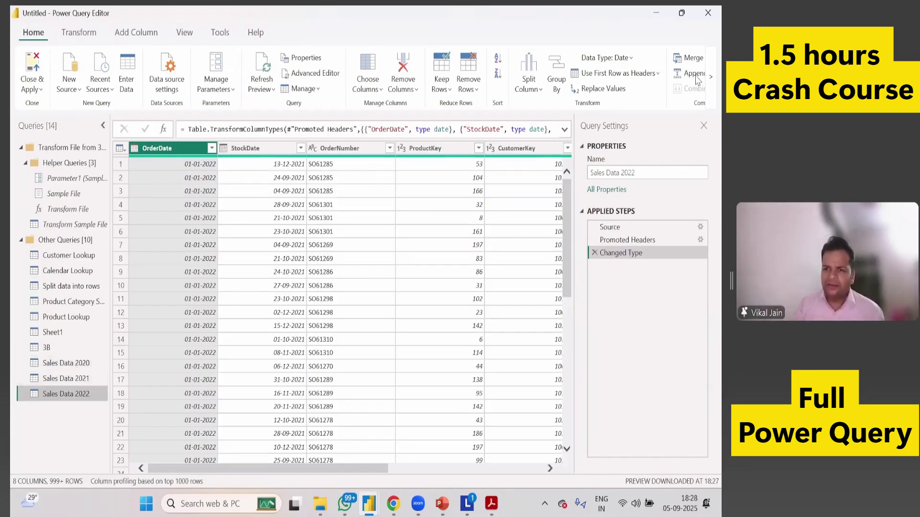
left_click(711, 77)
left_click(661, 72)
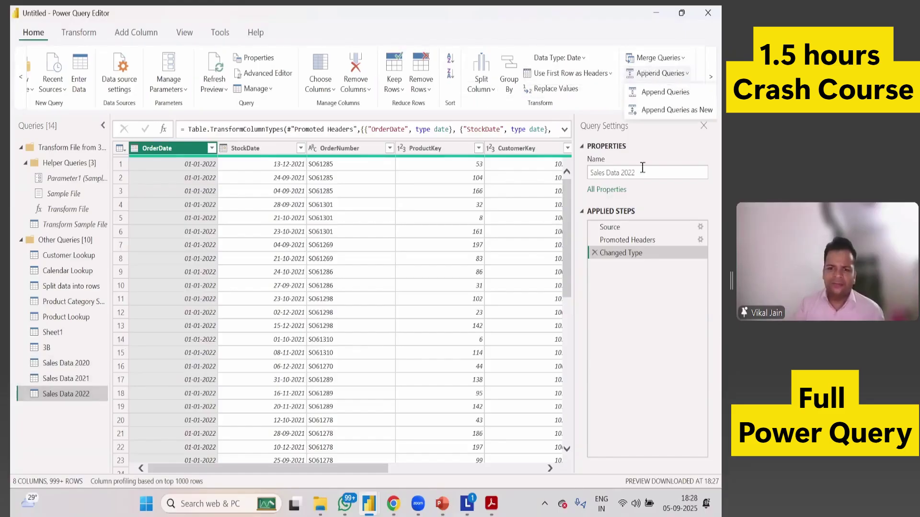
left_click(658, 93)
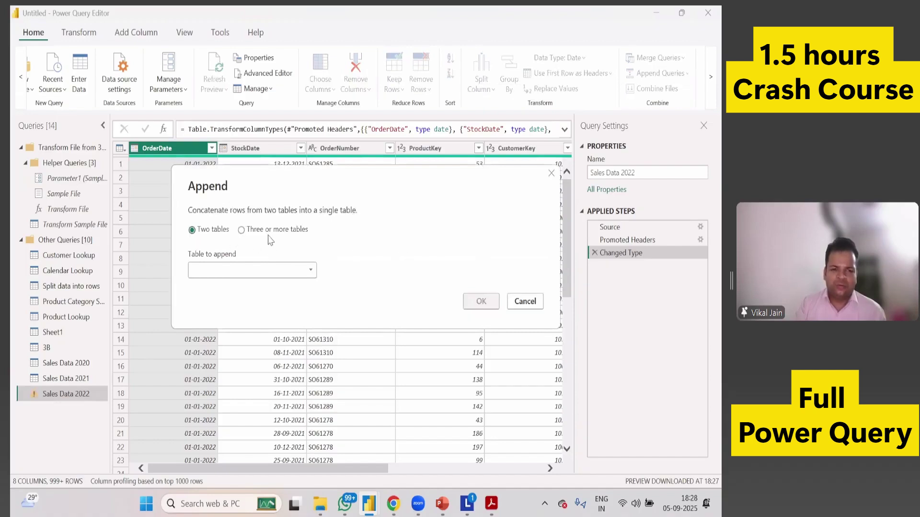
left_click(525, 302)
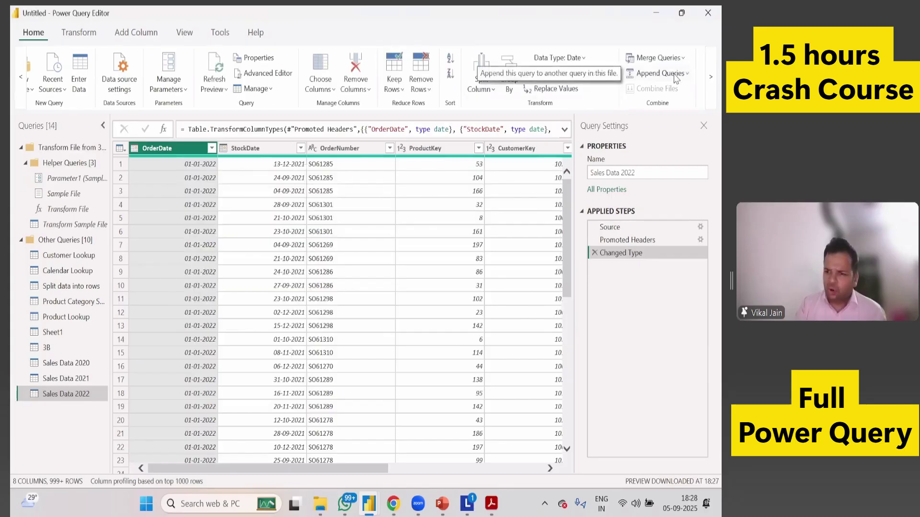
Append Sales Data 2020 and Sales Data 2021 onto Sales Data 2022 using Three or more tables.
left_click(675, 77)
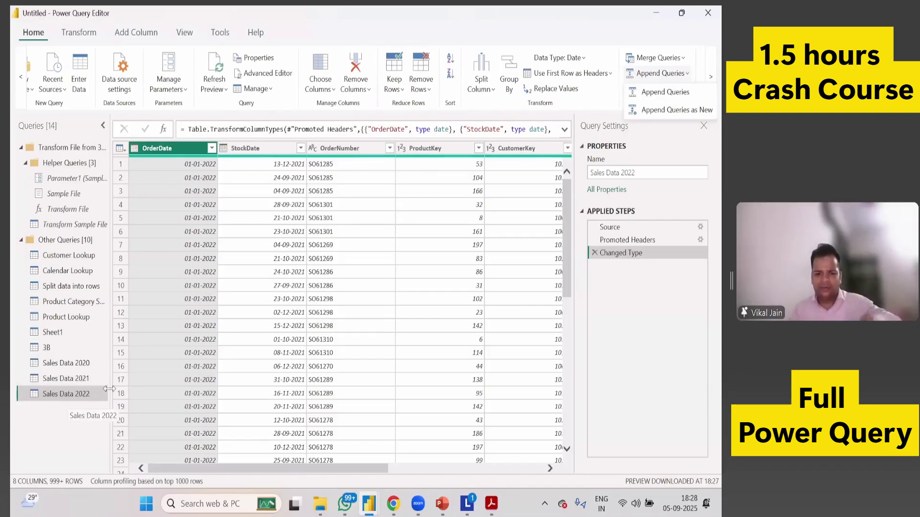
left_click(656, 92)
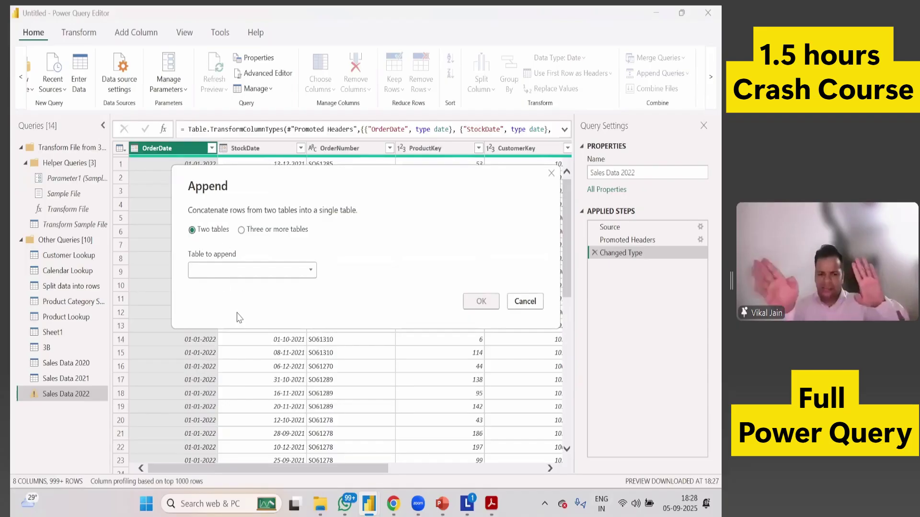
left_click(242, 230)
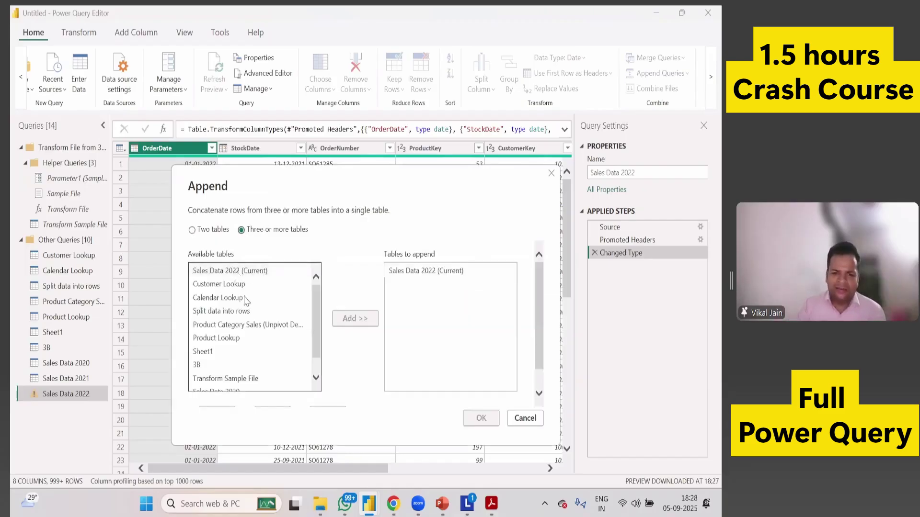
scroll(247, 301, "down", 2)
left_click(216, 346)
left_click(352, 293)
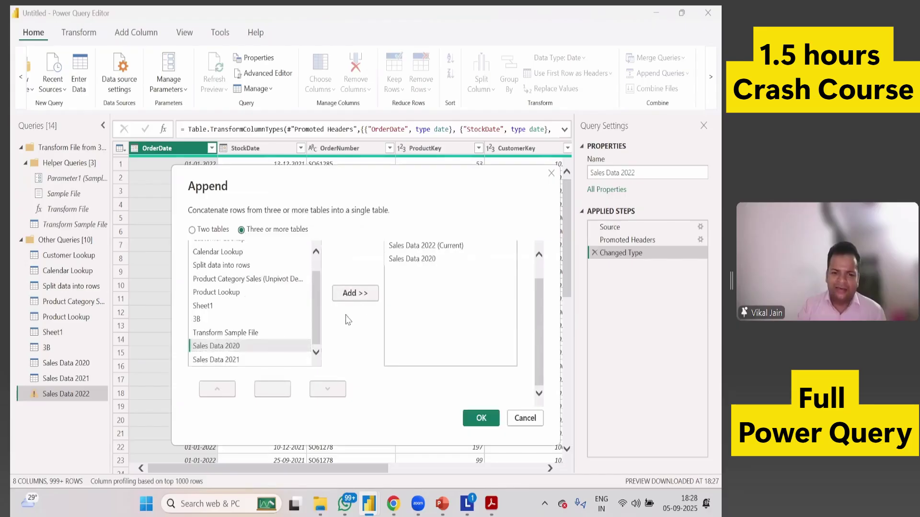
left_click(355, 294)
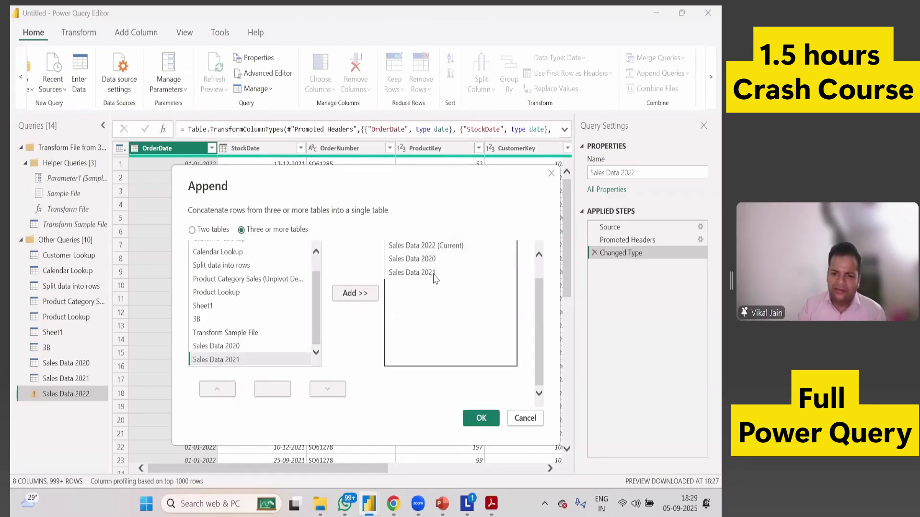
key("Return")
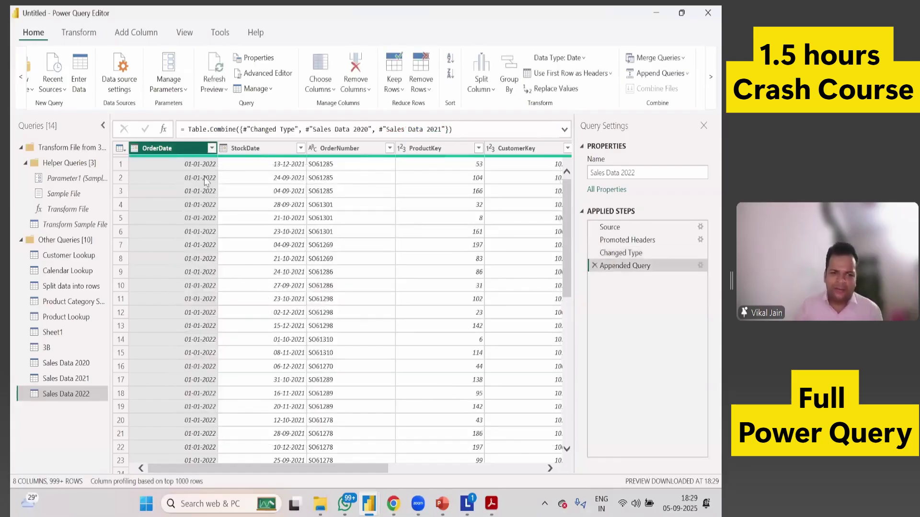
Filter the OrderDate column by searching for 2022.
left_click(212, 148)
left_click(192, 403)
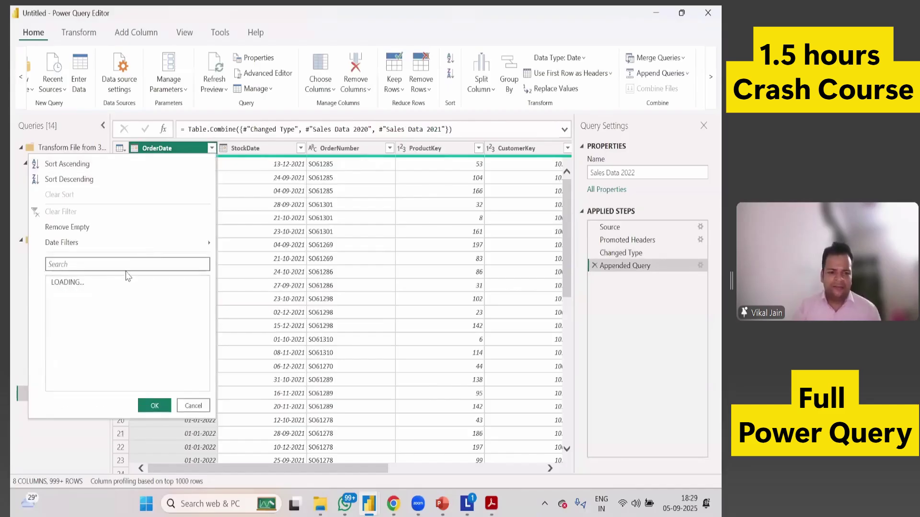
left_click(126, 266)
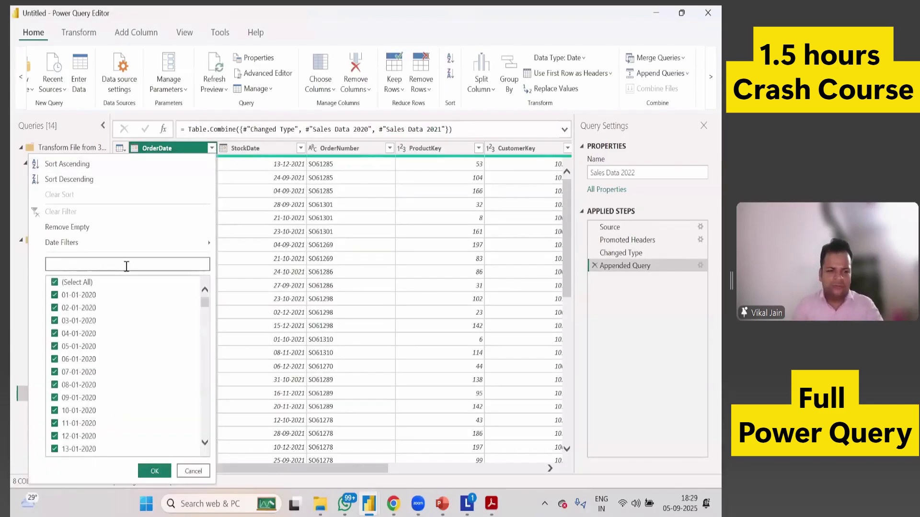
type("202")
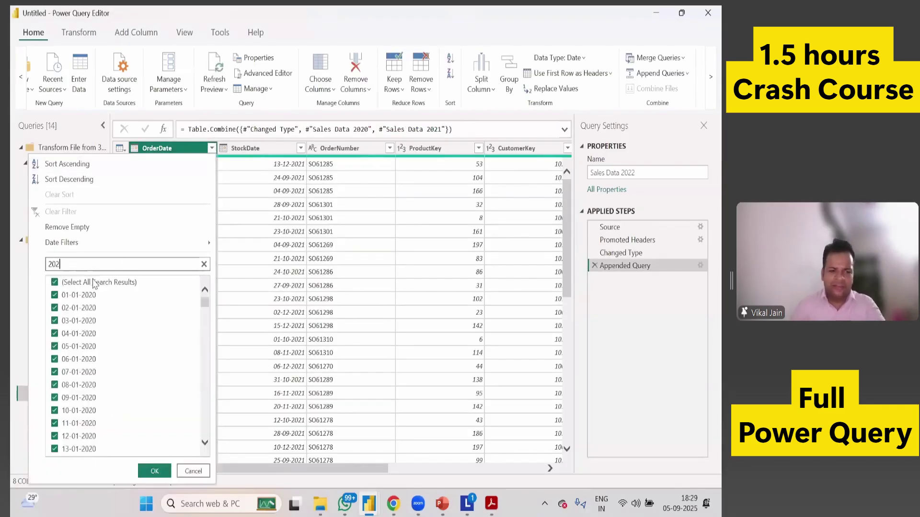
type("2")
key("Return")
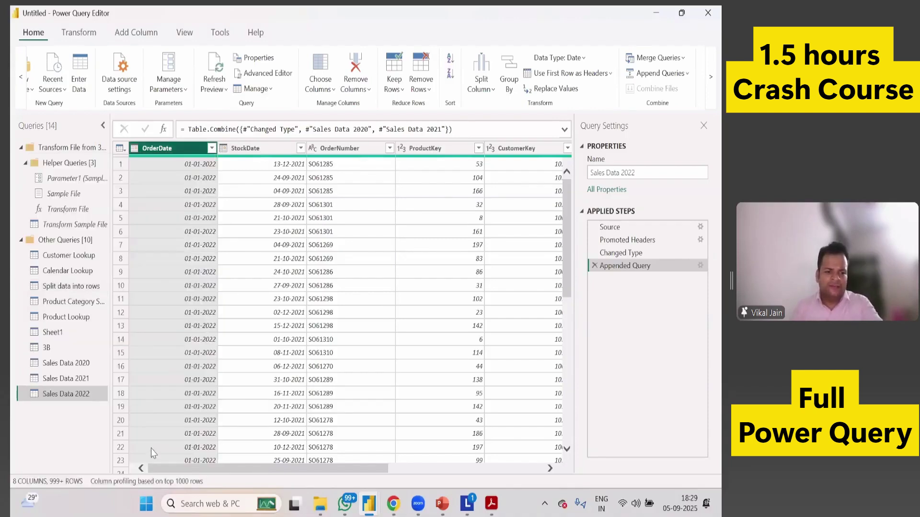
Rename the Sales Data 2022 query to Total Sales.
right_click(79, 394)
left_click(117, 327)
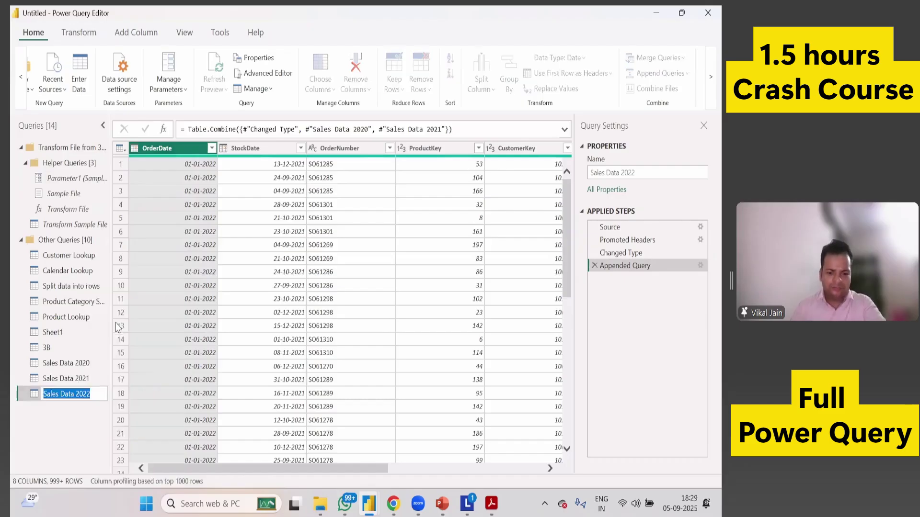
type("Tota")
type("l Slae")
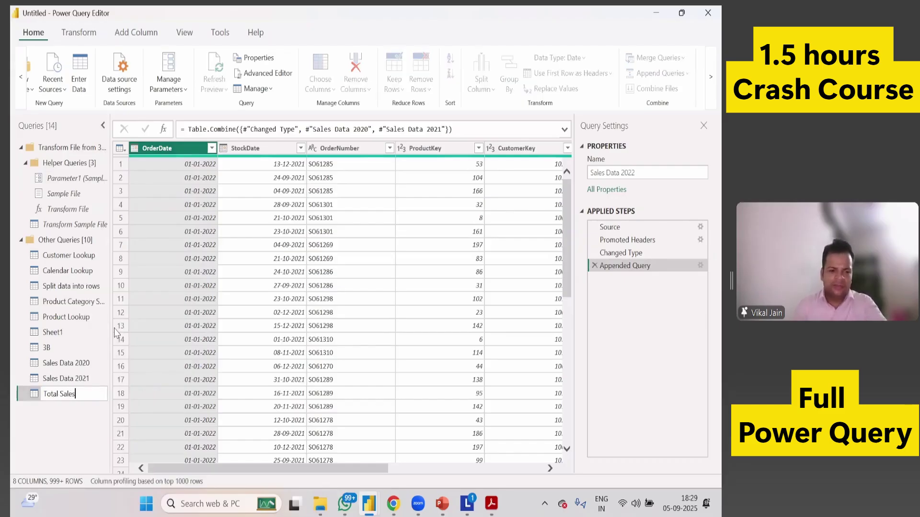
key("Return")
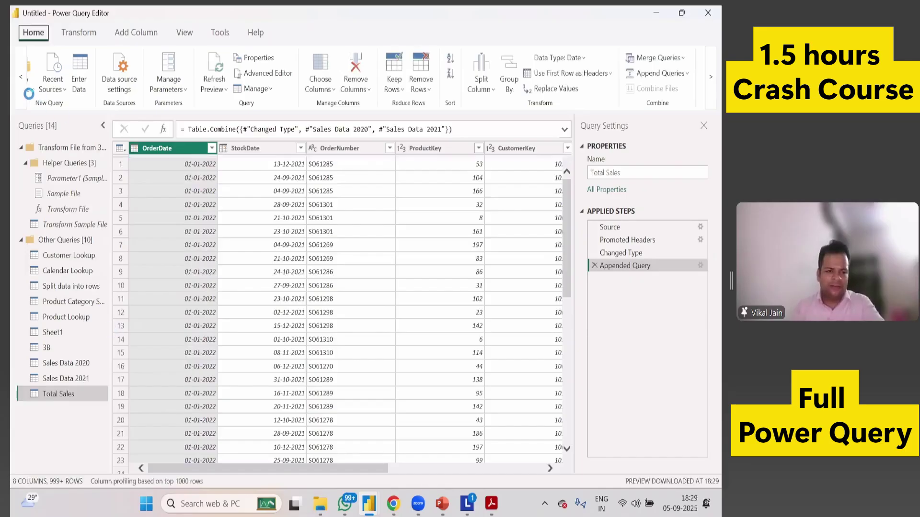
left_click(20, 77)
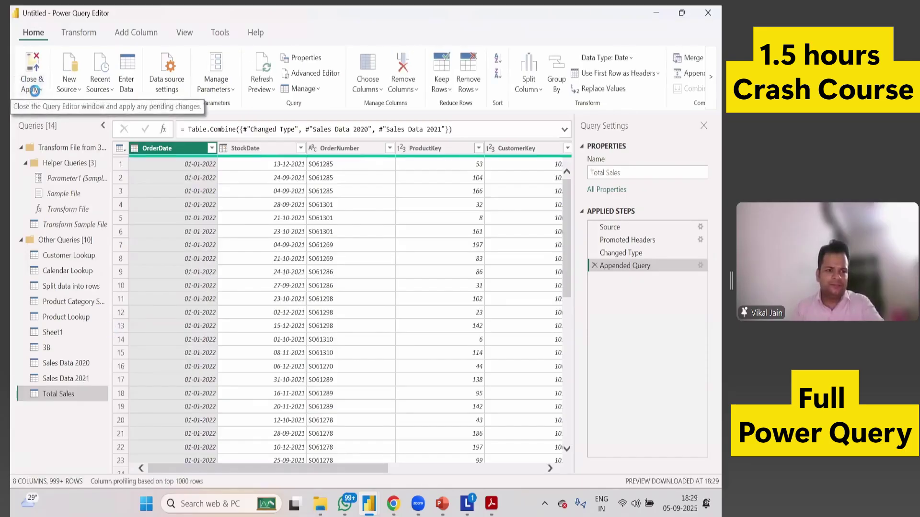
Apply the pending query changes, expand Total Sales, and hide Sales Data 2020 from report view.
left_click(34, 90)
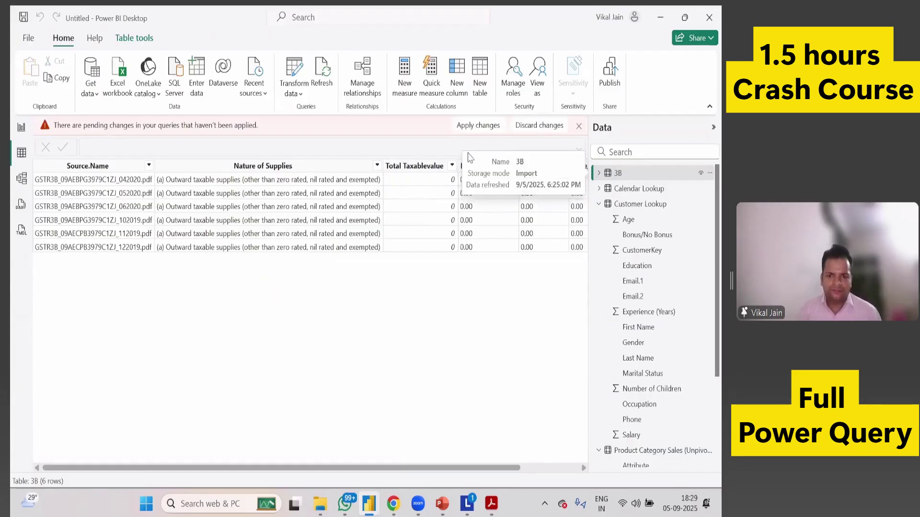
left_click(487, 129)
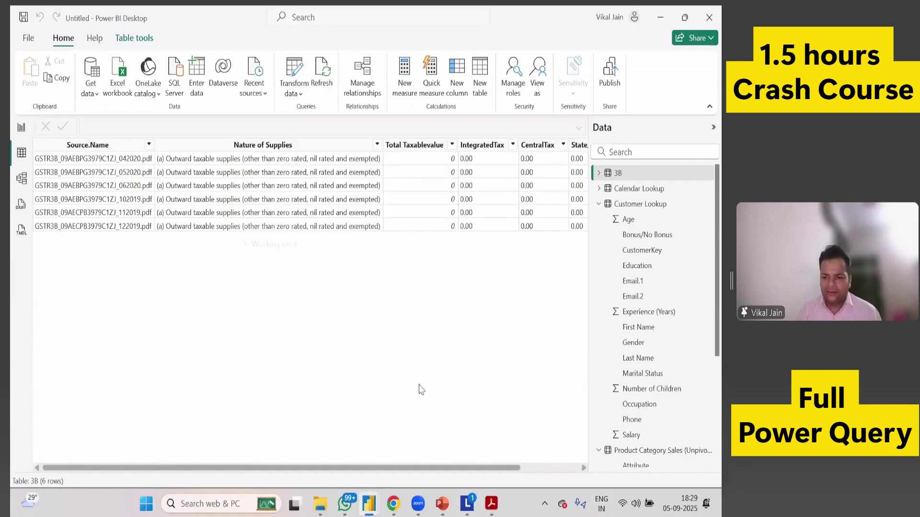
scroll(626, 420, "down", 4)
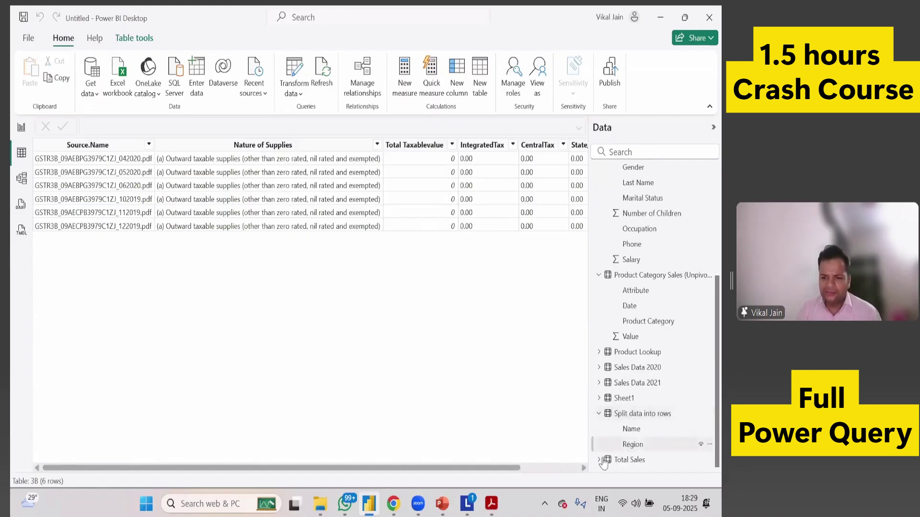
left_click(601, 460)
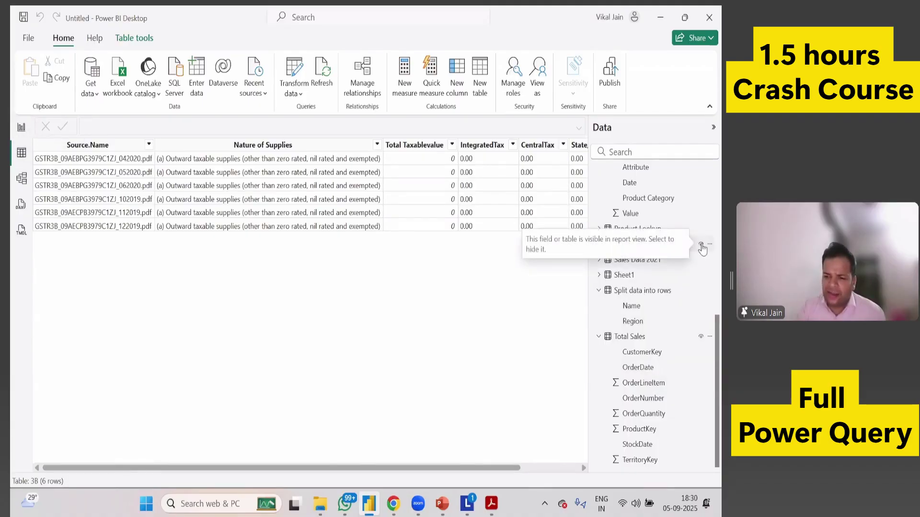
left_click(701, 244)
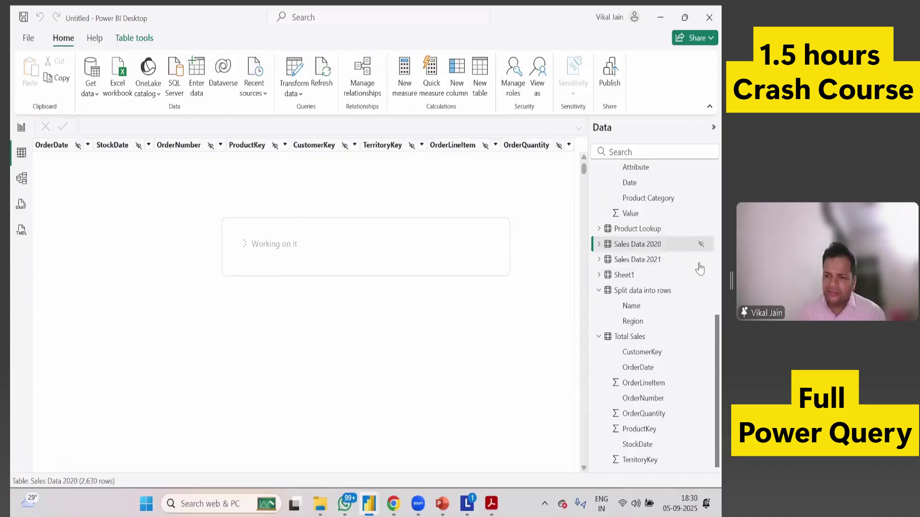
Hide Sales Data 2021 in the Data pane and go back to the report page.
left_click(701, 259)
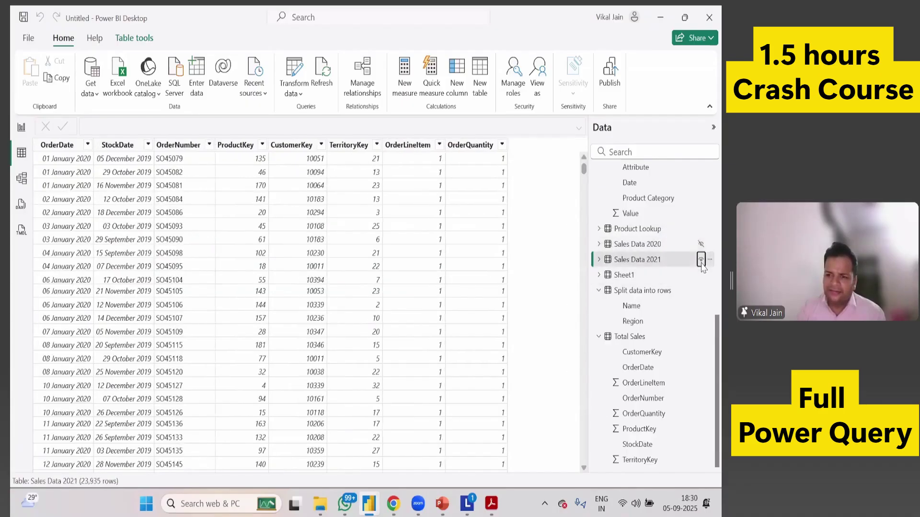
left_click(21, 127)
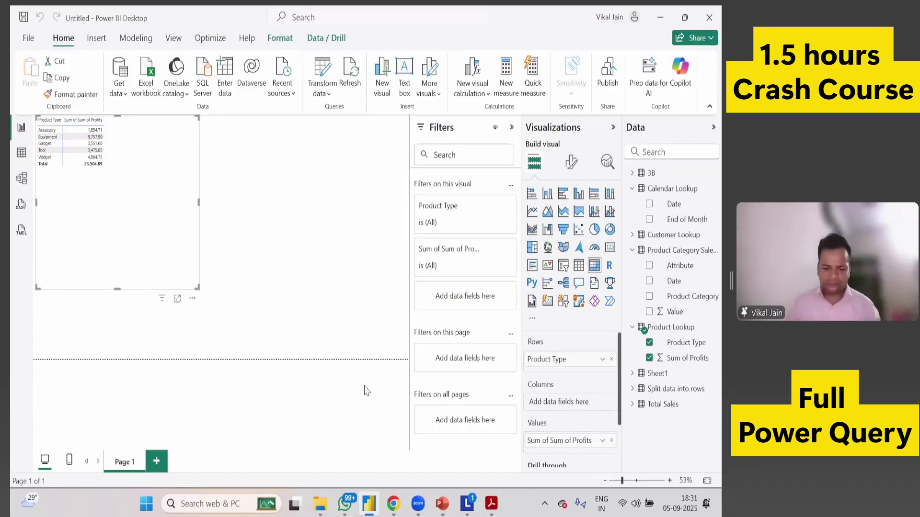
Open the Sales Data 2020 CSV in Excel from the Power BI files folder.
mouse_move(320, 504)
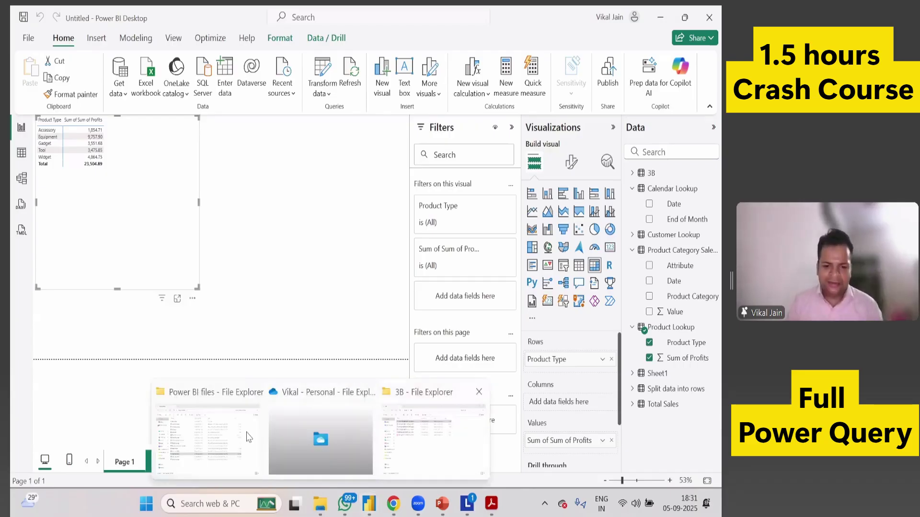
left_click(236, 444)
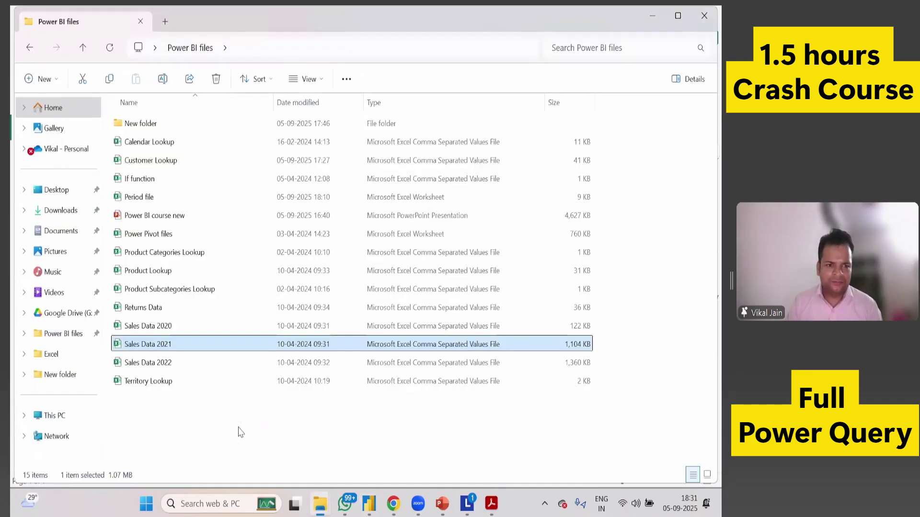
double_click(164, 166)
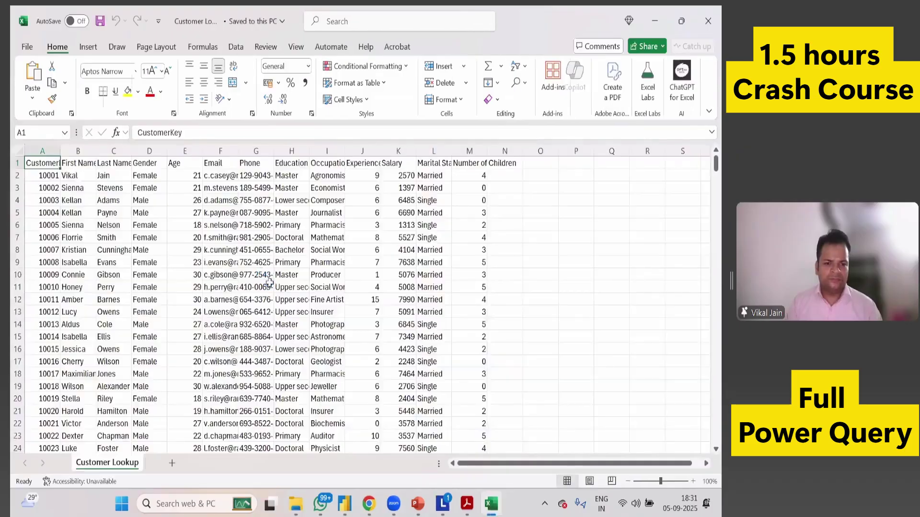
left_click(268, 279)
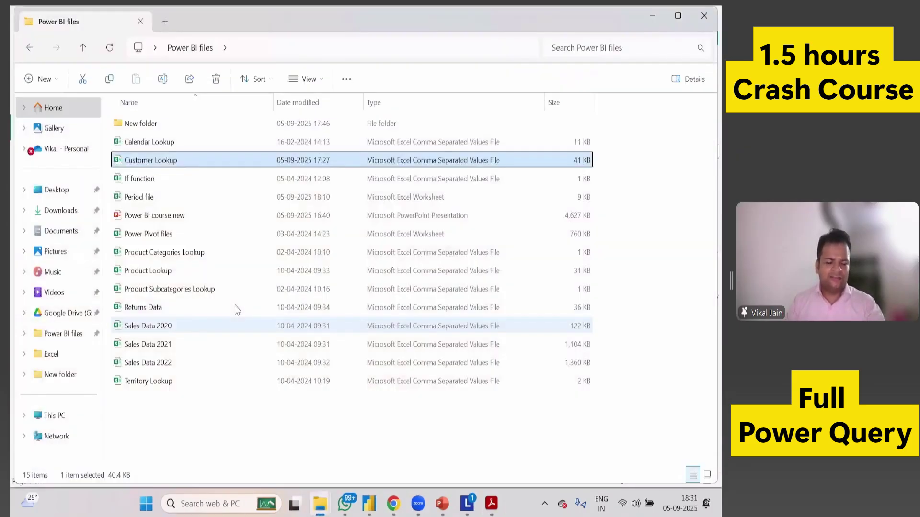
left_click(216, 325)
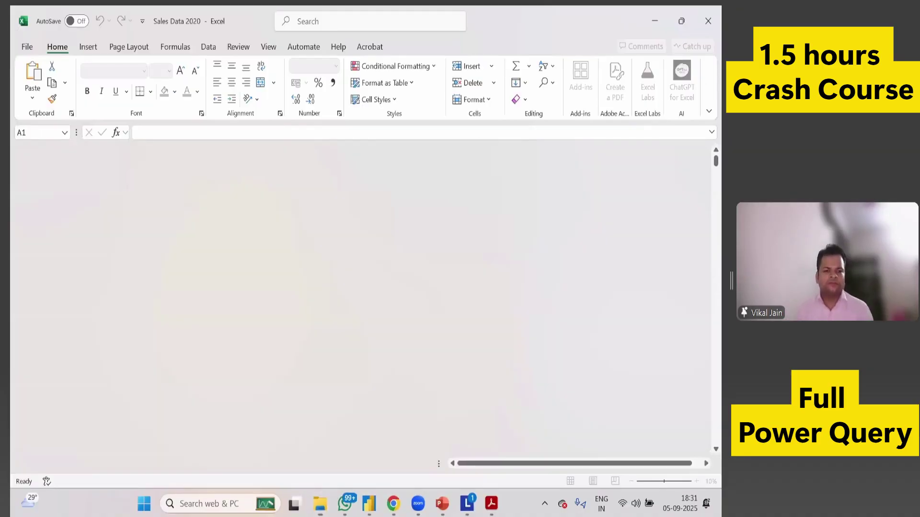
AutoFit all Sales Data 2020 columns and check a CustomerKey value in column E.
key("ctrl+shift+Right")
key("ctrl+shift+Down")
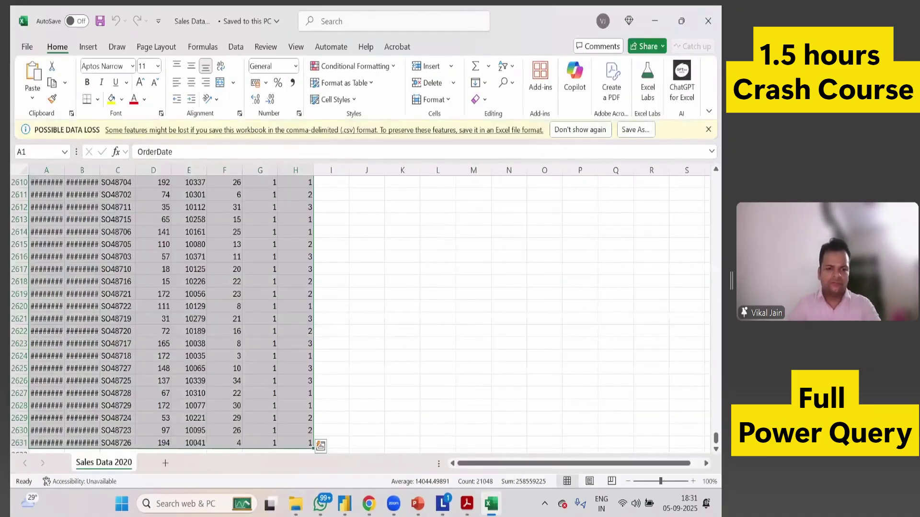
key("alt+o")
key("c")
key("a")
key("ctrl+BackSpace")
left_click(222, 282)
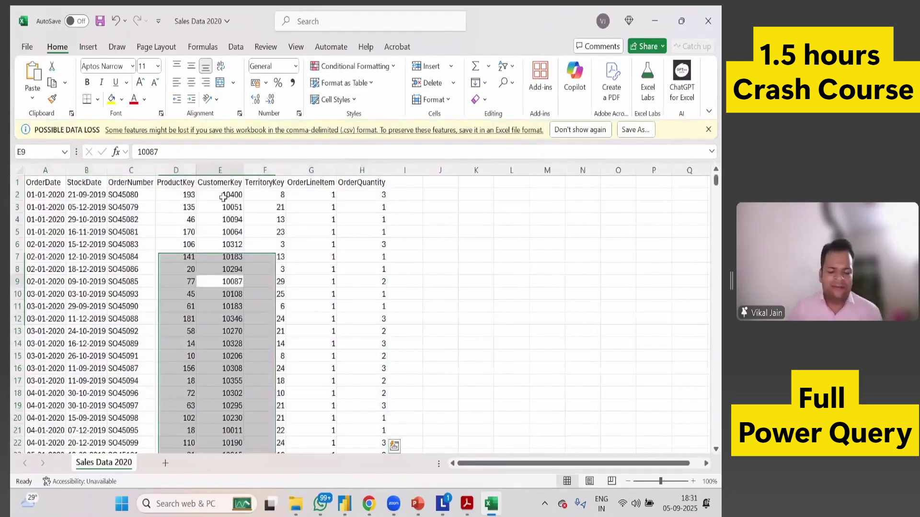
left_click(216, 282)
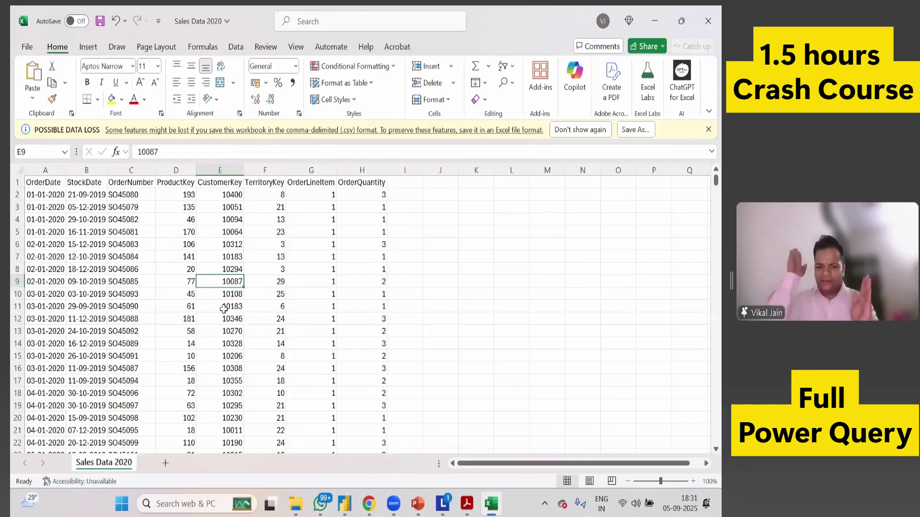
key("alt+Tab")
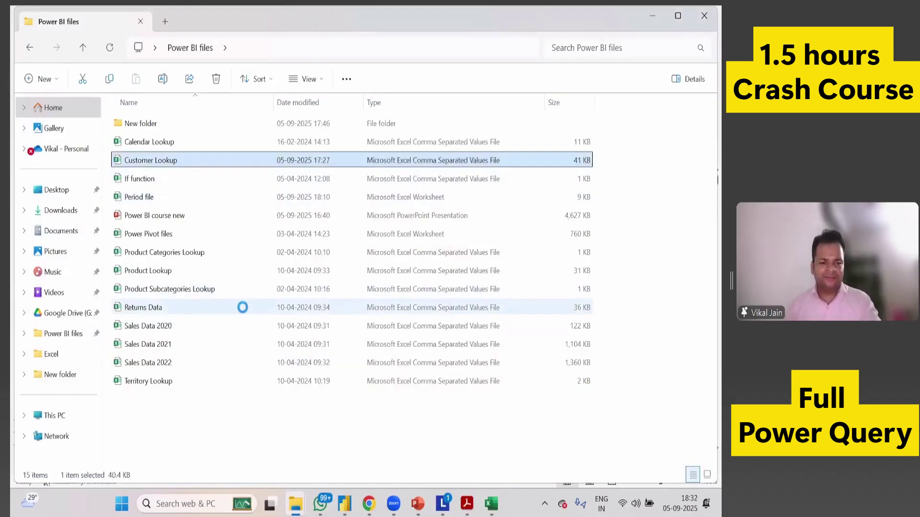
Open Customer Lookup in Excel and AutoFit its columns to their contents.
key("alt+Tab")
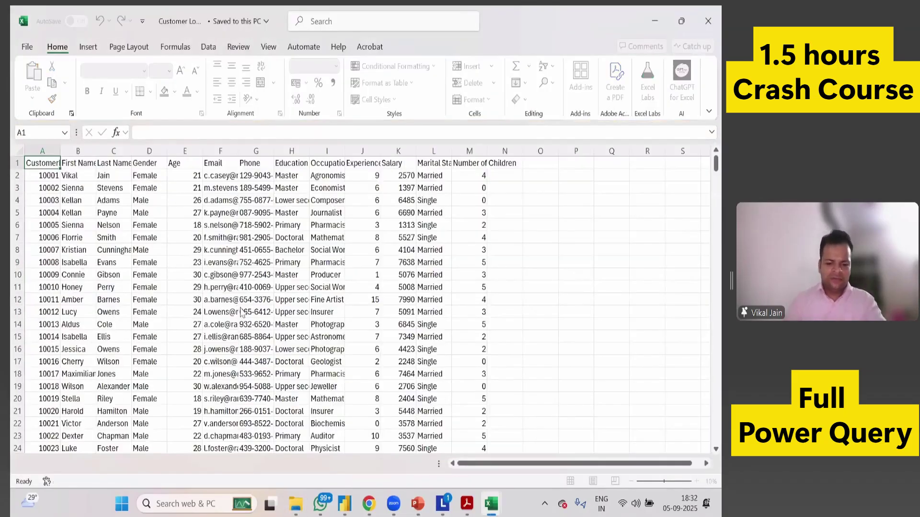
key("ctrl+shift+Right")
key("ctrl+shift+Down")
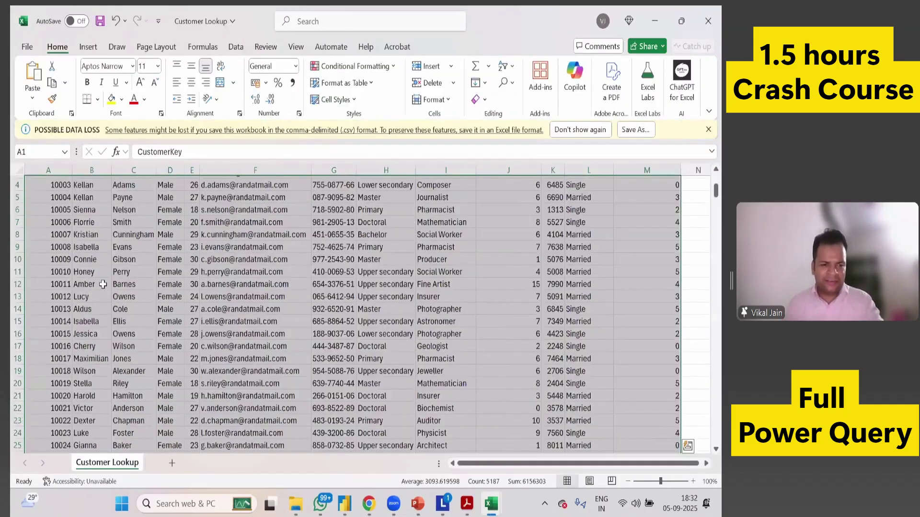
key("Down")
key("Down")
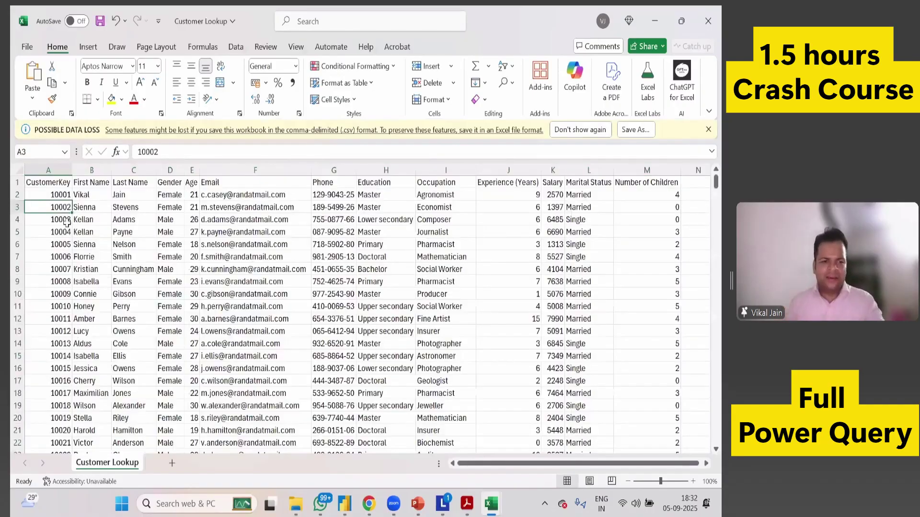
Highlight the first customers' rows to inspect their details, then close without saving.
left_click_drag(85, 182, 589, 244)
left_click_drag(655, 241, 656, 243)
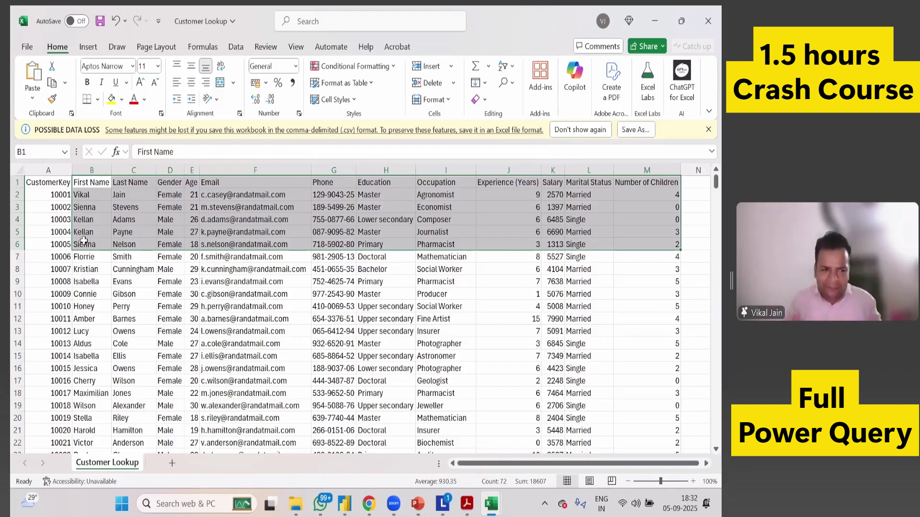
left_click_drag(56, 185, 171, 244)
left_click_drag(613, 236, 615, 235)
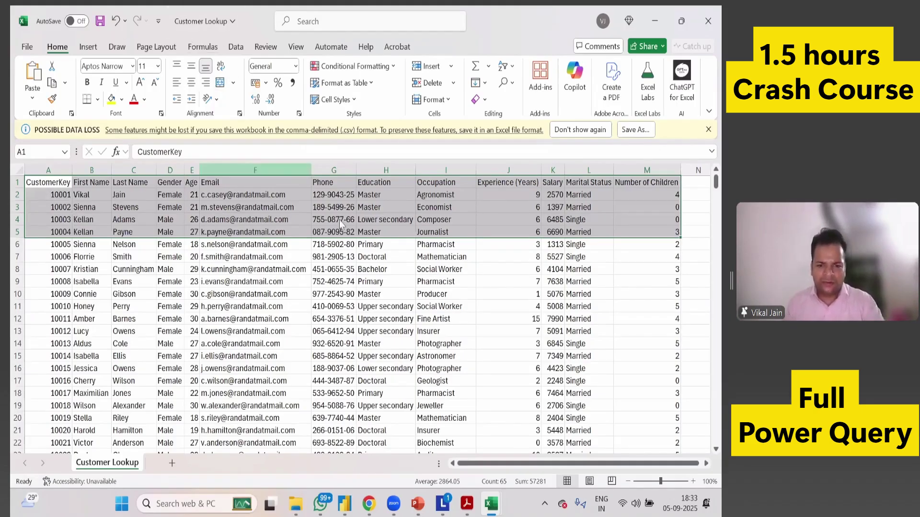
key("ctrl+w")
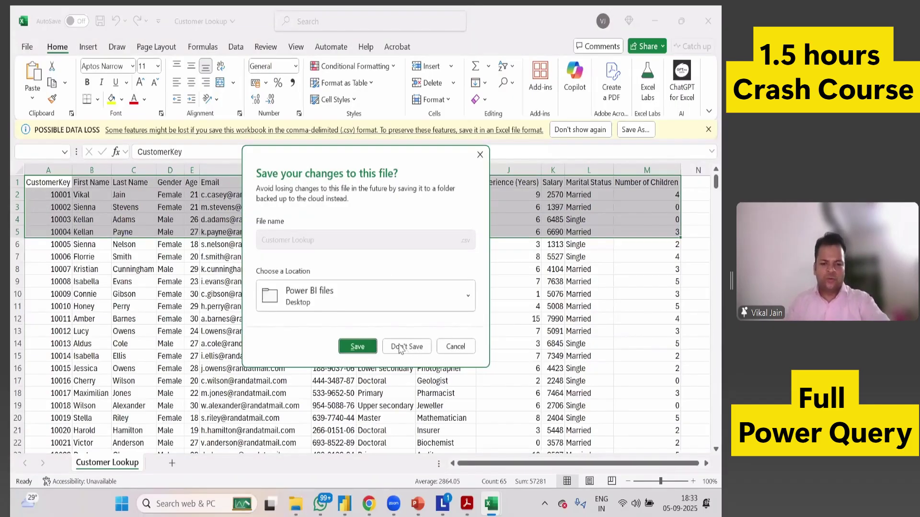
left_click(401, 347)
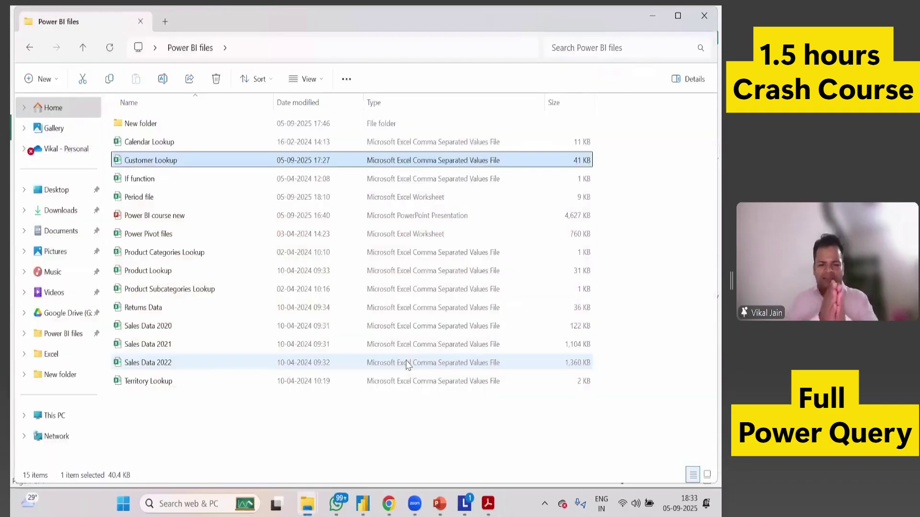
Back in Power BI, view the Sales Data 2020 rows in table view, then return to the report.
key("alt+Tab")
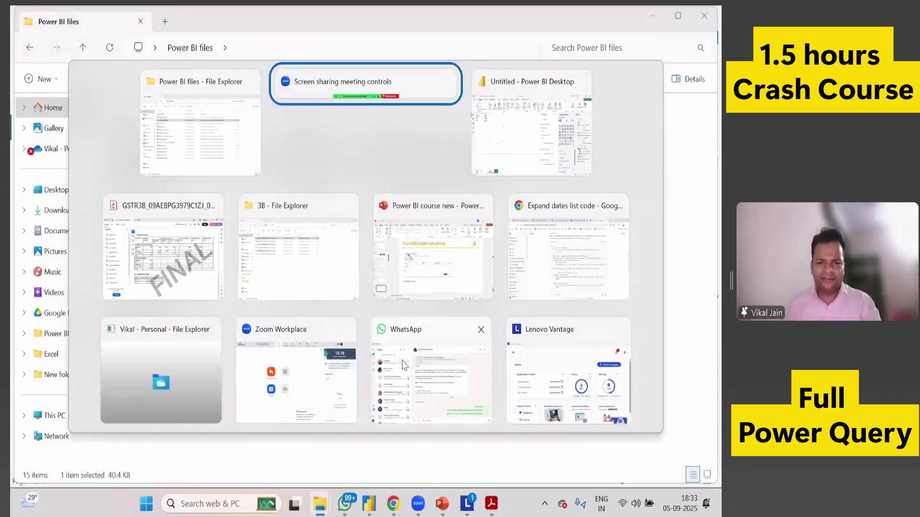
key("alt+Tab")
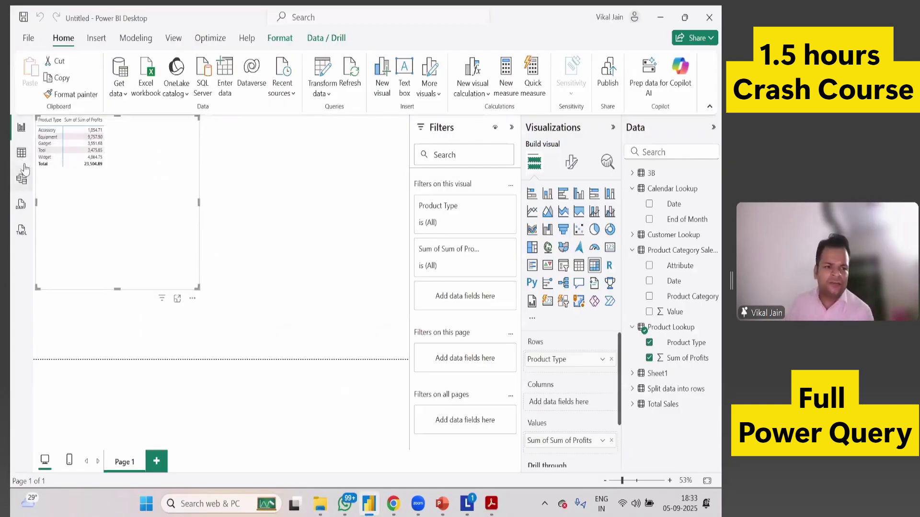
left_click(22, 154)
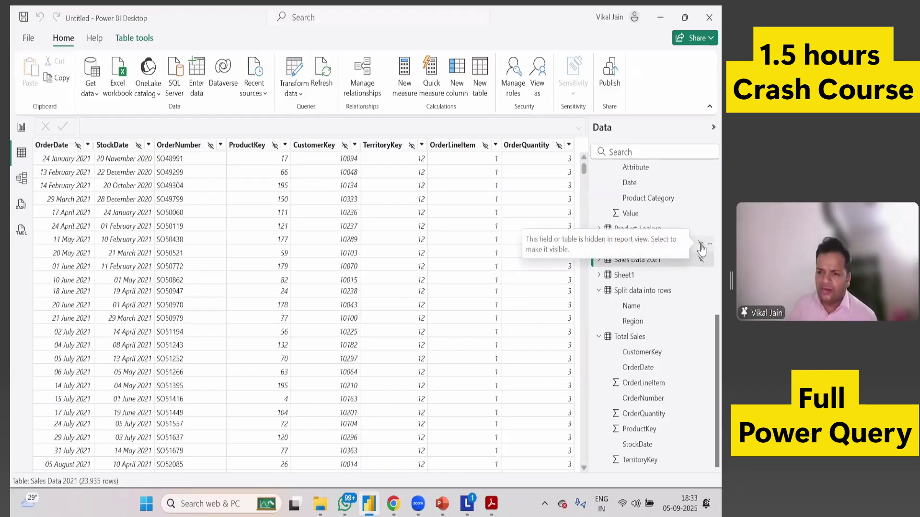
left_click(700, 245)
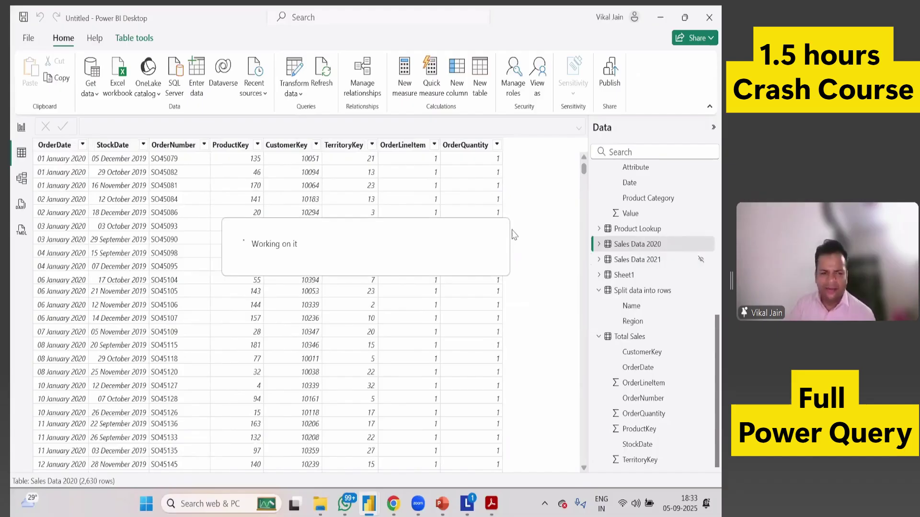
left_click(15, 128)
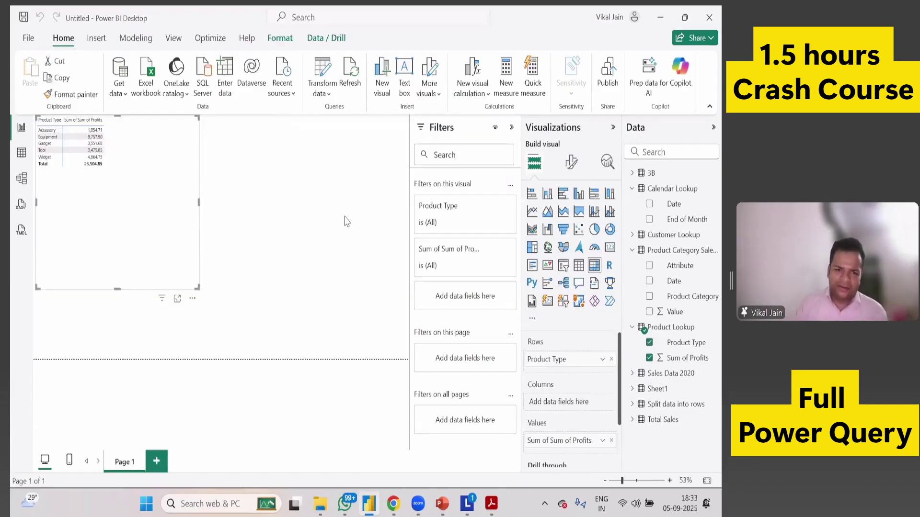
left_click(329, 76)
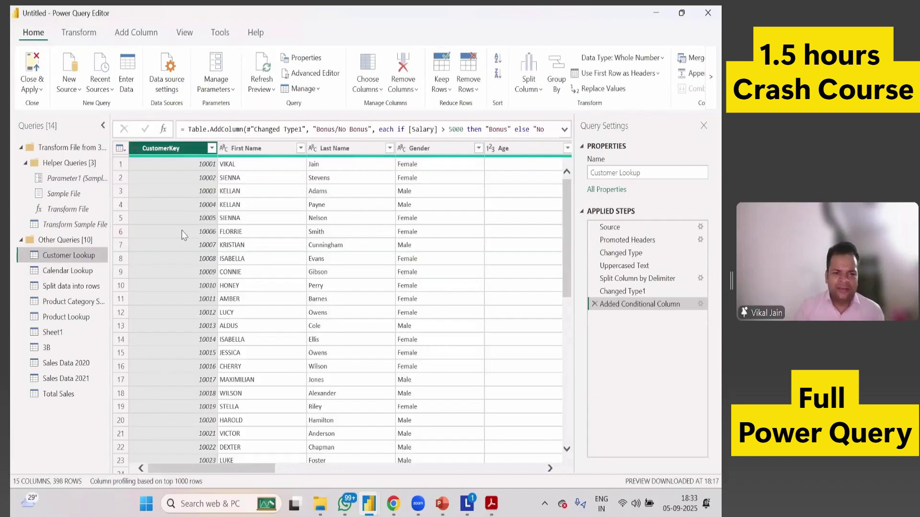
Select the Sales Data 2020 query's CustomerKey column and start Merge Queries with a Left Outer join.
left_click(80, 363)
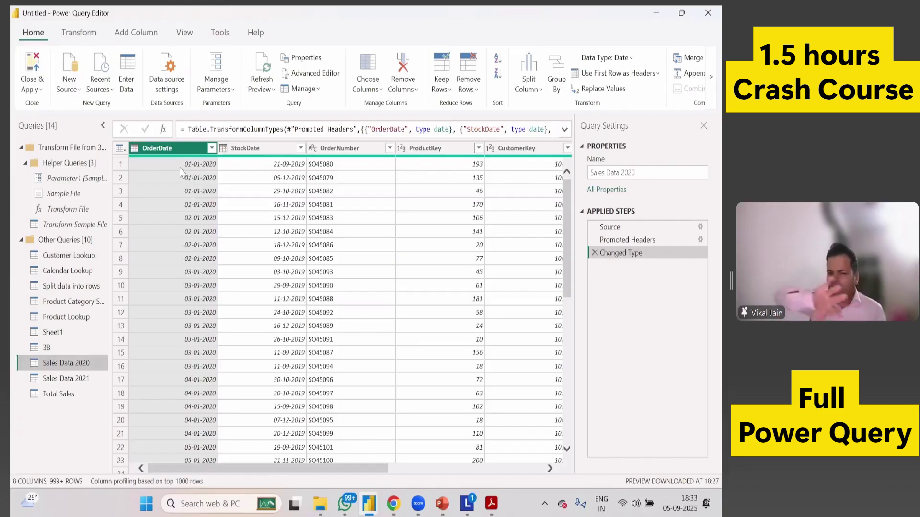
left_click(526, 152)
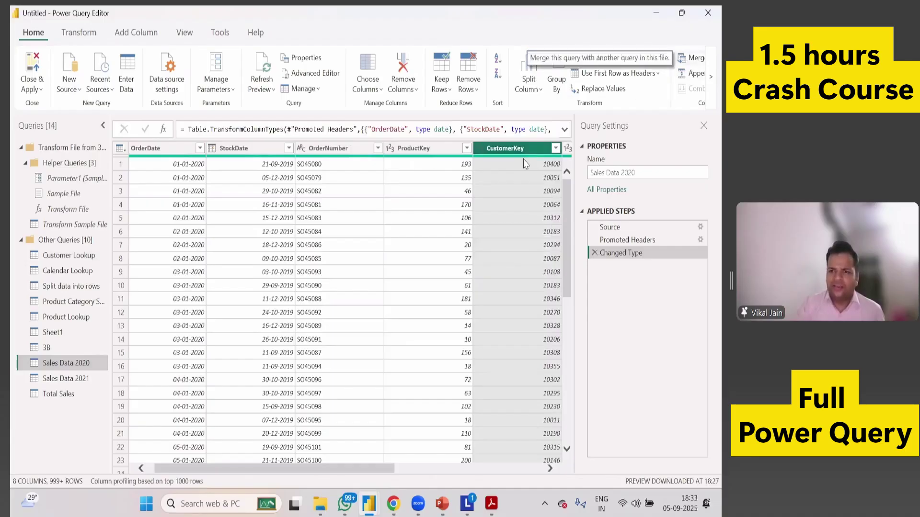
left_click(686, 59)
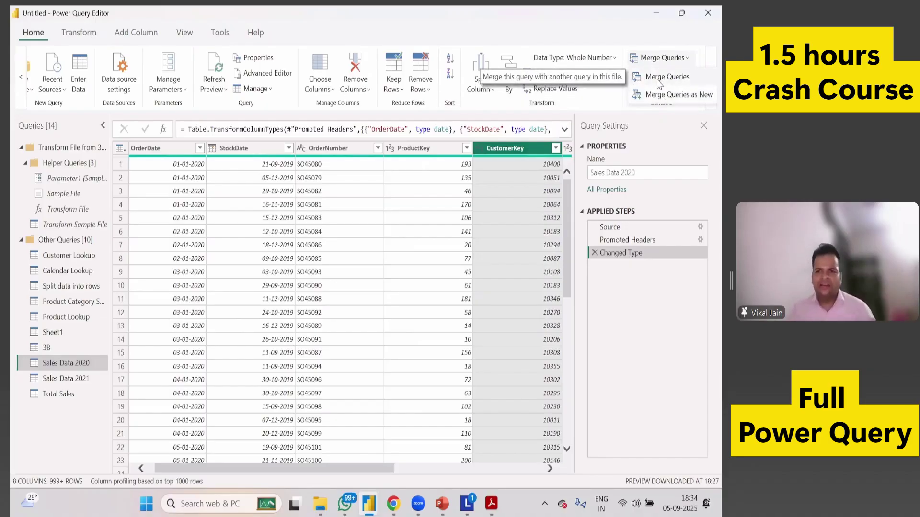
left_click(659, 82)
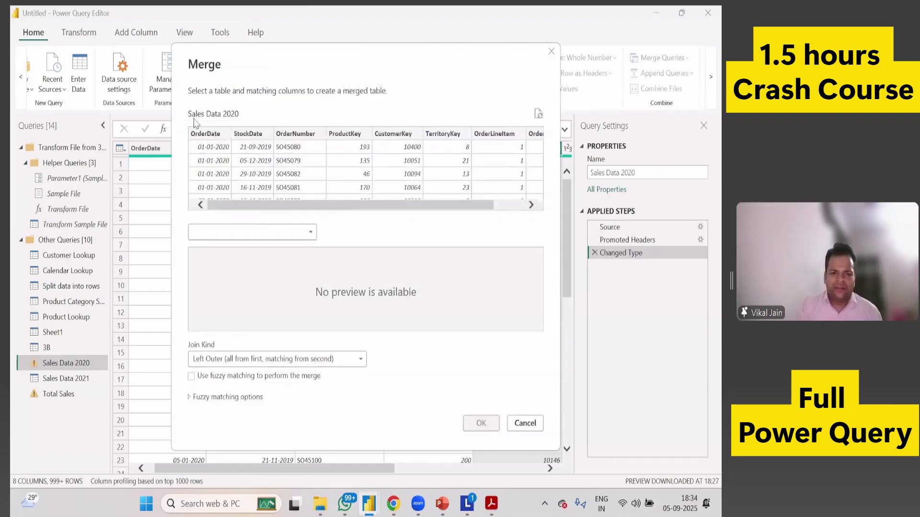
Merge with Customer Lookup on CustomerKey in both tables as a Left Outer join, matching 2629 of 2630 rows.
left_click(249, 234)
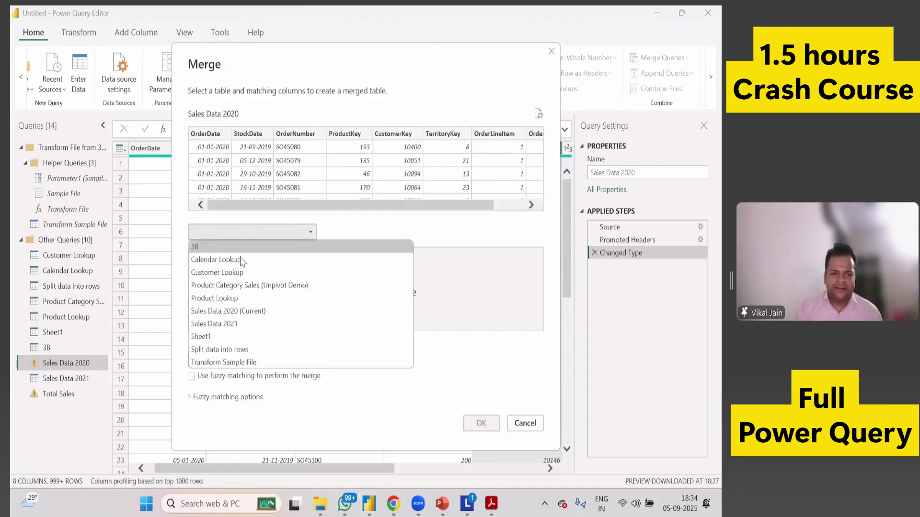
left_click(236, 273)
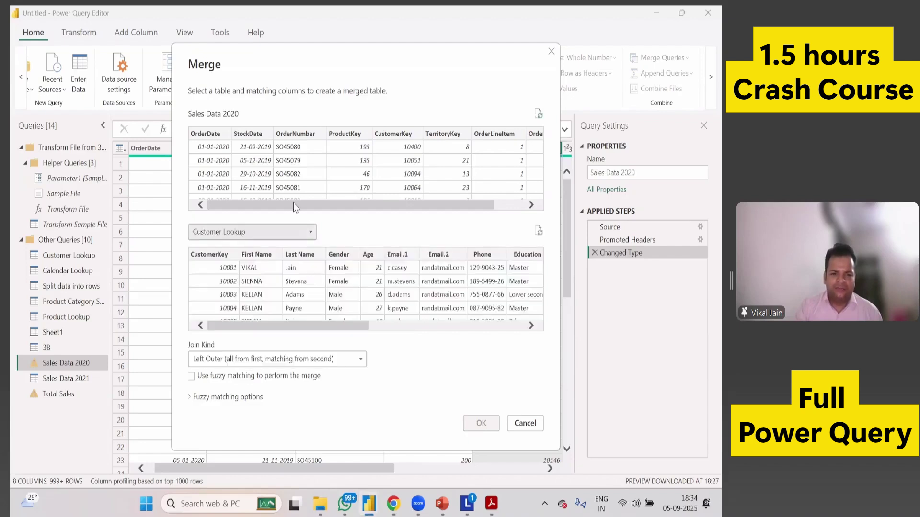
left_click(395, 133)
left_click(209, 255)
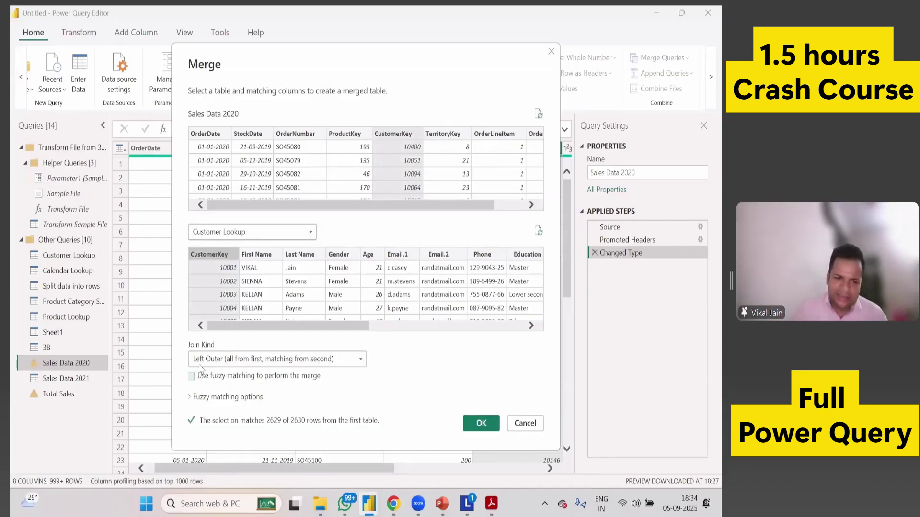
left_click(253, 364)
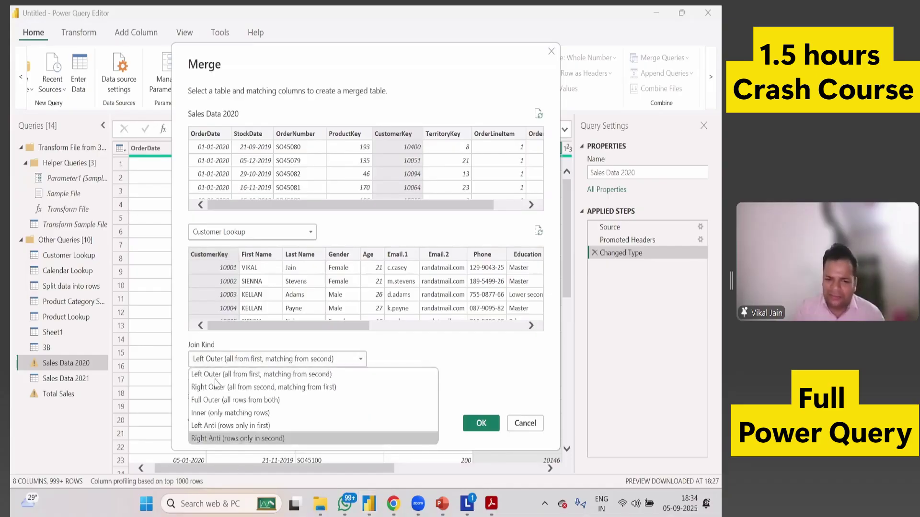
left_click(213, 370)
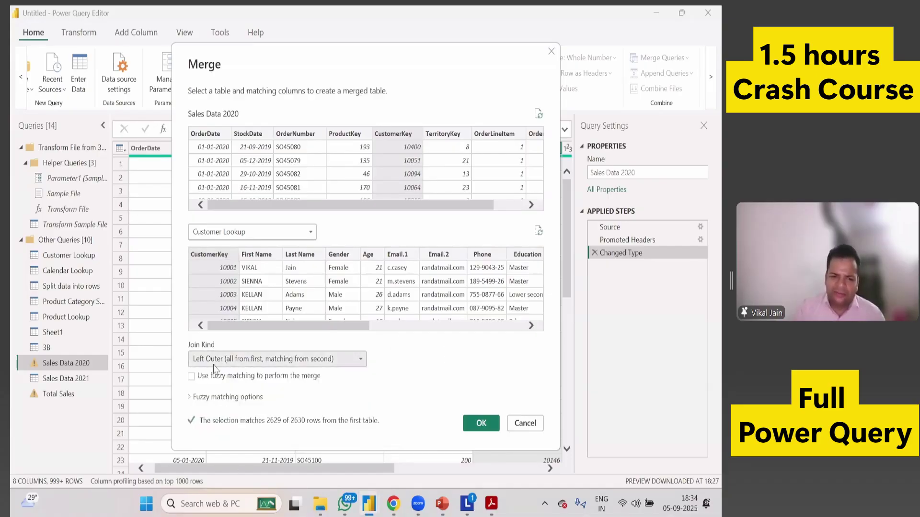
left_click(480, 424)
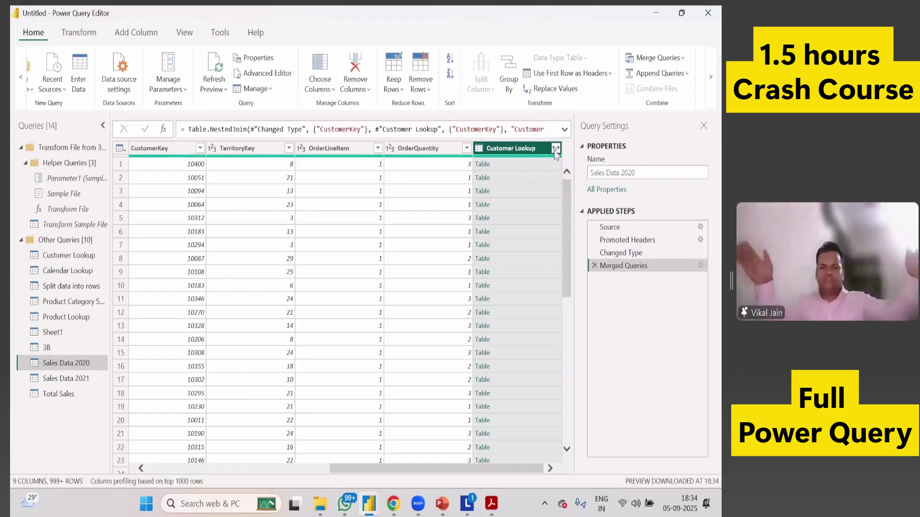
Expand Customer Lookup into CustomerKey, First Name and Last Name columns, then scroll to review them.
left_click(555, 149)
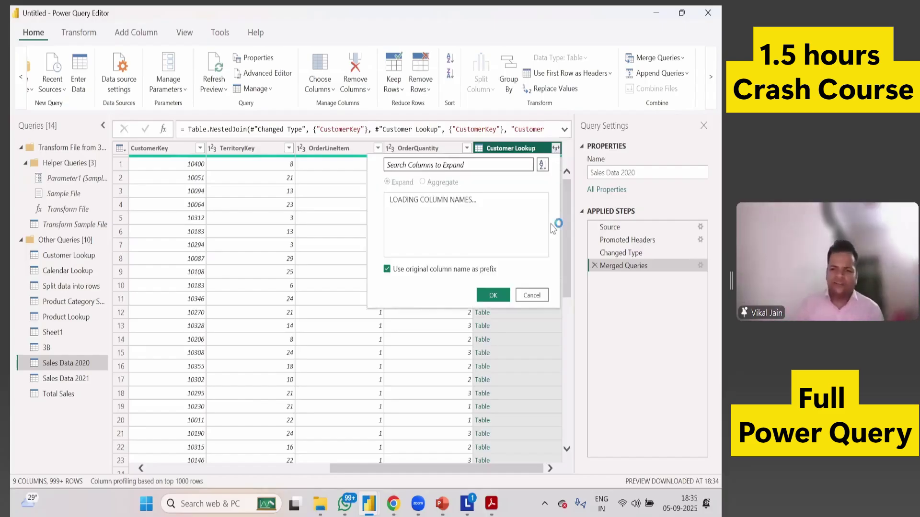
left_click(489, 436)
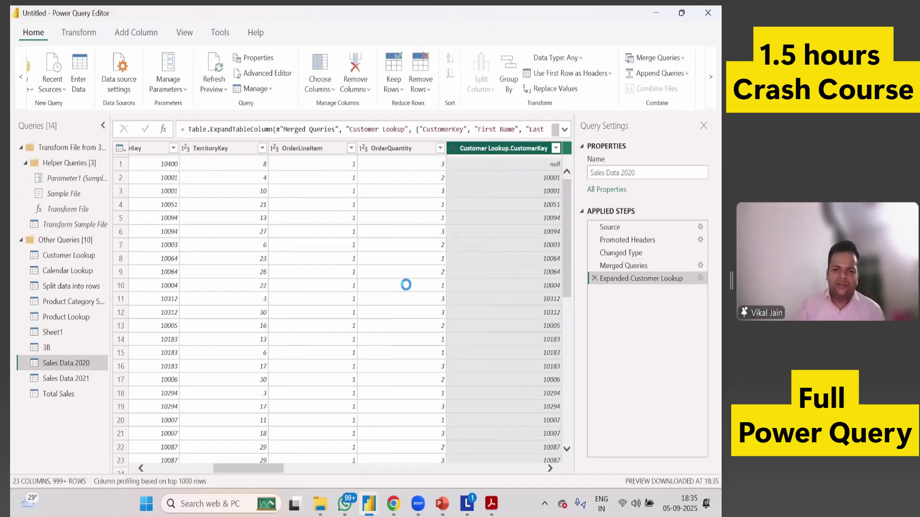
left_click_drag(188, 464, 304, 468)
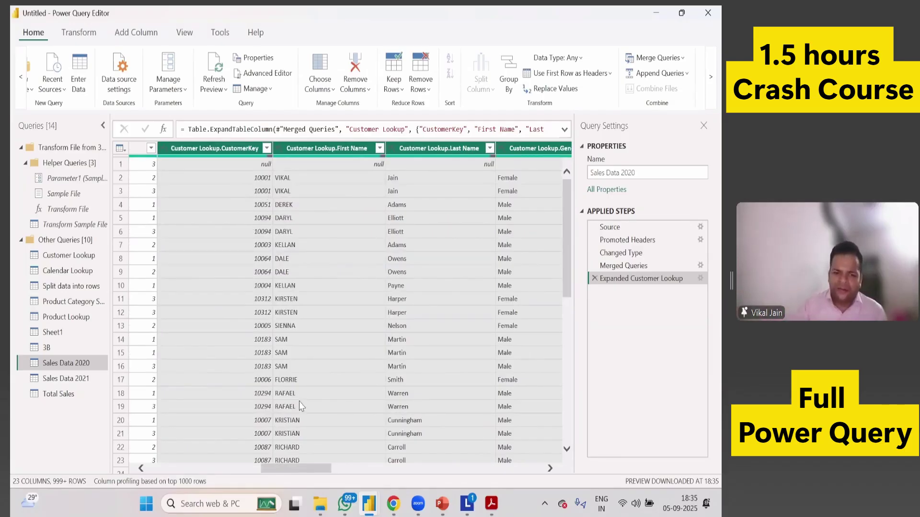
left_click_drag(276, 473, 186, 475)
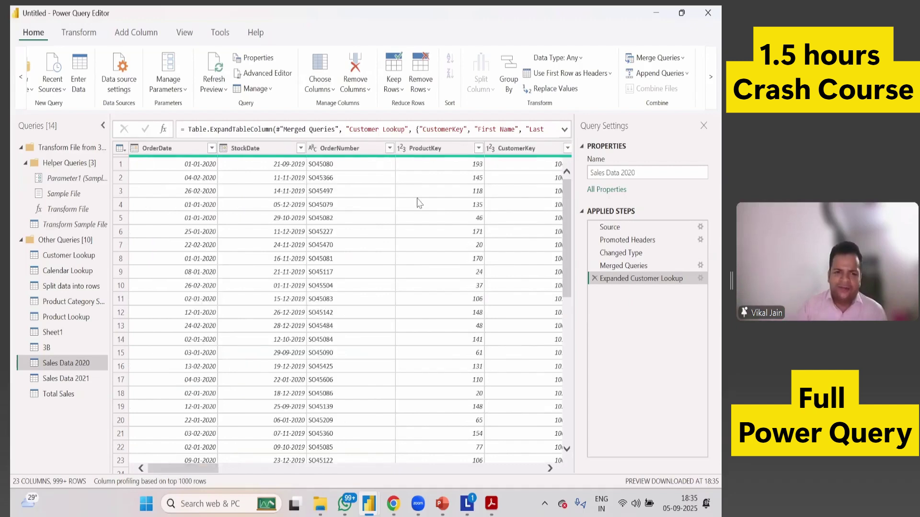
scroll(204, 473, "right", 5)
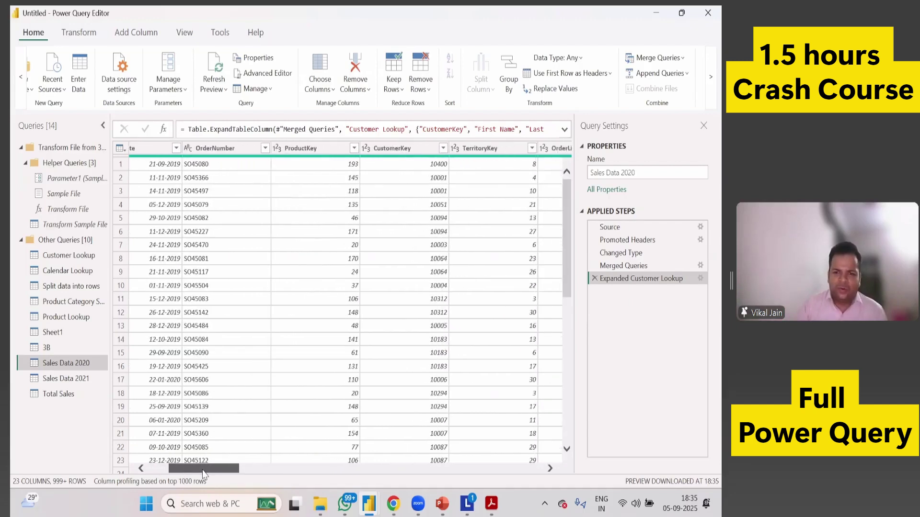
scroll(205, 474, "right", 1)
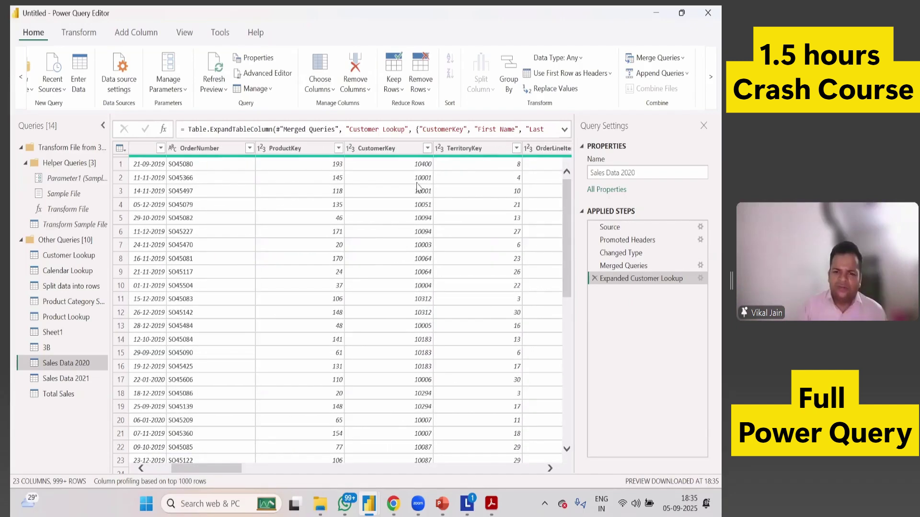
left_click_drag(233, 469, 312, 465)
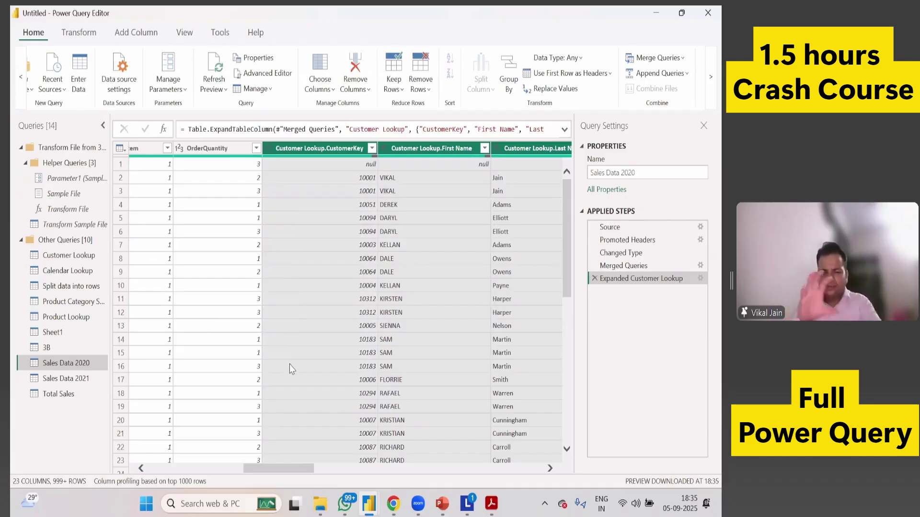
key("alt+Tab")
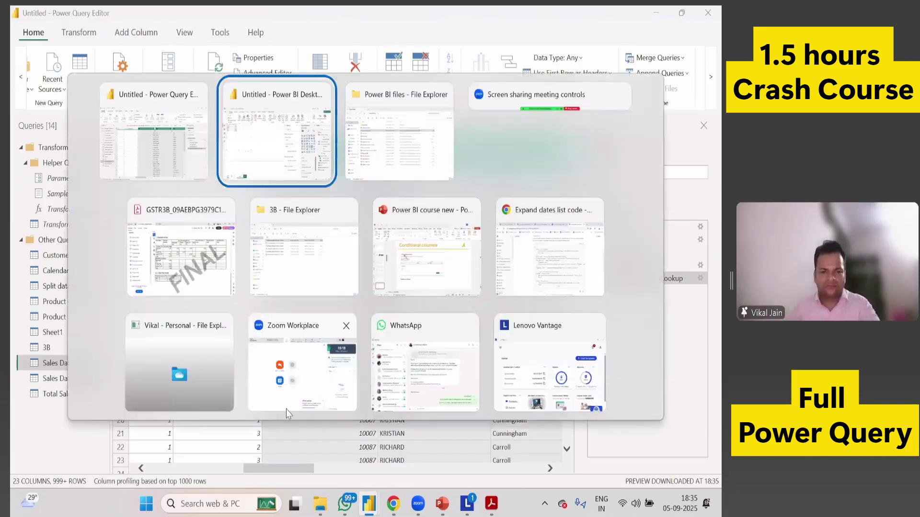
Switch to the PowerPoint course deck and scroll to slide 20, Conditional columns.
key("alt+Tab")
key("alt+Tab")
key("alt+Tab")
key("alt+Tab")
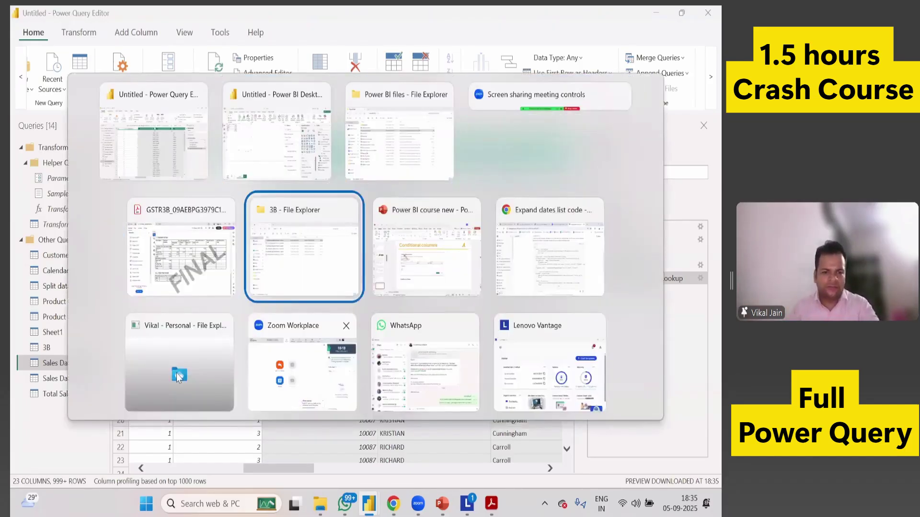
key("alt+Tab")
scroll(58, 425, "down", 5)
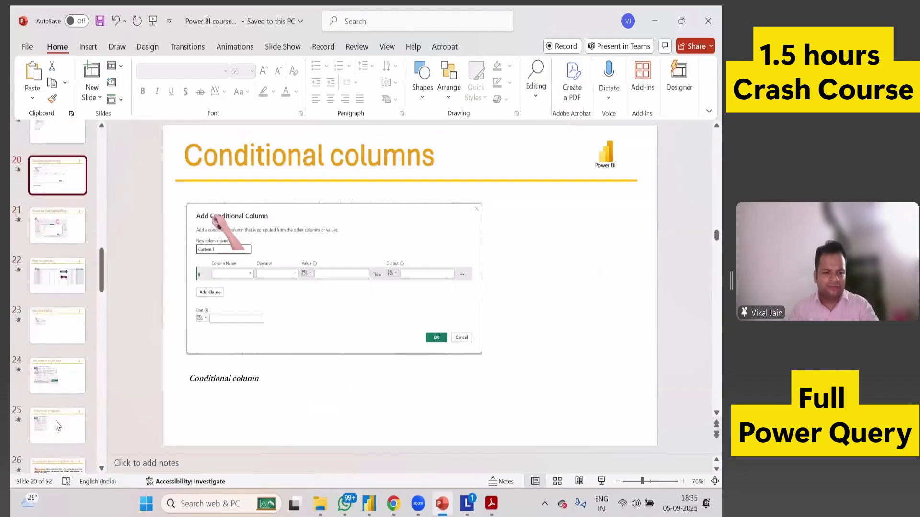
scroll(58, 426, "down", 2)
scroll(58, 425, "down", 2)
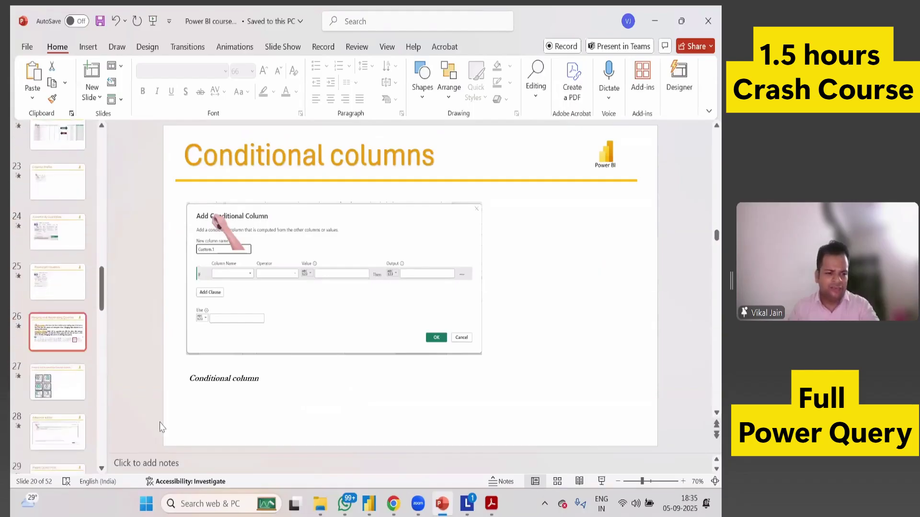